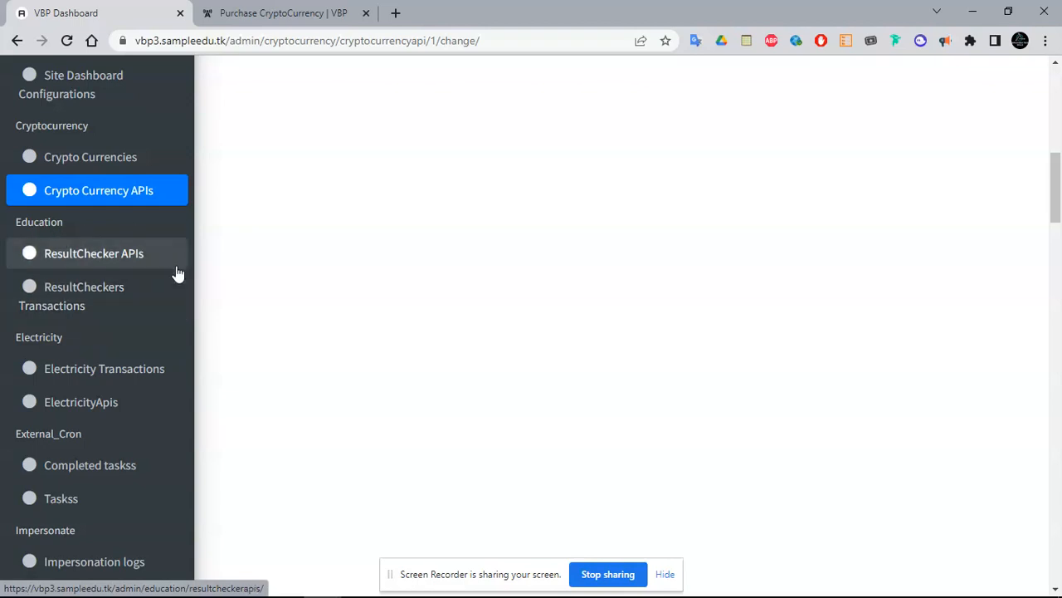
From Electricity Transactions, start a new transaction and put the cursor in its Api response field
left_click_drag(1054, 181, 1054, 189)
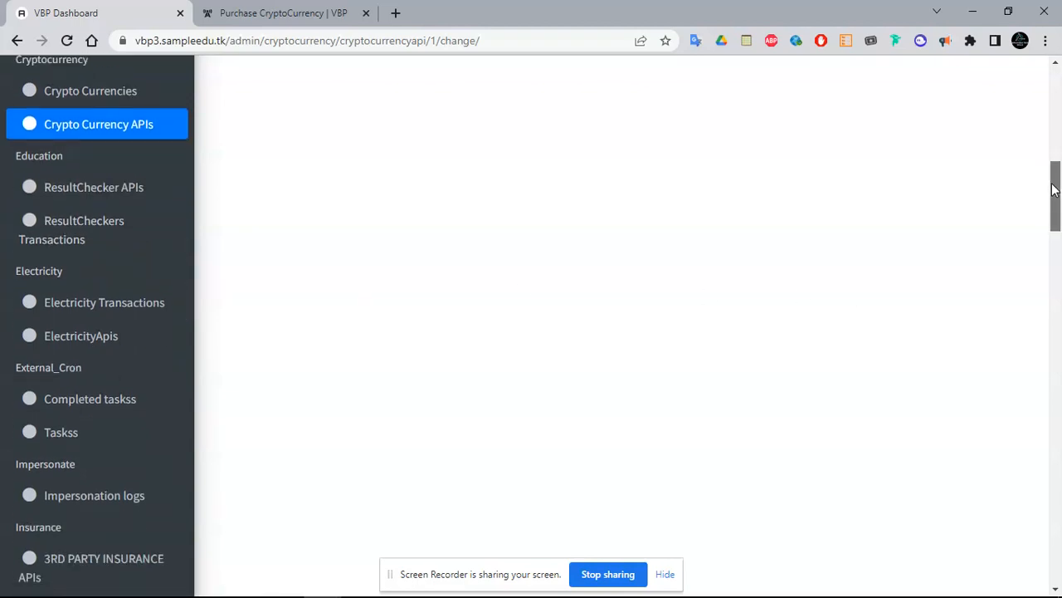
left_click_drag(1054, 189, 1054, 193)
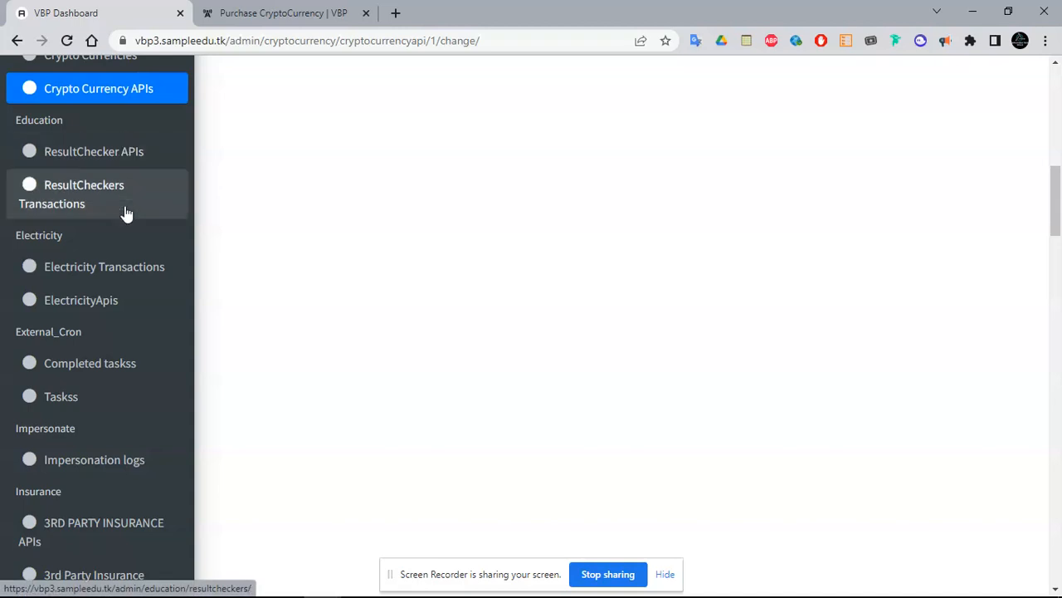
left_click(114, 274)
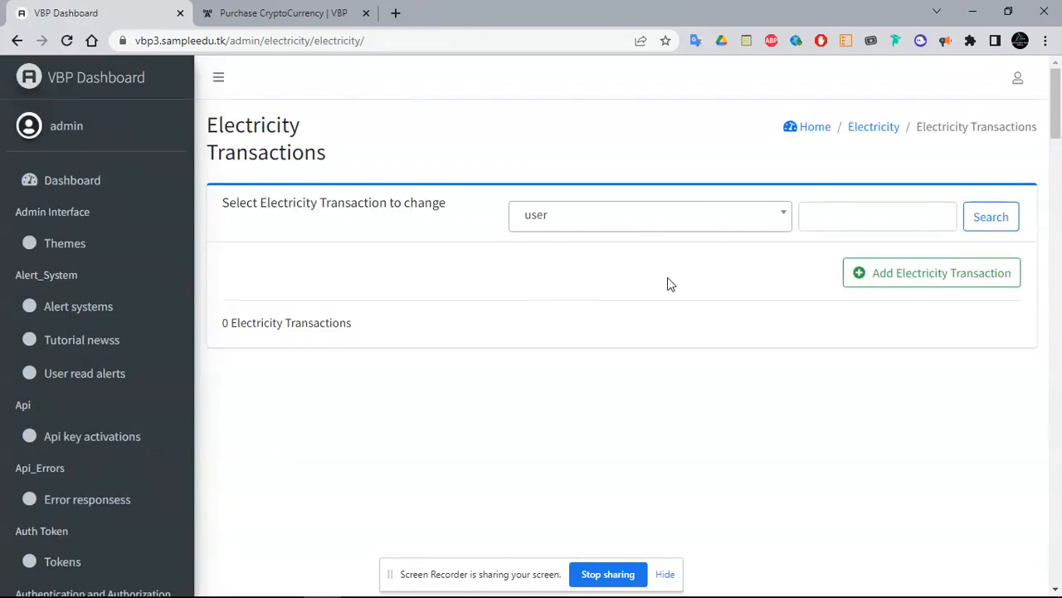
left_click(903, 282)
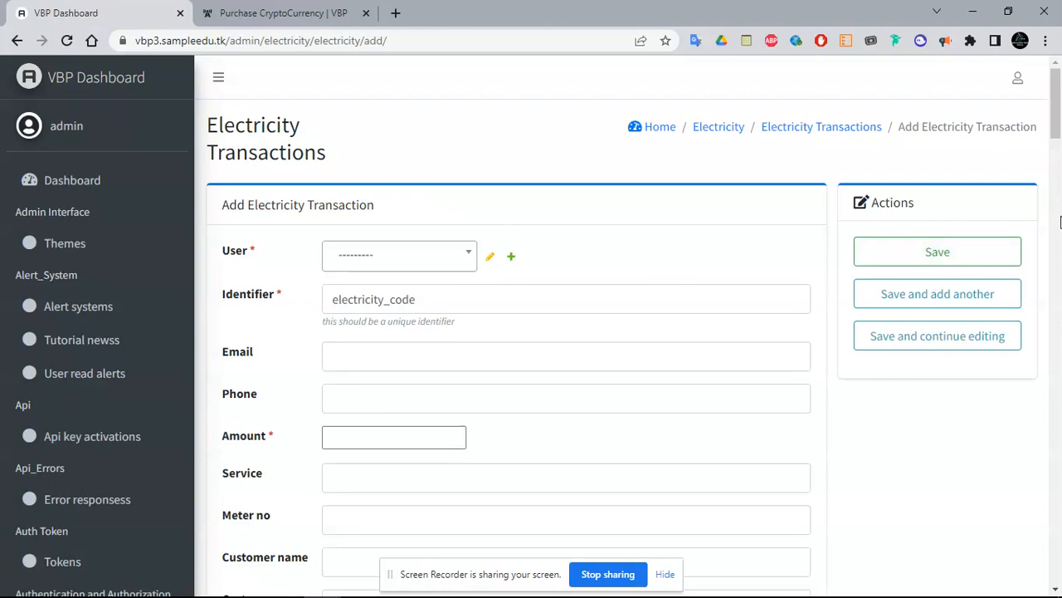
left_click_drag(1057, 116, 1059, 177)
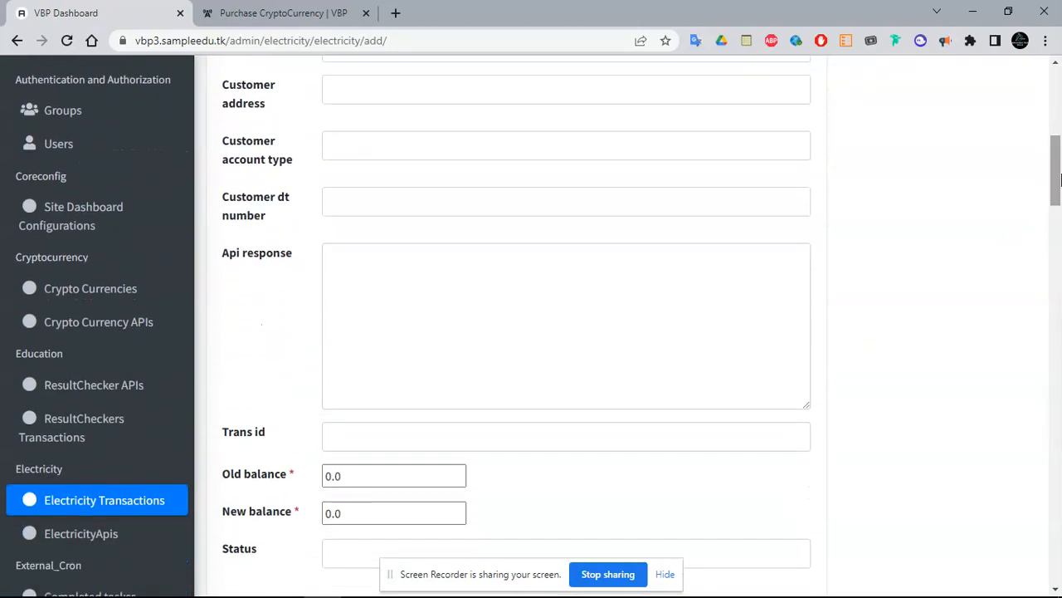
left_click(447, 271)
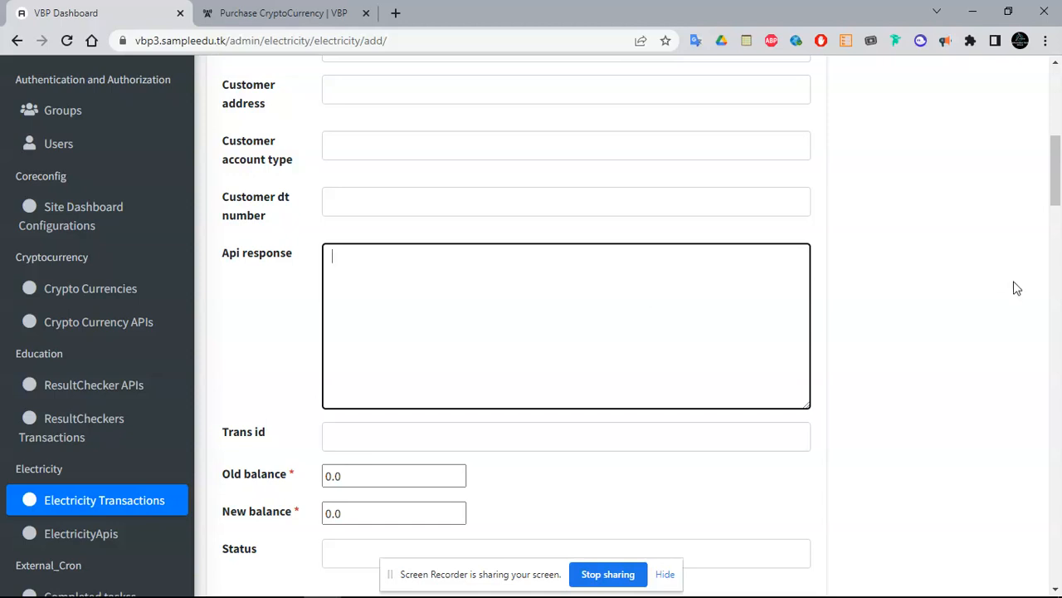
left_click_drag(1059, 186, 1060, 117)
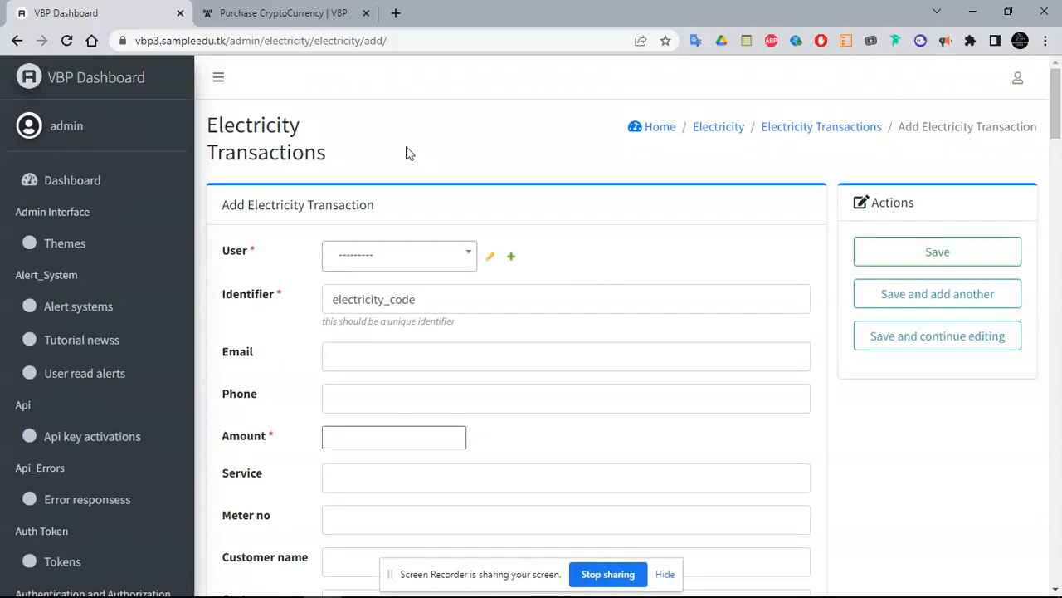
left_click_drag(1059, 112, 1059, 210)
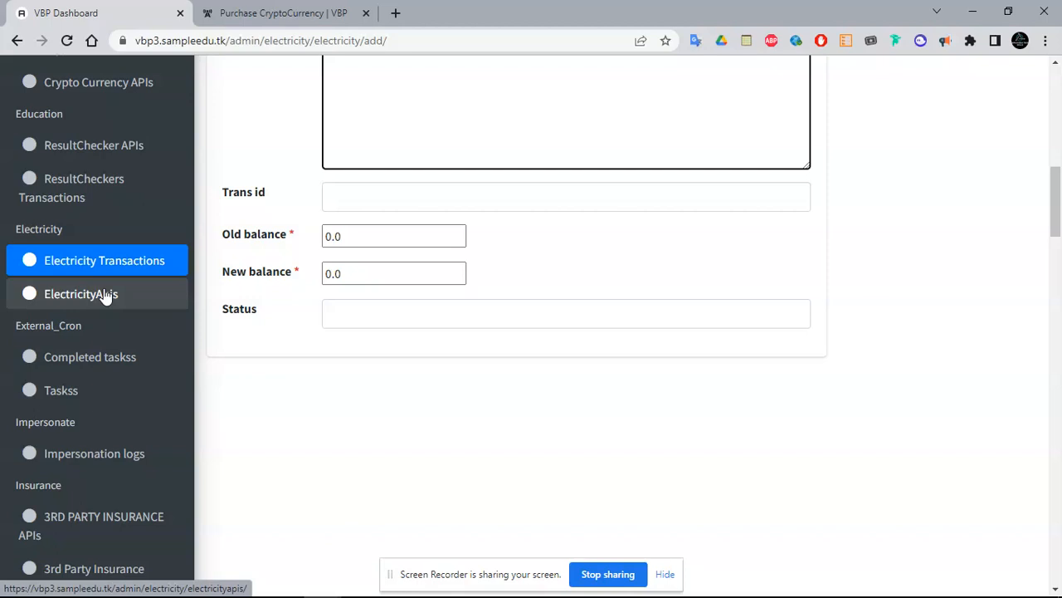
Open the ElectricityApis list from the sidebar's Electricity section; it holds 0 entries
left_click_drag(1059, 212, 1059, 182)
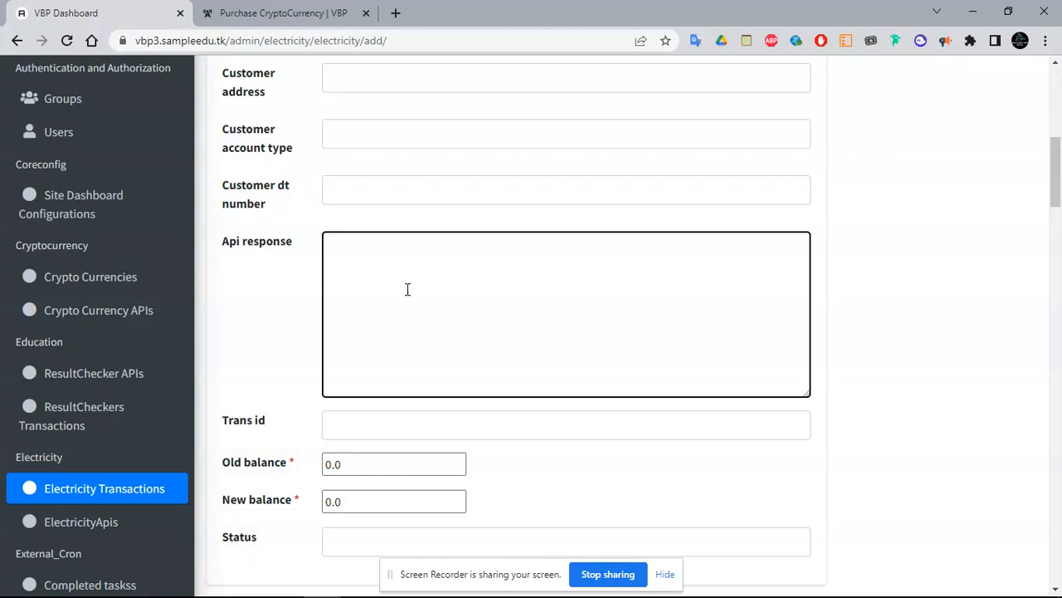
left_click(79, 520)
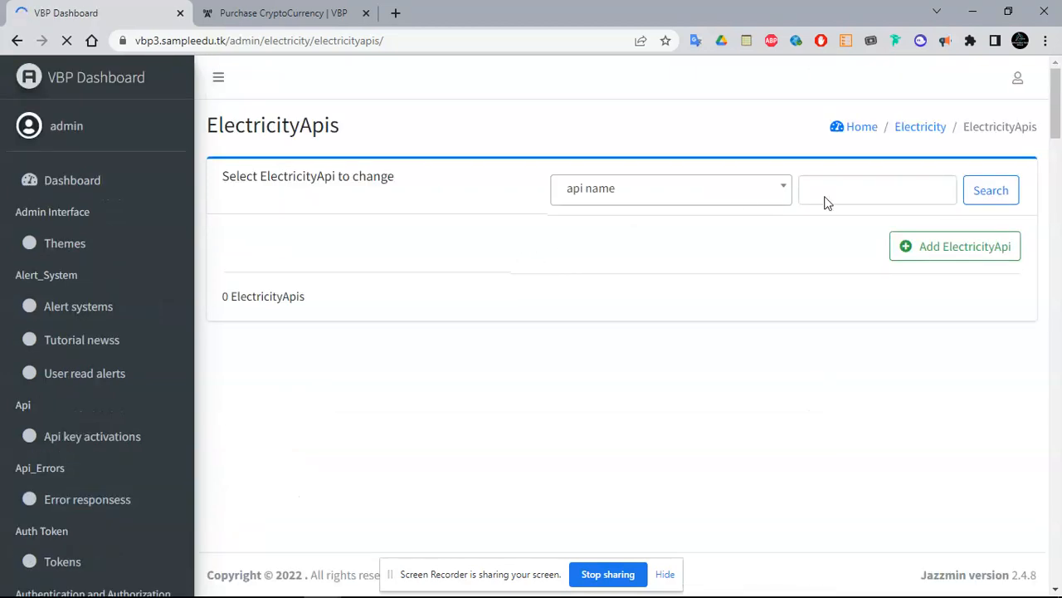
Start a new ElectricityApi and copy the example JSON from the field hint
left_click(954, 245)
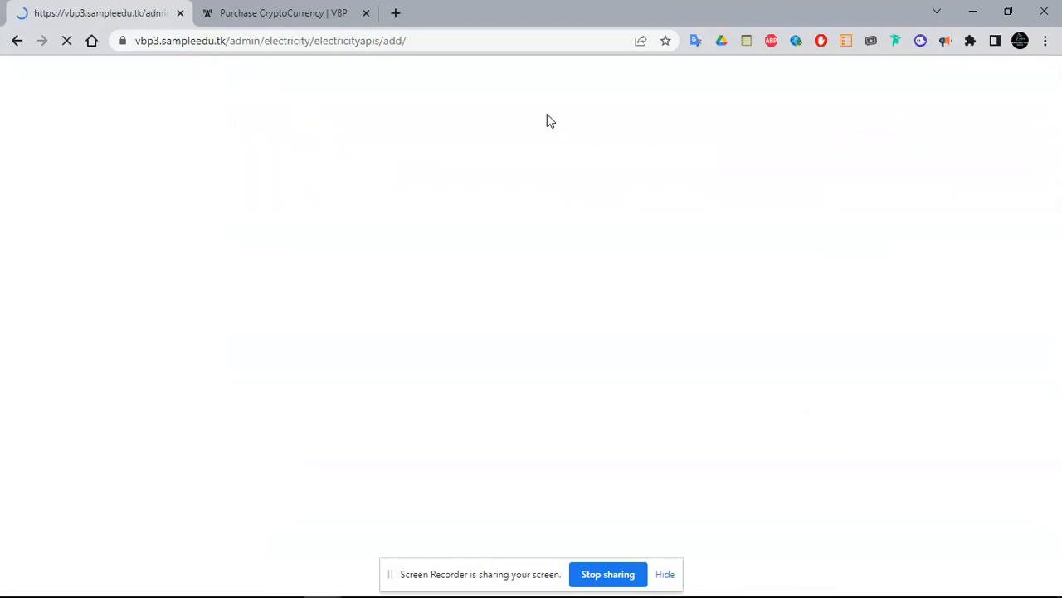
mouse_move(1057, 123)
left_mouse_down()
mouse_move(1056, 166)
mouse_move(1057, 123)
mouse_move(1058, 153)
mouse_move(1059, 135)
left_mouse_up()
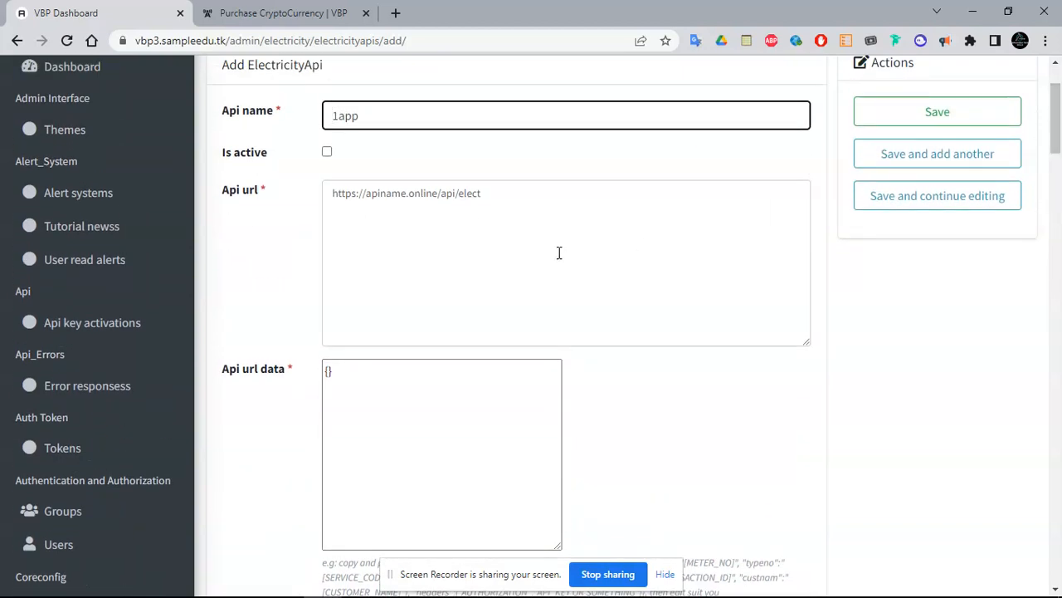
left_click_drag(1059, 145, 1059, 172)
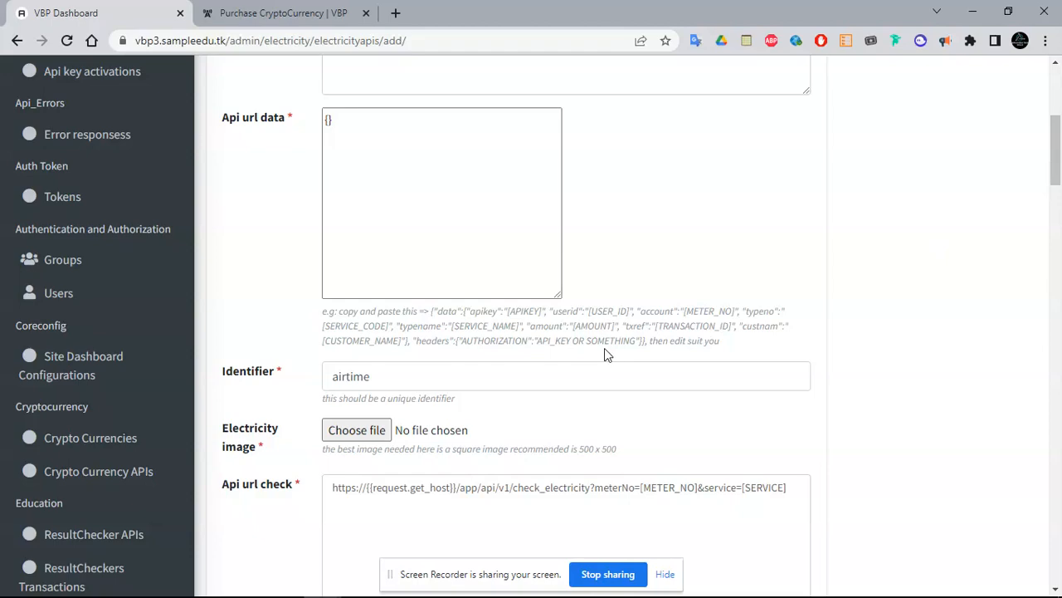
mouse_move(1057, 177)
left_mouse_down()
mouse_move(1057, 329)
mouse_move(1058, 172)
left_mouse_up()
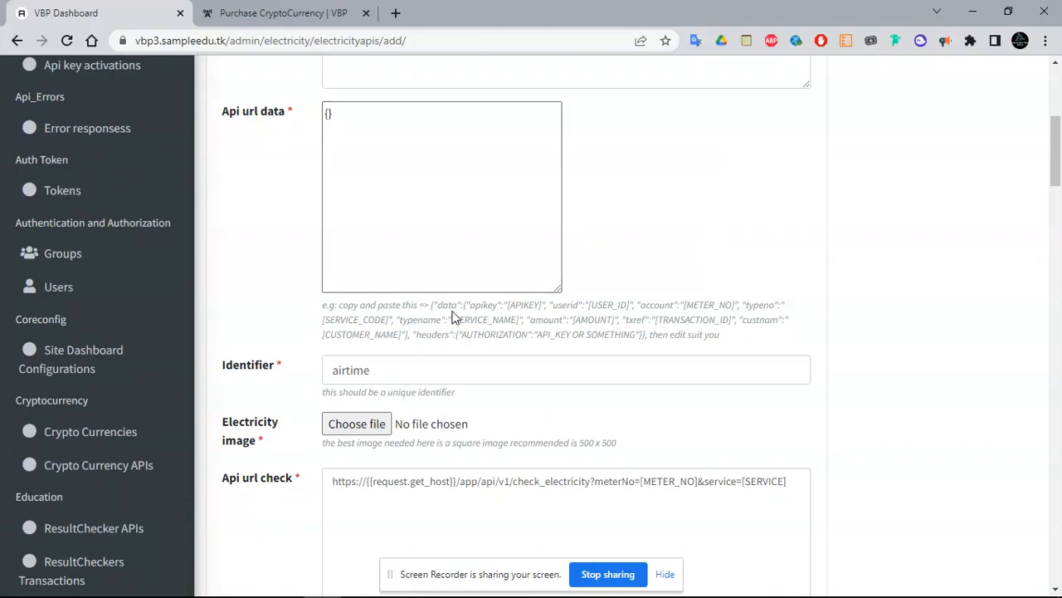
left_click_drag(429, 306, 651, 334)
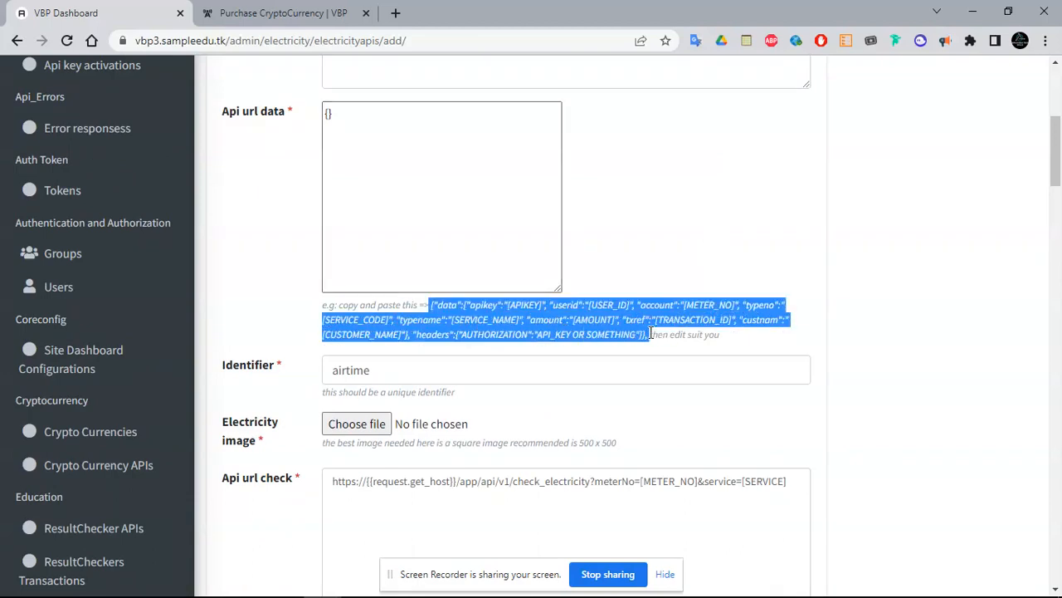
Paste the example JSON into Api url data, tick Is active, and try saving
left_click(487, 225)
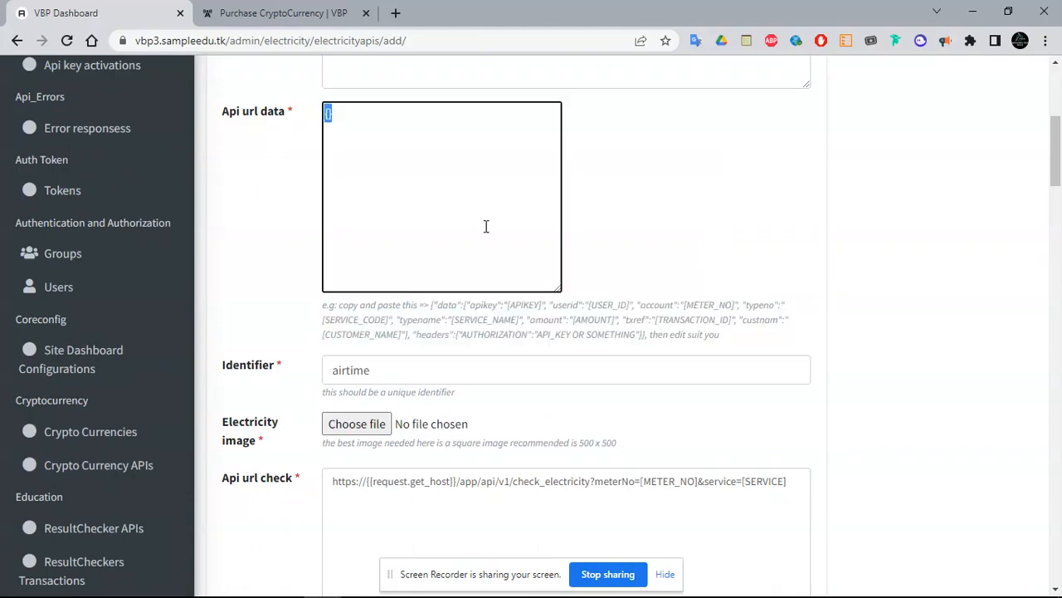
key("ctrl+v")
left_click_drag(1056, 150, 1059, 90)
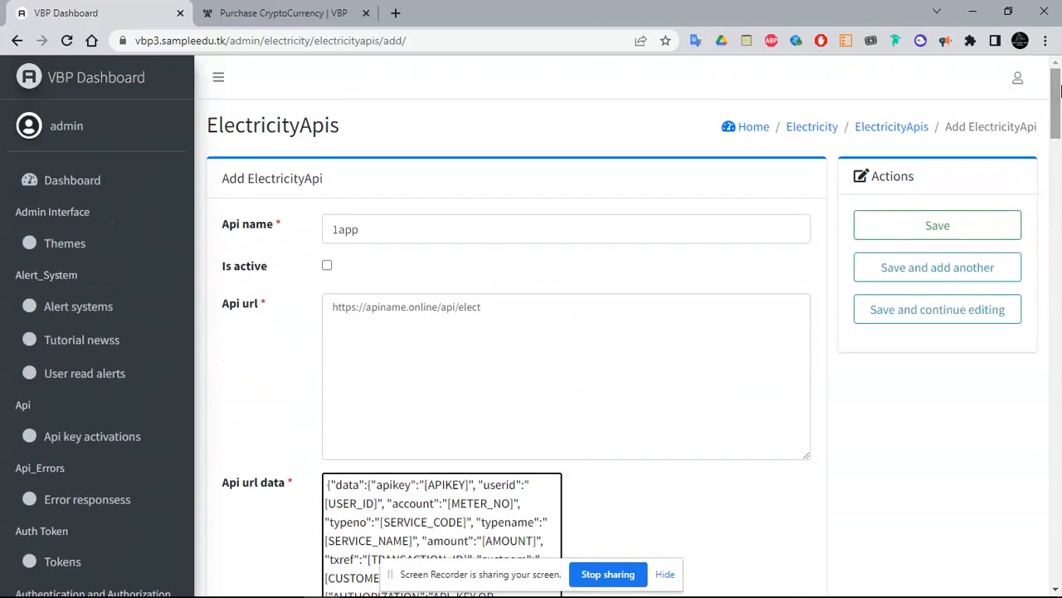
left_click(327, 266)
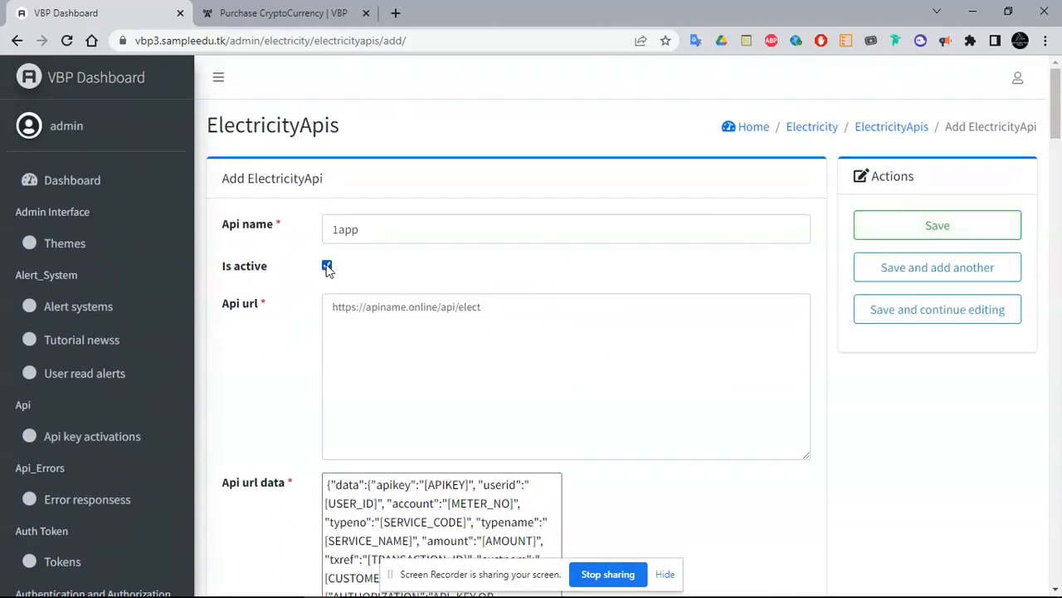
left_click(899, 223)
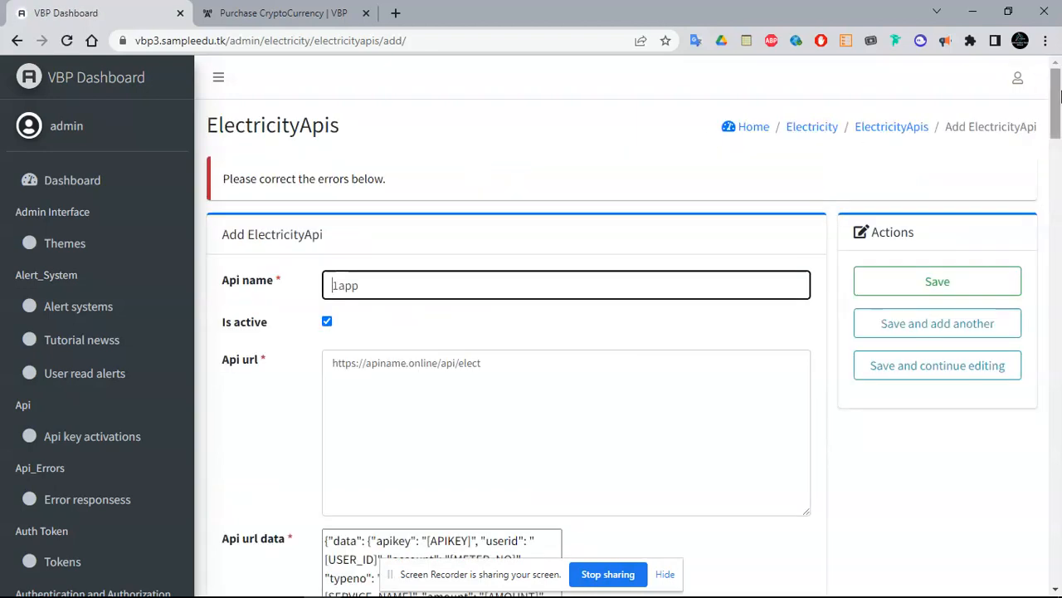
scroll(1059, 96, "down", 12)
scroll(741, 173, "up", 3)
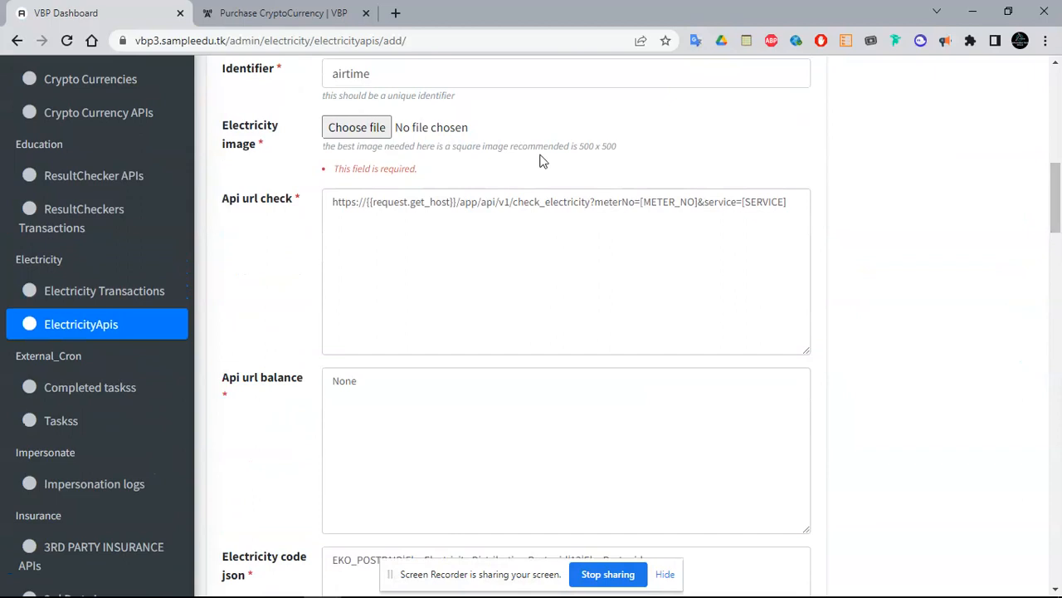
Replace the host placeholder in Api url check with 'ptextcity' and select the [SERVICE] placeholder
left_click_drag(458, 202, 366, 202)
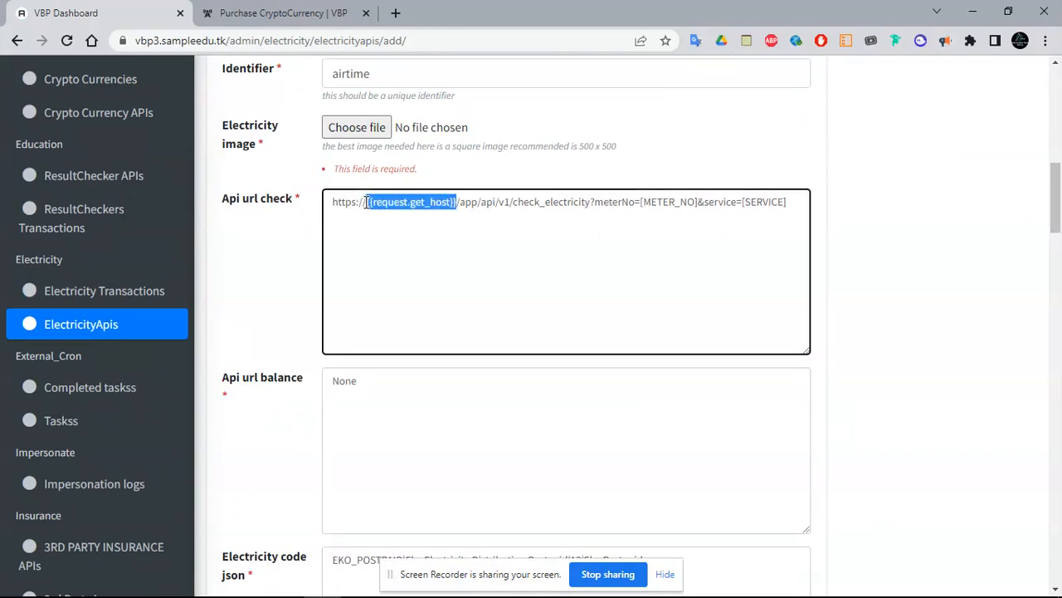
key("BackSpace")
type("ptextcity")
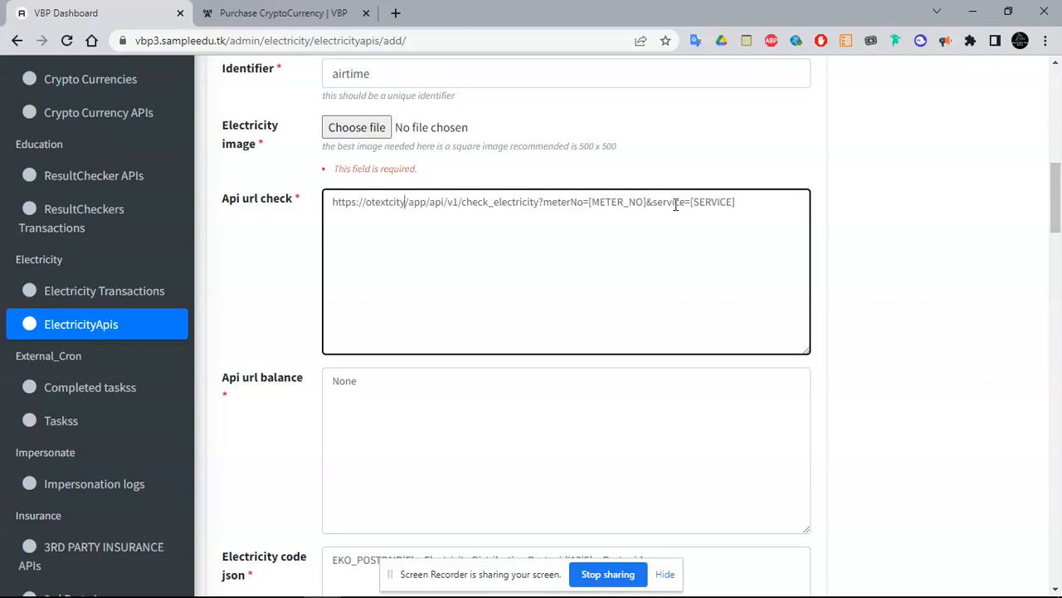
left_click_drag(690, 204, 737, 203)
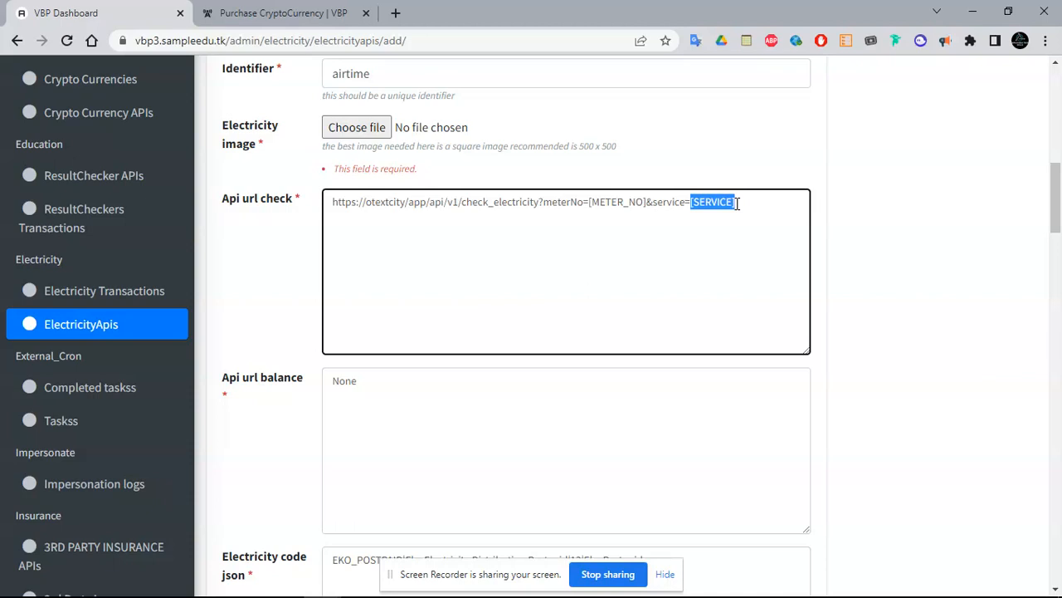
Attach electricity.png as the Electricity image
left_click(357, 127)
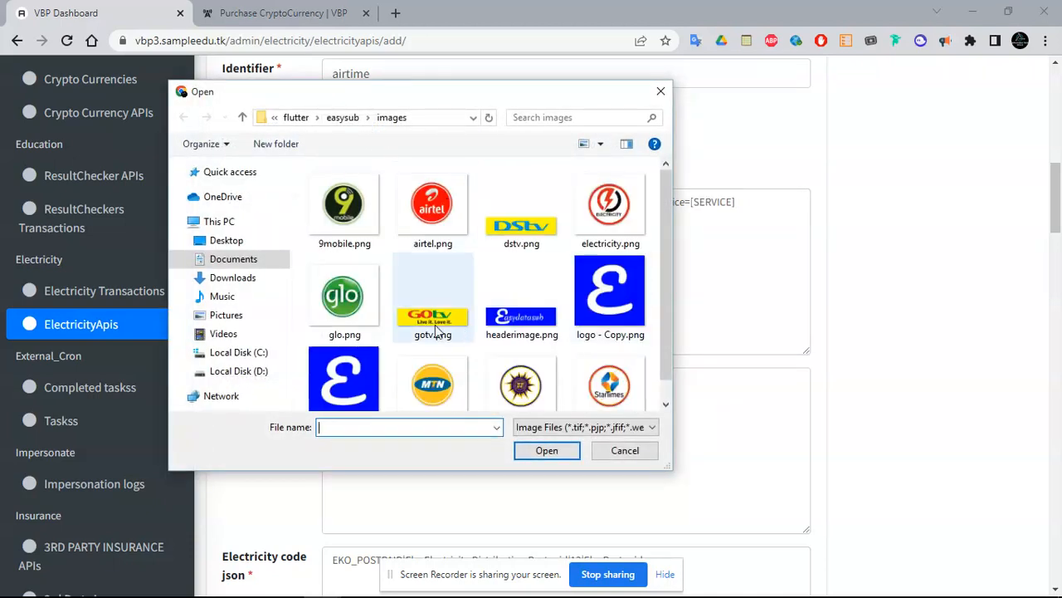
double_click(610, 207)
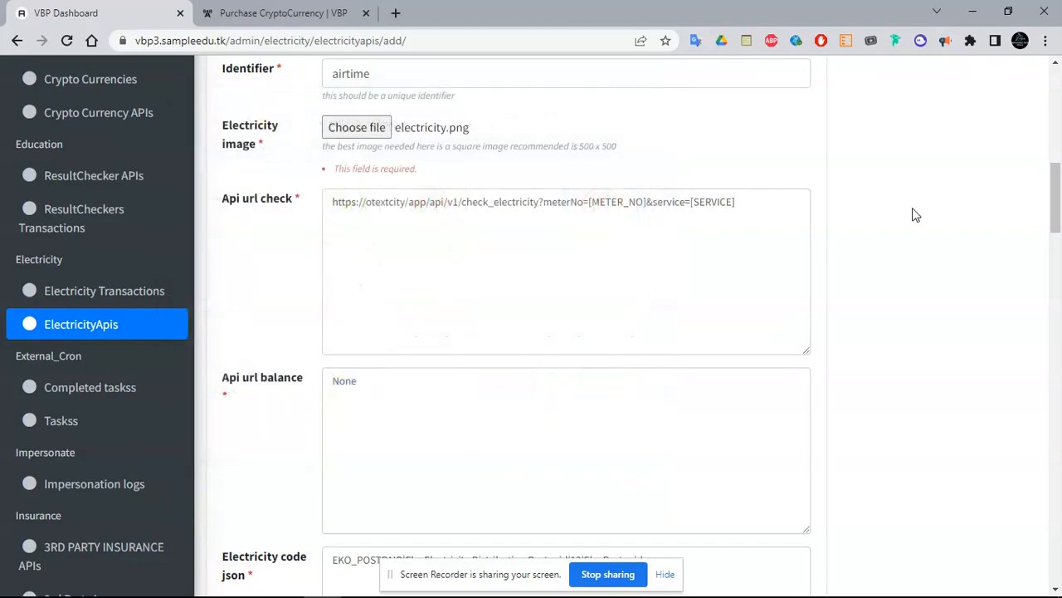
left_click_drag(1060, 214, 1060, 92)
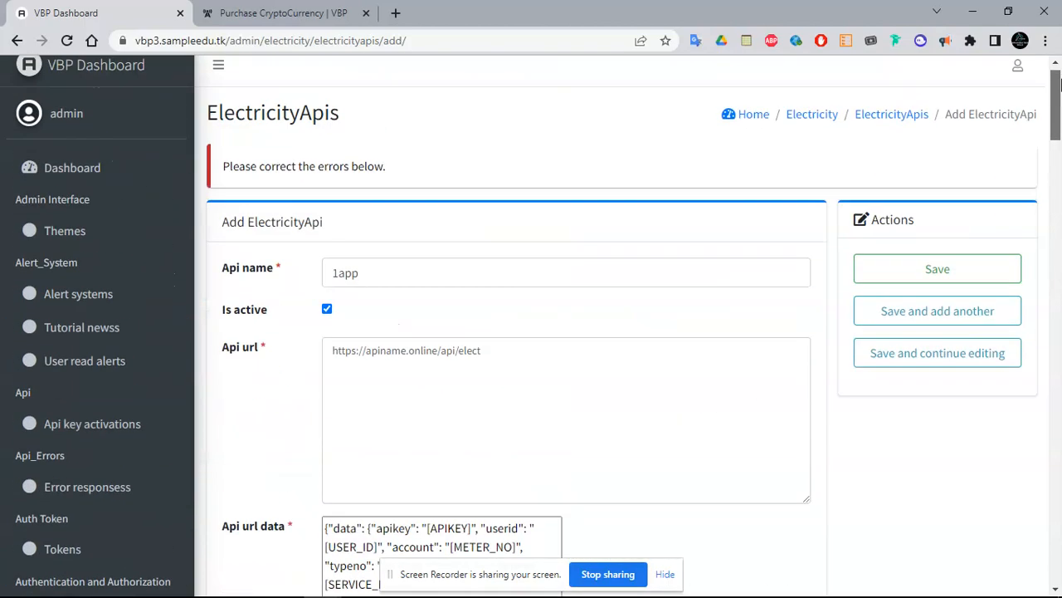
Save the form again and check the customer site's electricity bill payment page
left_click(867, 221)
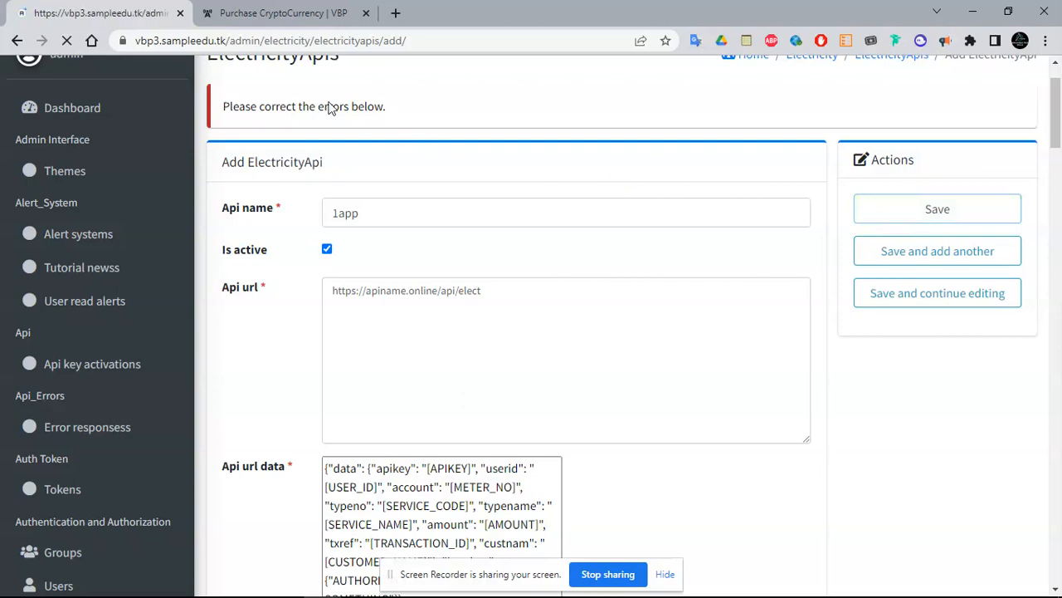
left_click(274, 13)
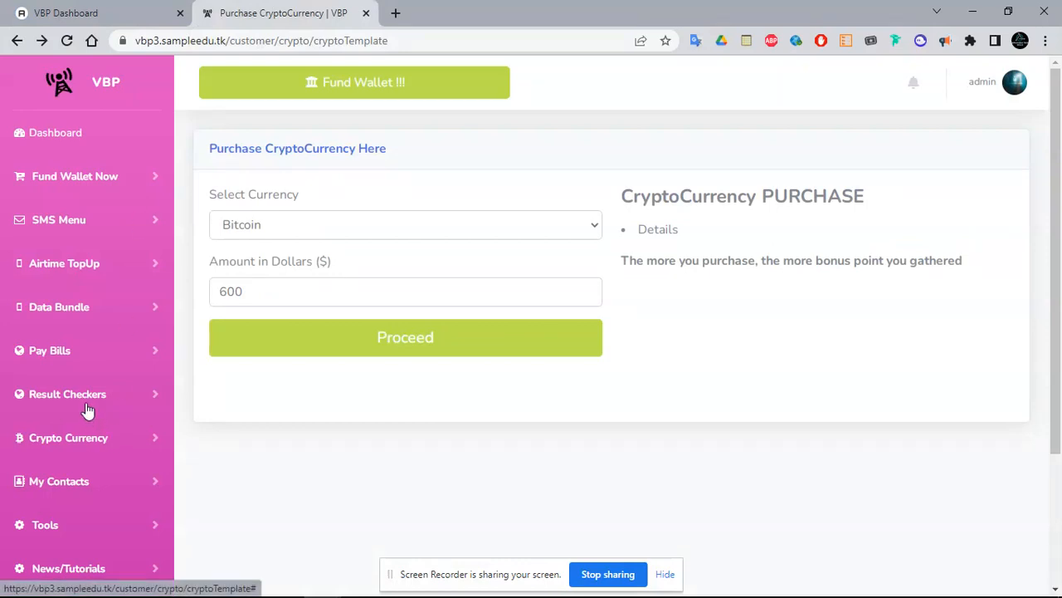
left_click(93, 359)
left_click(73, 502)
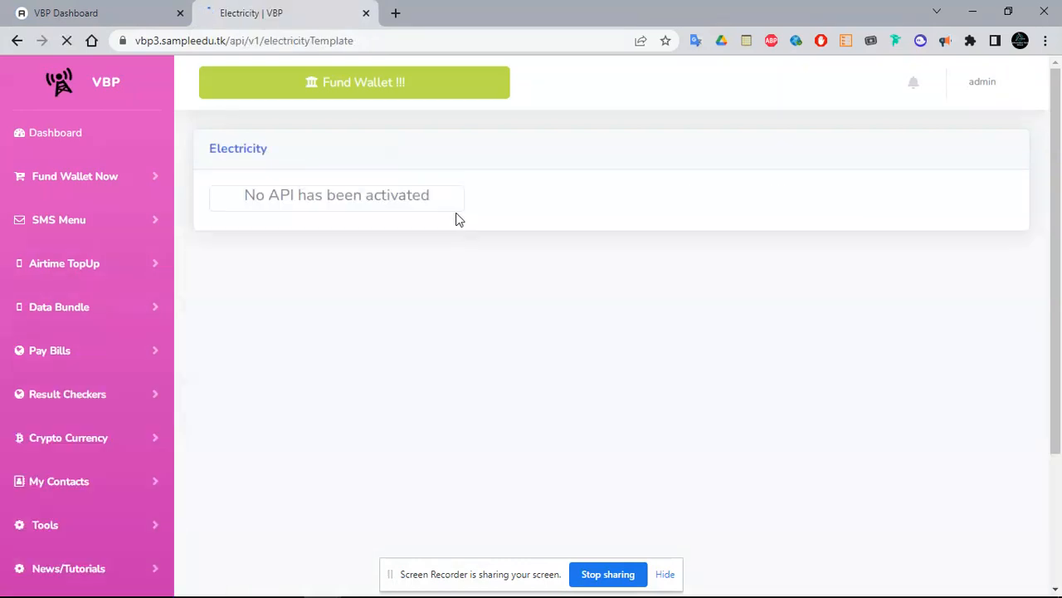
left_click(106, 11)
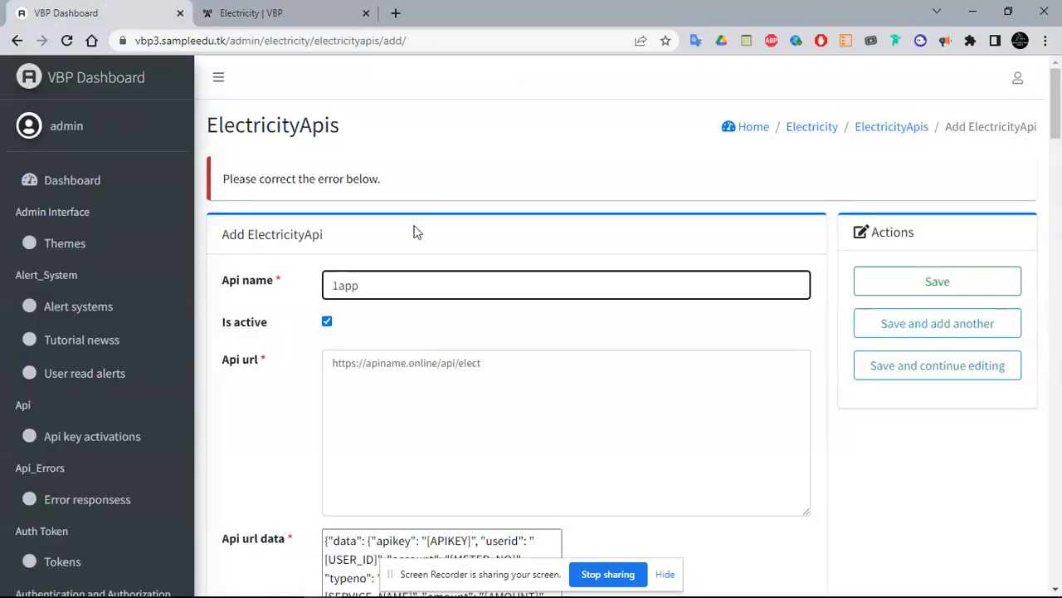
Paste the example response parameter list into Res params and submit the form
left_click_drag(1056, 123, 1058, 316)
left_click(674, 319)
left_click_drag(525, 367, 647, 366)
key("ctrl+c")
left_click(521, 252)
key("ctrl+v")
left_click_drag(1060, 226, 1061, 112)
left_click(952, 146)
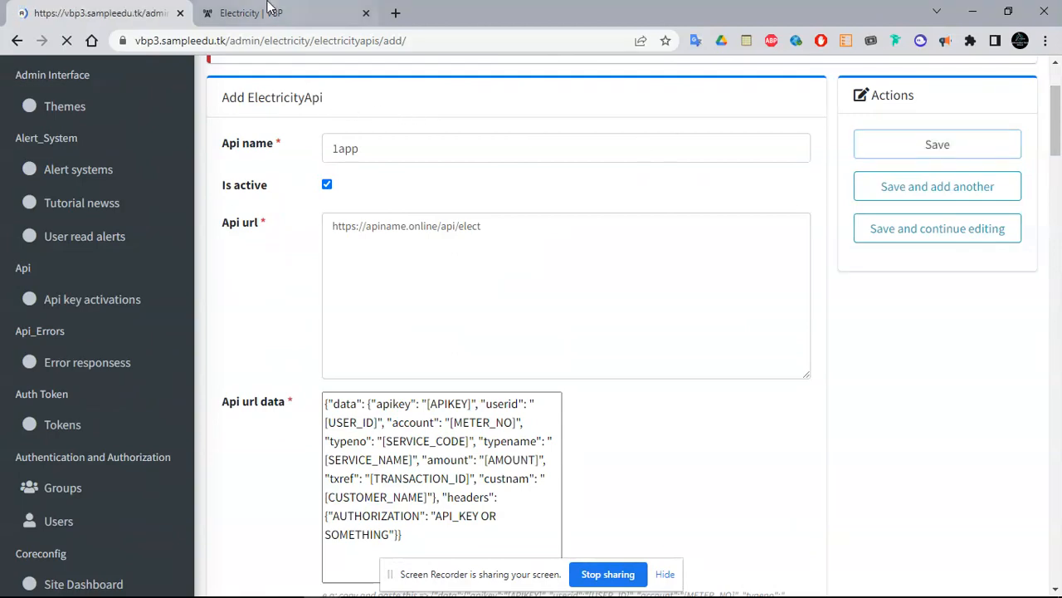
Reattach electricity.png as the Electricity image and save the 1app ElectricityApi
left_click_drag(1058, 116, 1059, 199)
left_click(356, 205)
double_click(606, 203)
left_click_drag(1056, 184, 1057, 93)
left_click(937, 280)
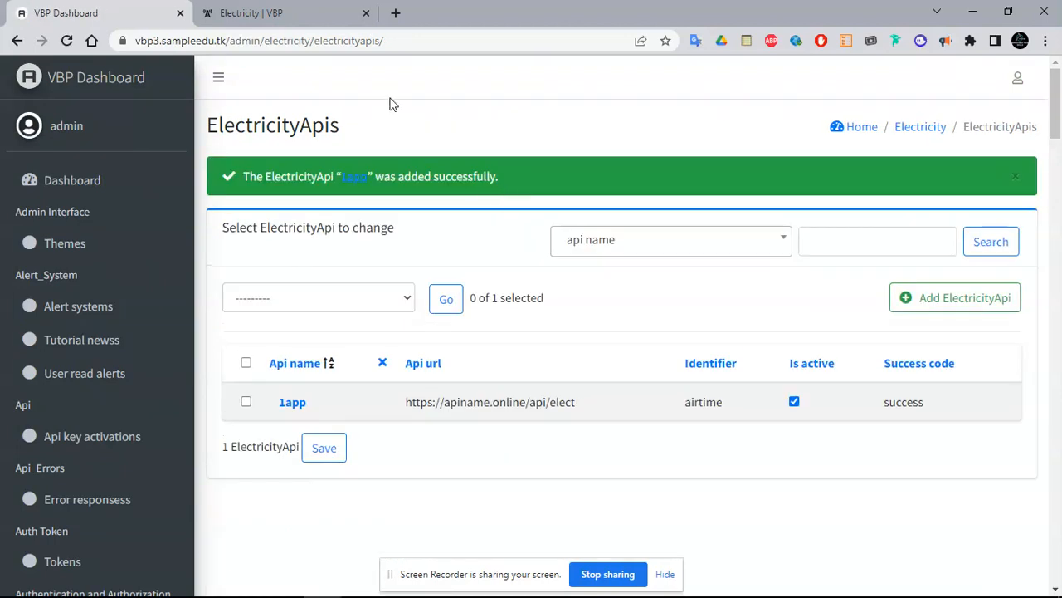
Reload the customer Electricity page and attempt a 1APP purchase, which returns a JSONDecodeError
left_click(266, 16)
left_click(67, 40)
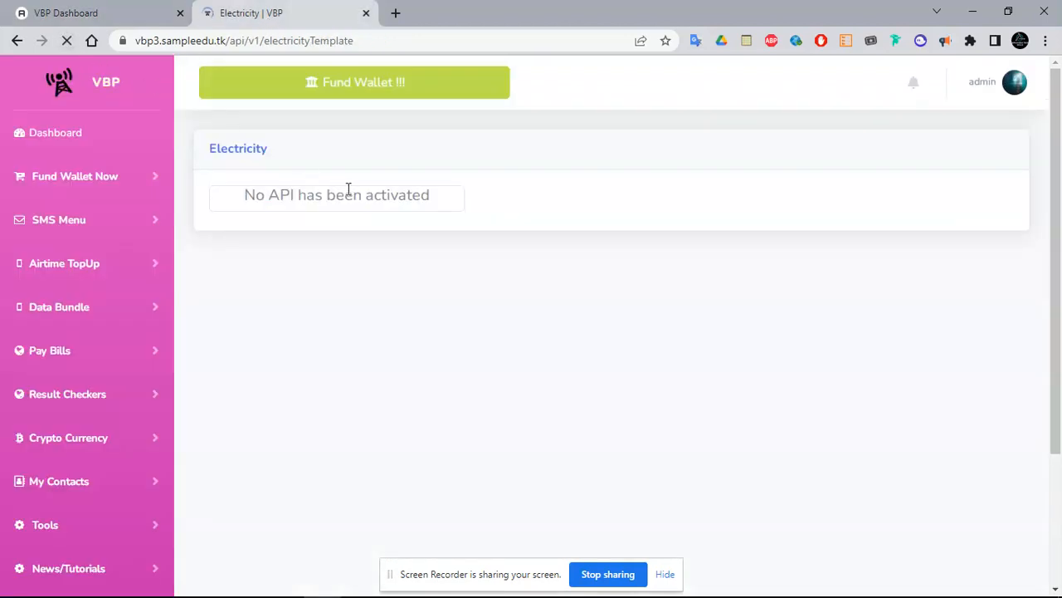
left_click(334, 284)
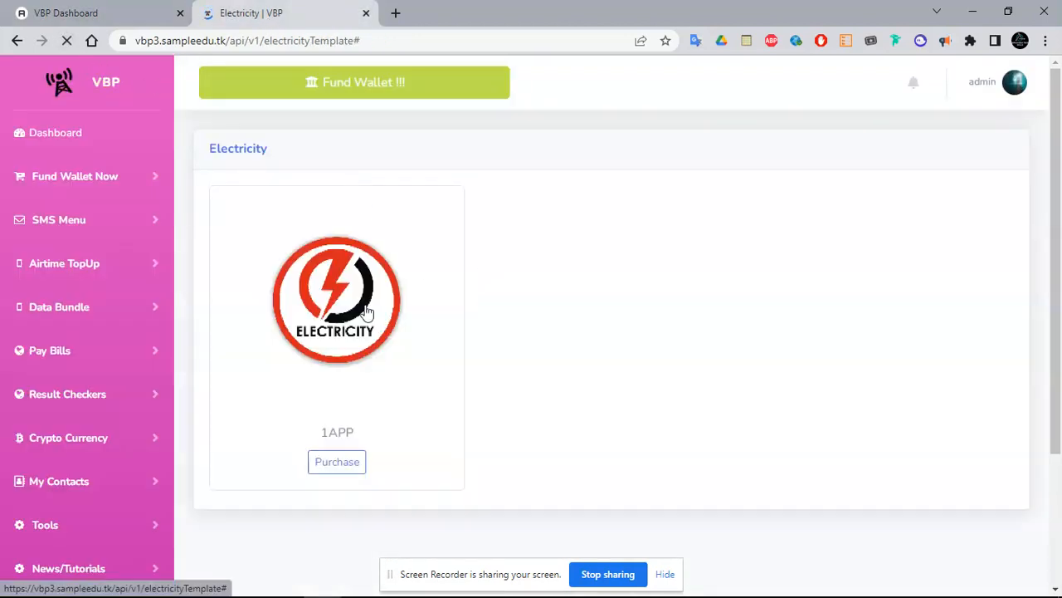
left_click(326, 463)
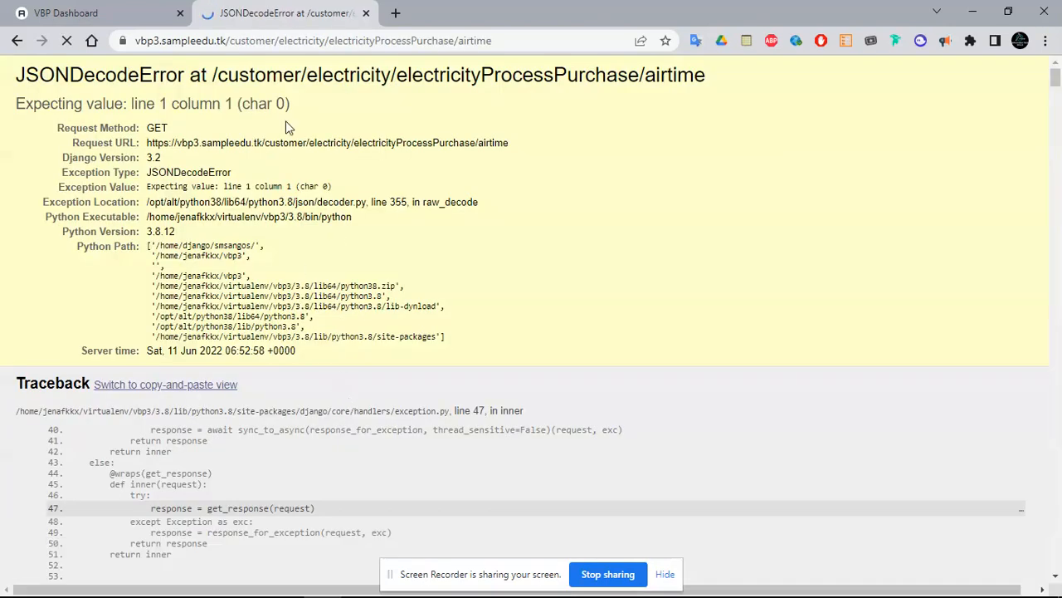
left_click(17, 40)
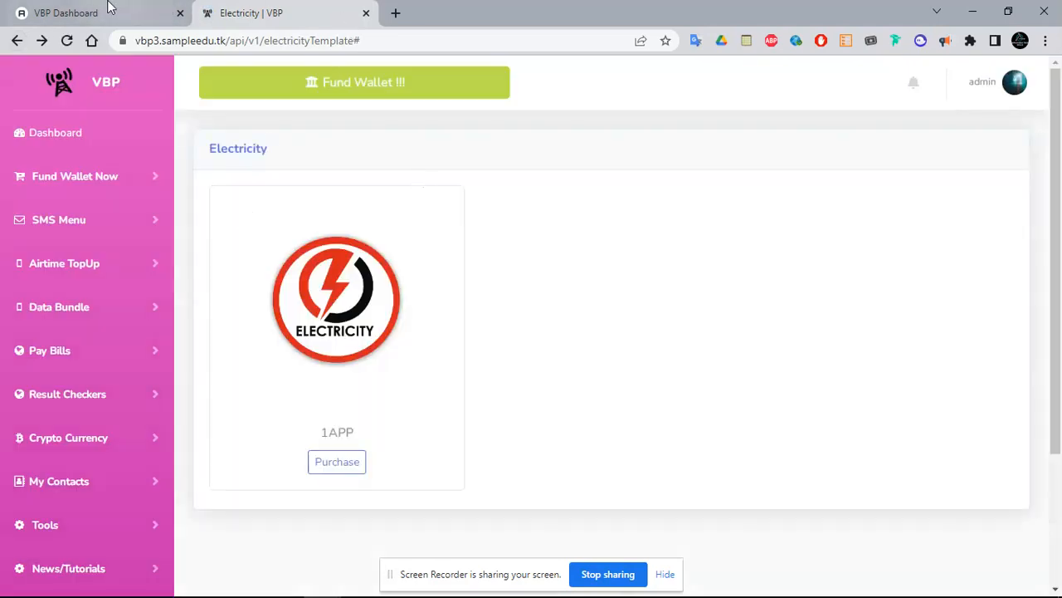
left_click(111, 7)
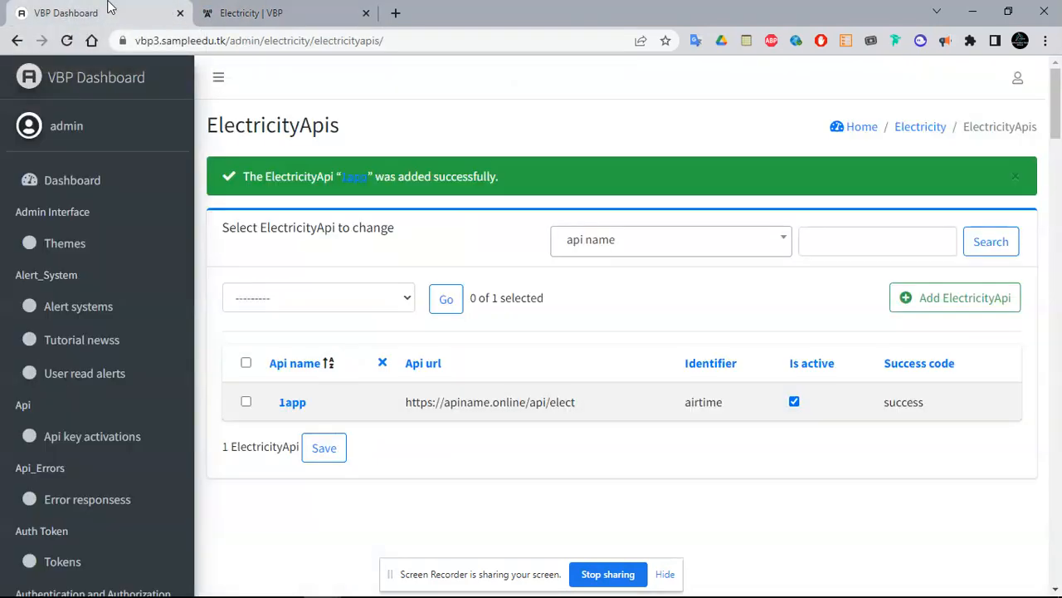
Open the 1app record from the ElectricityApis list to view its settings
left_click(290, 404)
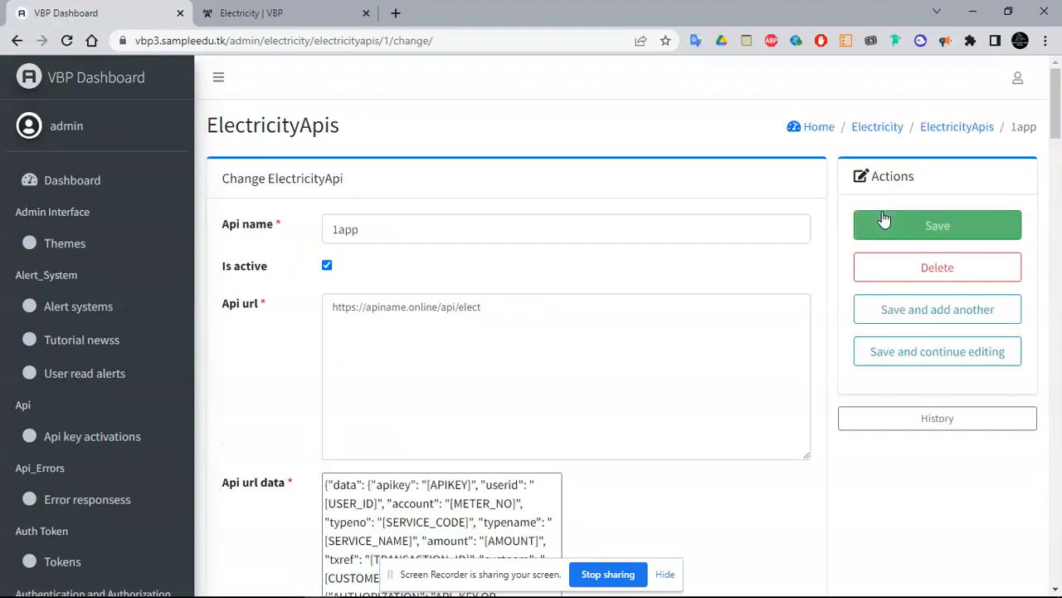
mouse_move(1058, 112)
left_mouse_down()
mouse_move(1059, 135)
mouse_move(1058, 112)
left_mouse_up()
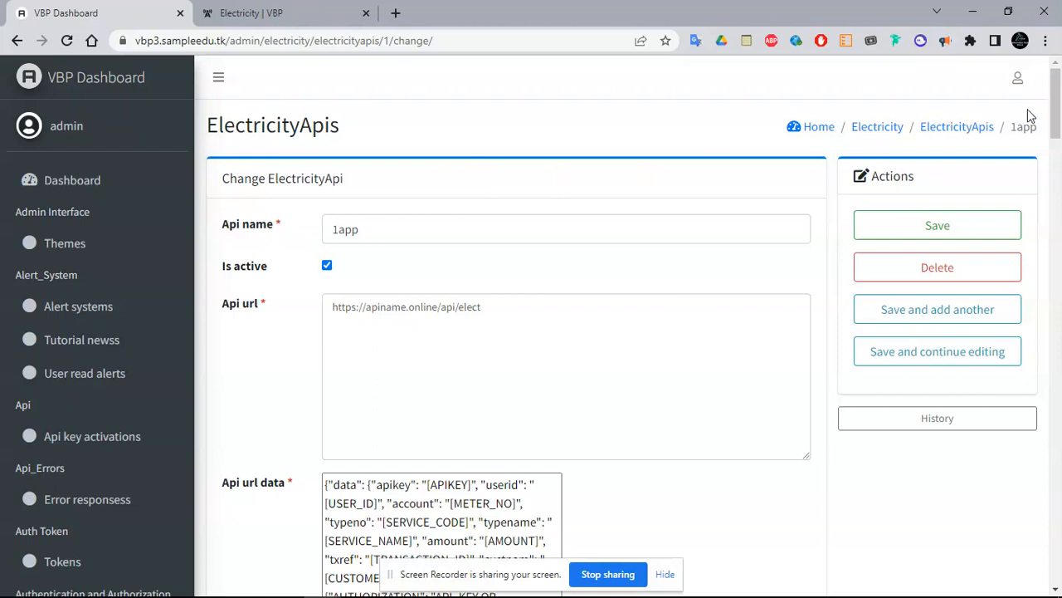
left_click_drag(1054, 113, 1053, 90)
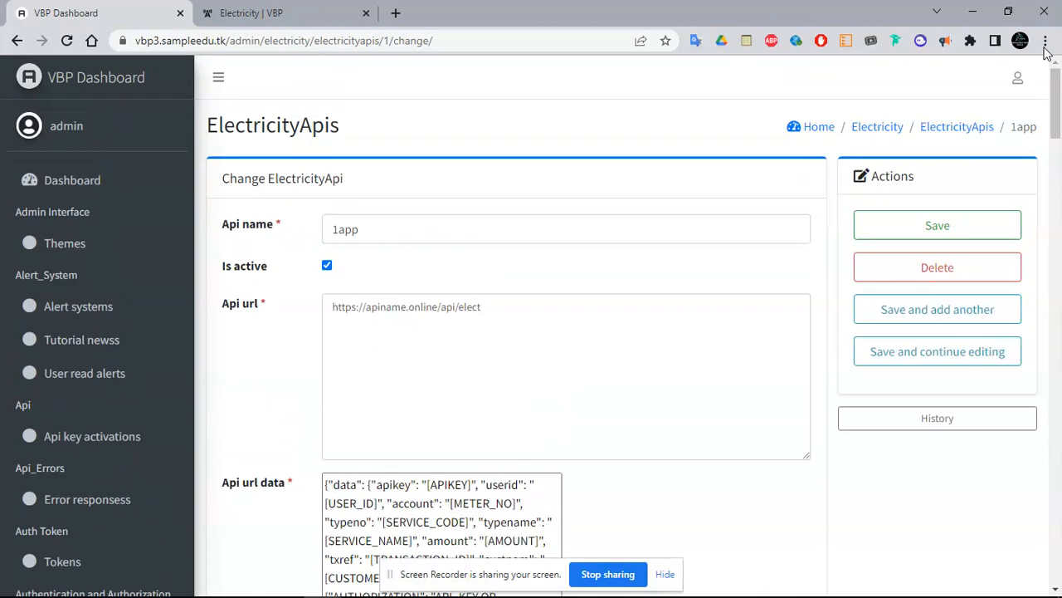
Load sme.qtopup.com.ng/customer/, the Qtopup customer dashboard, in a new tab
left_click(397, 13)
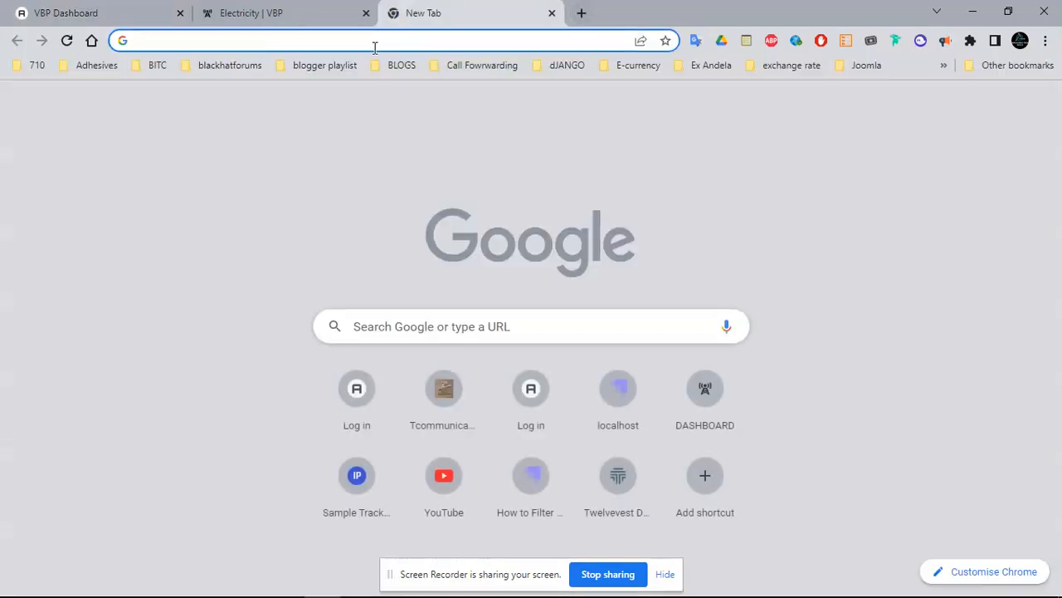
type("paytev")
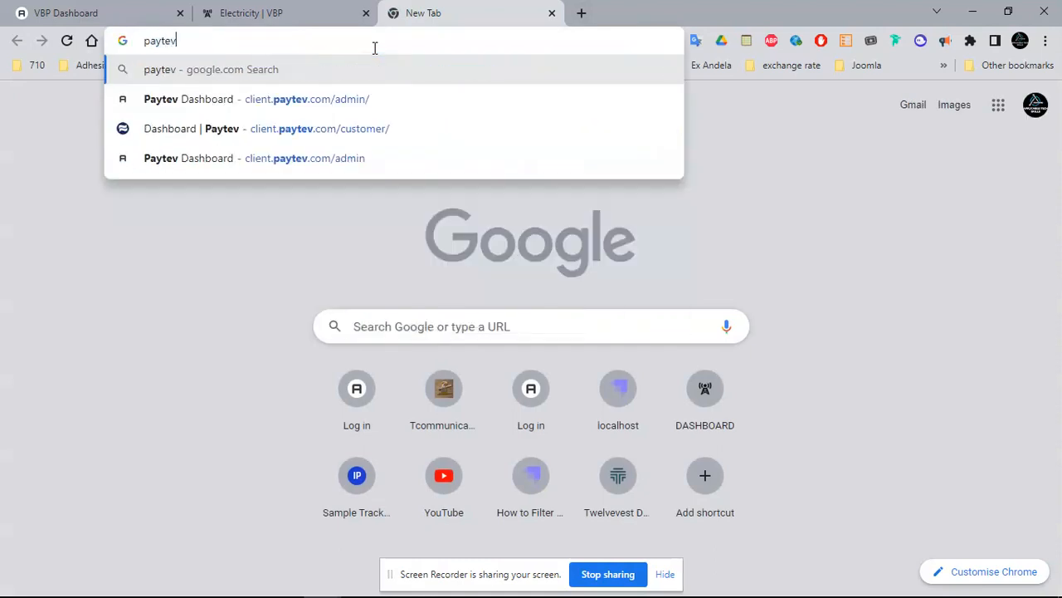
key("Down")
key("Down")
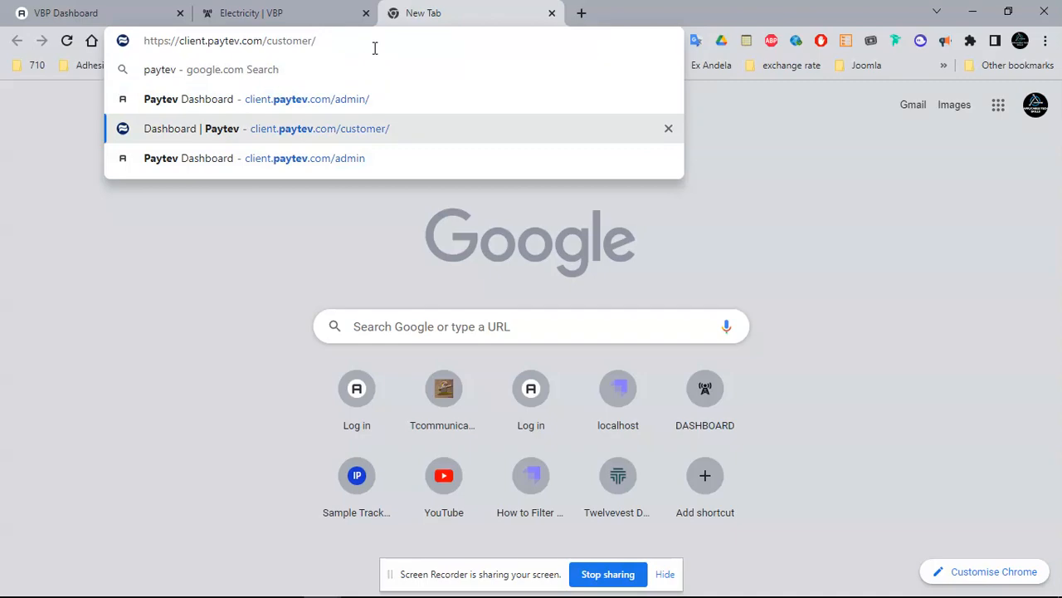
key("BackSpace")
key("BackSpace")
key("BackSpace")
key("BackSpace")
key("BackSpace")
key("BackSpace")
key("BackSpace")
key("BackSpace")
key("BackSpace")
key("BackSpace")
key("BackSpace")
key("BackSpace")
key("BackSpace")
key("BackSpace")
key("BackSpace")
key("BackSpace")
key("BackSpace")
key("BackSpace")
key("BackSpace")
key("BackSpace")
key("BackSpace")
key("BackSpace")
key("BackSpace")
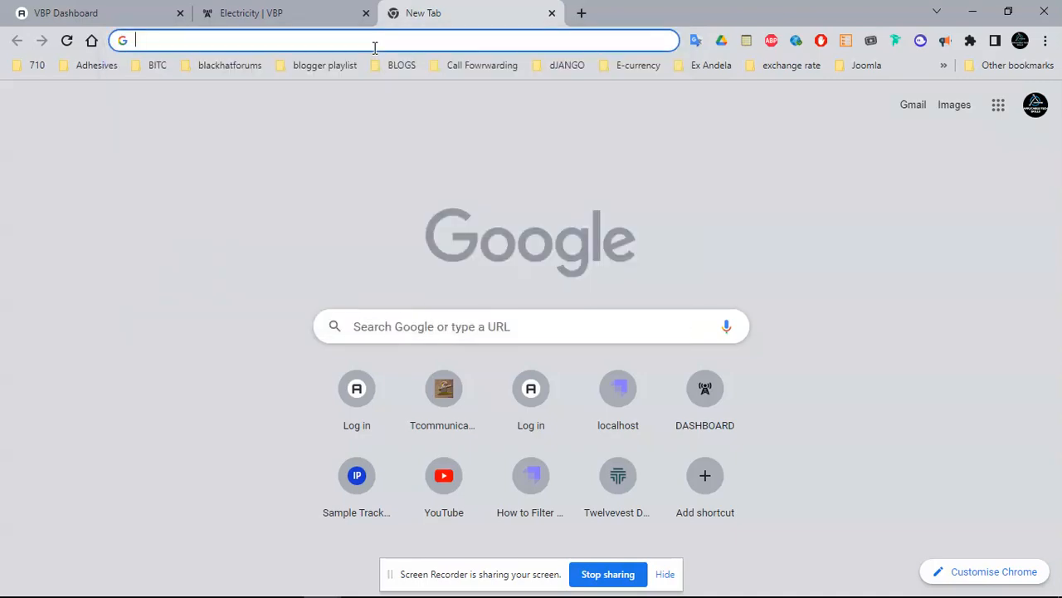
type("sme.qtopup.com.ng/customer/")
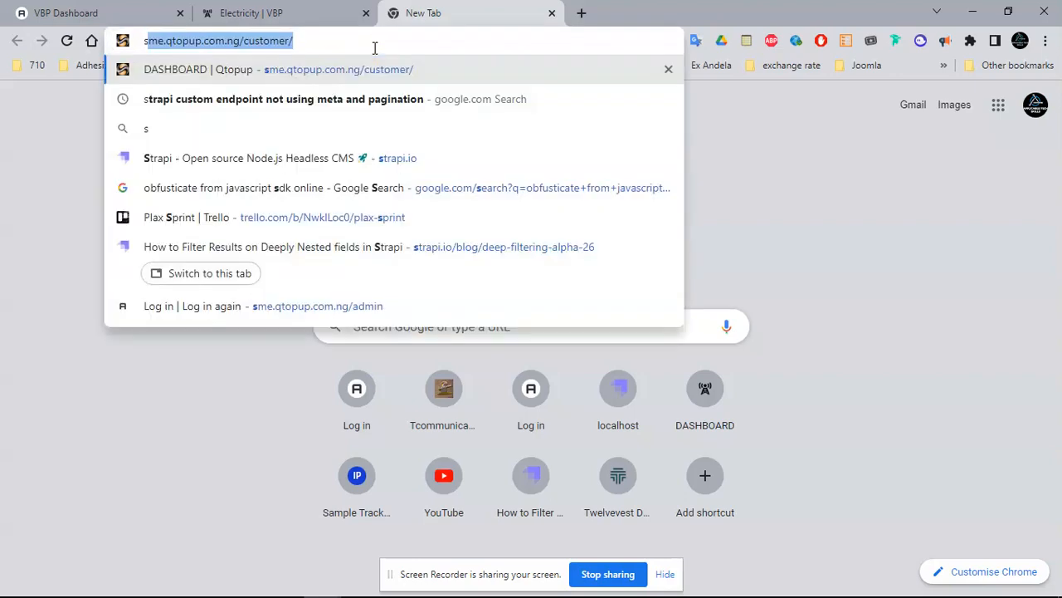
key("Return")
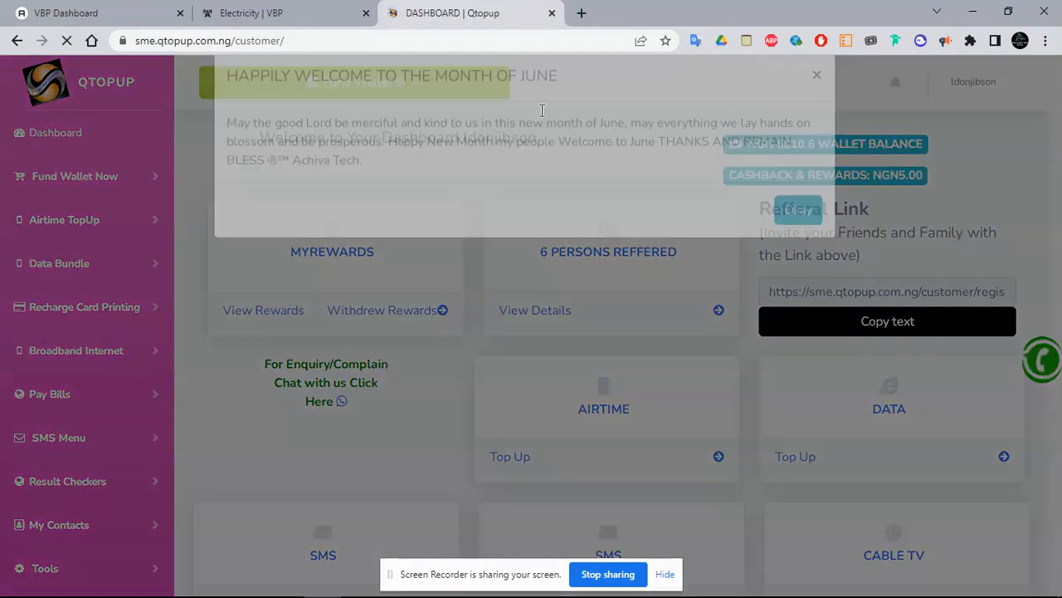
Dismiss the welcome notice and view Qtopup's Electricity Bills page, which only says Coming Soon
left_click(802, 241)
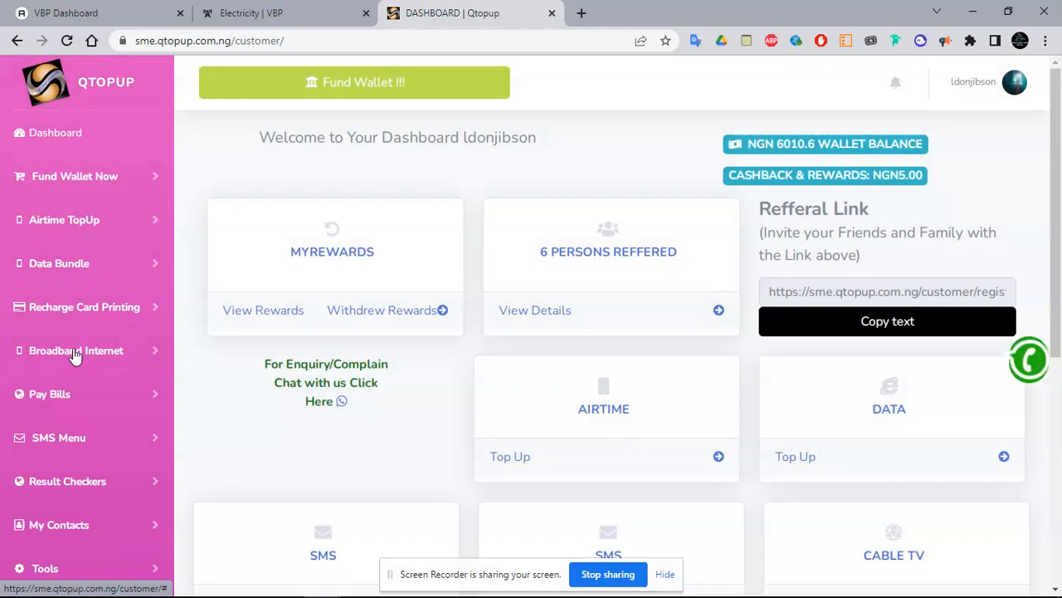
left_click(73, 404)
left_click(71, 536)
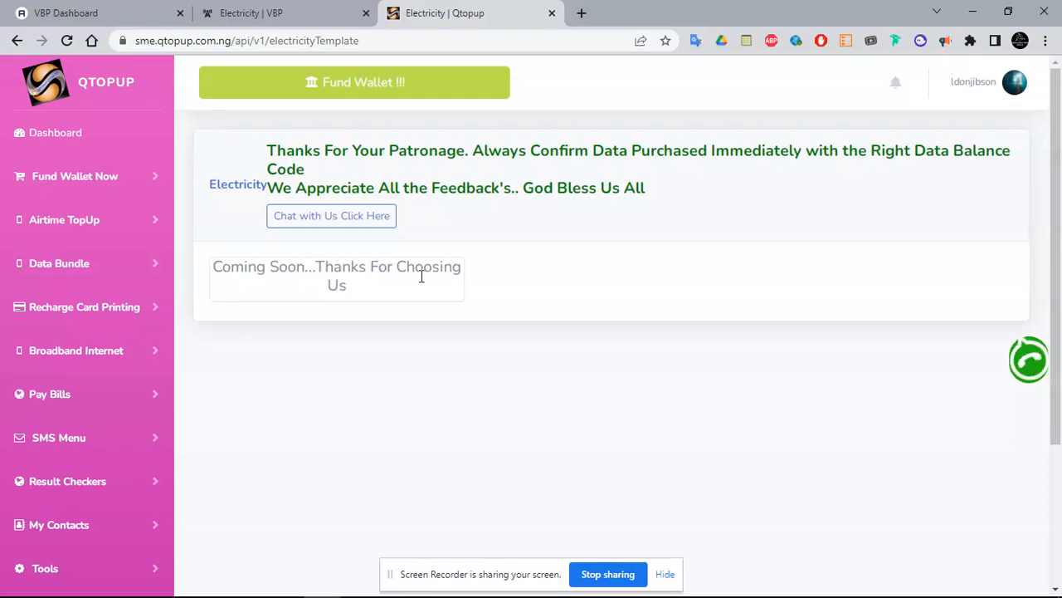
left_click(68, 405)
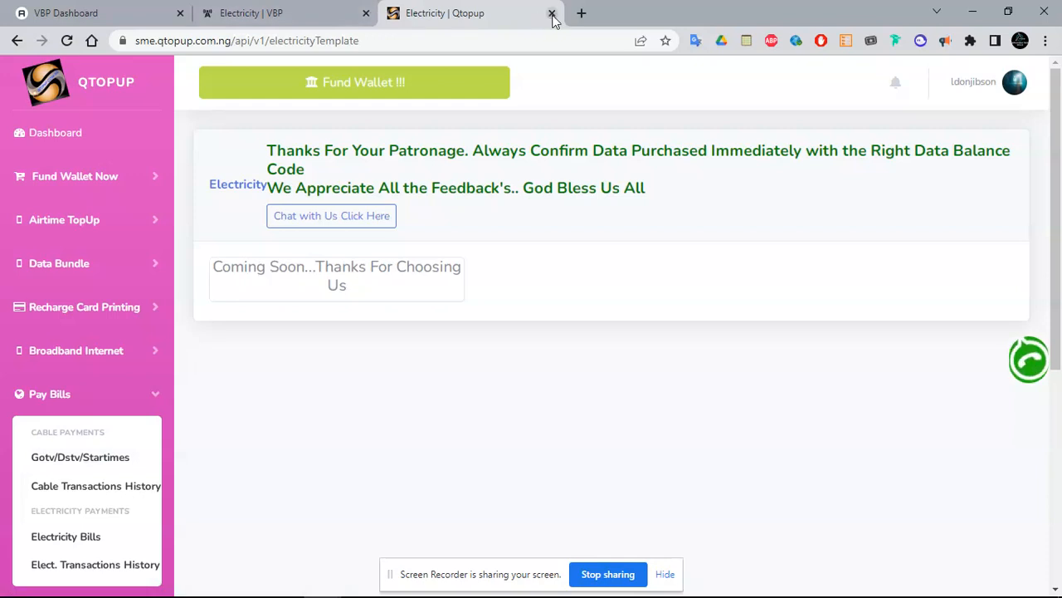
left_click(121, 5)
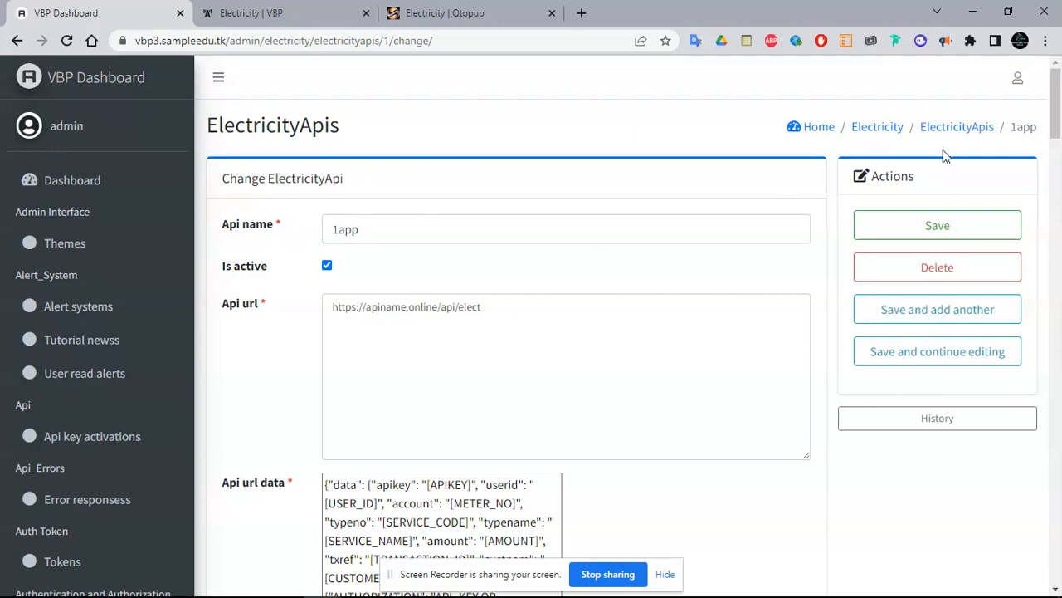
Scroll through the 1app form, then open the empty 3RD PARTY INSURANCE APIs list
left_click_drag(1058, 111, 1060, 234)
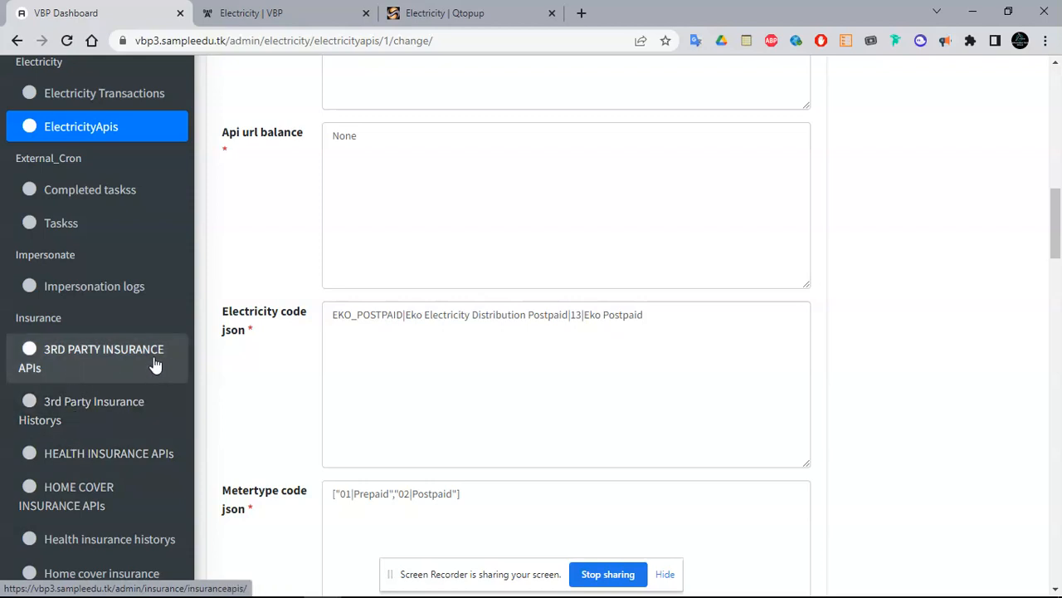
left_click(124, 364)
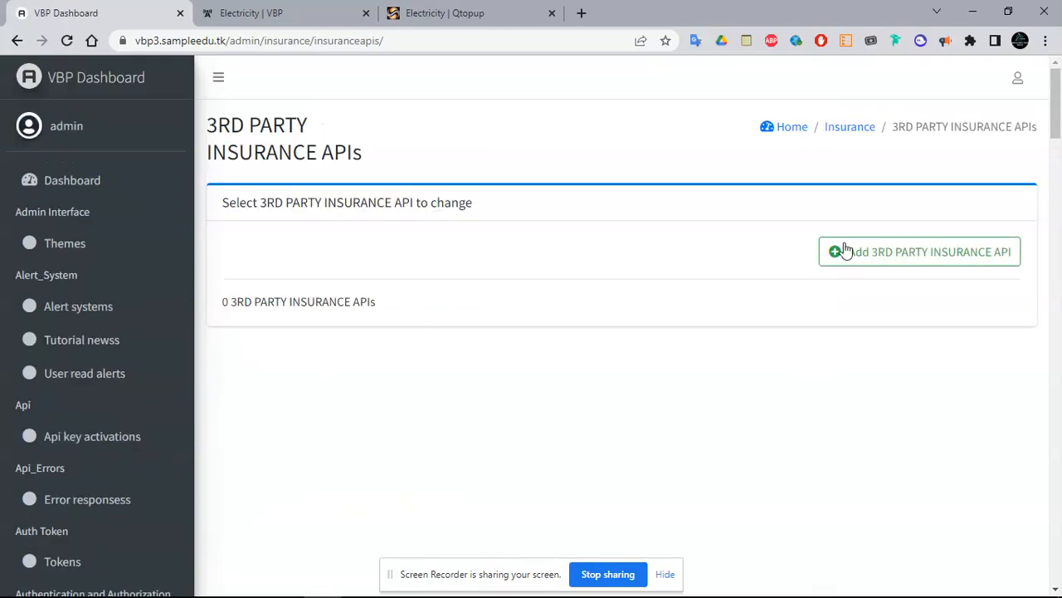
left_click(894, 264)
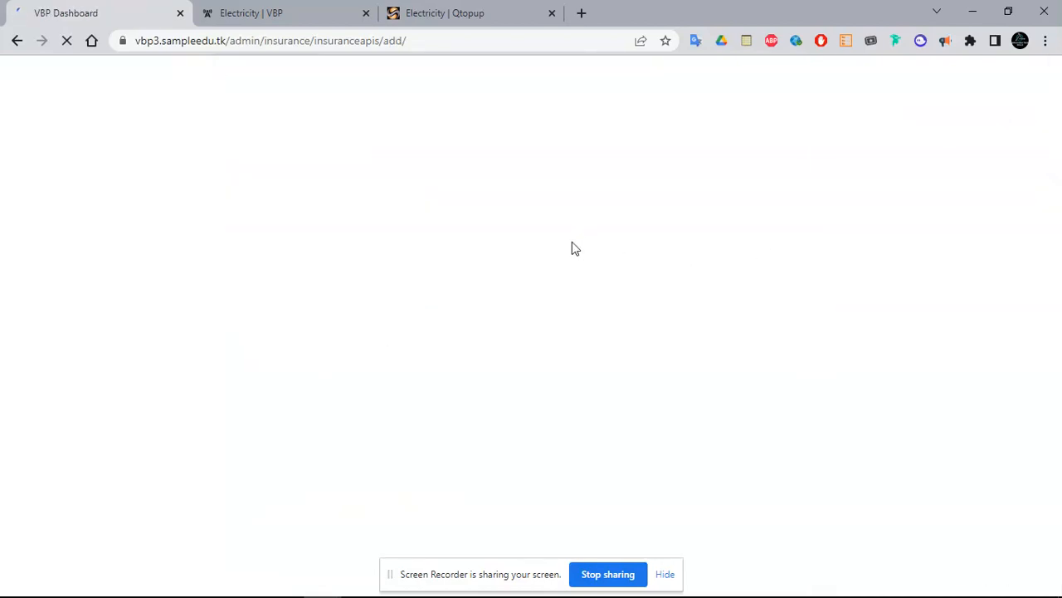
mouse_move(1056, 132)
left_mouse_down()
mouse_move(1058, 278)
mouse_move(1058, 124)
left_mouse_up()
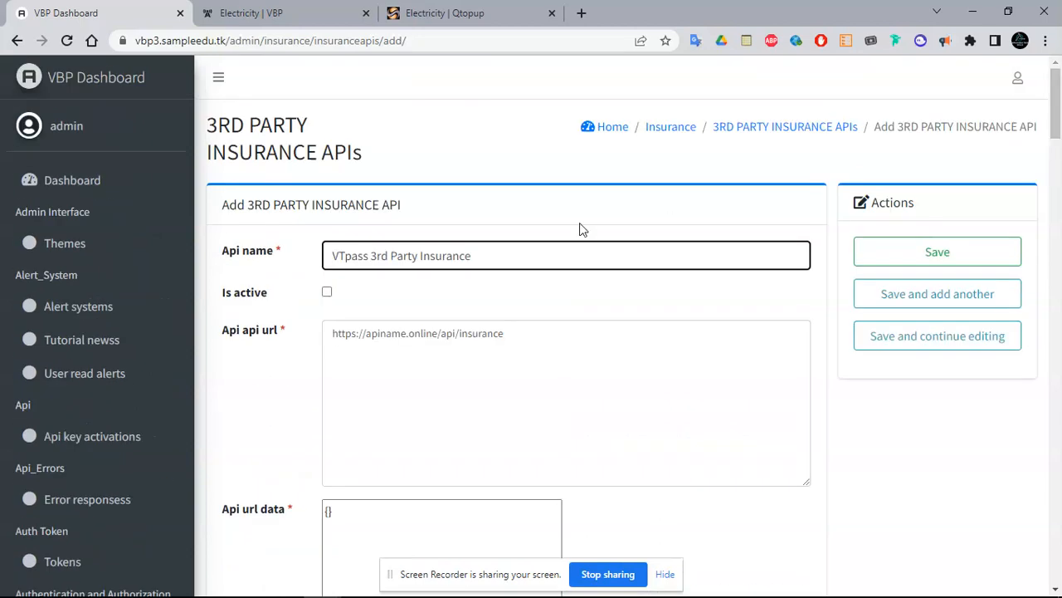
left_click(17, 41)
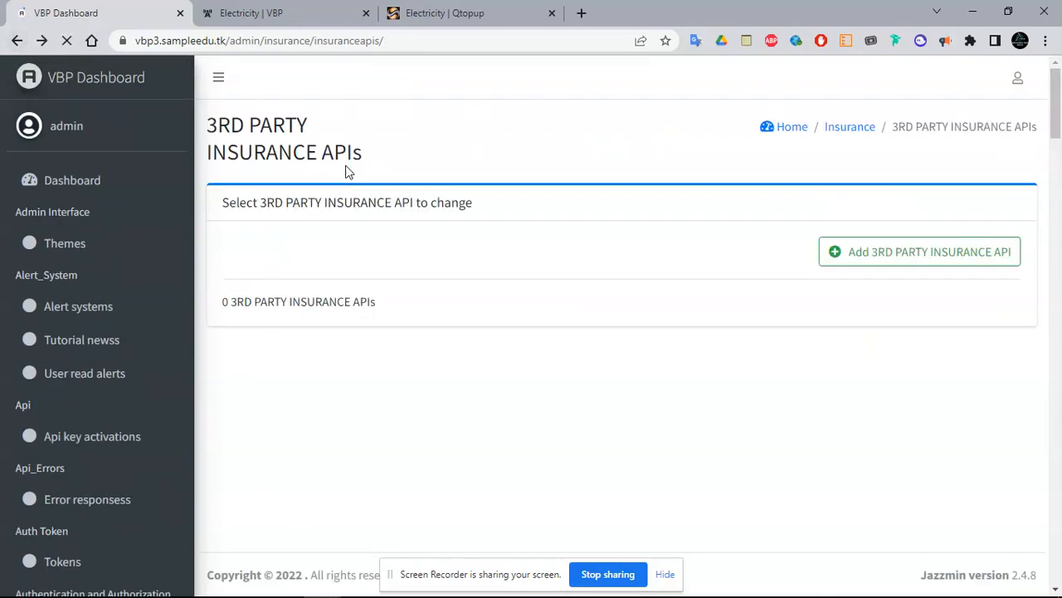
left_click_drag(1058, 139, 1055, 303)
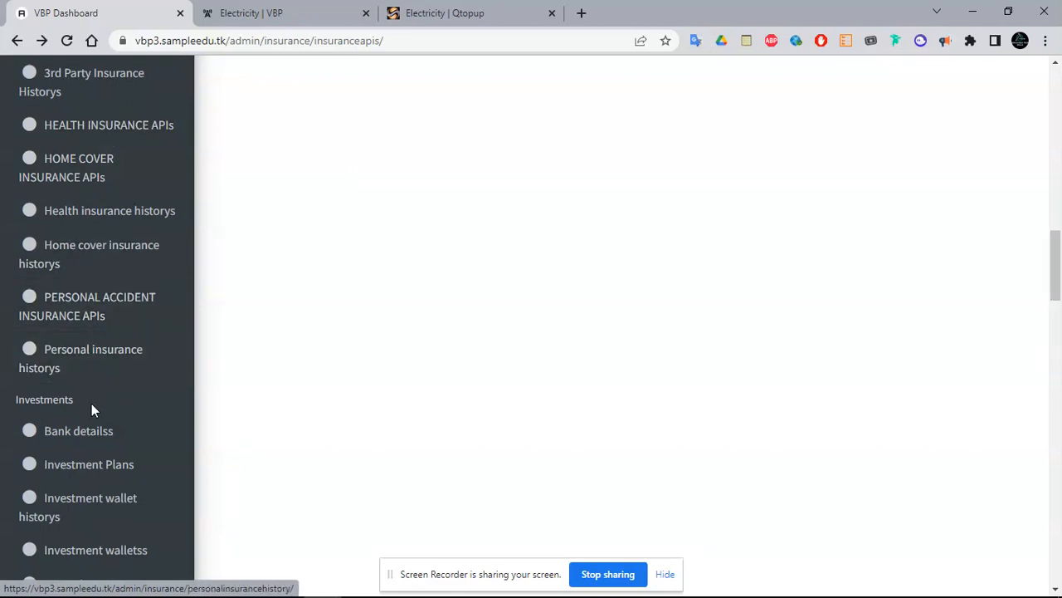
left_click_drag(1057, 266, 1059, 294)
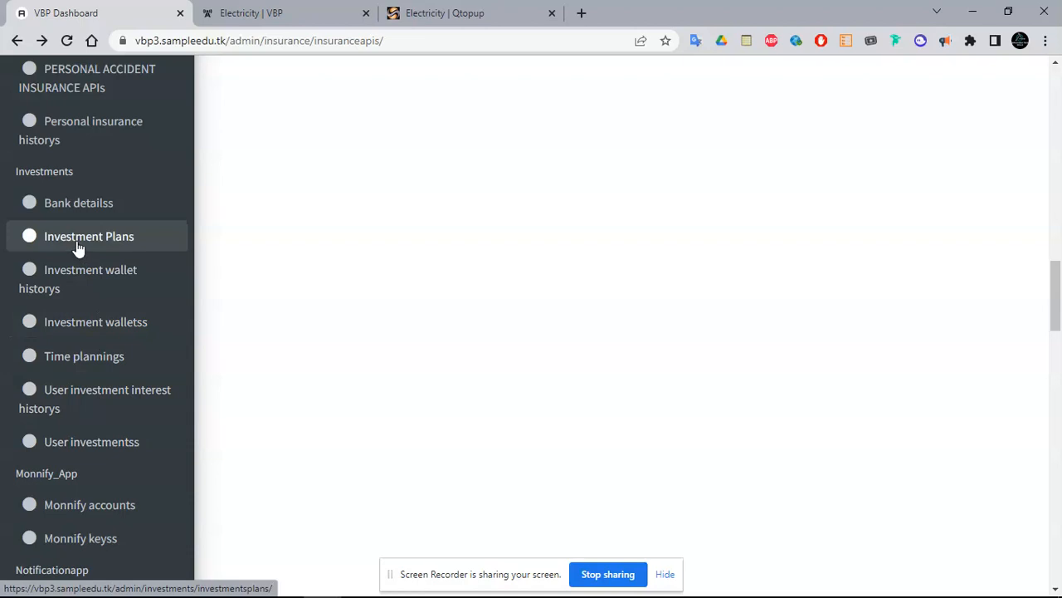
Open the Investment Plans list and open Time plannings in a separate browser tab
left_click(116, 237)
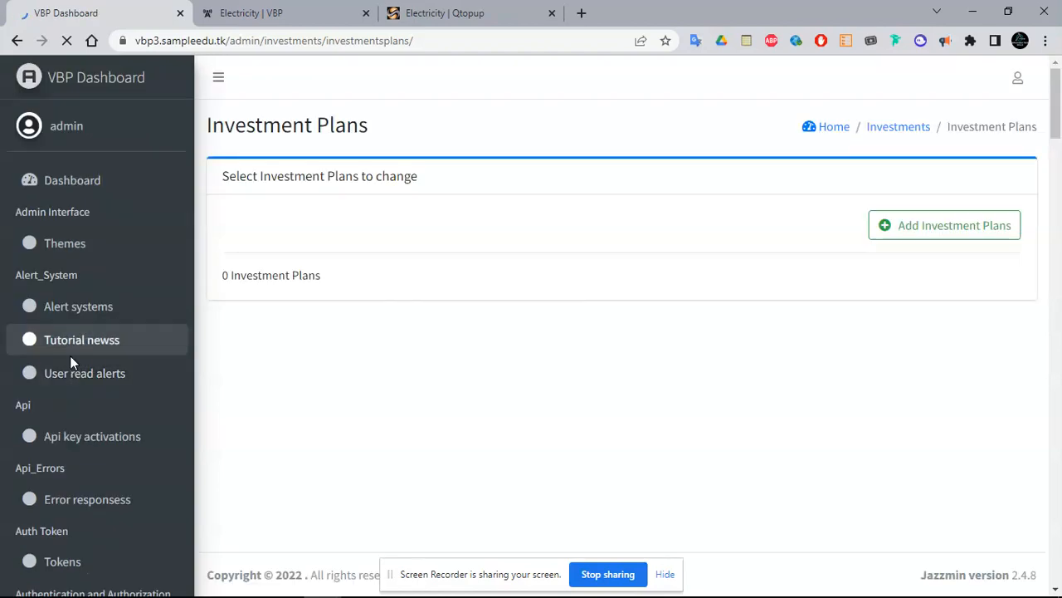
left_click(1058, 229)
scroll(1058, 229, "down", 15)
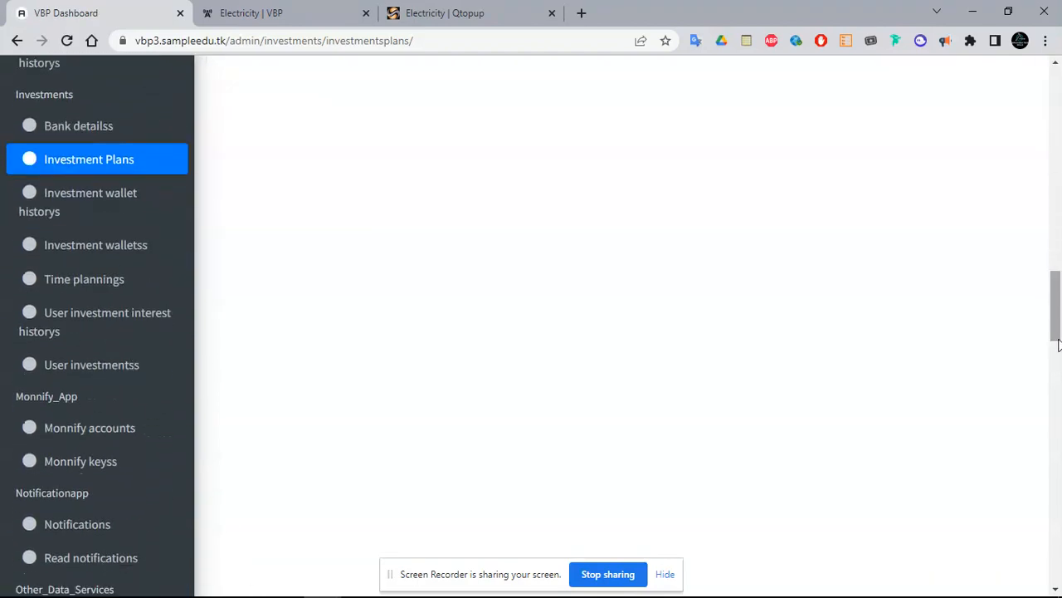
right_click(71, 287)
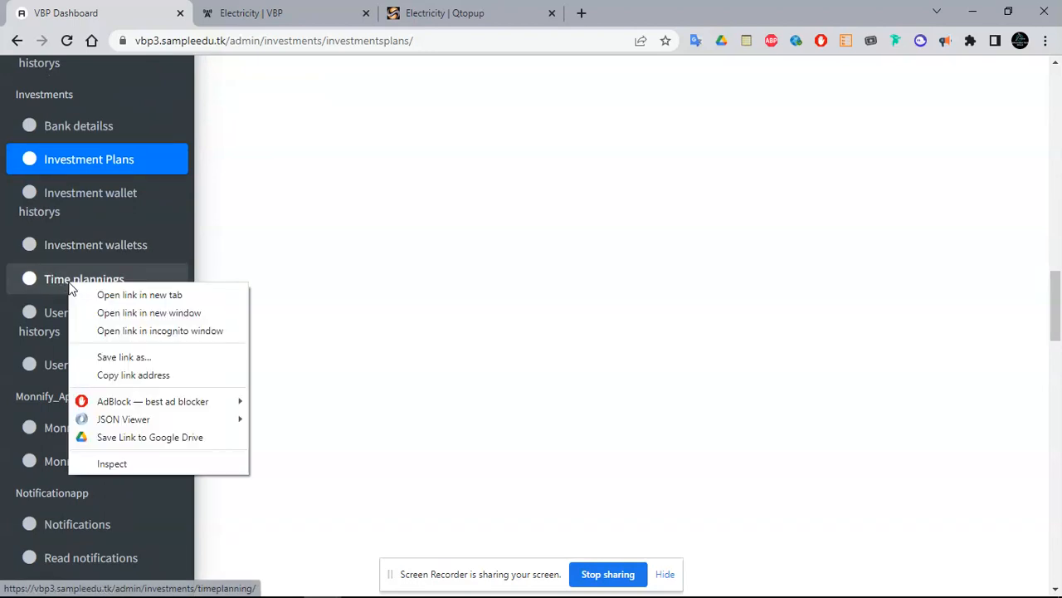
left_click(94, 295)
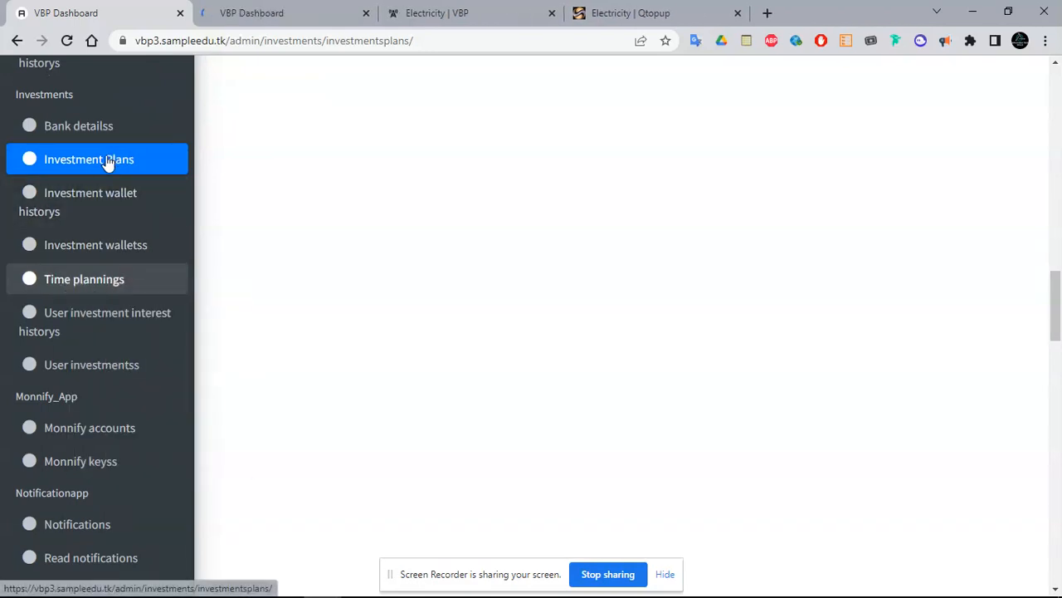
left_click(273, 12)
left_click(131, 15)
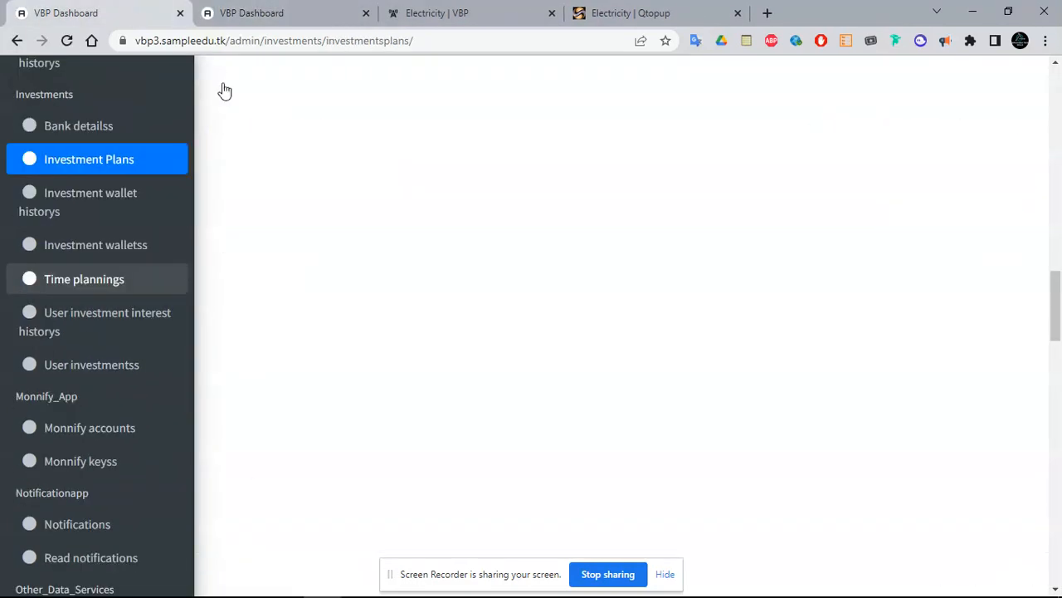
scroll(1015, 101, "up", 10)
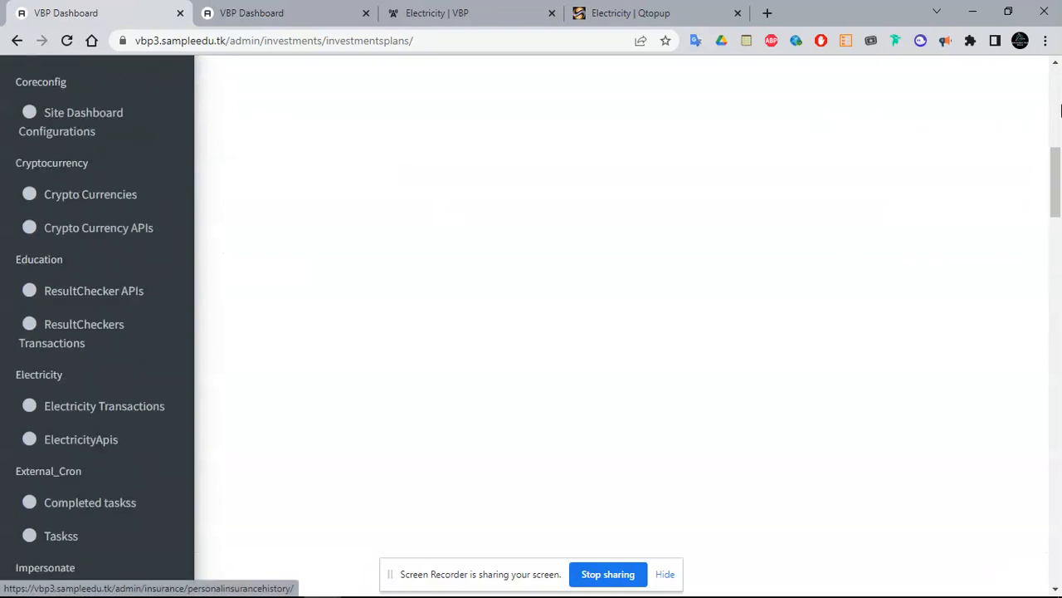
Start a Long Term investment plan with Min amount 2000, Max amount 100000 and Roi 10.0
left_click(978, 106)
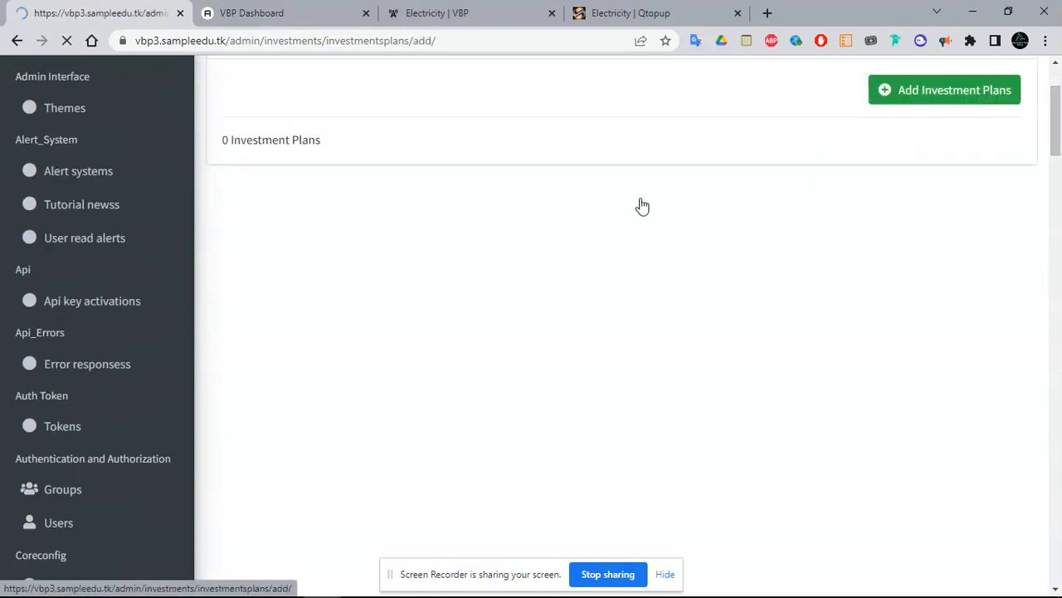
left_click(440, 248)
left_click(416, 235)
left_click(390, 280)
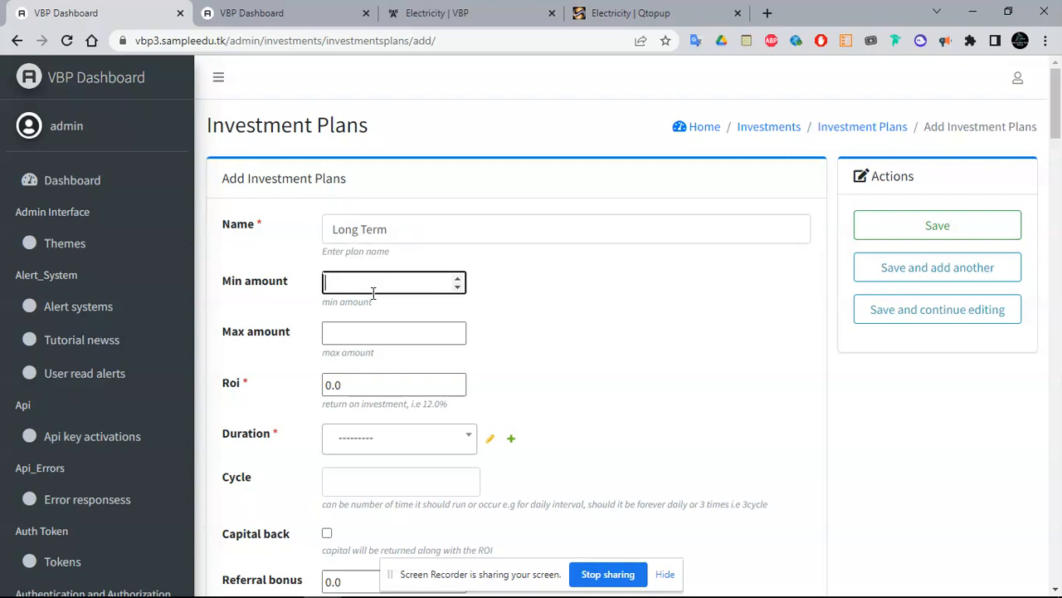
type("2000")
left_click(369, 332)
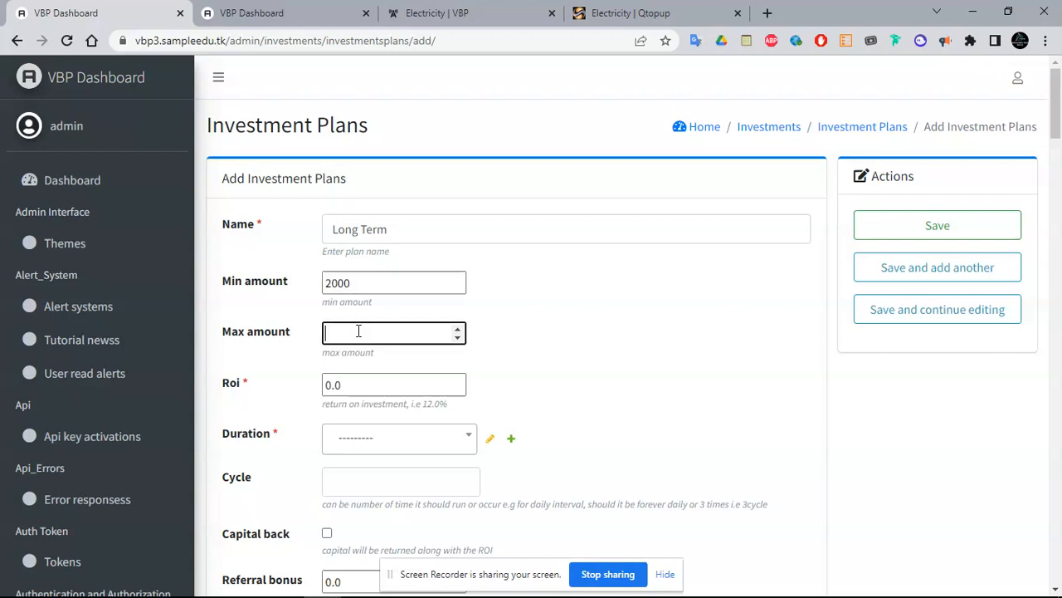
type("1000000")
left_click(355, 384)
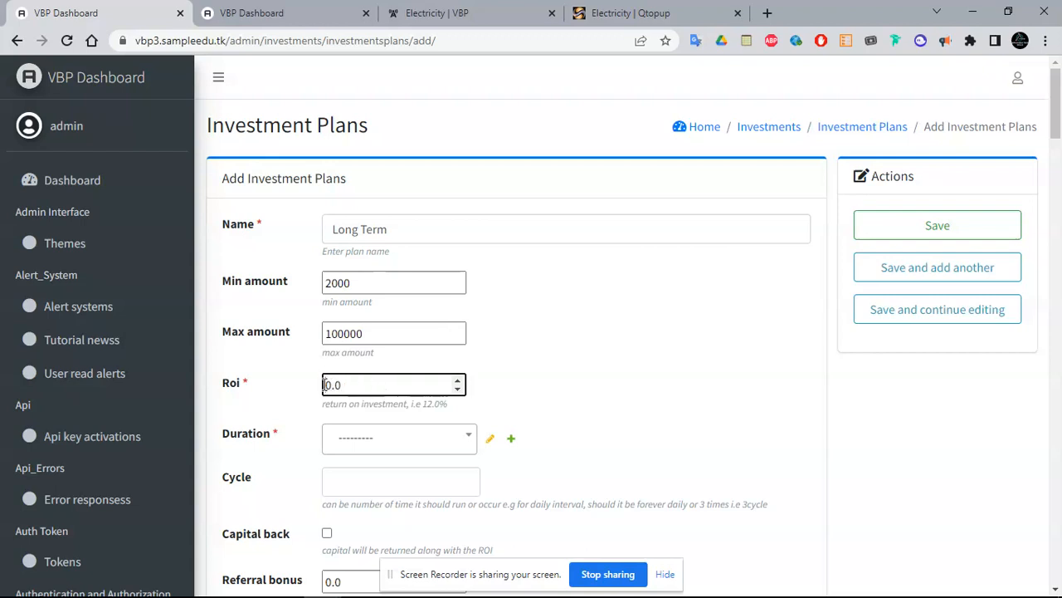
left_click(325, 384)
type("1")
left_click(384, 451)
left_click(598, 389)
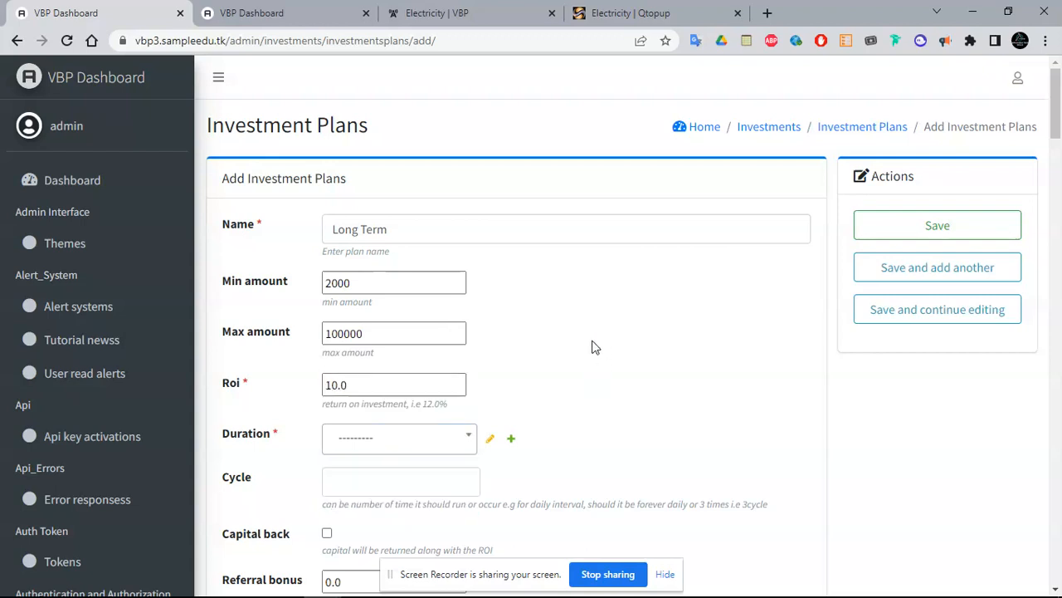
Create a 720-hour MONTHLY time planning and use it as the plan's Duration
left_click(509, 440)
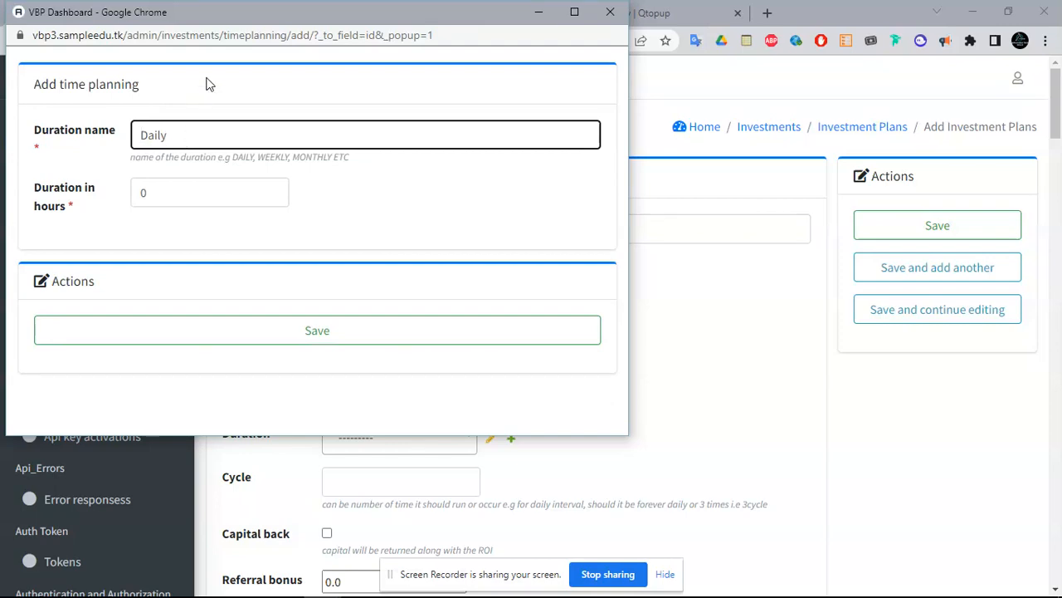
left_click_drag(184, 13, 195, 33)
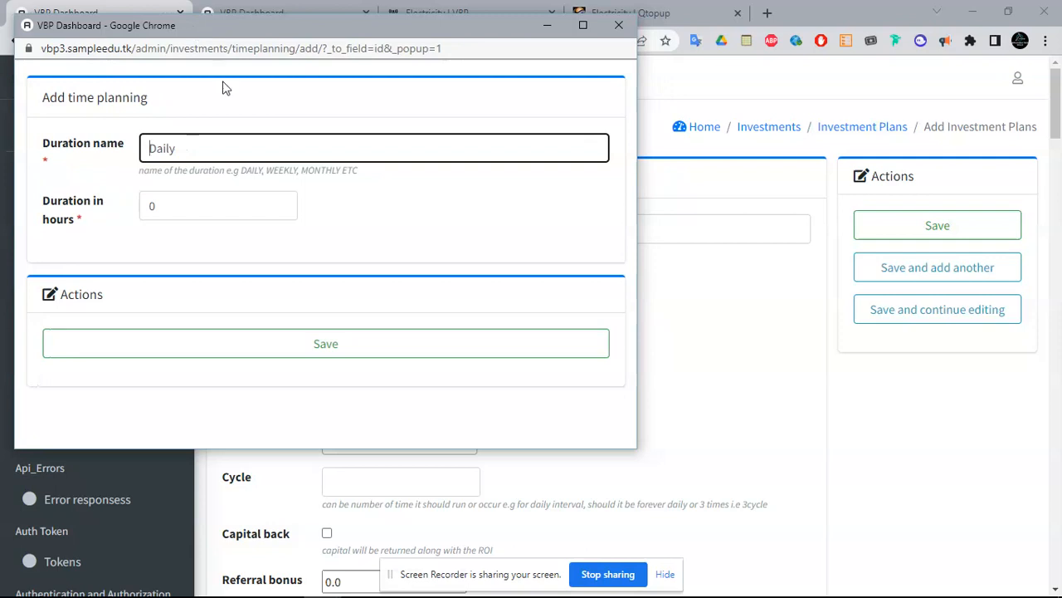
double_click(317, 171)
key("ctrl+c")
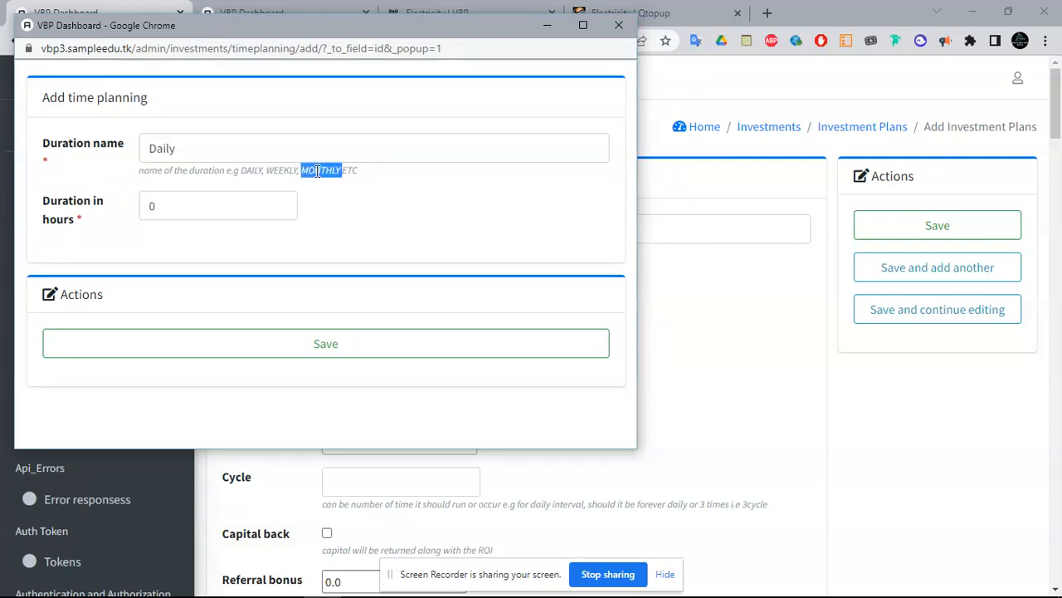
left_click(285, 155)
key("ctrl+a")
key("ctrl+v")
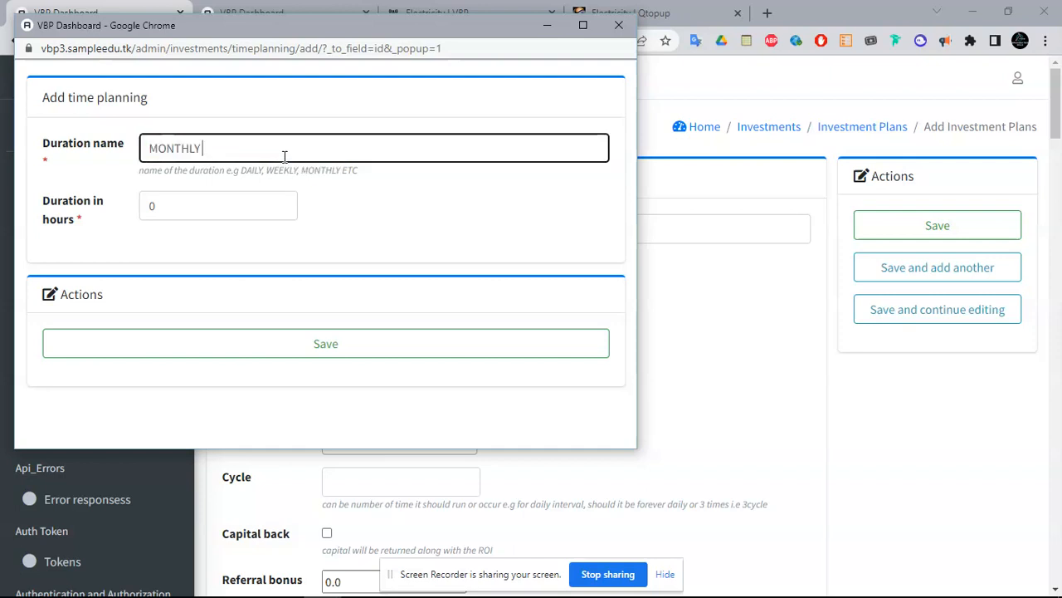
double_click(149, 204)
left_click(206, 147)
key("ctrl+a")
left_click(232, 205)
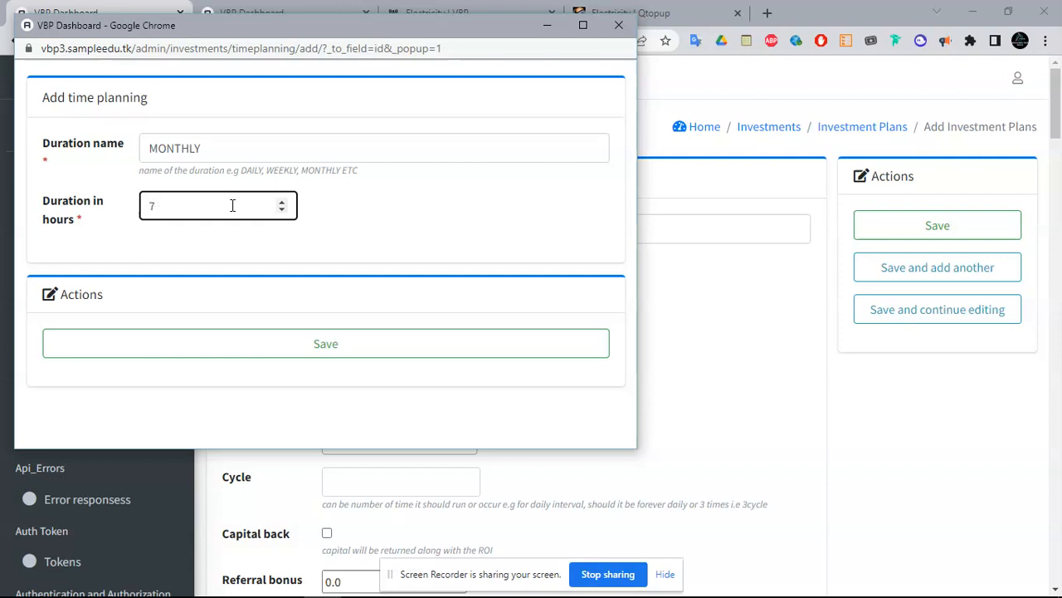
left_click(276, 348)
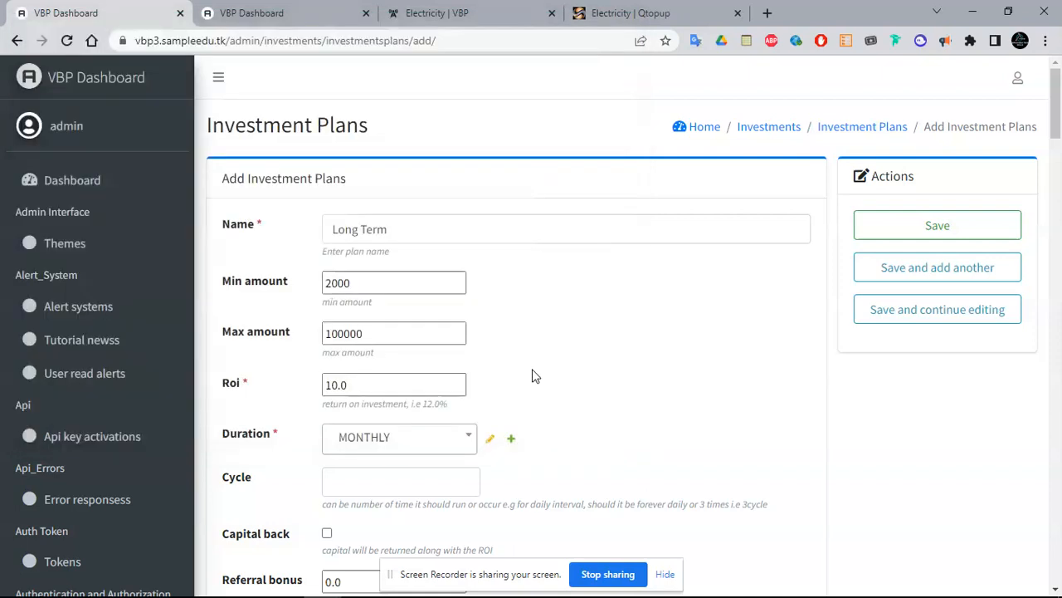
Set Cycle 3, Referral bonus 200, and tick Capital back and Status
left_click_drag(1056, 110, 1057, 144)
left_click(380, 217)
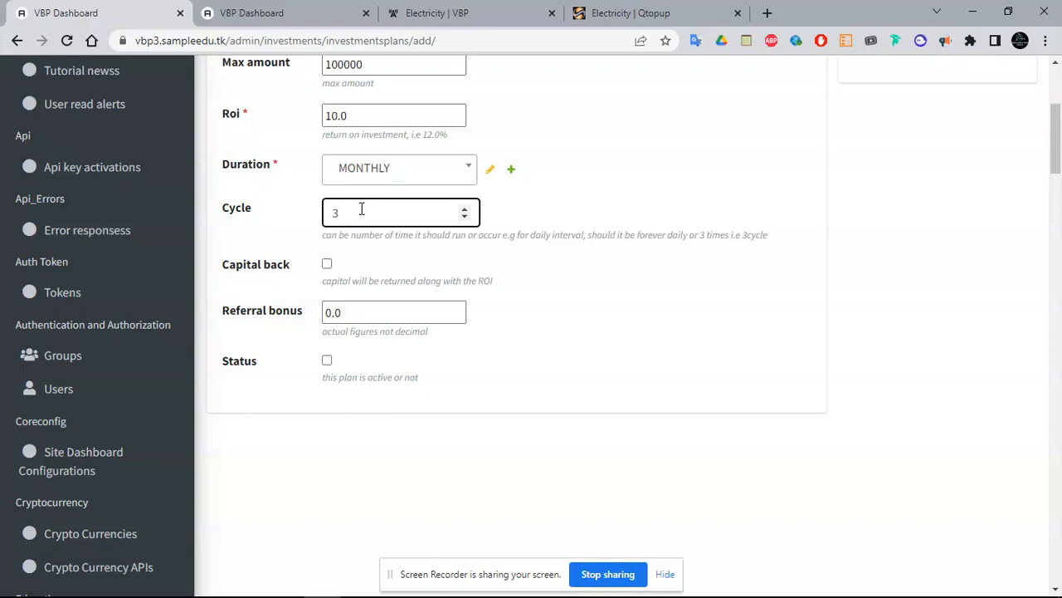
left_click(327, 264)
left_click(327, 313)
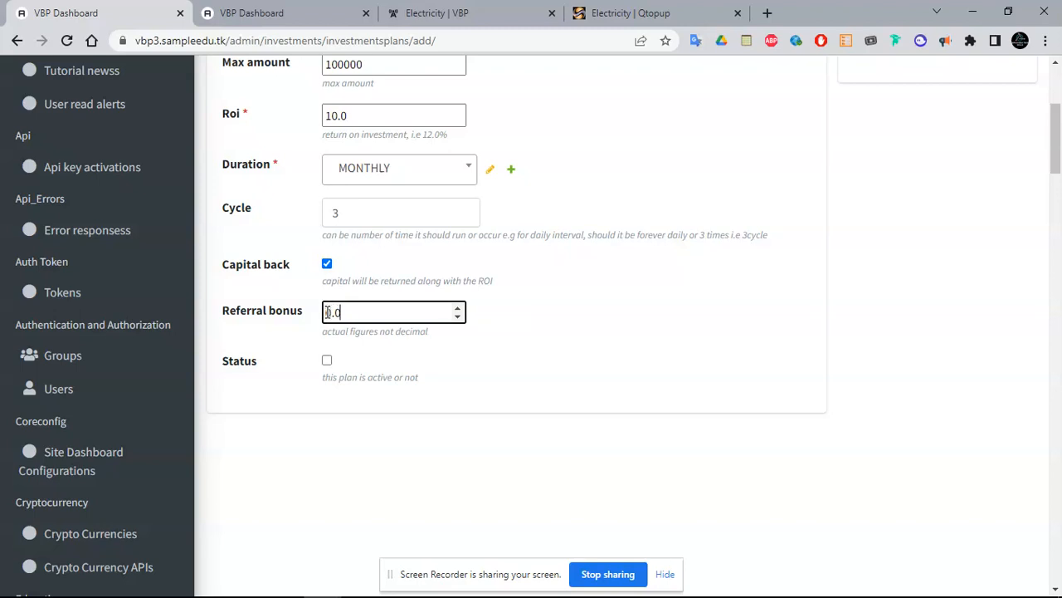
type("10")
key("BackSpace")
key("BackSpace")
type("10")
key("BackSpace")
type("0")
left_click(327, 361)
Save the Long Term plan and switch to the customer Electricity page
scroll(1058, 170, "up", 3)
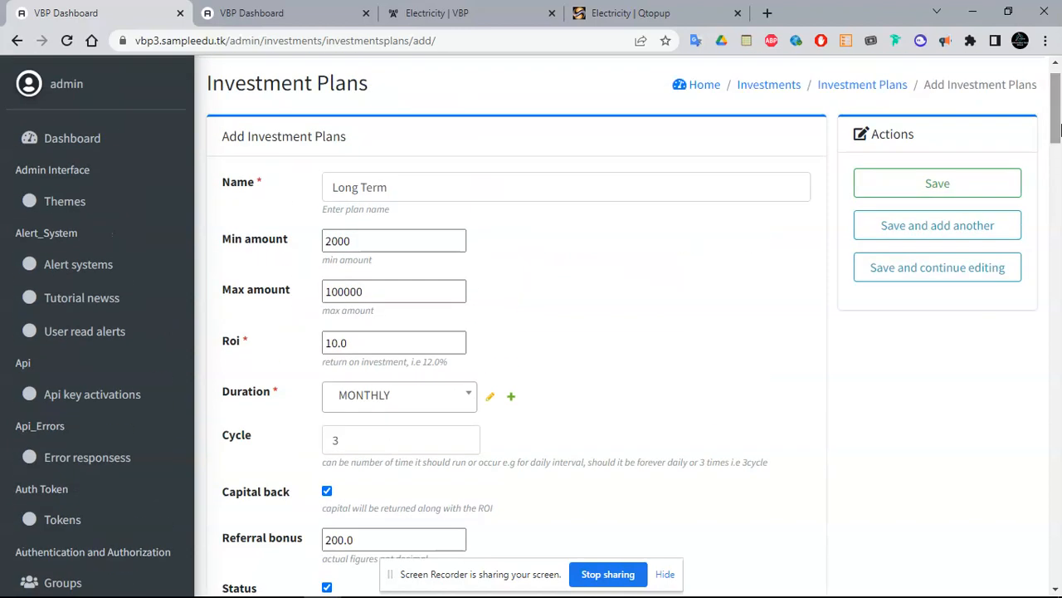
left_click(964, 188)
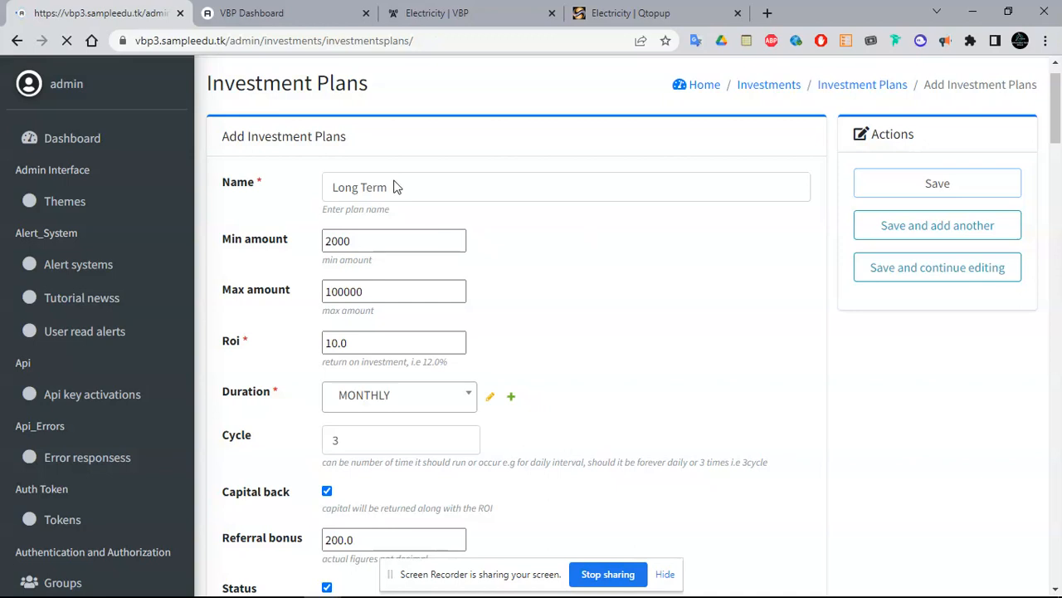
left_click(437, 12)
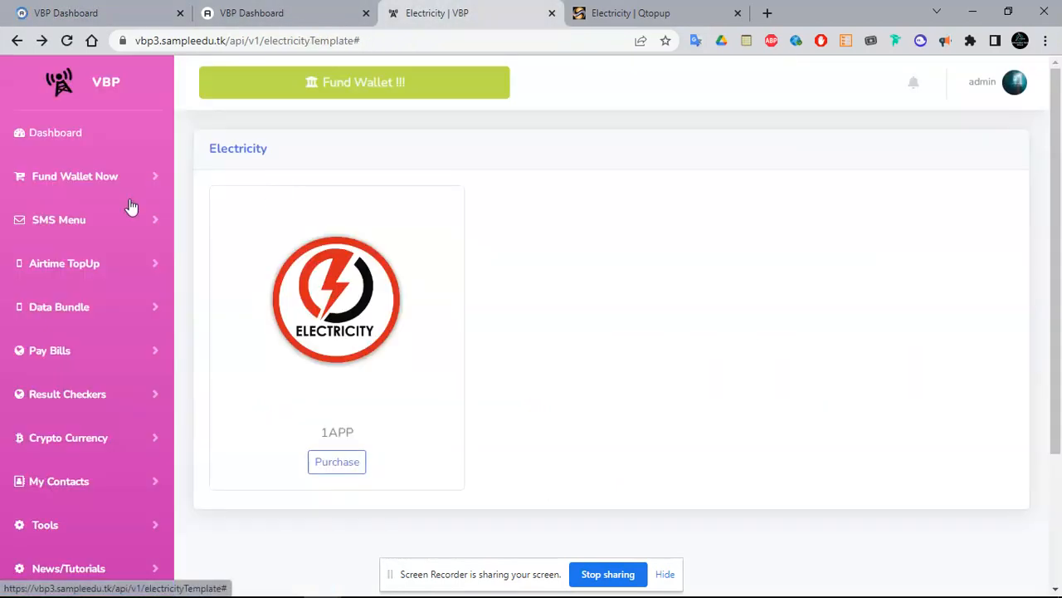
Reload the Electricity page, return to the admin dashboard, and open the Monnify keys list
left_click(66, 40)
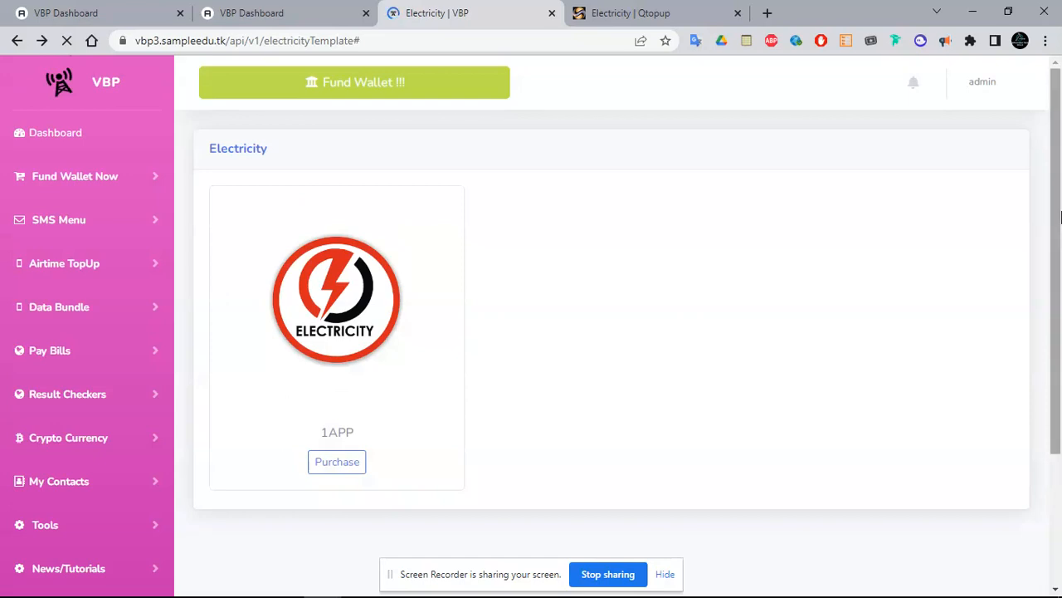
left_click_drag(1061, 193, 1060, 339)
scroll(1059, 366, "up", 2)
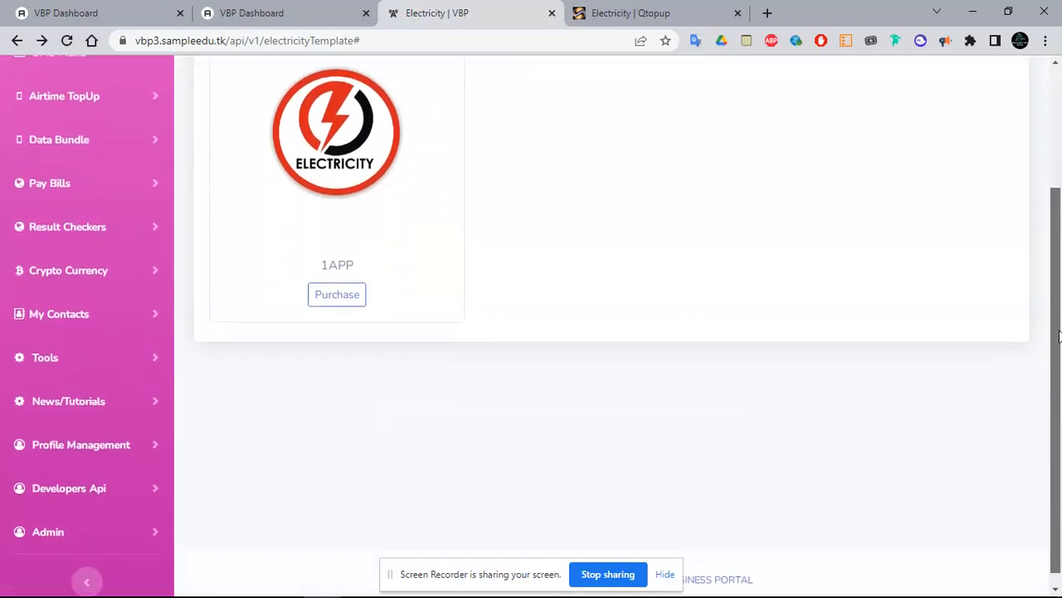
left_click(123, 12)
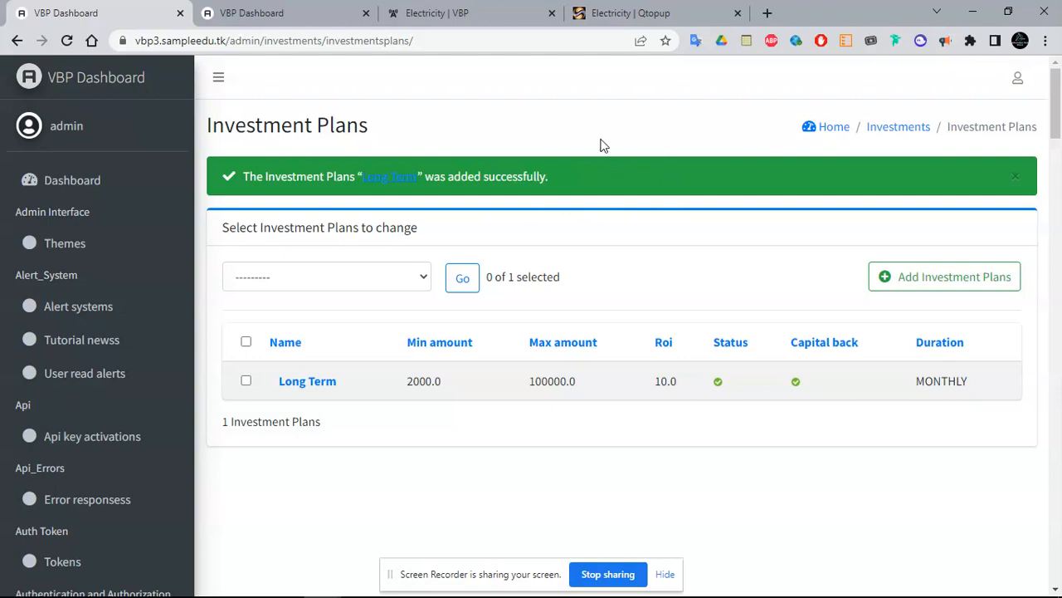
left_click_drag(1060, 119, 1058, 358)
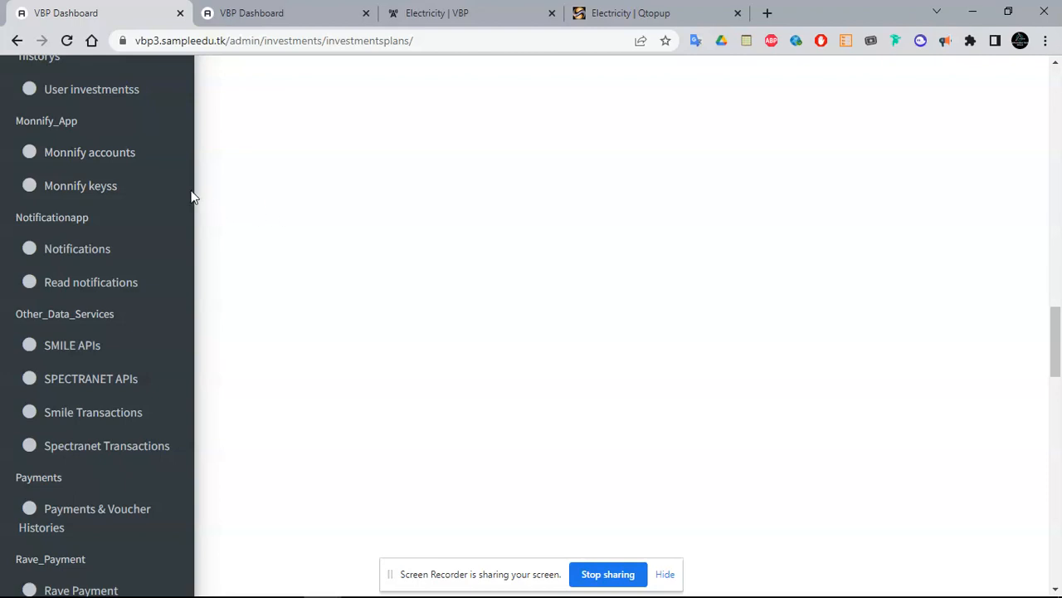
left_click(88, 191)
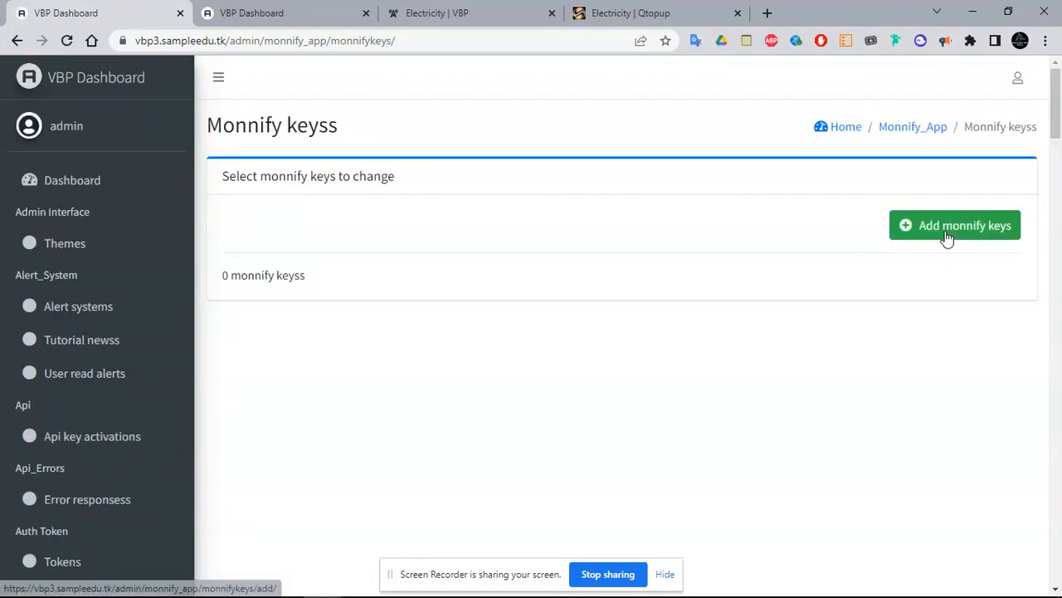
Start a new Monnify keys entry and review the ApiKey, ClientSecret, CurrencyCode NGN and Fee fields
left_click(947, 238)
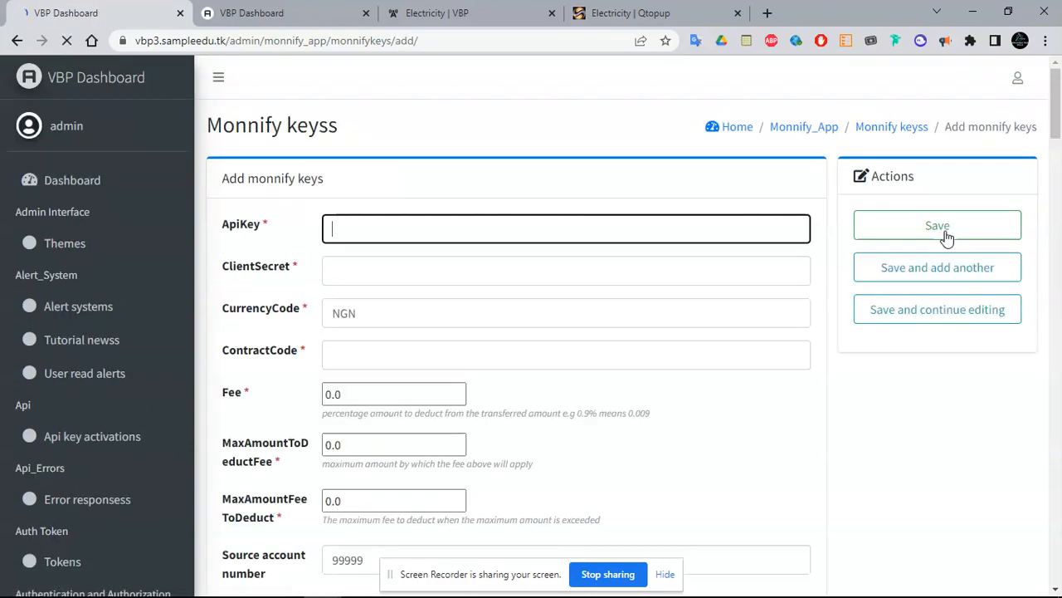
mouse_move(1060, 119)
left_mouse_down()
mouse_move(1061, 170)
mouse_move(1060, 123)
left_mouse_up()
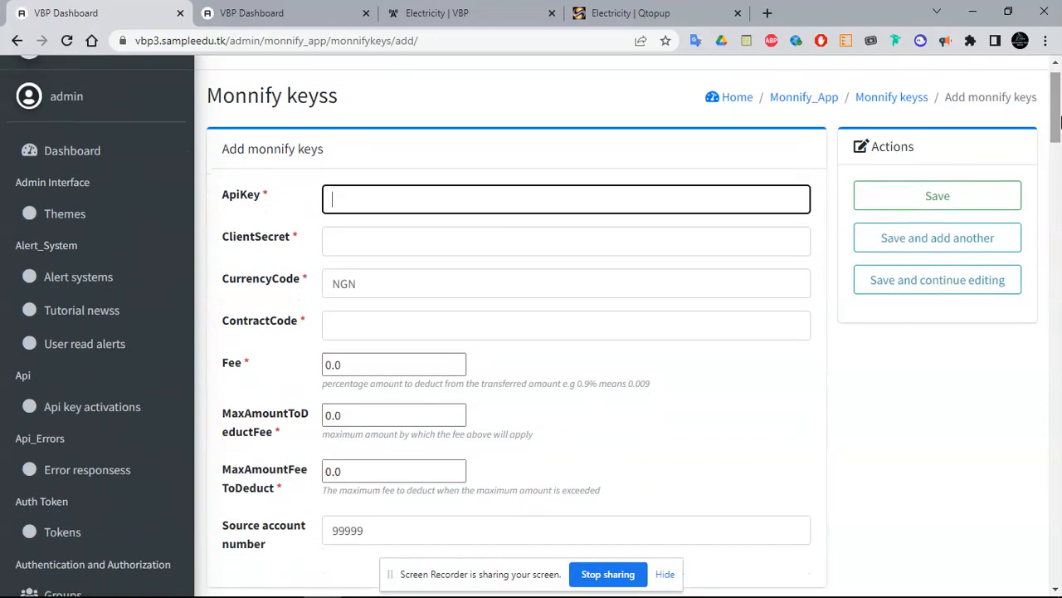
left_click(420, 210)
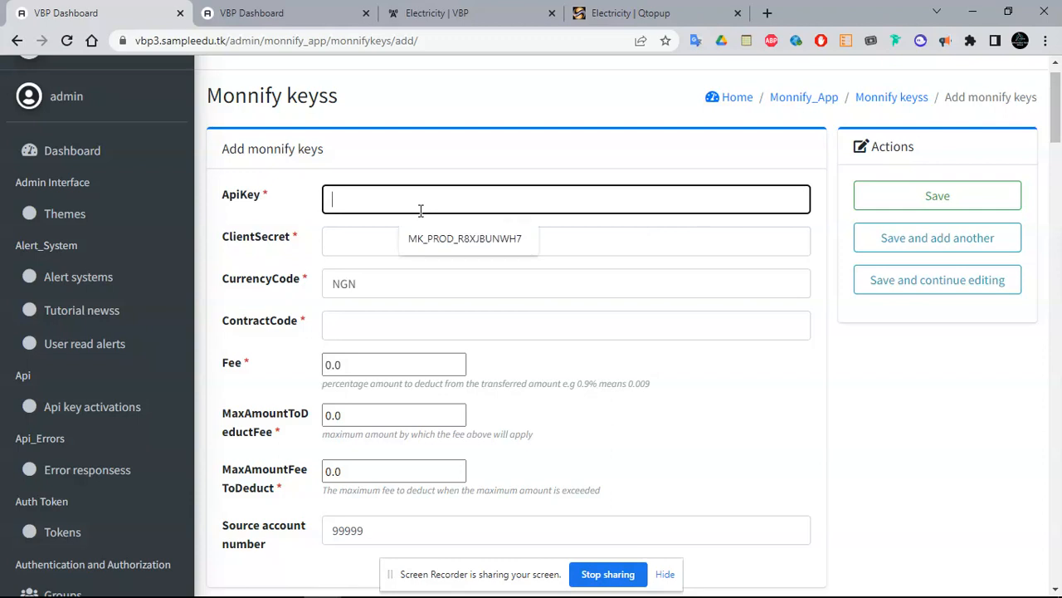
left_click(541, 154)
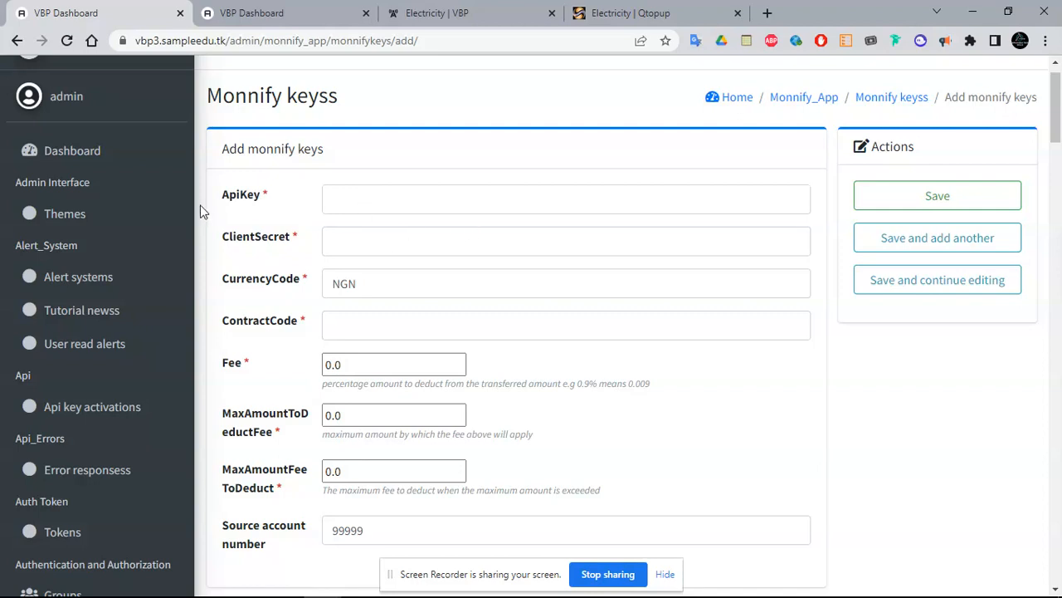
double_click(226, 198)
double_click(238, 238)
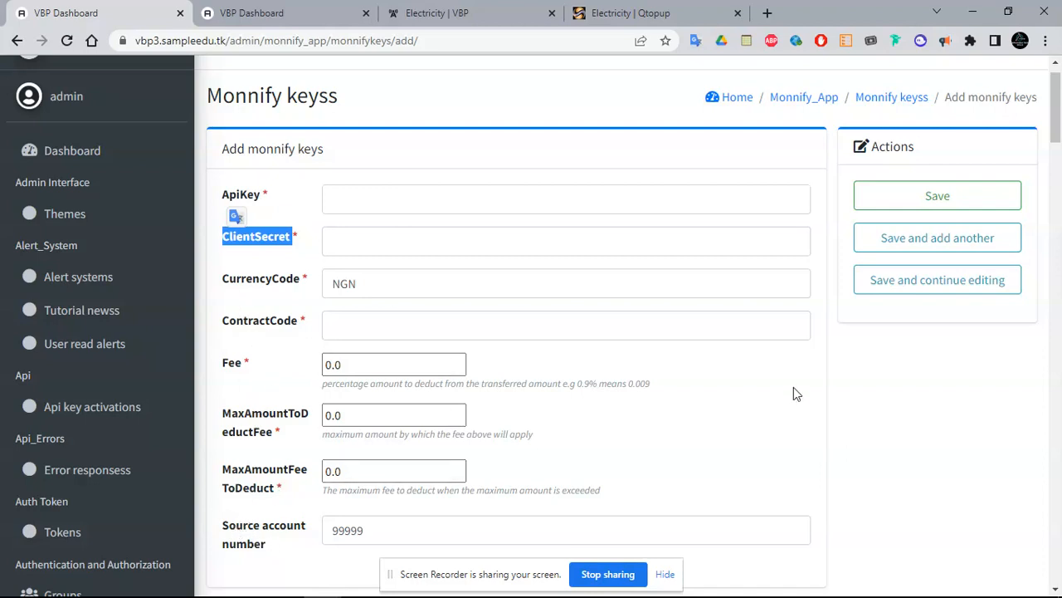
left_click(705, 276)
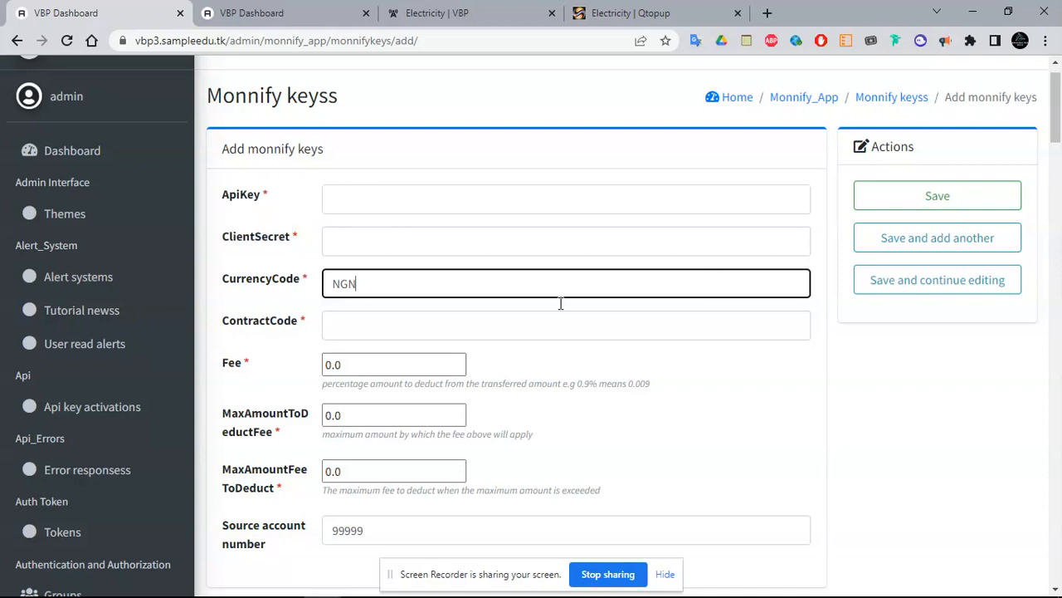
double_click(387, 287)
left_click(372, 374)
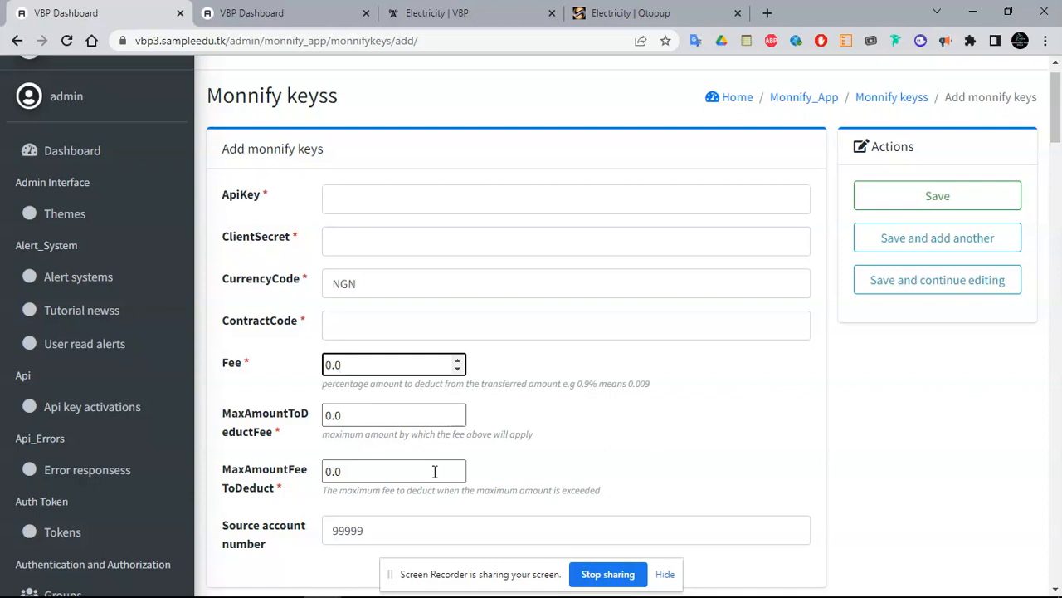
Set MaxAmountFeeToDeduct to 1000.0, then go to the Notifications admin list
left_click(326, 471)
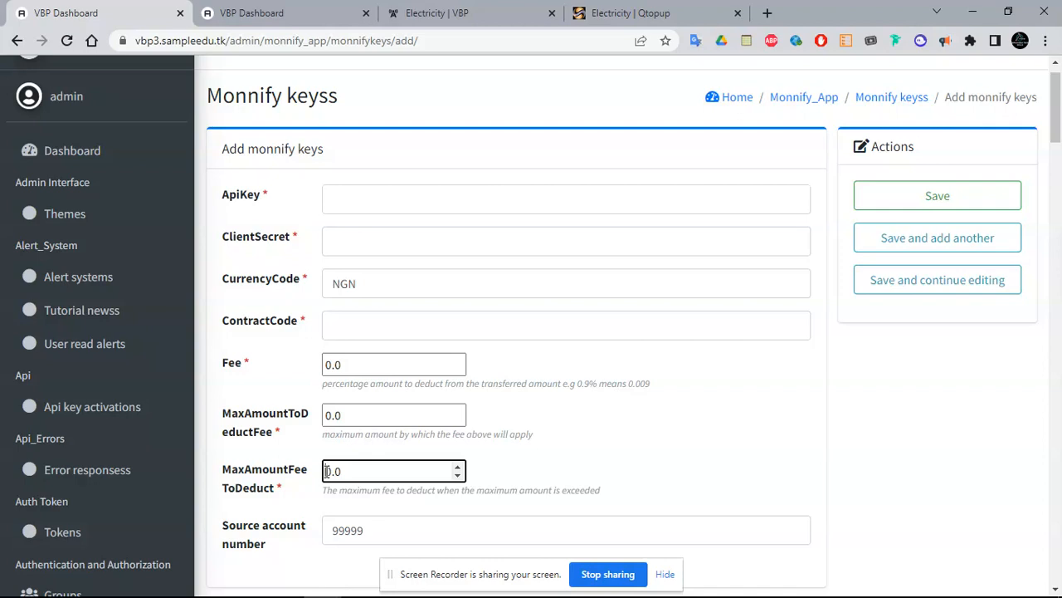
type("100")
left_click(574, 410)
left_click_drag(1061, 137, 1060, 377)
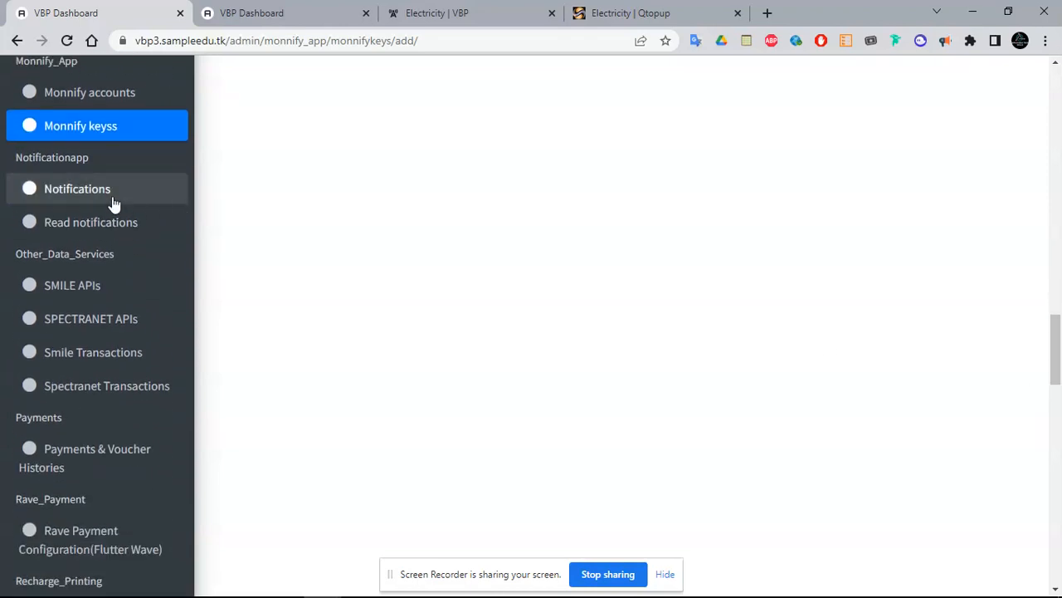
left_click(80, 199)
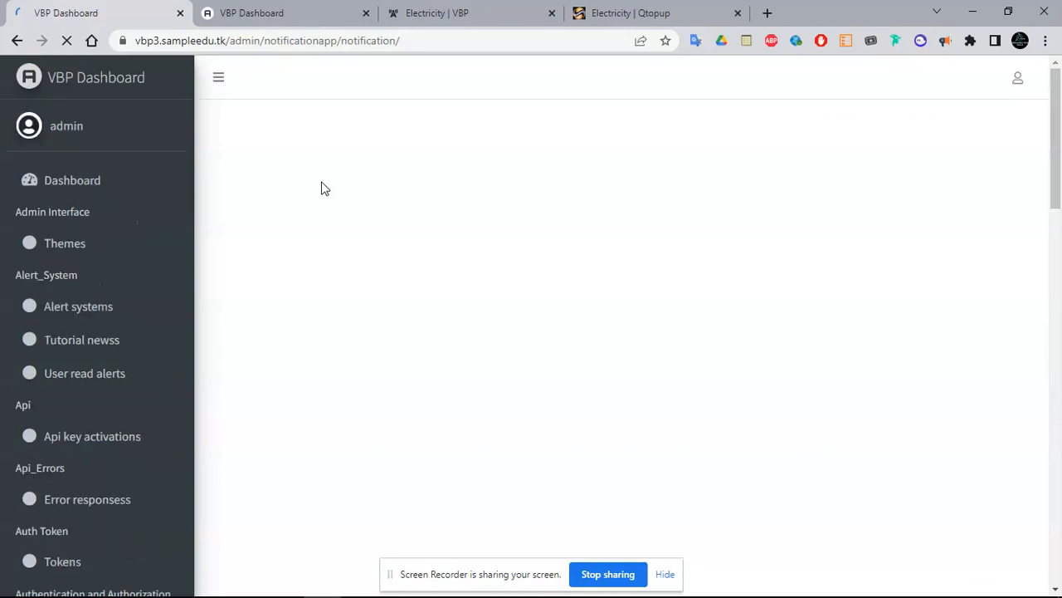
Save a new notification titled 'iMPORTANT' with a short voting message as its content
left_click(988, 231)
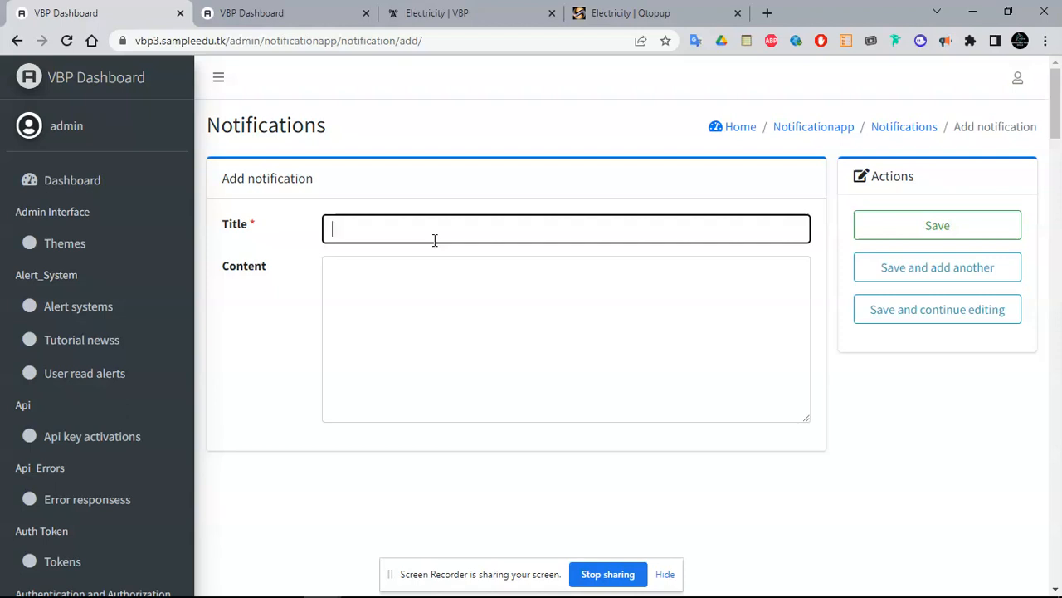
type("iMPORTANT")
left_click(411, 321)
type("VOT")
key("BackSpace")
key("BackSpace")
type("o")
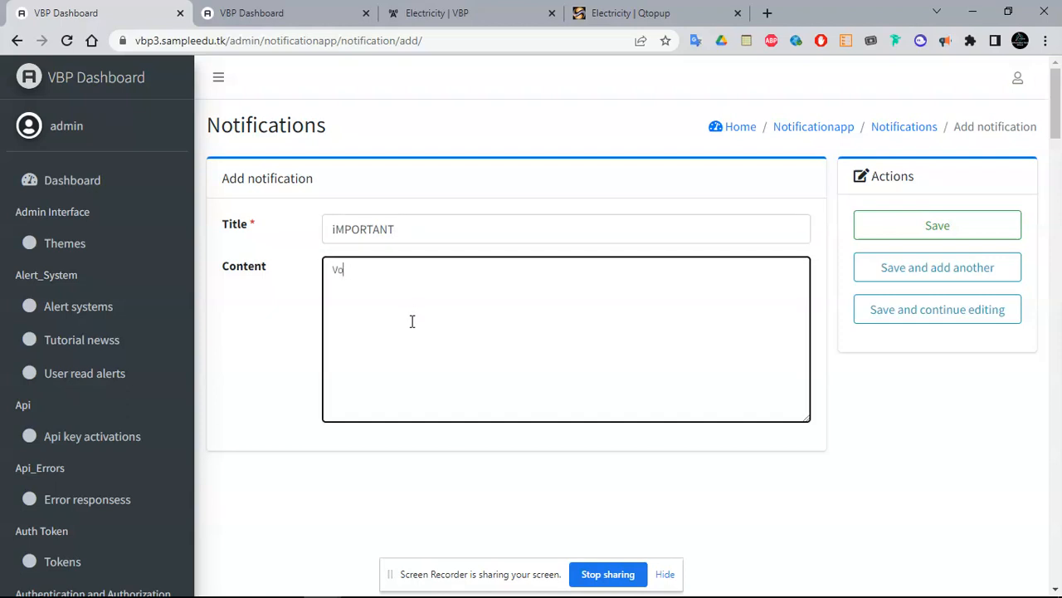
type("te Peter OBI")
left_click(921, 227)
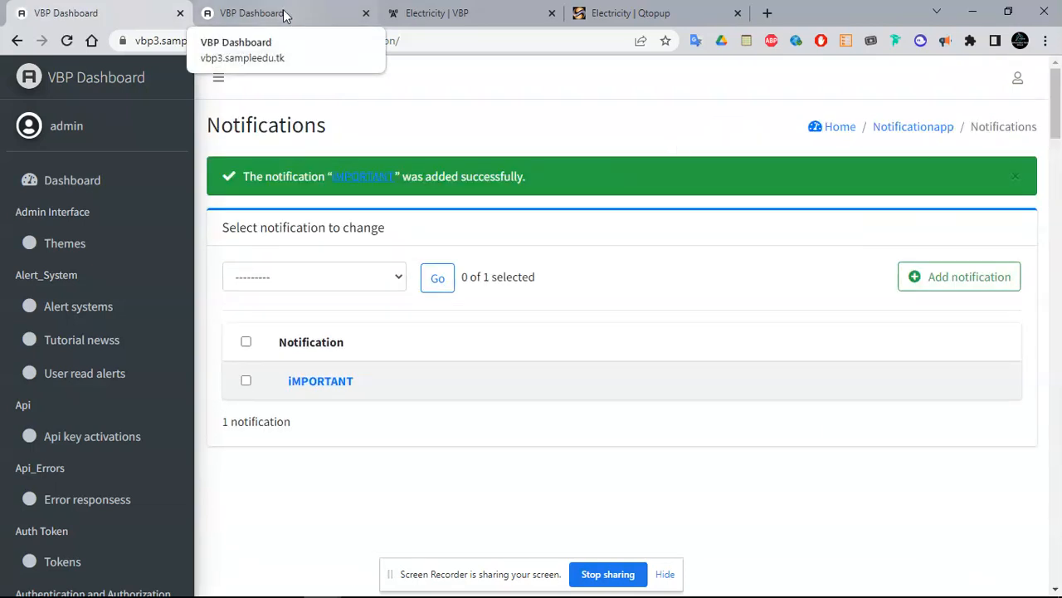
left_click(436, 12)
Reload the customer site and read the iMPORTANT alert from the Alerts Center
left_click(68, 40)
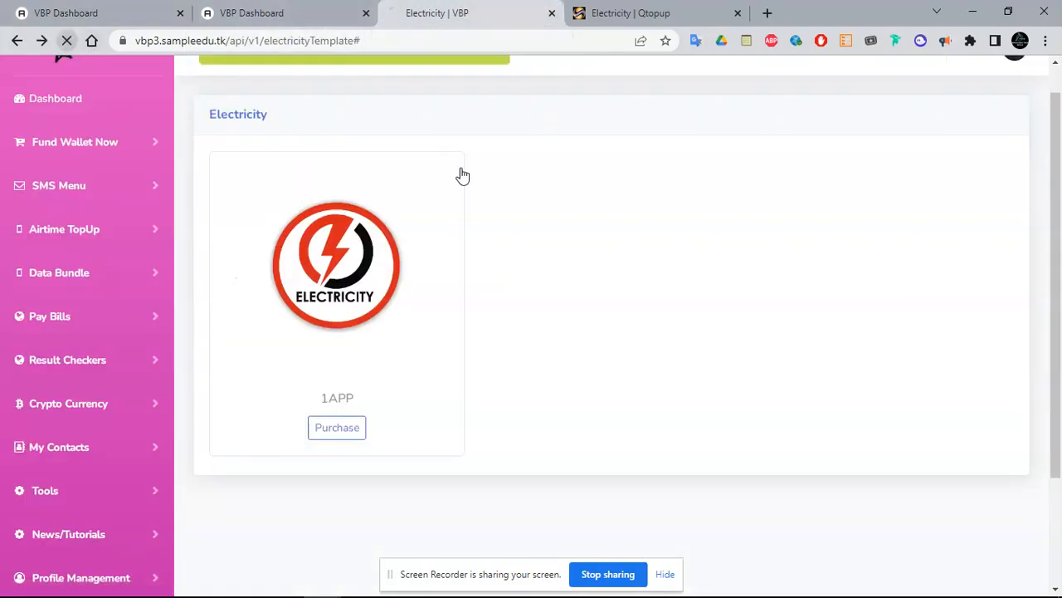
left_click_drag(1060, 159, 1061, 90)
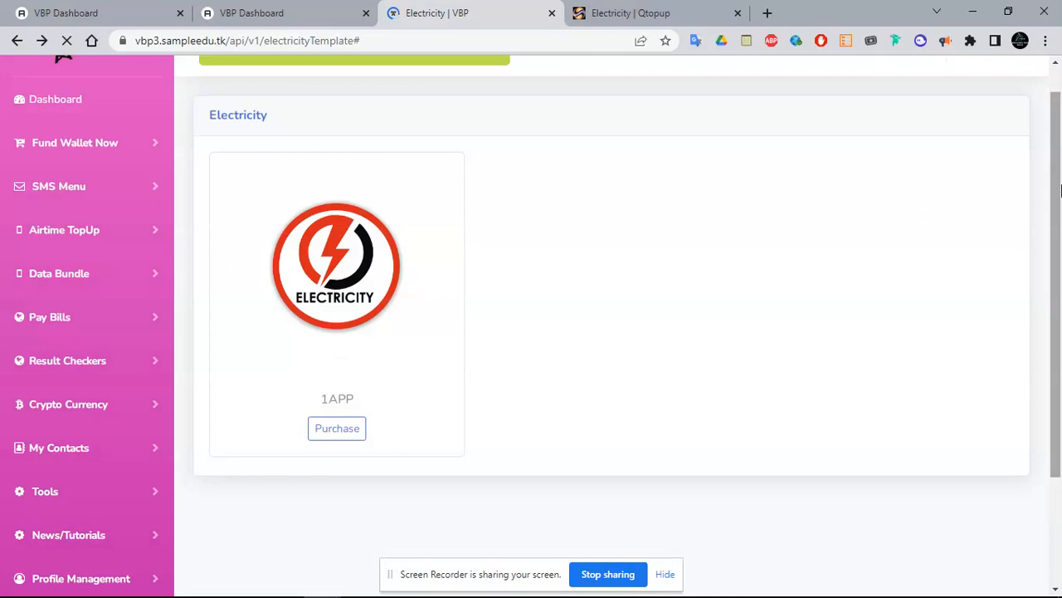
left_click_drag(1058, 153, 1060, 102)
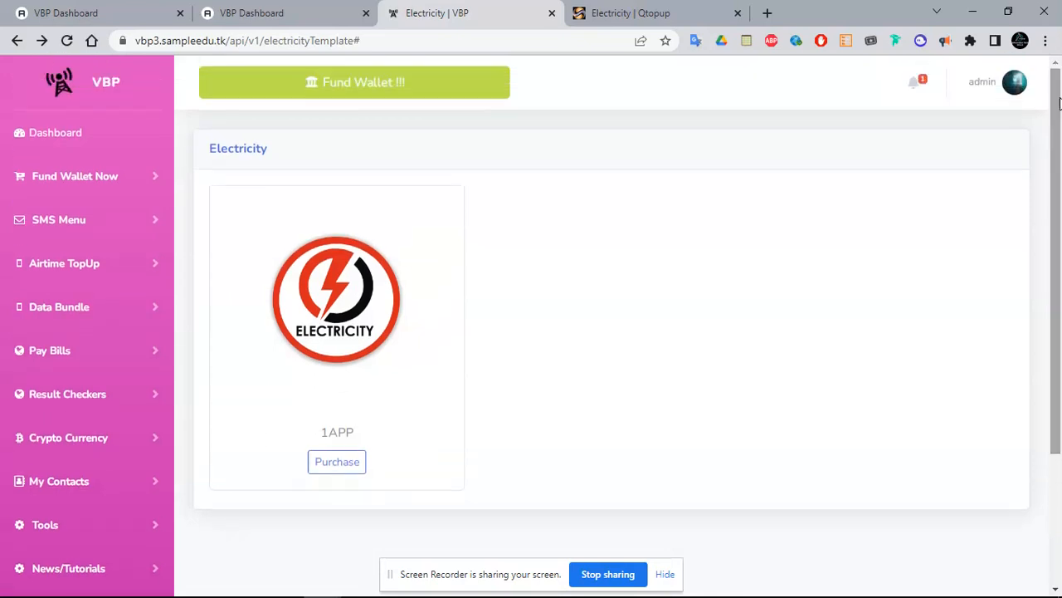
left_click(919, 85)
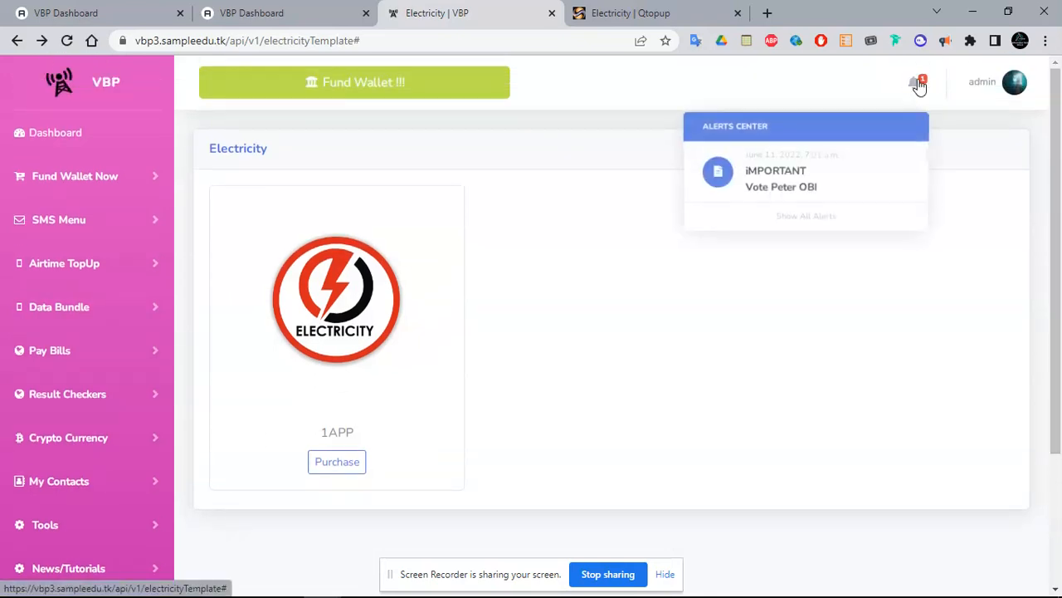
left_click(794, 164)
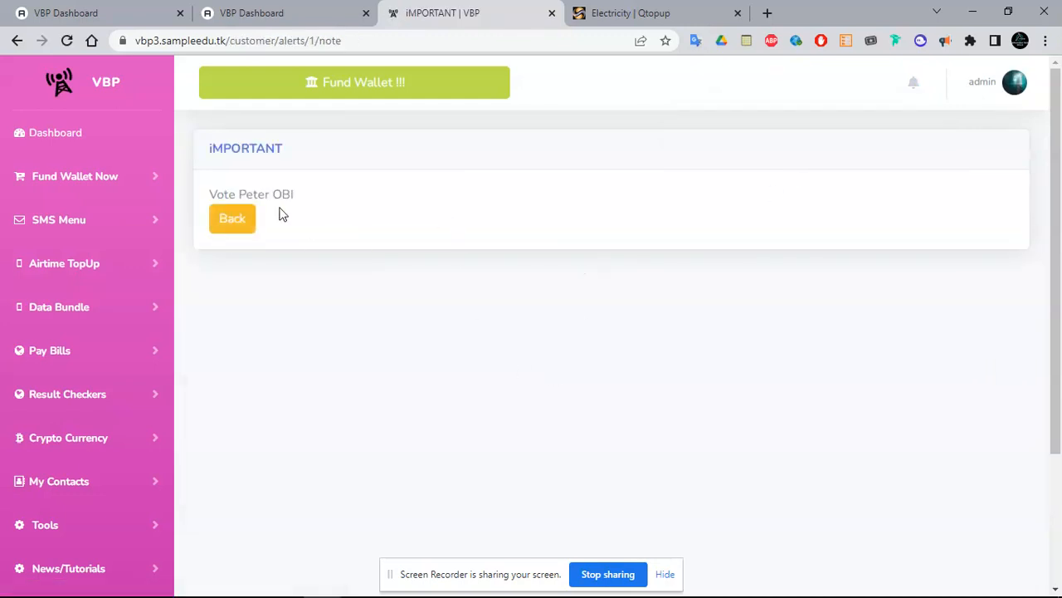
Check the iMPORTANT entry and its details in All Notifications, then return to admin Notifications
left_click(226, 222)
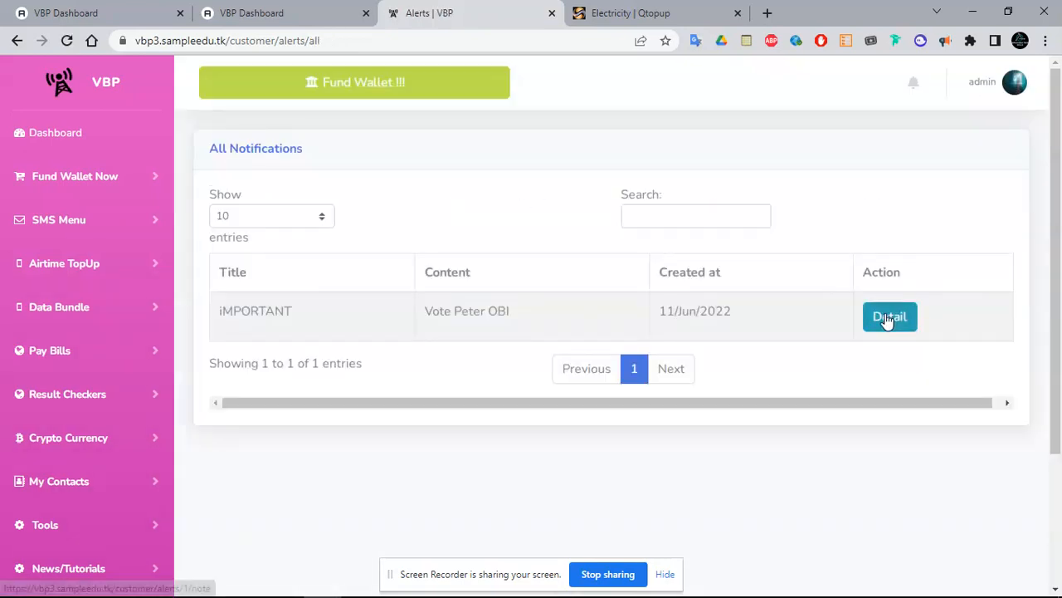
left_click(886, 319)
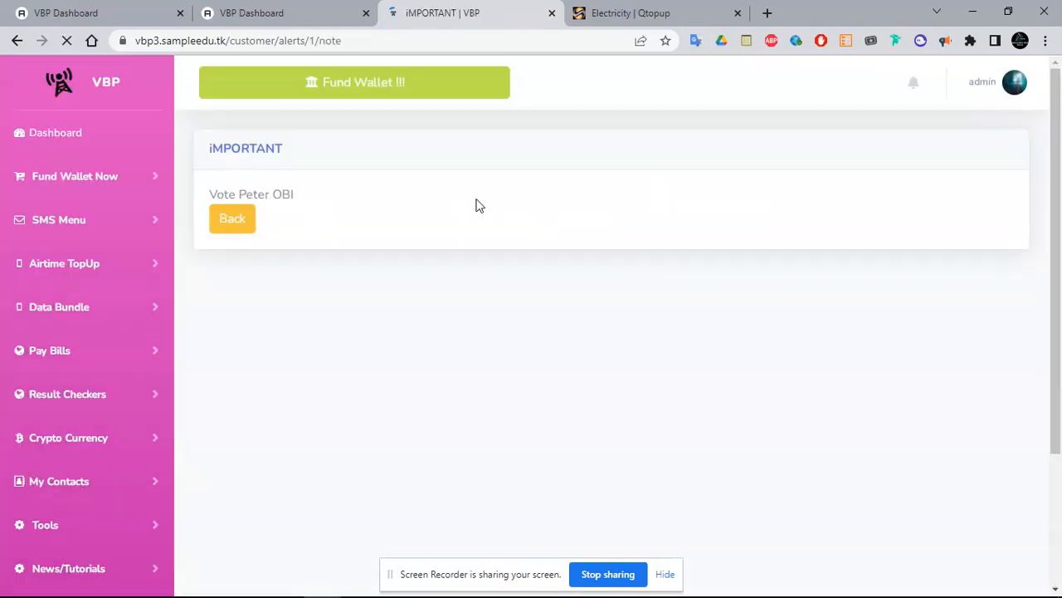
left_click(16, 40)
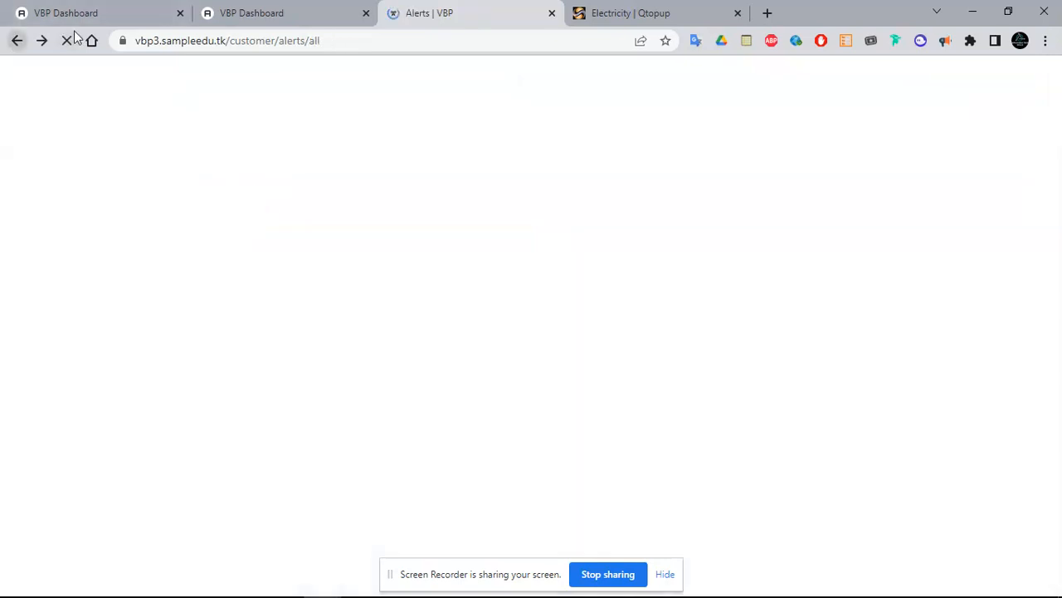
left_click(79, 13)
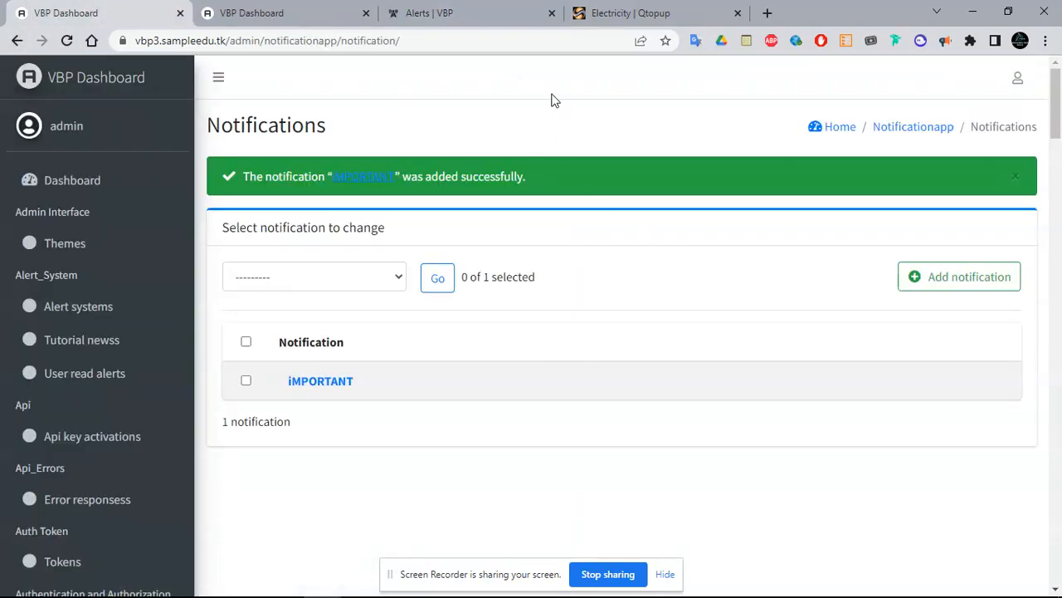
left_click(489, 13)
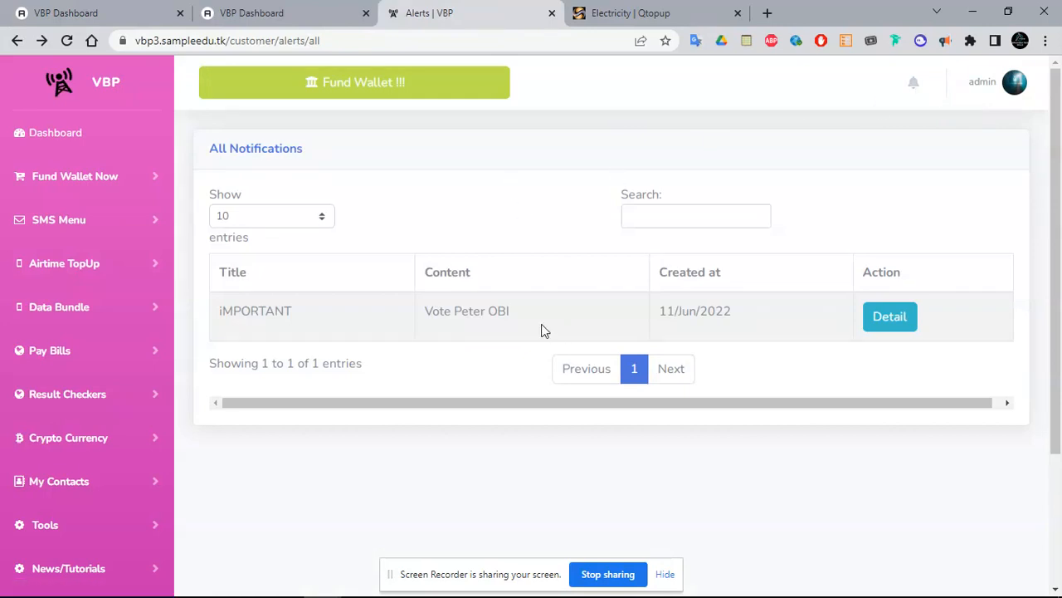
left_click(70, 10)
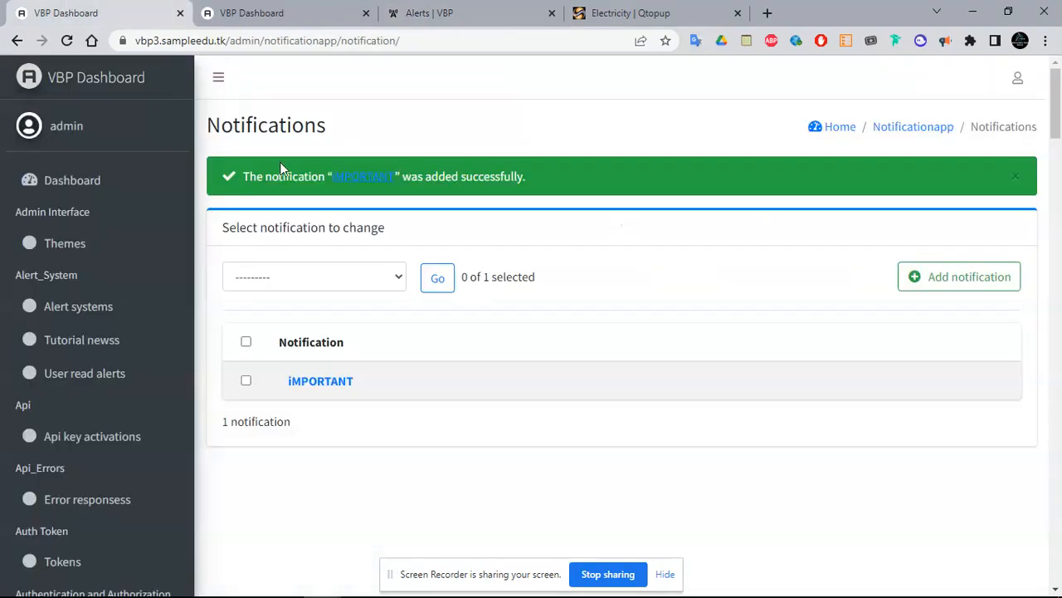
left_click_drag(1060, 148, 1048, 386)
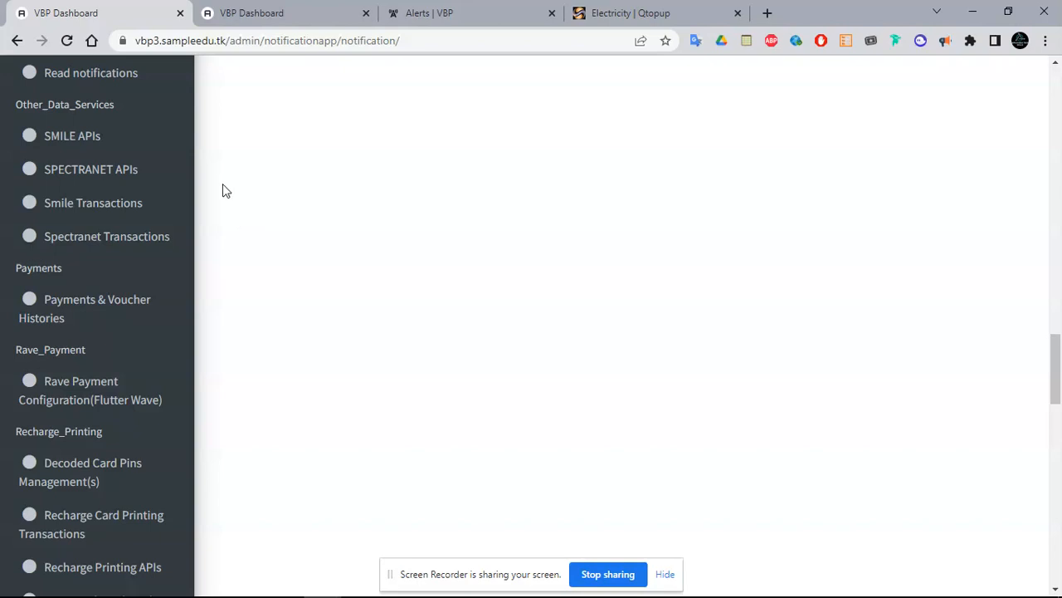
Review the 10 Payments & Voucher Histories records, then open Rave Payment Configuration (Flutter Wave)
left_click(98, 320)
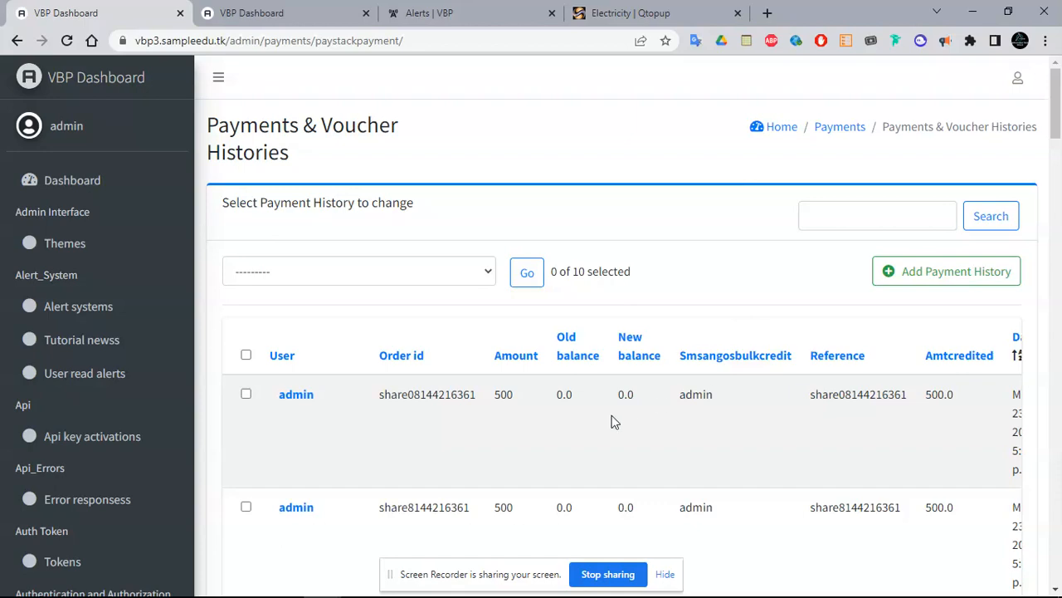
scroll(611, 421, "down", 3)
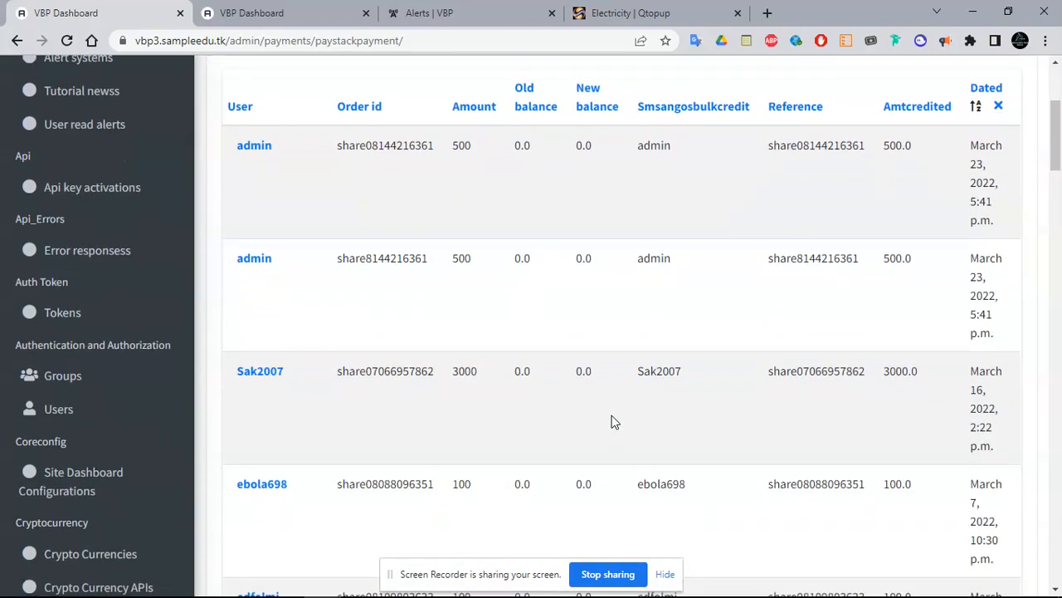
scroll(611, 422, "down", 6)
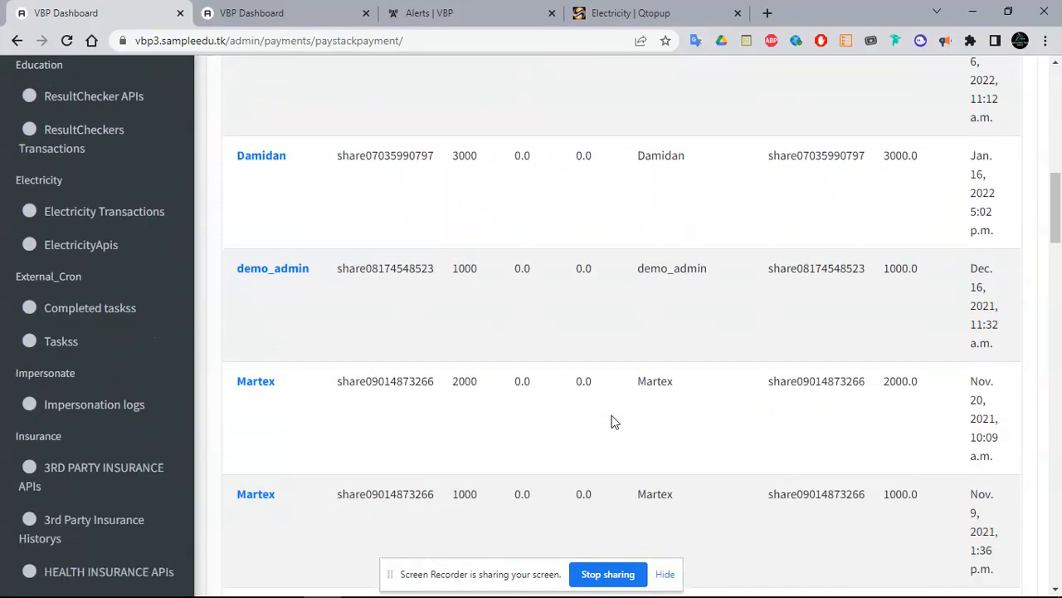
scroll(611, 421, "down", 4)
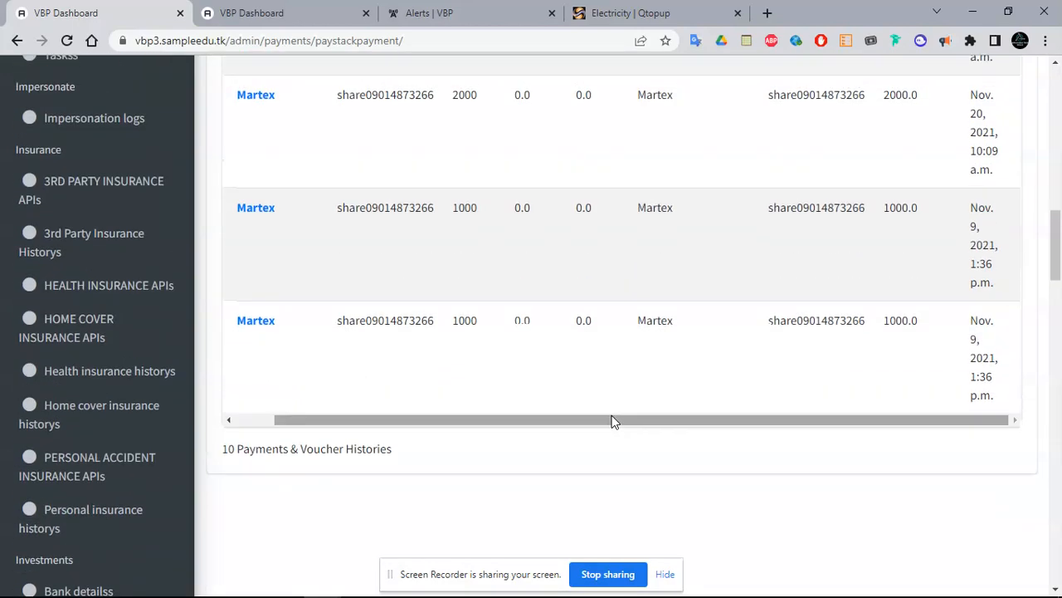
scroll(610, 422, "up", 10)
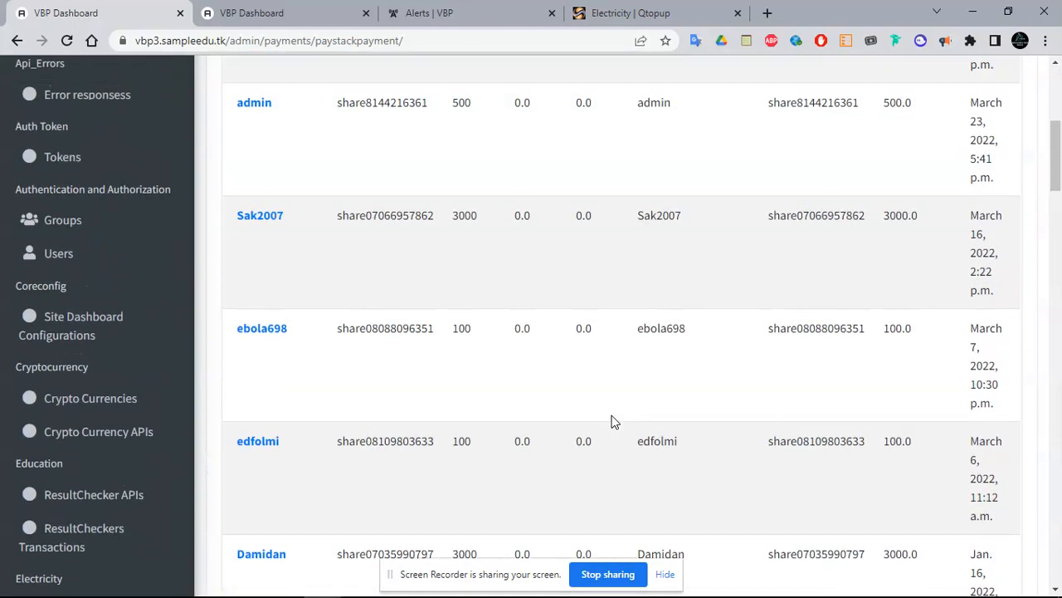
scroll(610, 422, "up", 3)
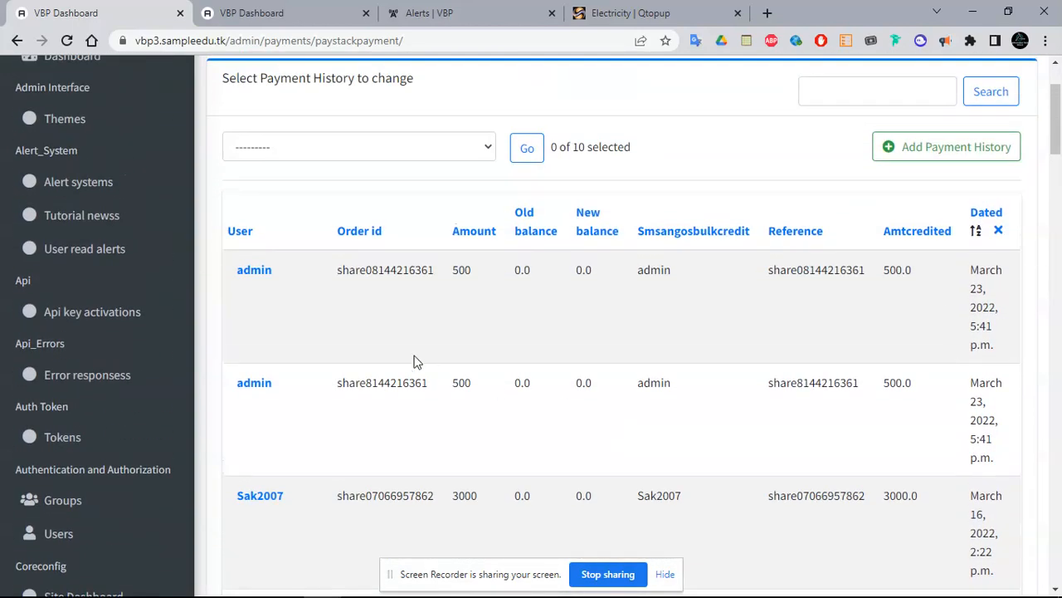
left_click_drag(1056, 117, 1056, 405)
left_click(79, 217)
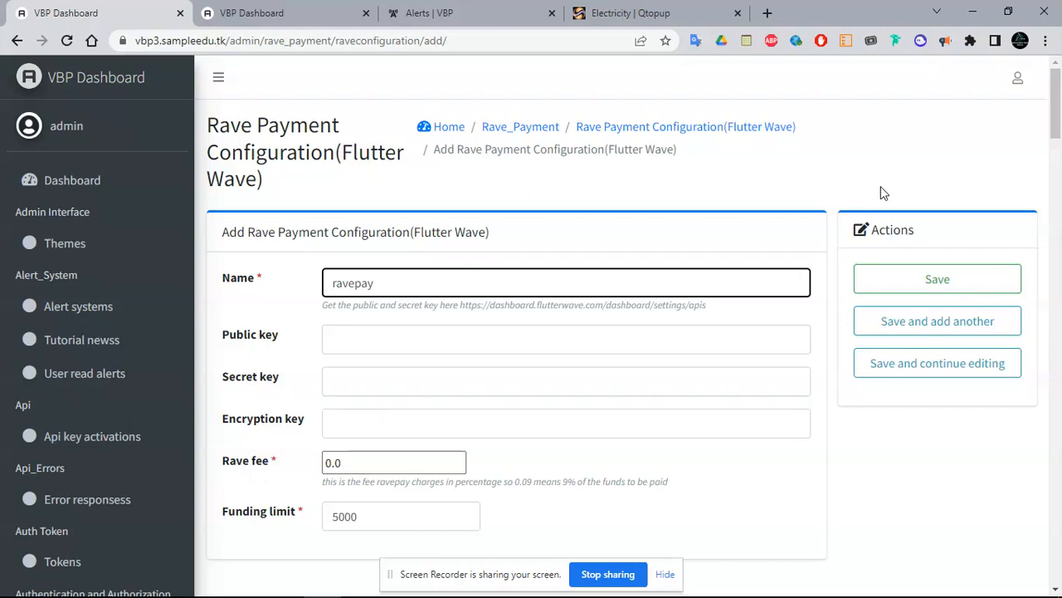
Go back from the Rave Payment Configuration form to its list
scroll(1057, 121, "down", 1)
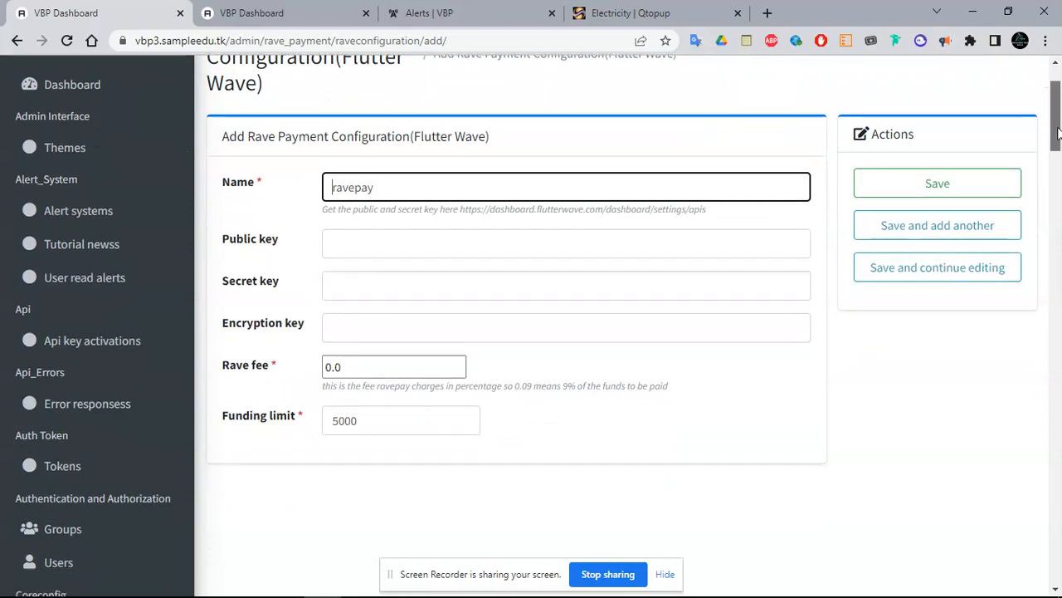
left_click_drag(1057, 133, 1057, 120)
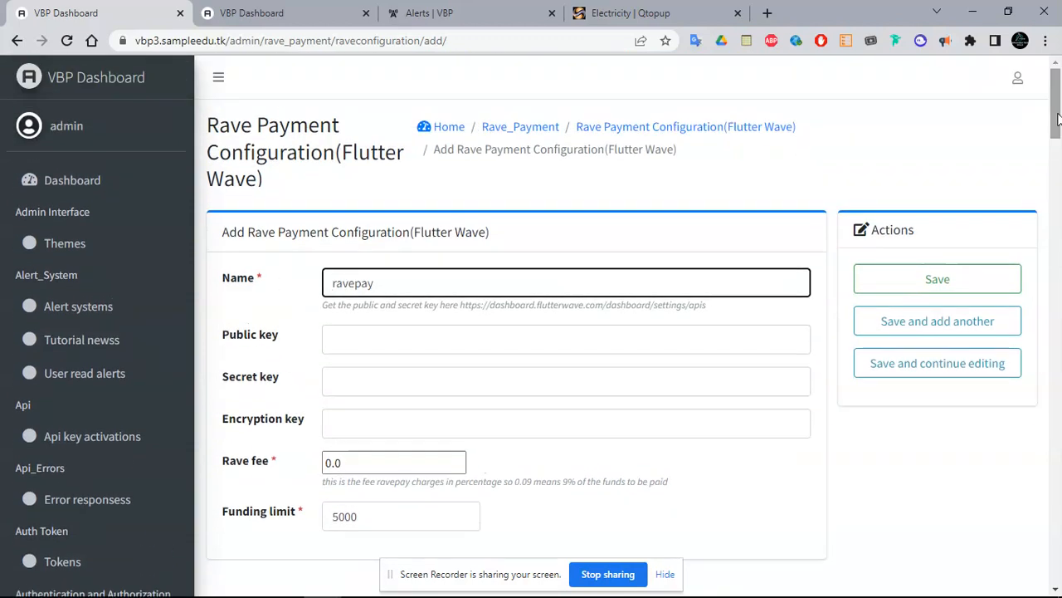
left_click(19, 44)
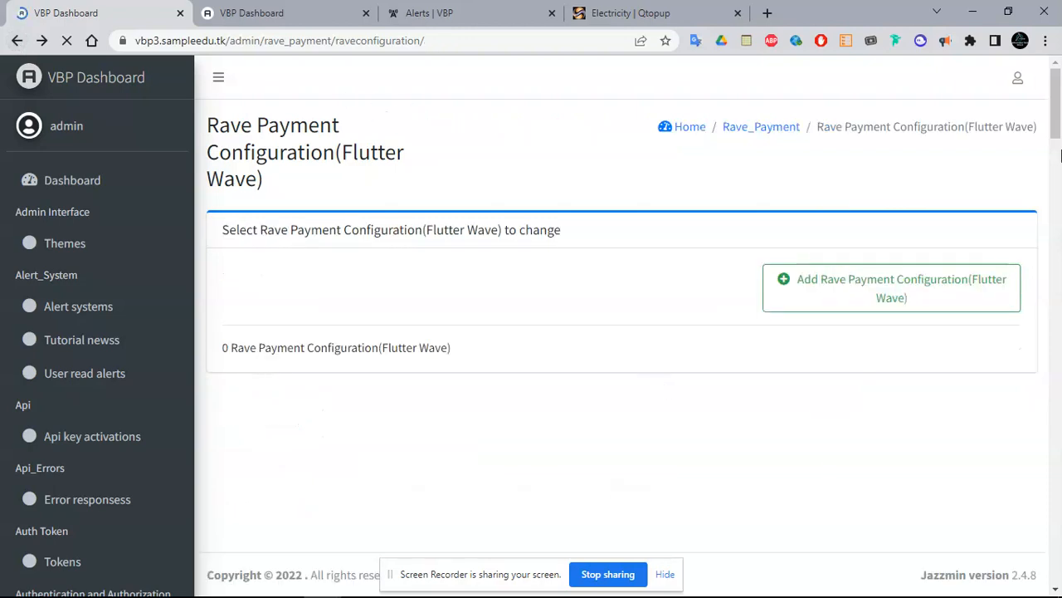
left_click_drag(1058, 116, 1053, 420)
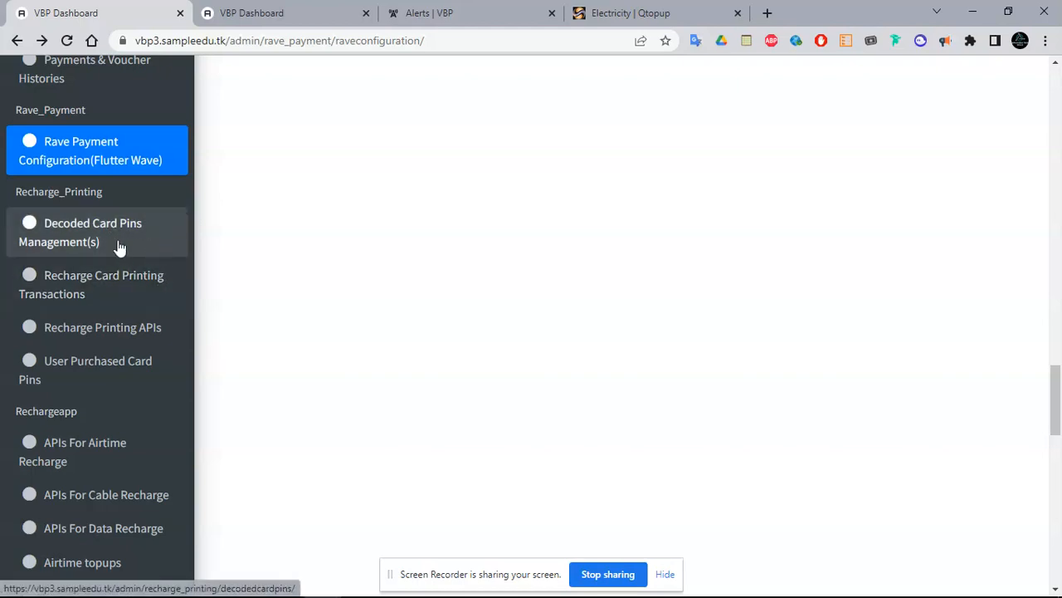
Switch to the customer portal alerts tab and expand the Admin menu
left_click(285, 13)
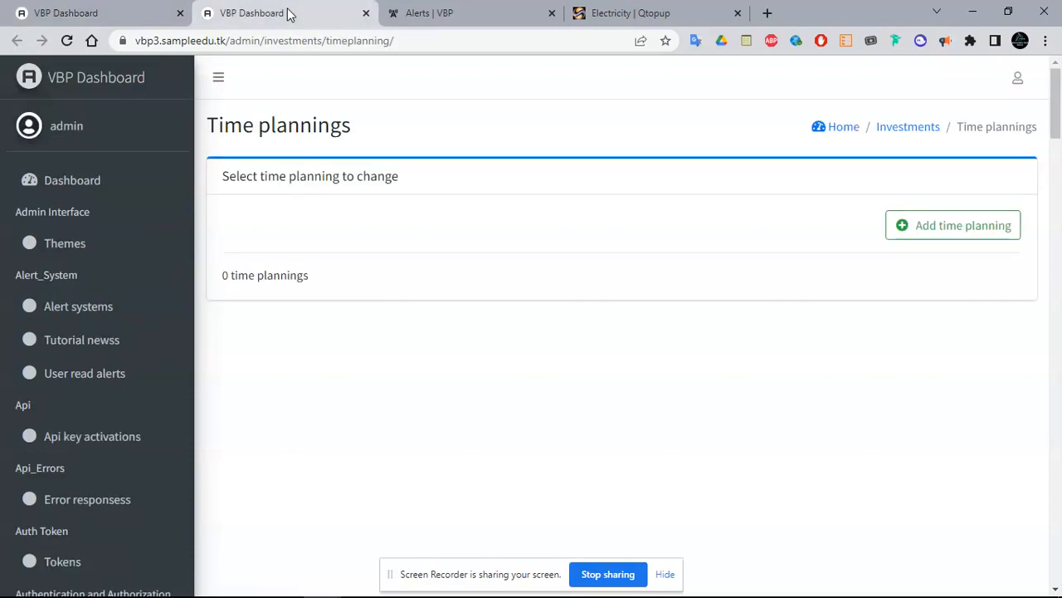
left_click(435, 10)
scroll(622, 390, "down", 3)
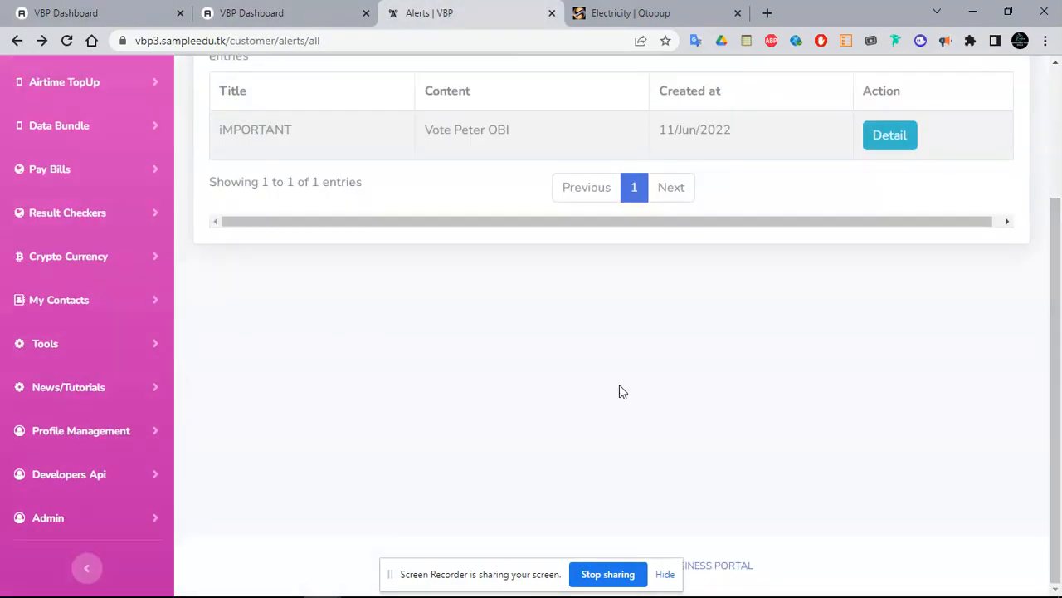
left_click(95, 520)
scroll(1037, 399, "down", 4)
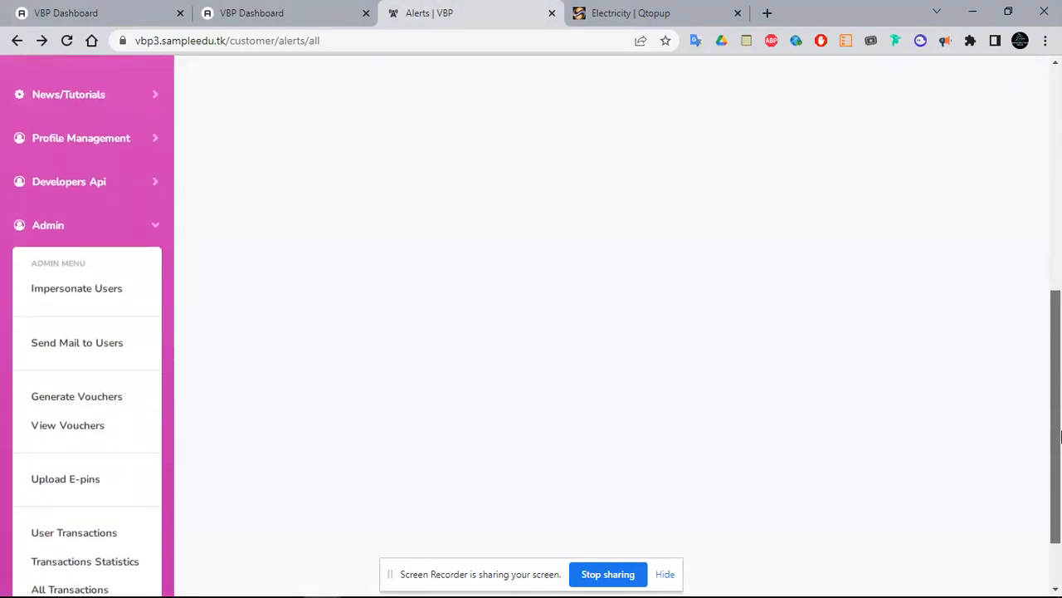
Open Upload E-pins and select MTN as the network
left_click(70, 416)
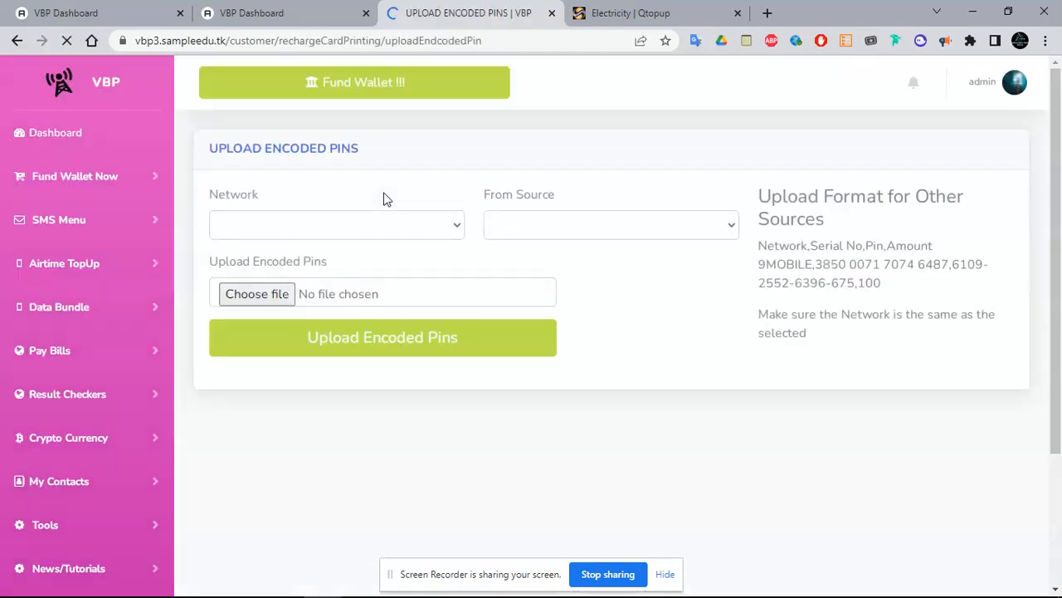
left_click(392, 230)
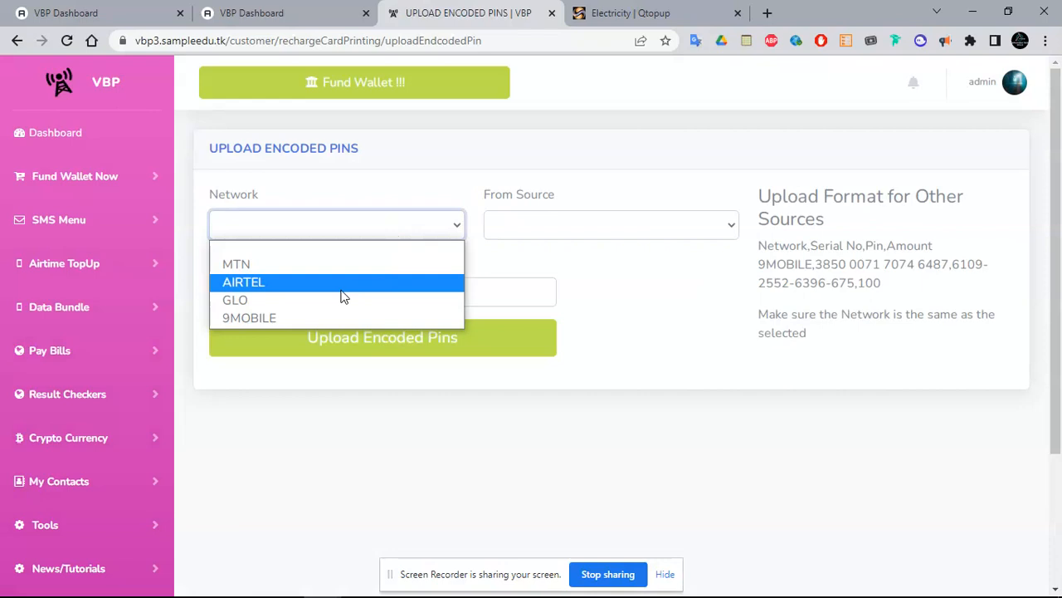
left_click(342, 264)
left_click(381, 220)
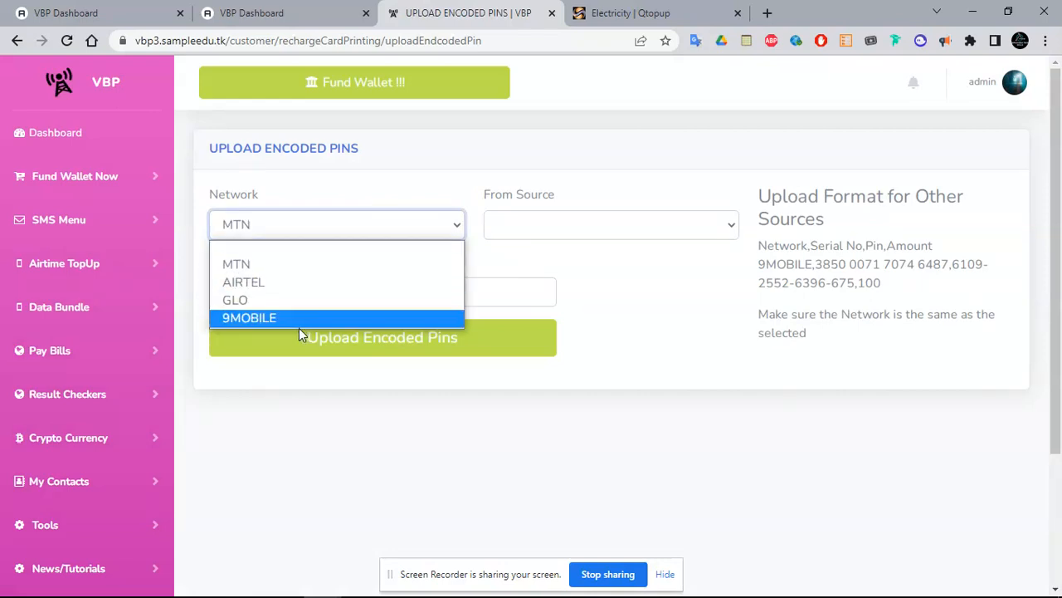
left_click(307, 264)
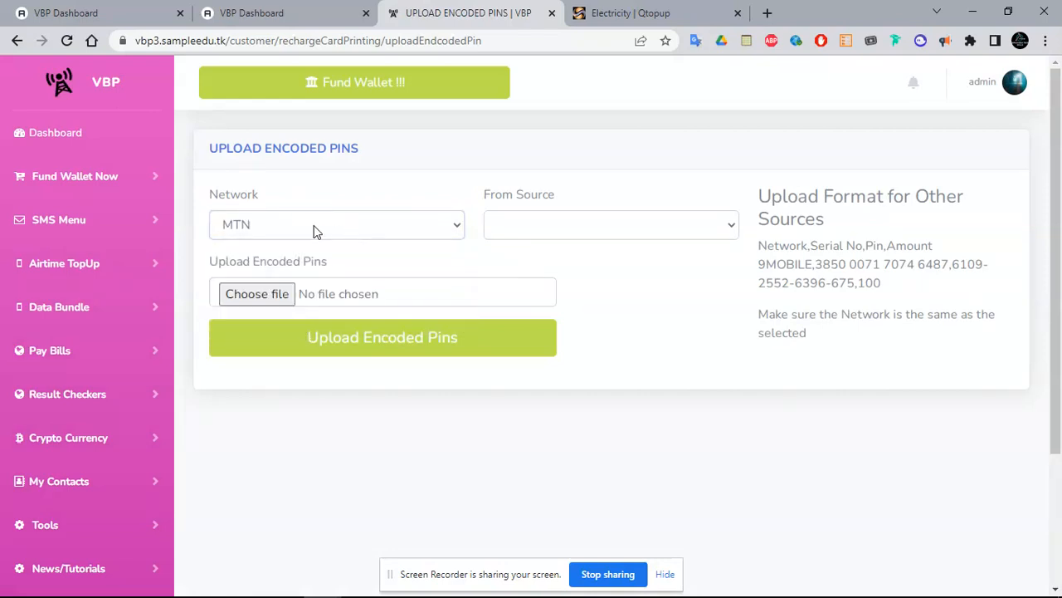
left_click(318, 228)
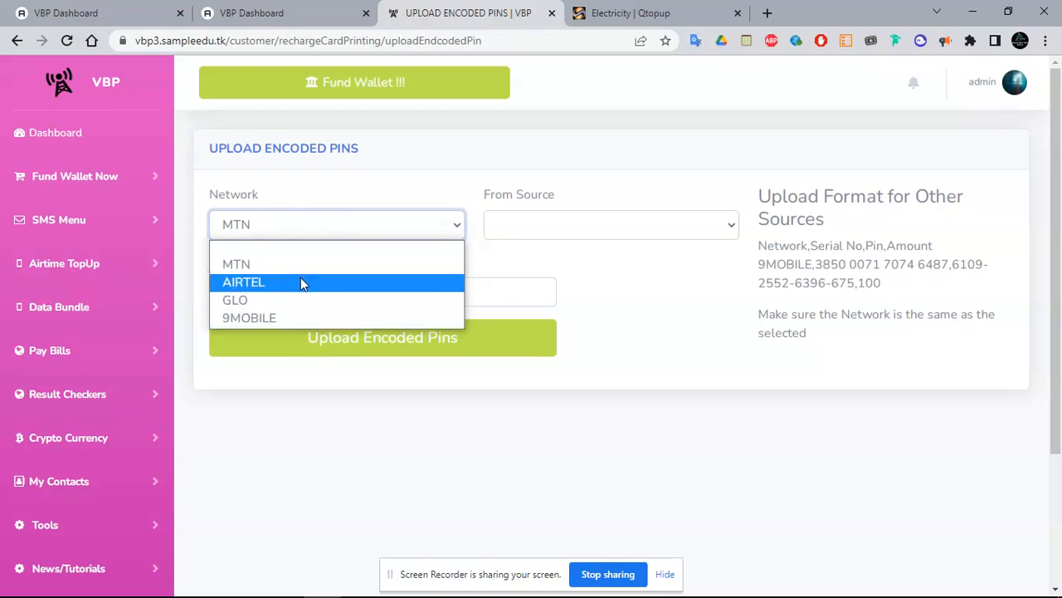
left_click(347, 190)
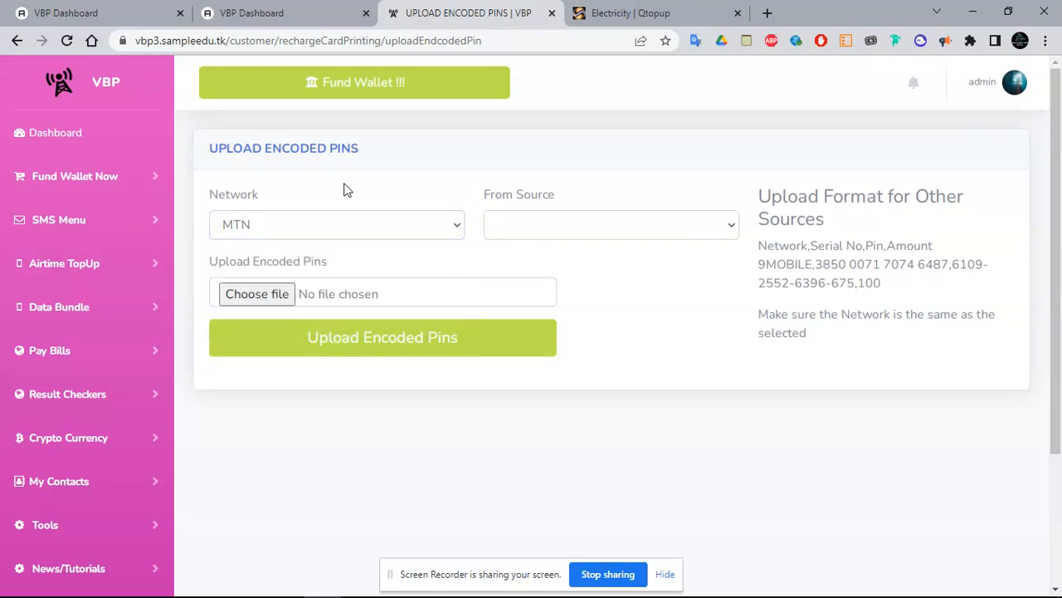
Set the pin source to OTHERS and review the sample upload format
left_click(514, 230)
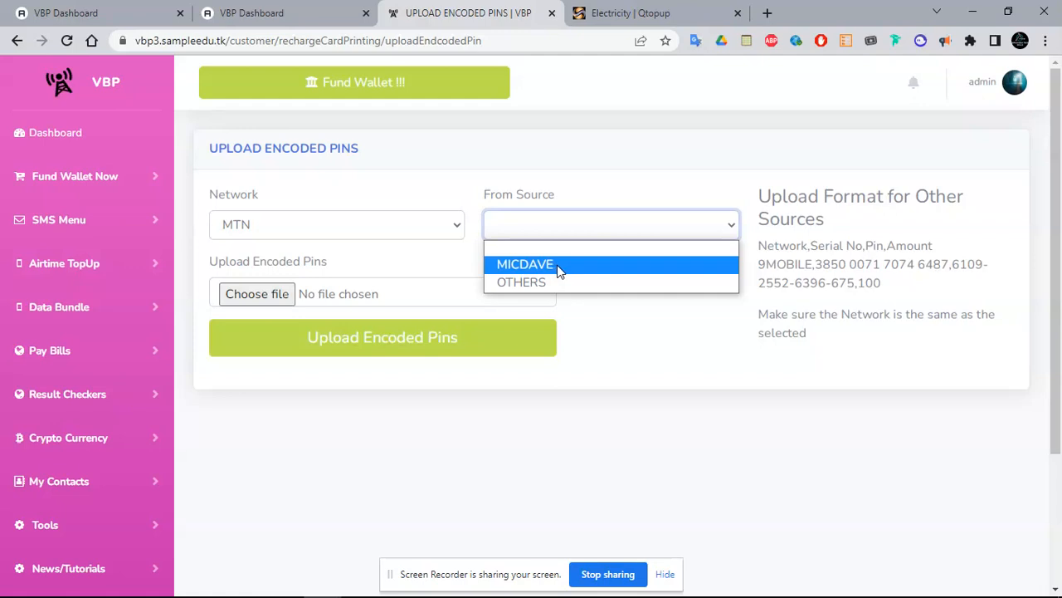
left_click(430, 233)
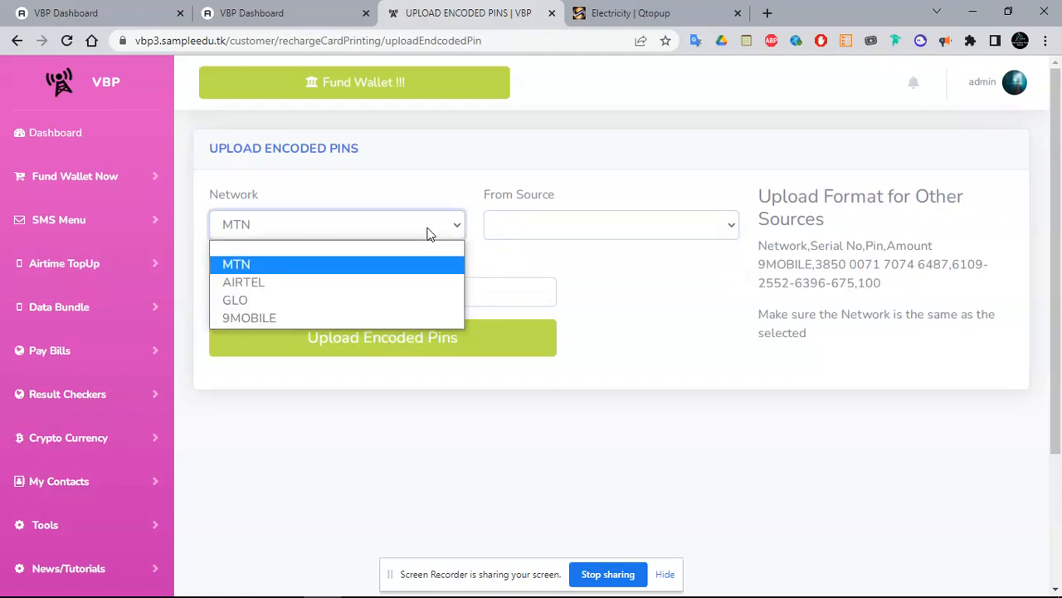
left_click(430, 233)
left_click(539, 226)
left_click(569, 280)
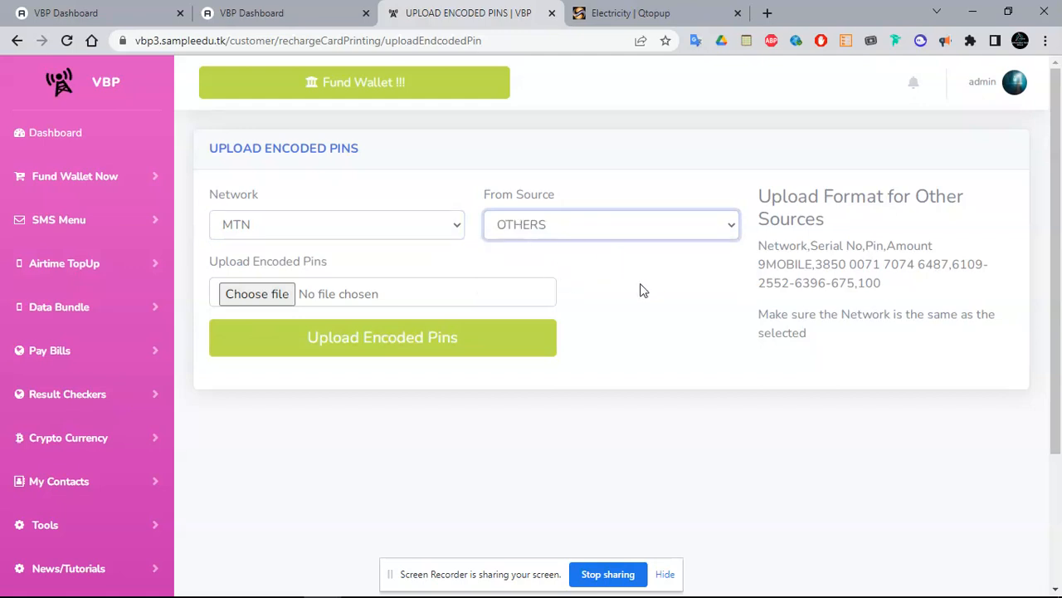
left_click_drag(759, 264, 901, 286)
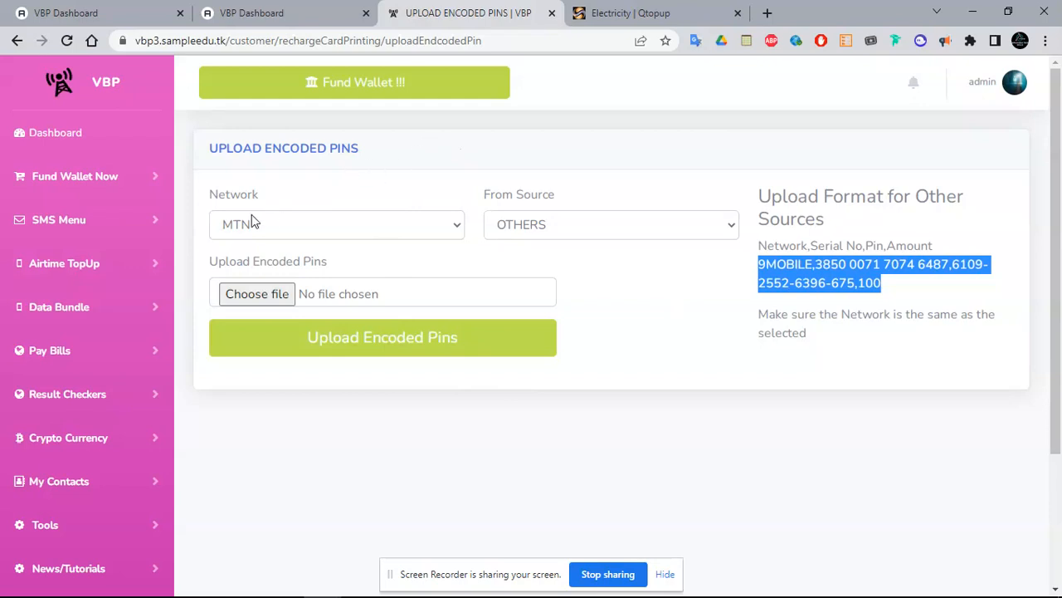
scroll(636, 213, "down", 2)
scroll(509, 102, "up", 2)
Open the APIs For Airtime Recharge list in the admin dashboard
left_click(112, 4)
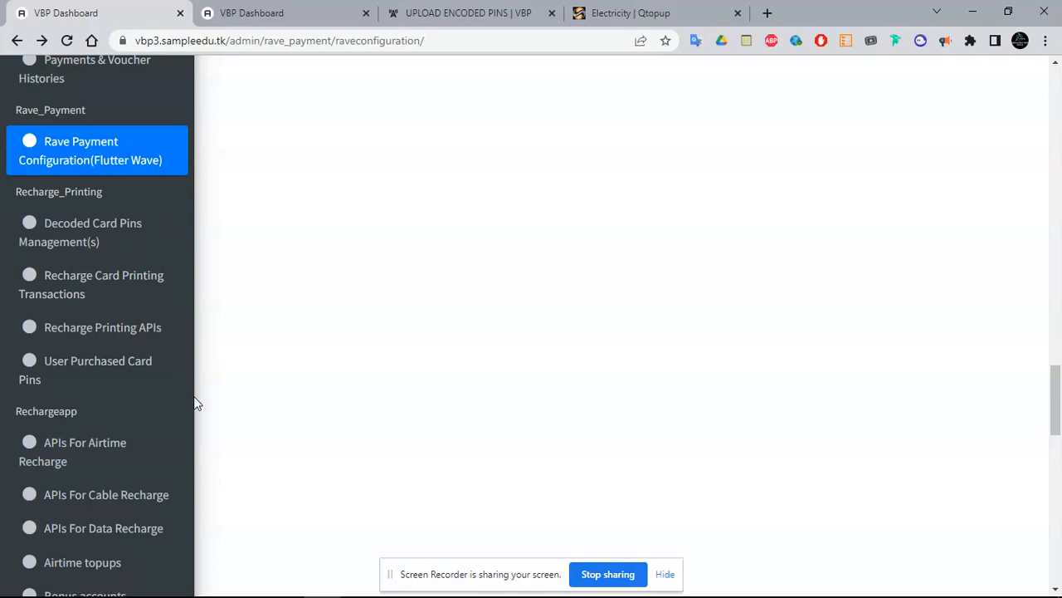
left_click_drag(1058, 404, 1056, 445)
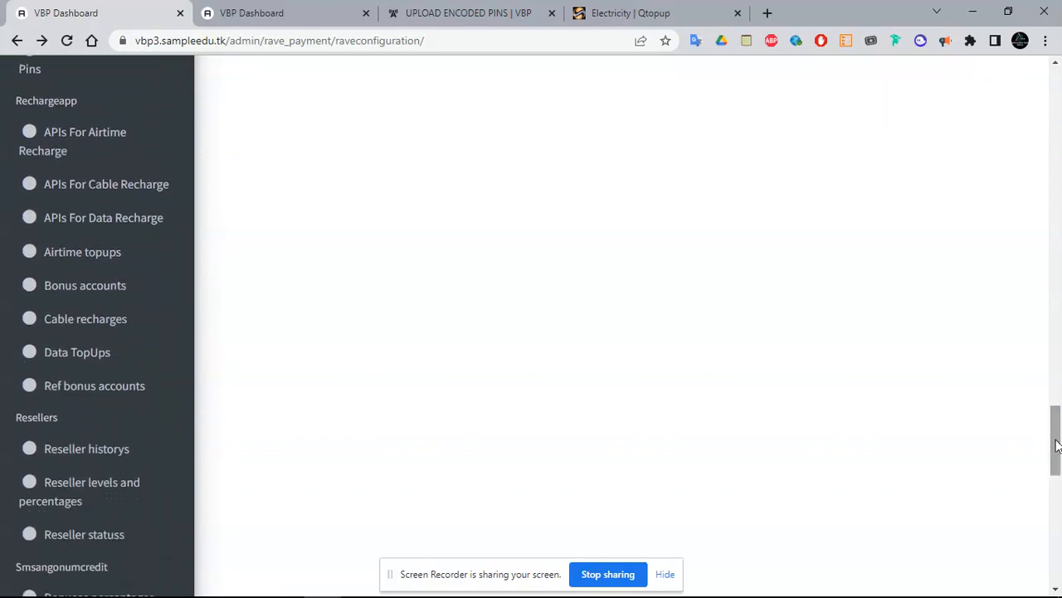
left_click(108, 147)
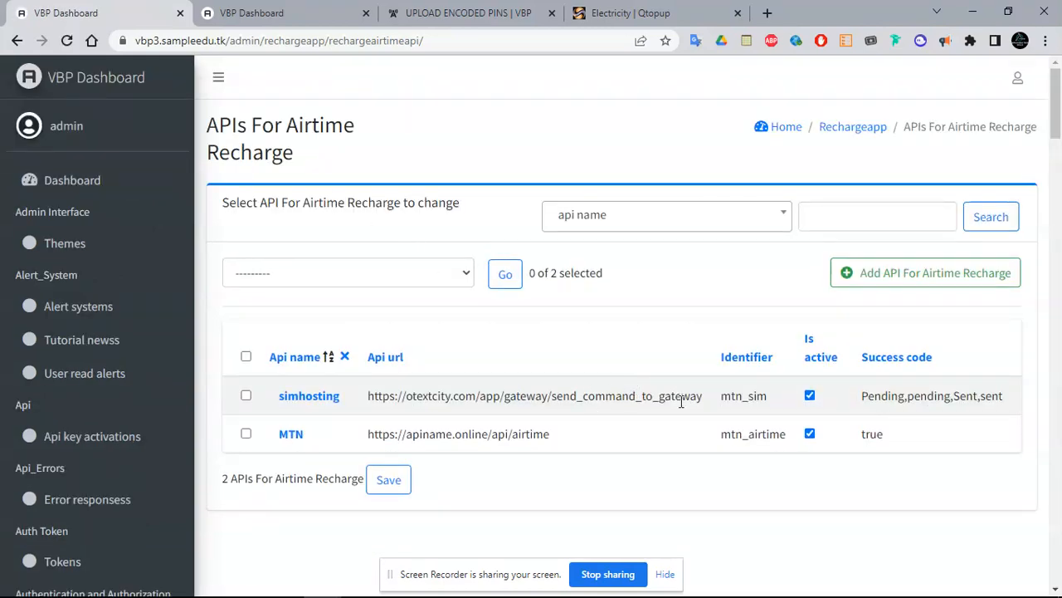
Review the customer portal's airtime purchase page, then open the MTN airtime API
left_click(278, 10)
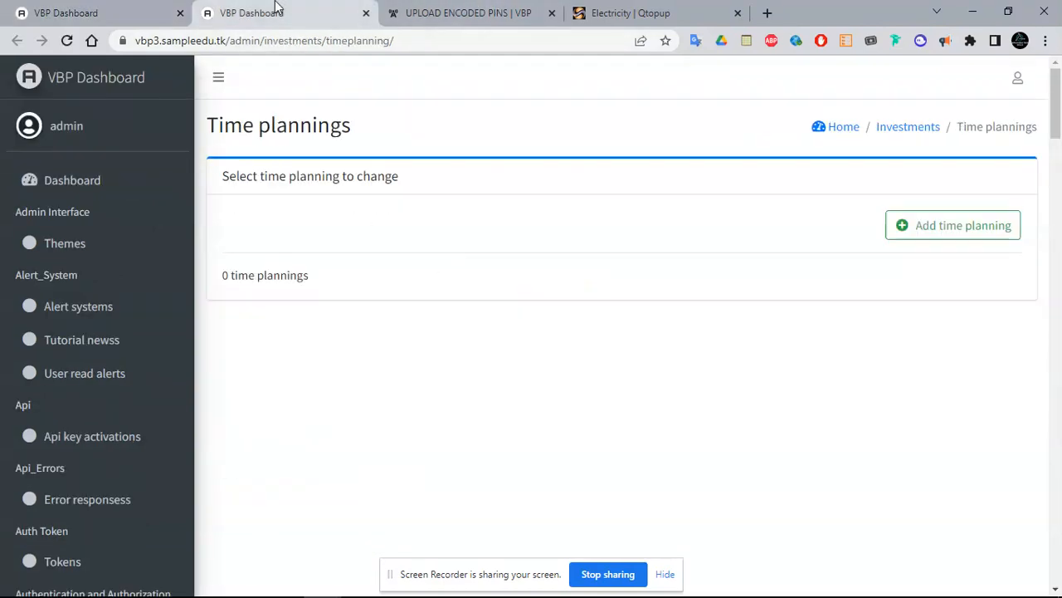
left_click(542, 18)
left_click(91, 272)
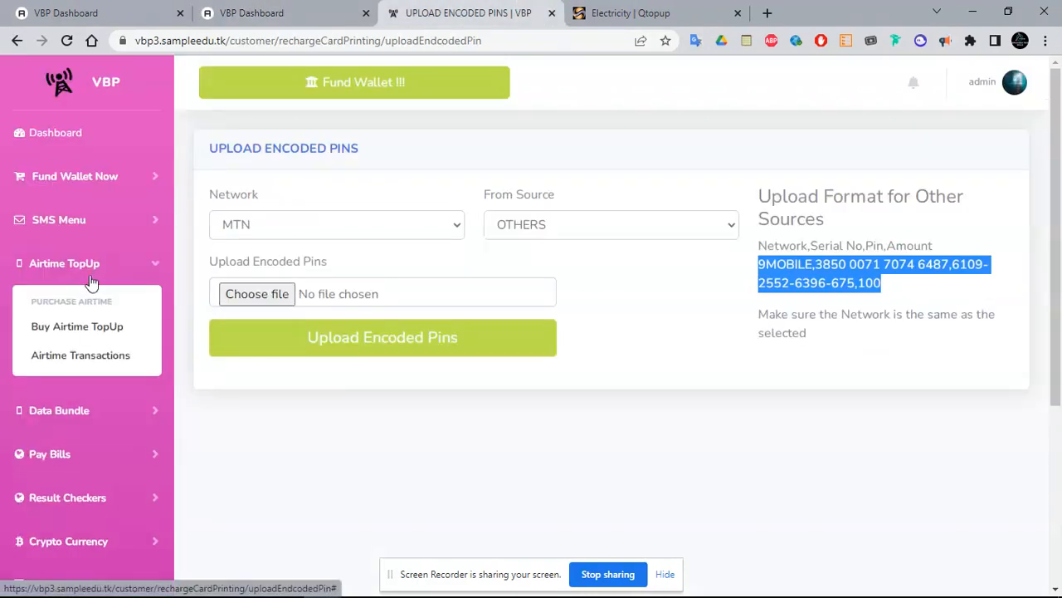
left_click(76, 326)
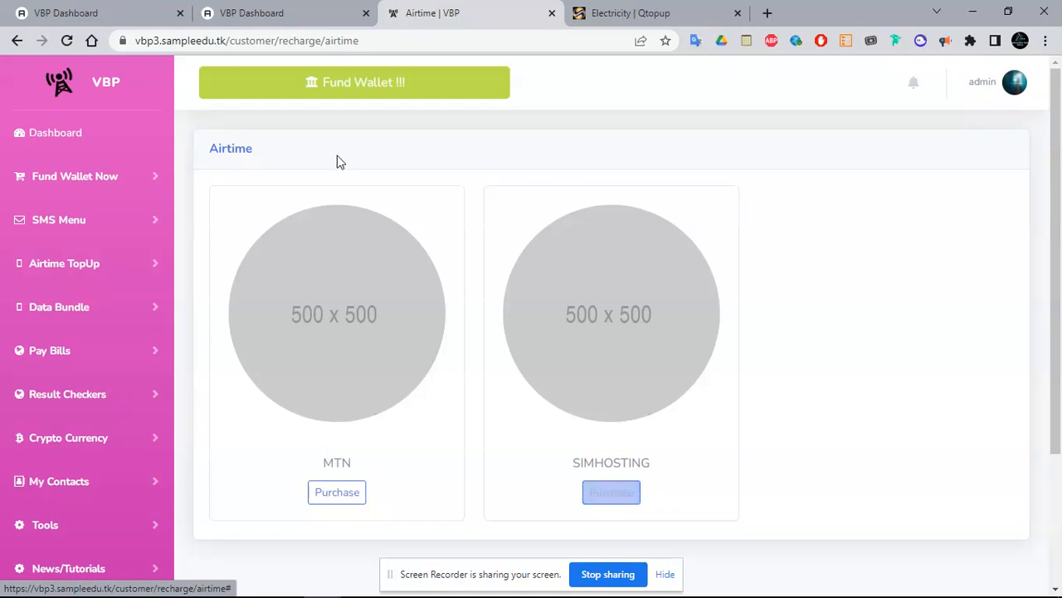
left_click(108, 10)
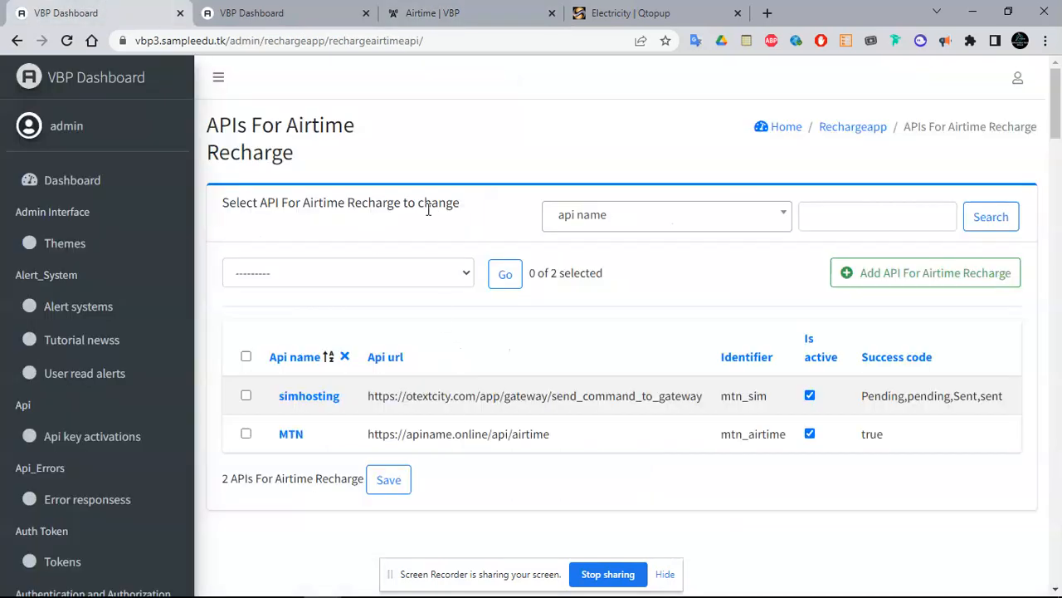
left_click(292, 434)
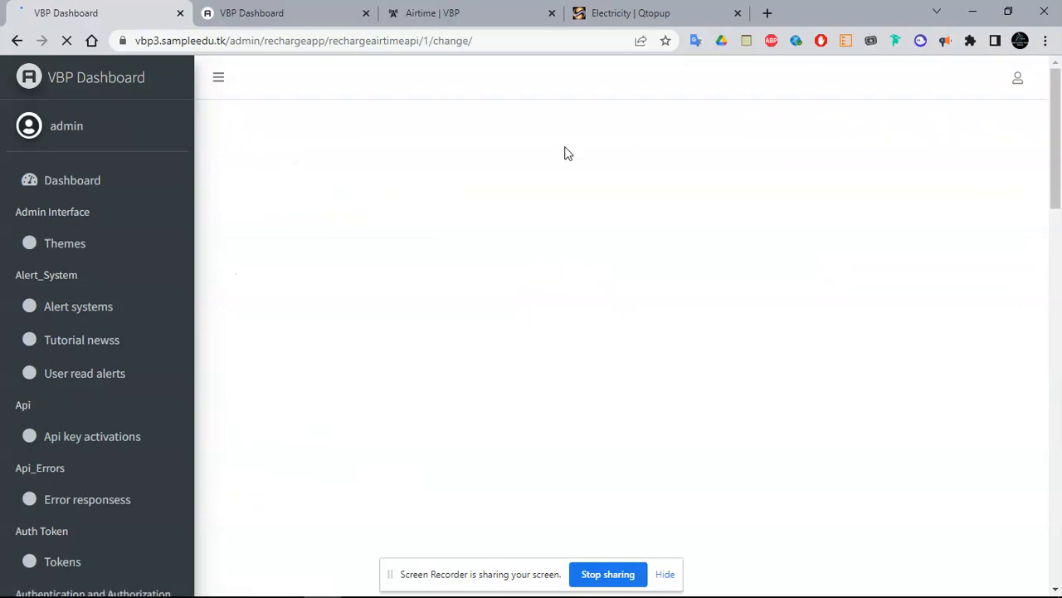
Adjust the MTN airtime API's User discount and move to the APIs For Data Recharge list
left_click_drag(1059, 127, 1059, 237)
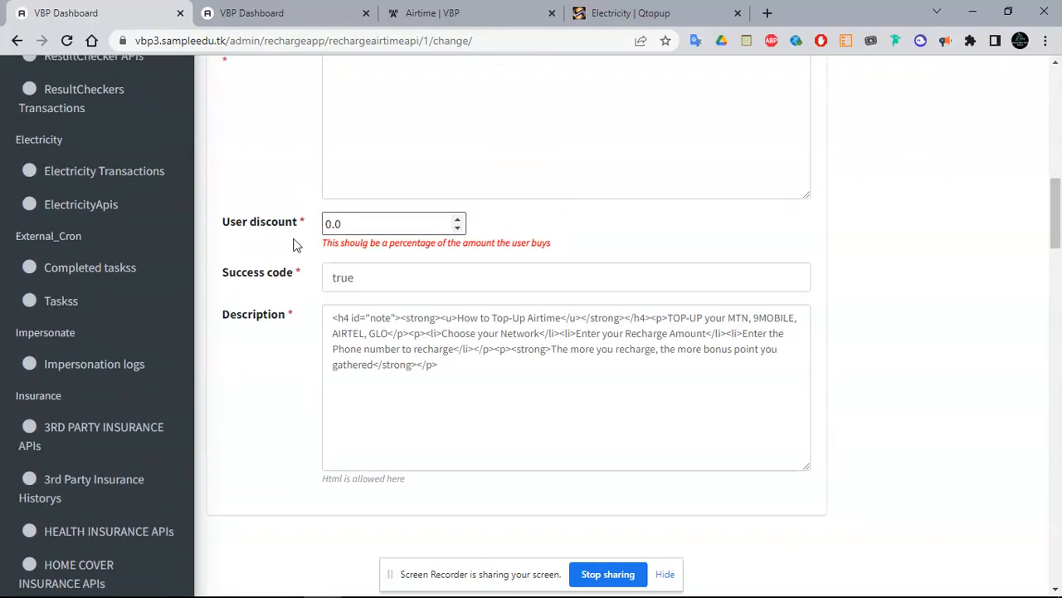
left_click(355, 225)
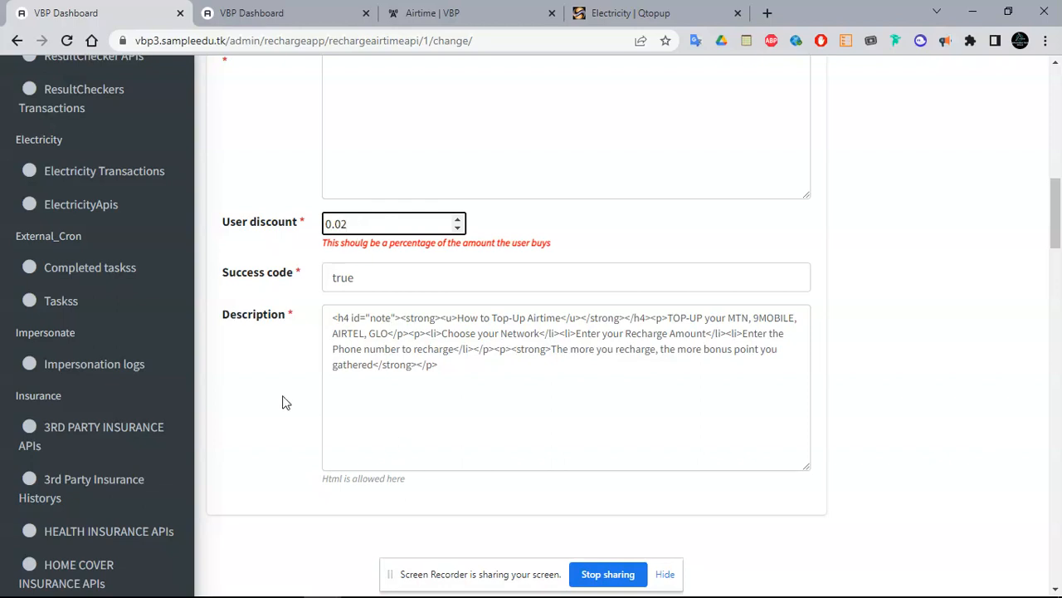
left_click_drag(1056, 239, 1056, 444)
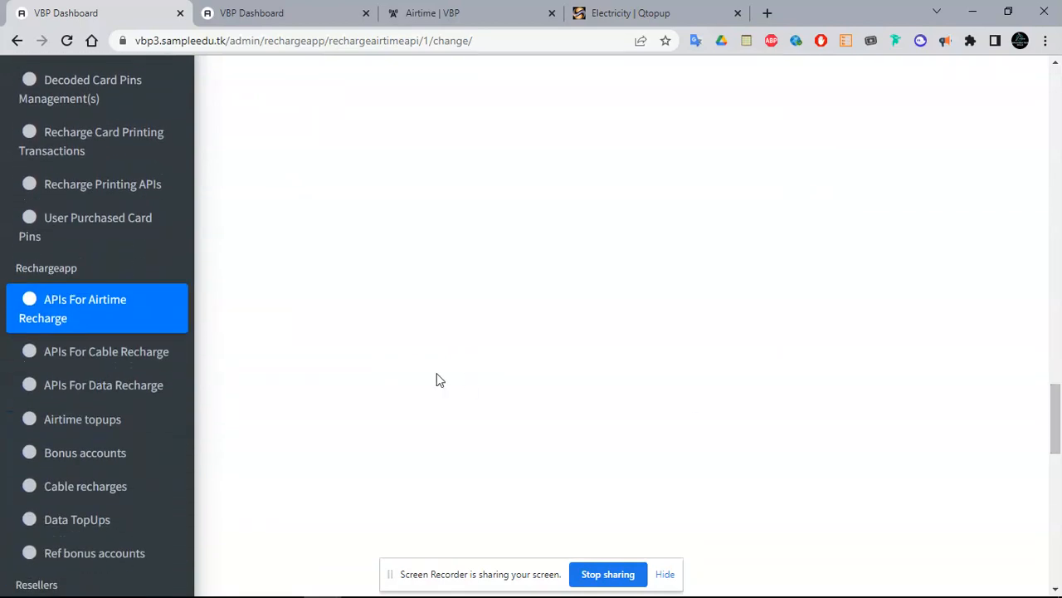
left_click(62, 381)
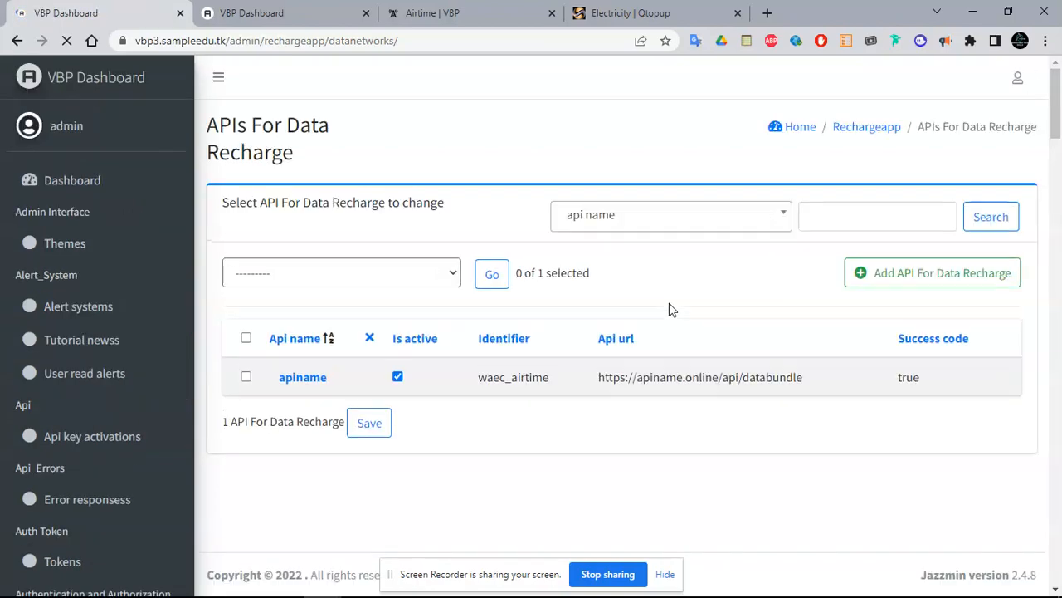
Open the apiname data API and copy the Network data amount json format hint
left_click(301, 378)
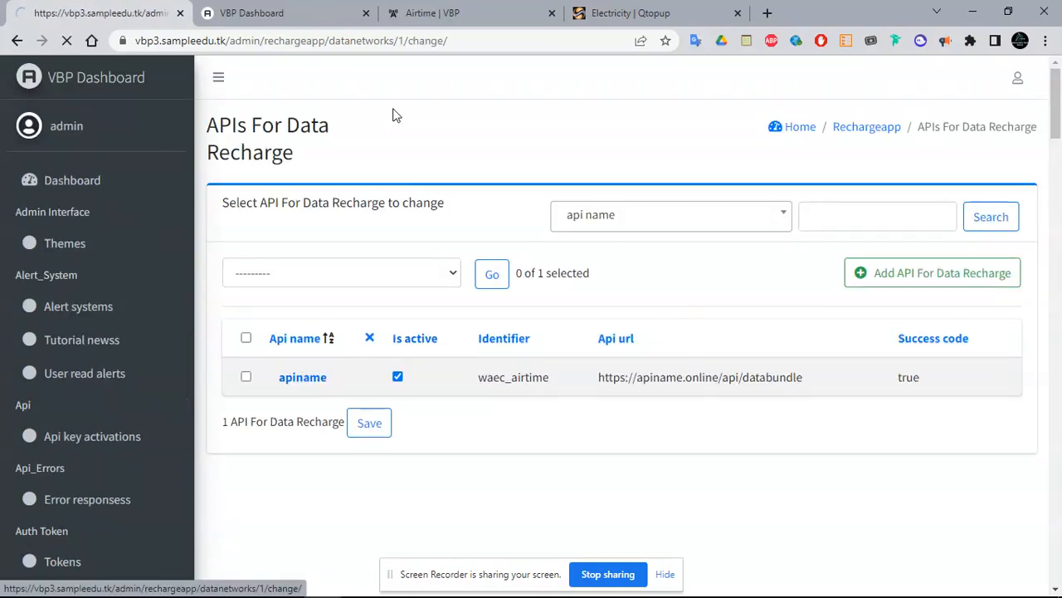
left_click_drag(1057, 104, 1060, 215)
left_click(554, 251)
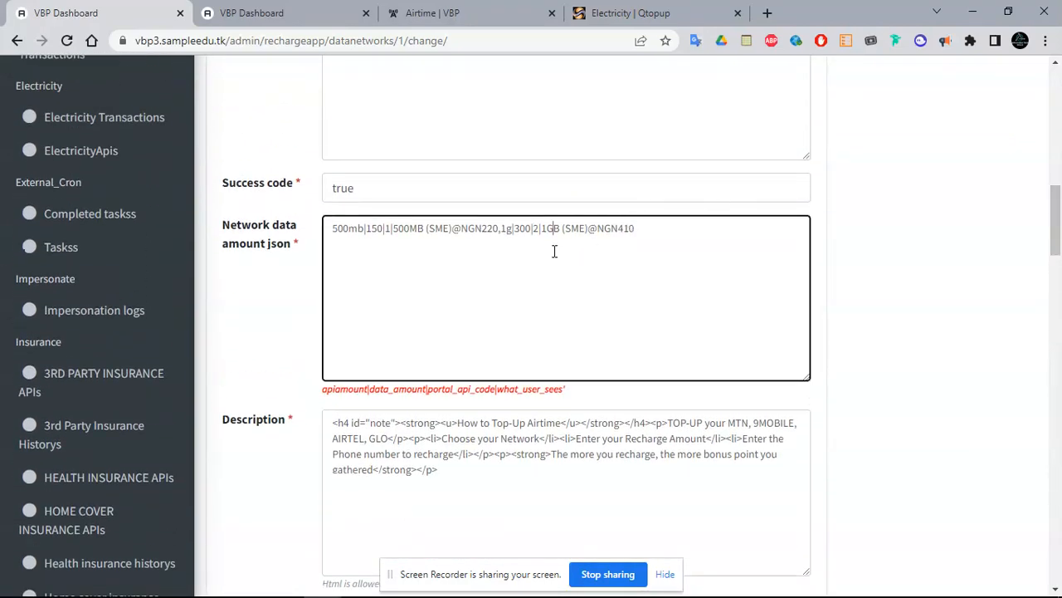
left_click_drag(320, 390, 598, 394)
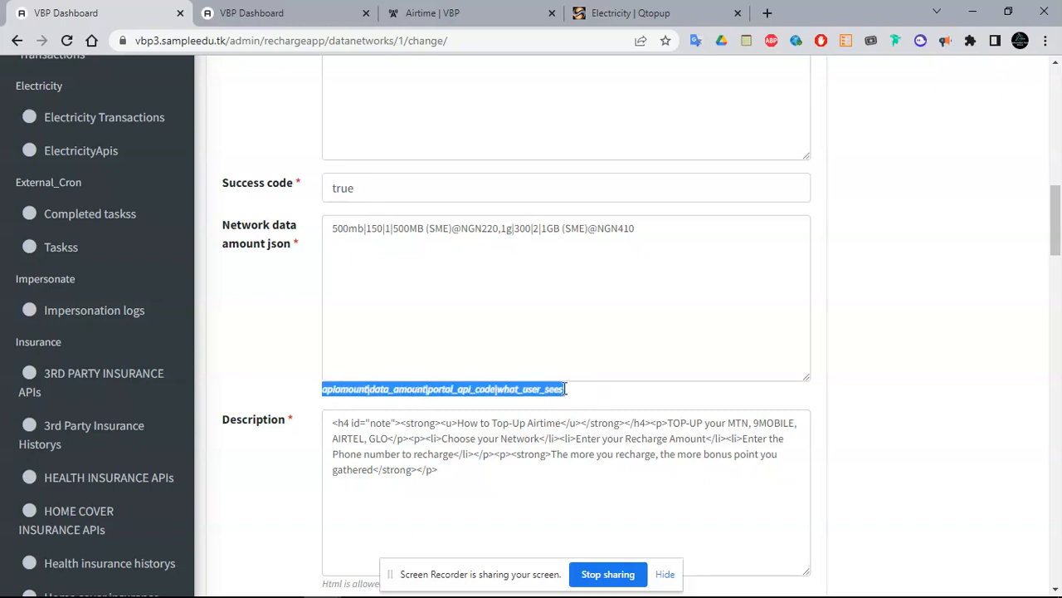
left_click(359, 397)
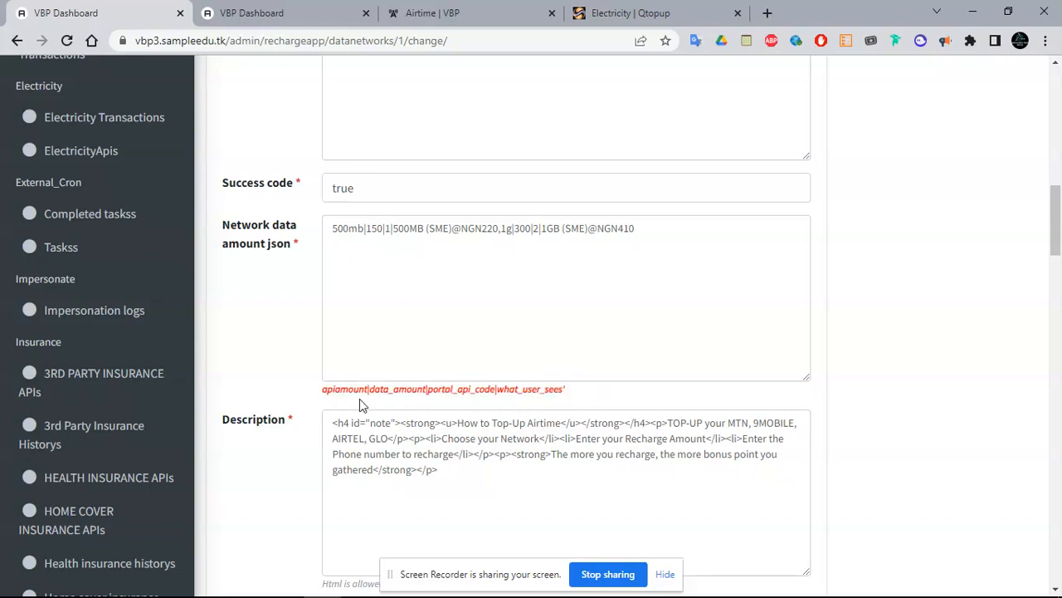
double_click(386, 390)
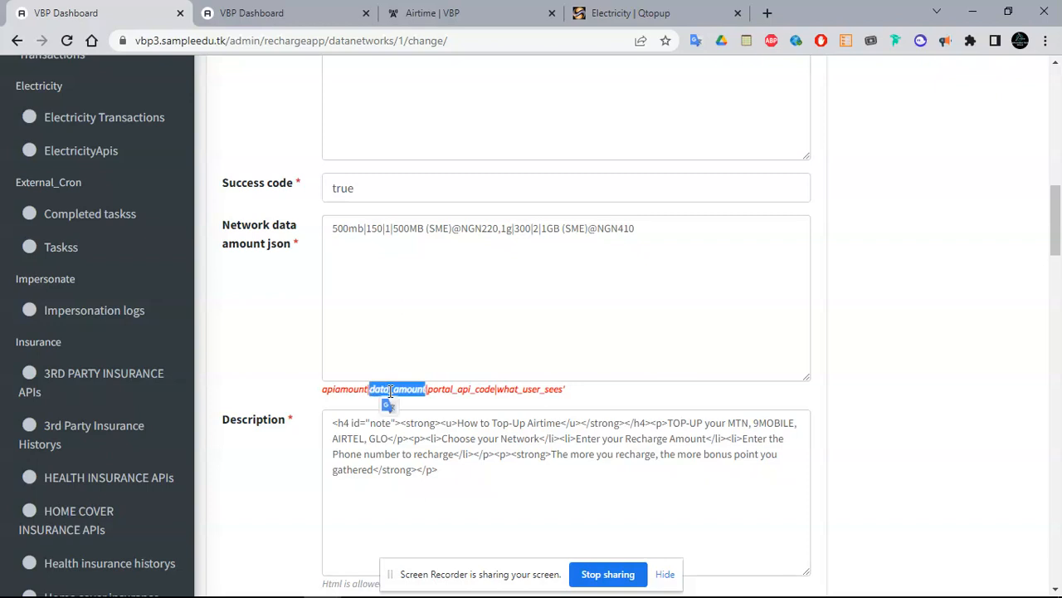
double_click(440, 390)
double_click(525, 389)
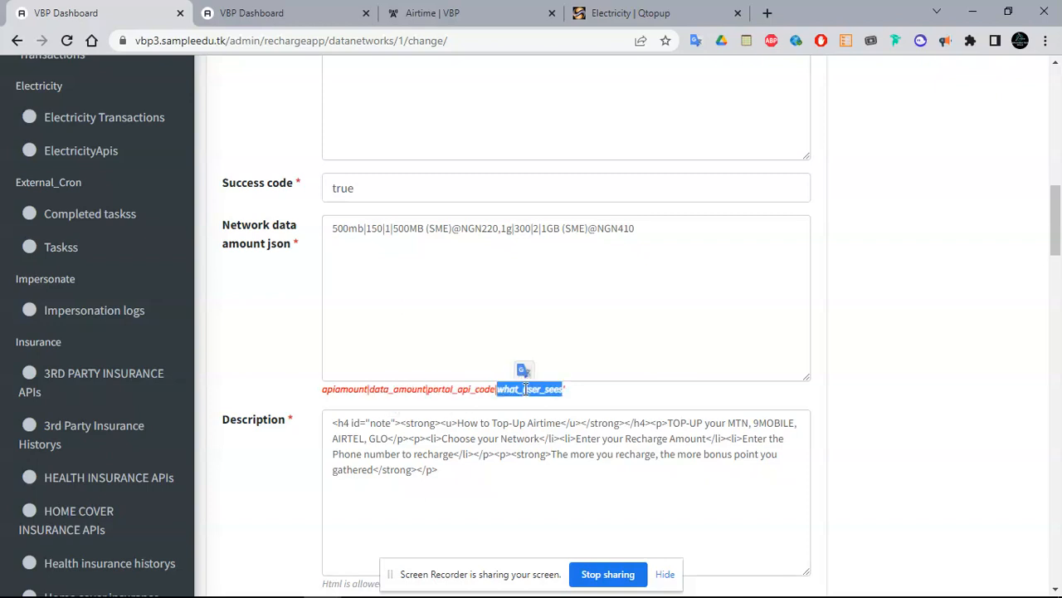
left_click(400, 324)
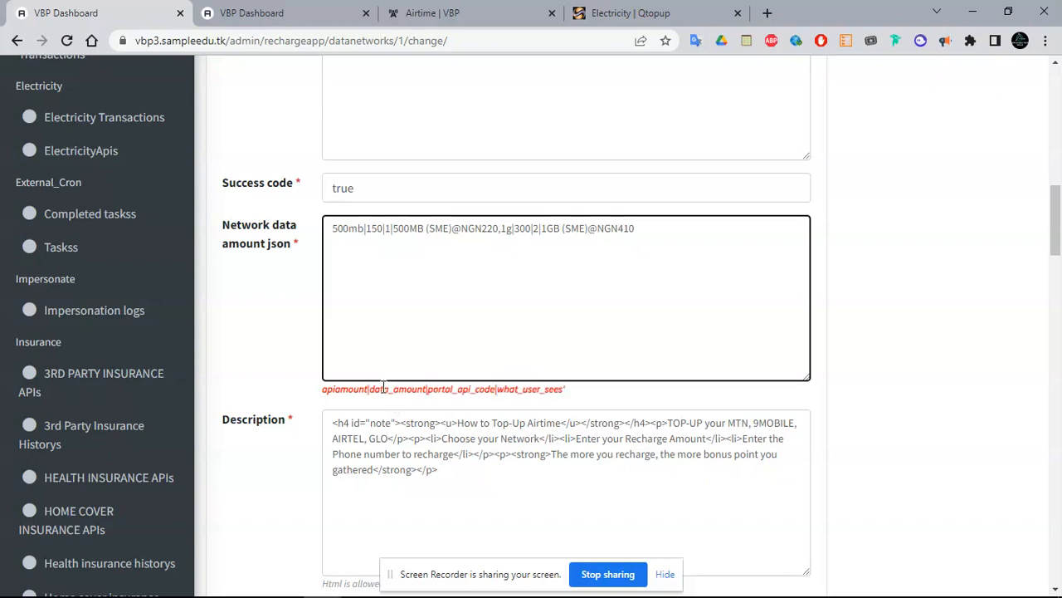
double_click(382, 388)
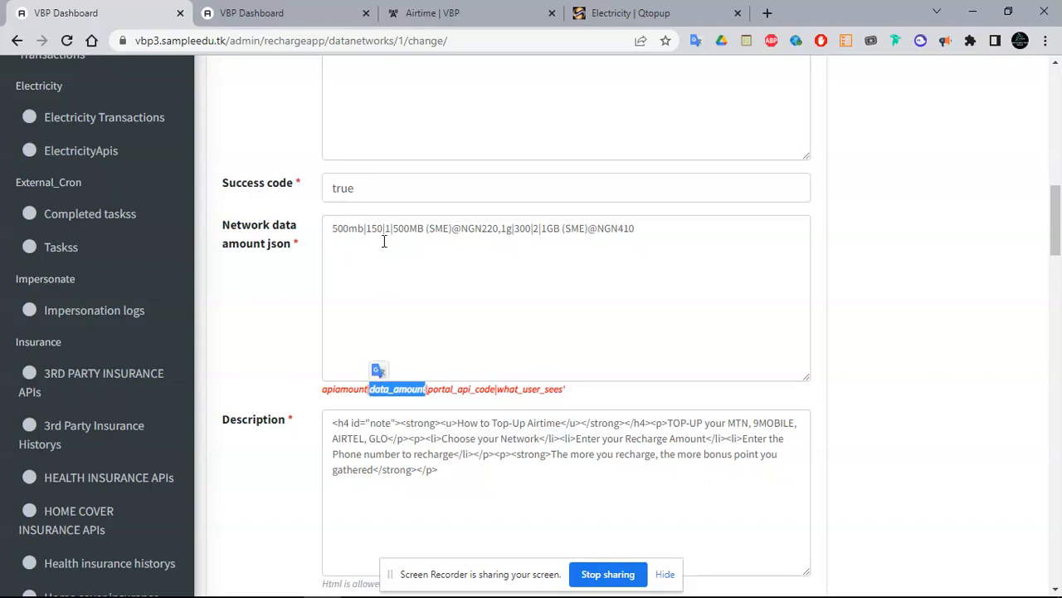
triple_click(381, 390)
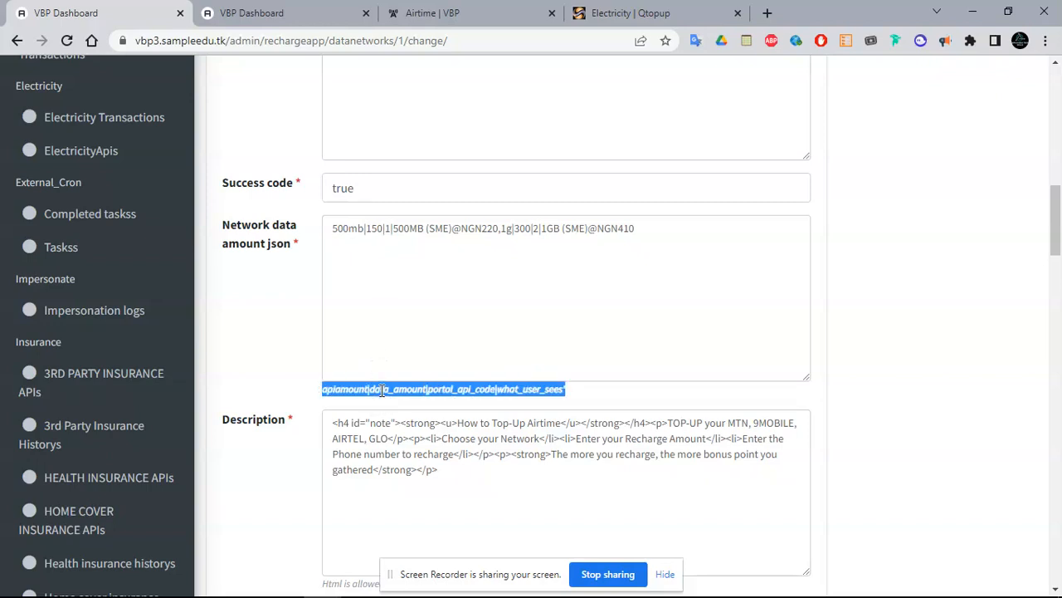
double_click(381, 390)
double_click(374, 229)
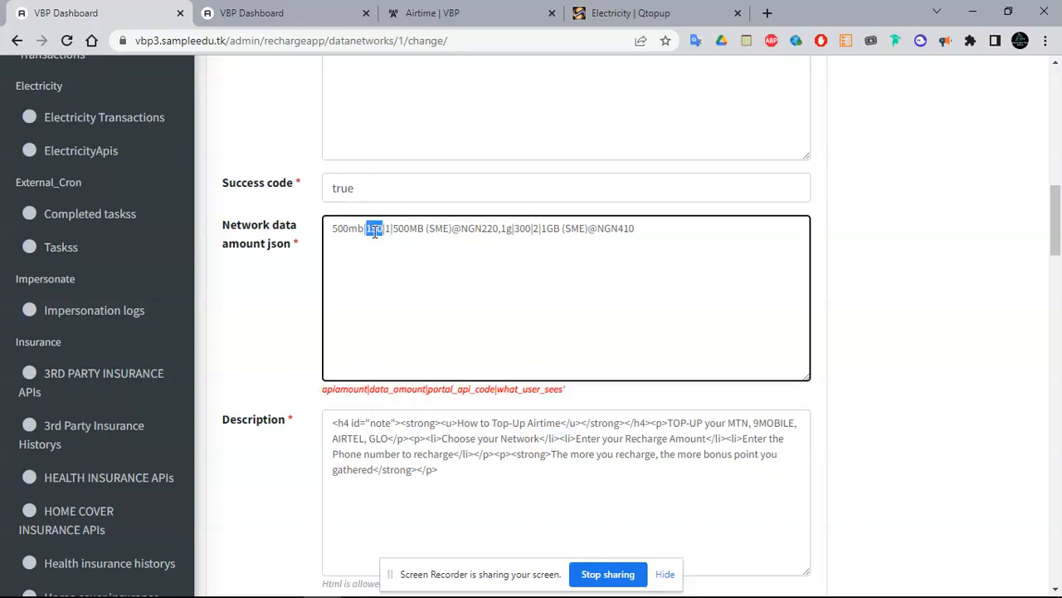
triple_click(350, 390)
key("ctrl+c")
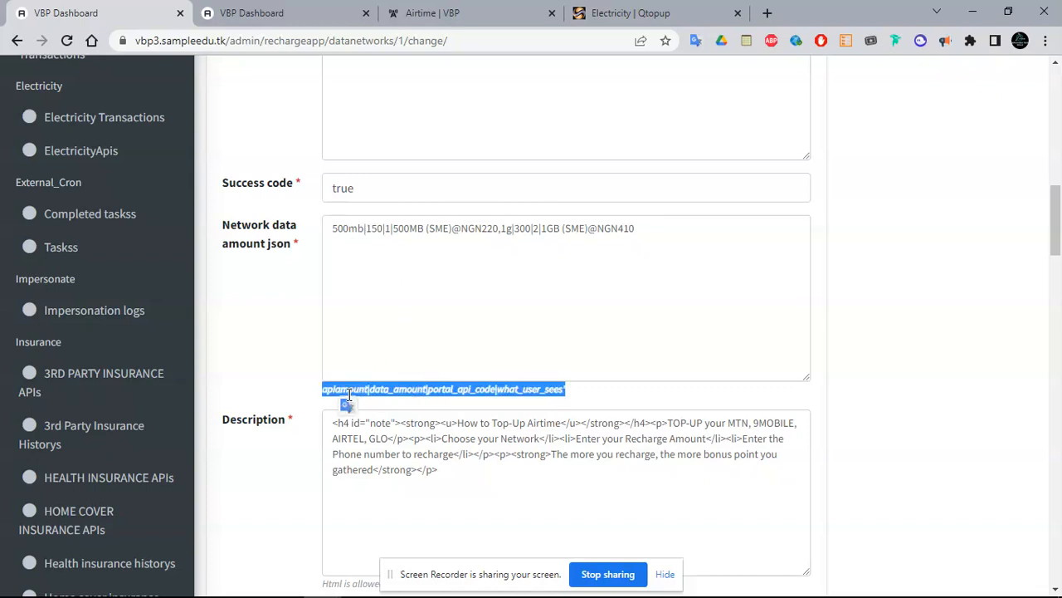
Paste the format hint below the existing Network data amount entries
left_click(397, 277)
left_click(679, 224)
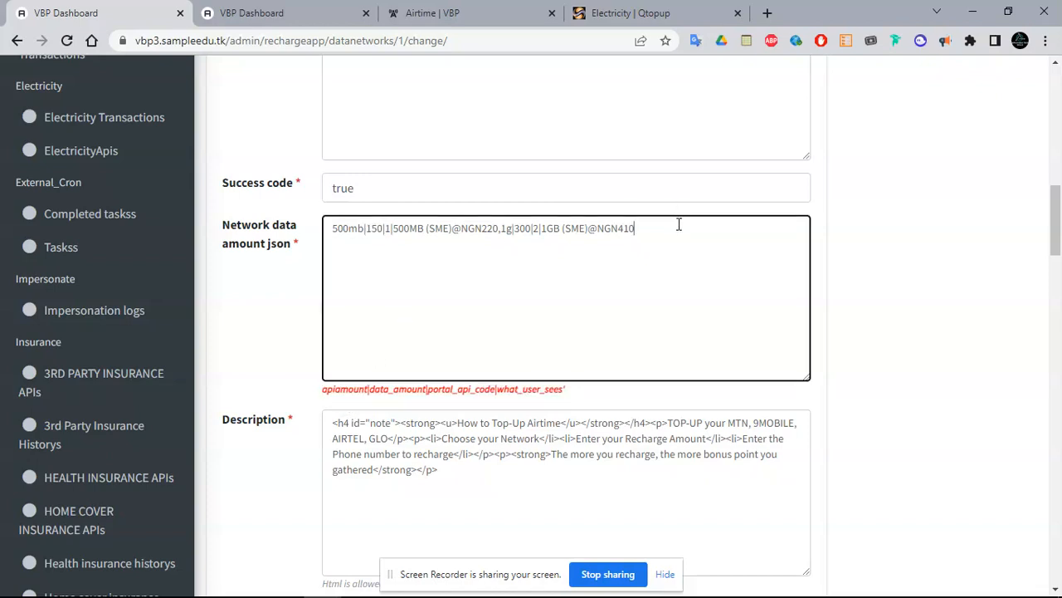
key("ctrl+v")
key("BackSpace")
key("BackSpace")
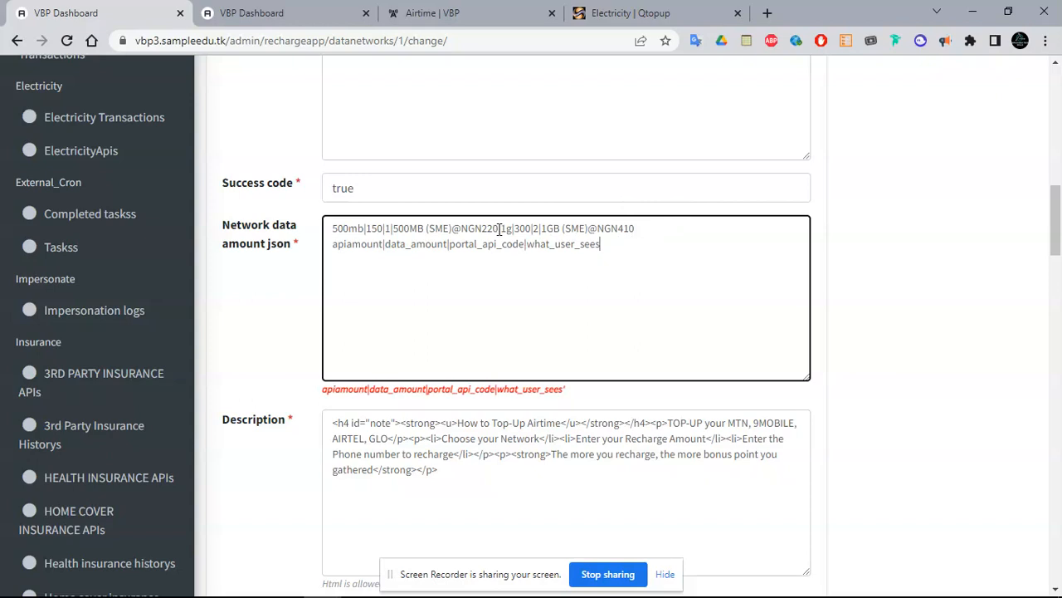
triple_click(522, 244)
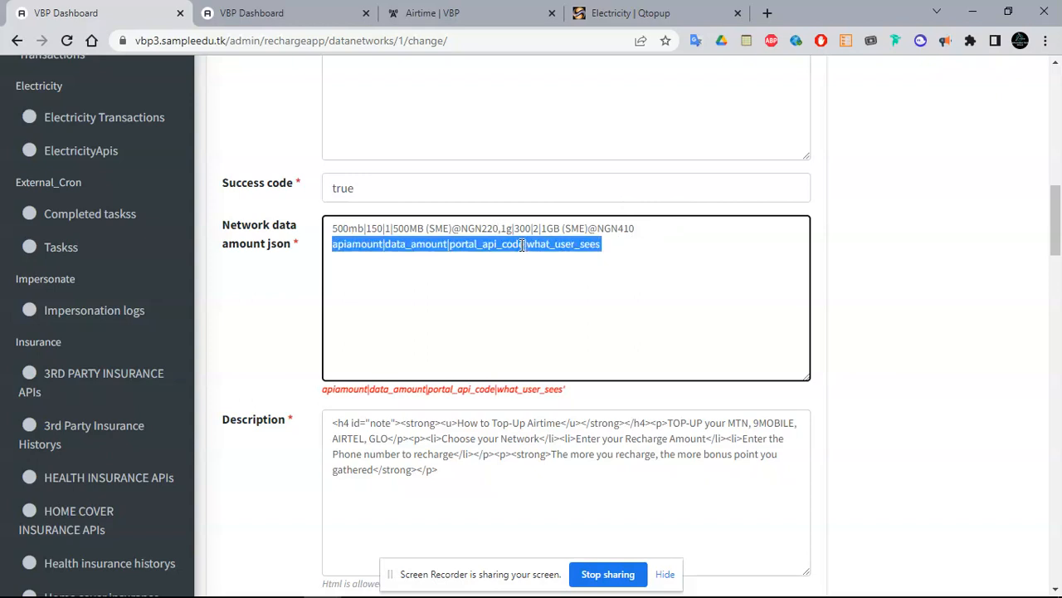
left_click(642, 231)
key("Return")
key("Return")
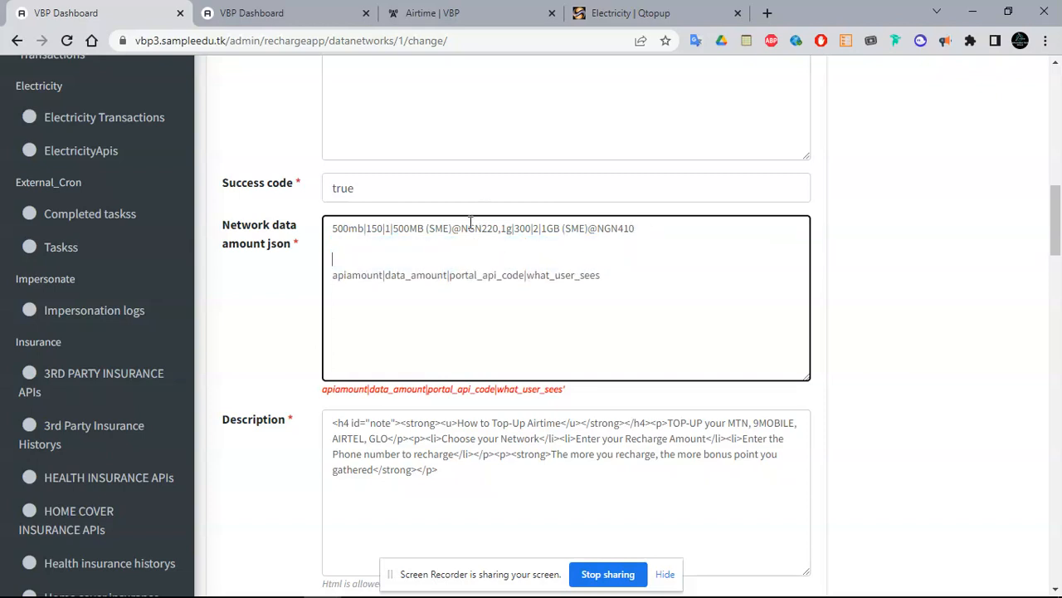
Duplicate the 500MB entry onto a new line and insert 500mb as its portal code
left_click_drag(498, 229, 332, 229)
key("ctrl+c")
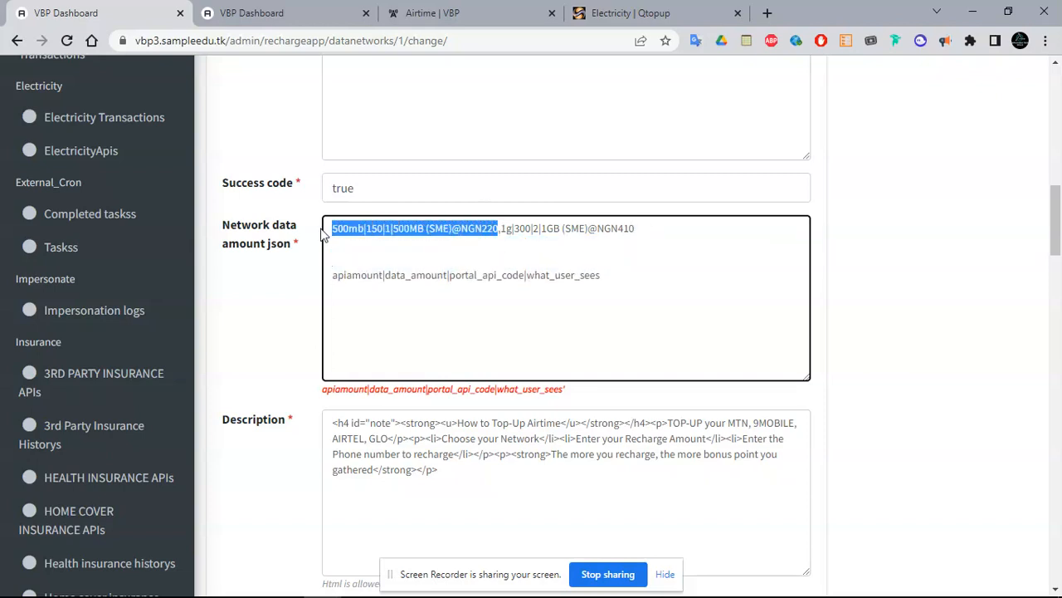
left_click(332, 264)
key("ctrl+v")
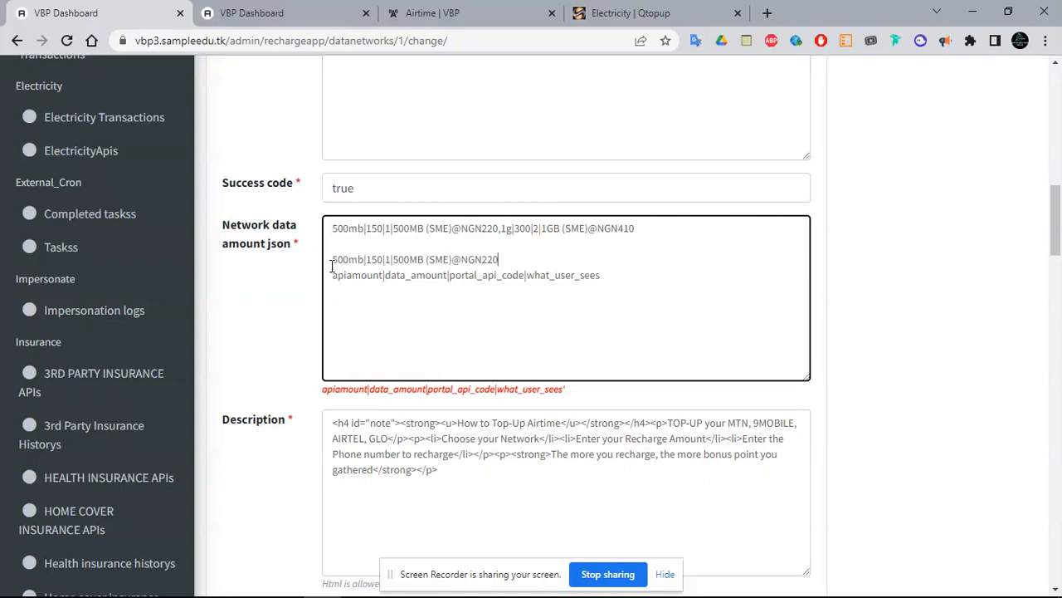
left_click_drag(334, 260, 362, 260)
double_click(354, 279)
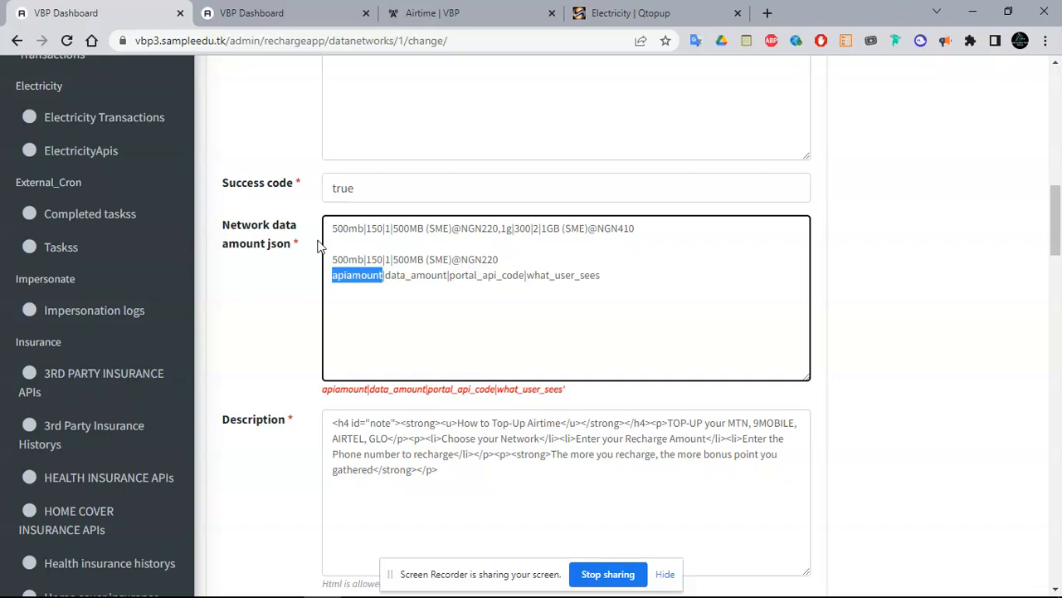
double_click(349, 260)
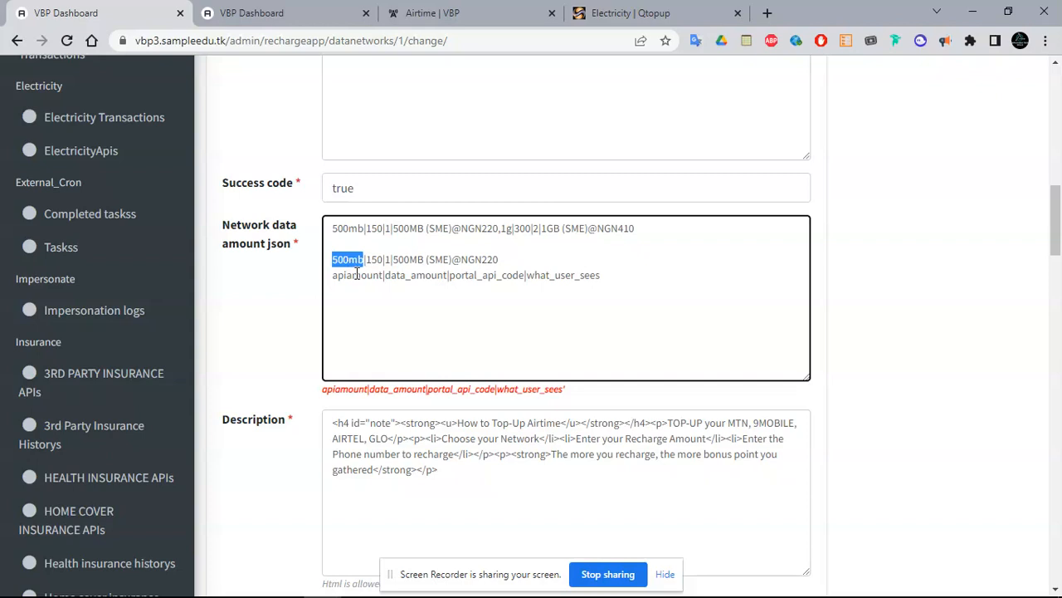
double_click(375, 260)
double_click(411, 277)
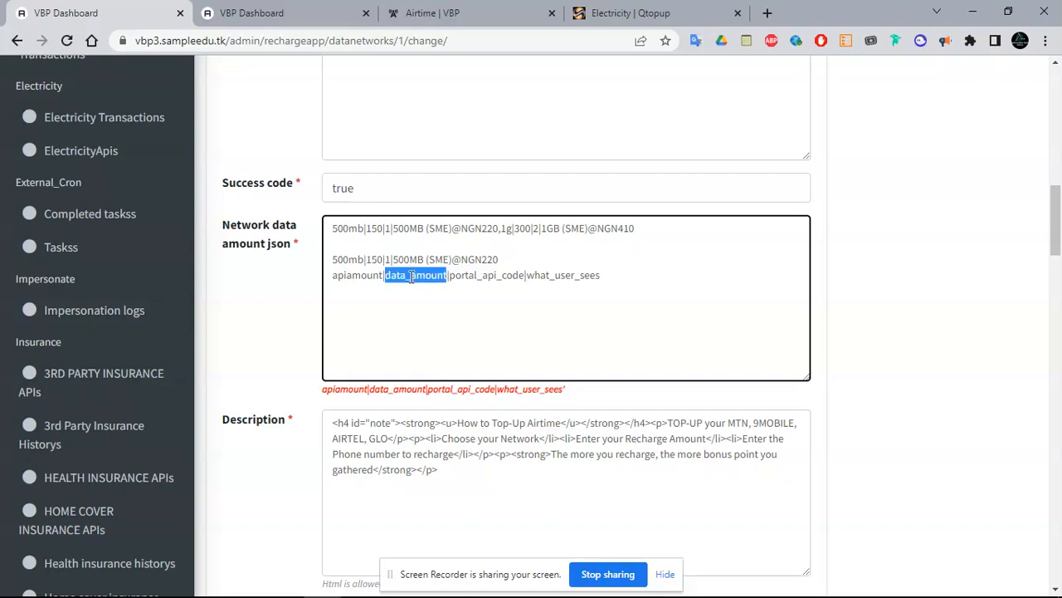
left_click(377, 259)
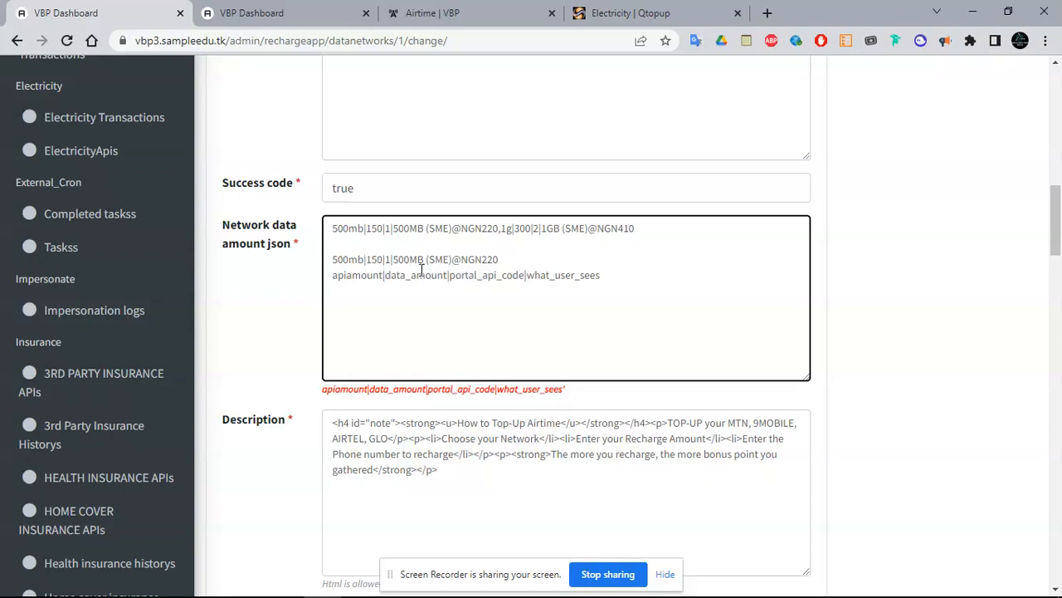
double_click(482, 276)
double_click(352, 259)
key("ctrl+c")
left_click(387, 259)
key("ctrl+v")
left_click_drag(419, 259, 532, 259)
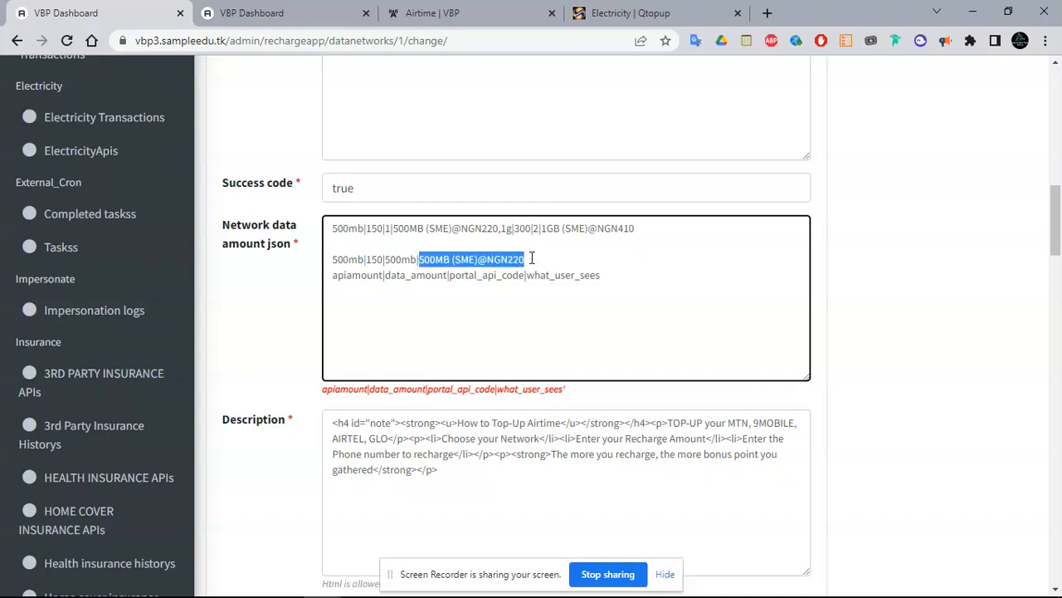
Open the Buy Data Bundles page in the customer portal
left_click(440, 12)
left_click(114, 318)
left_click(89, 373)
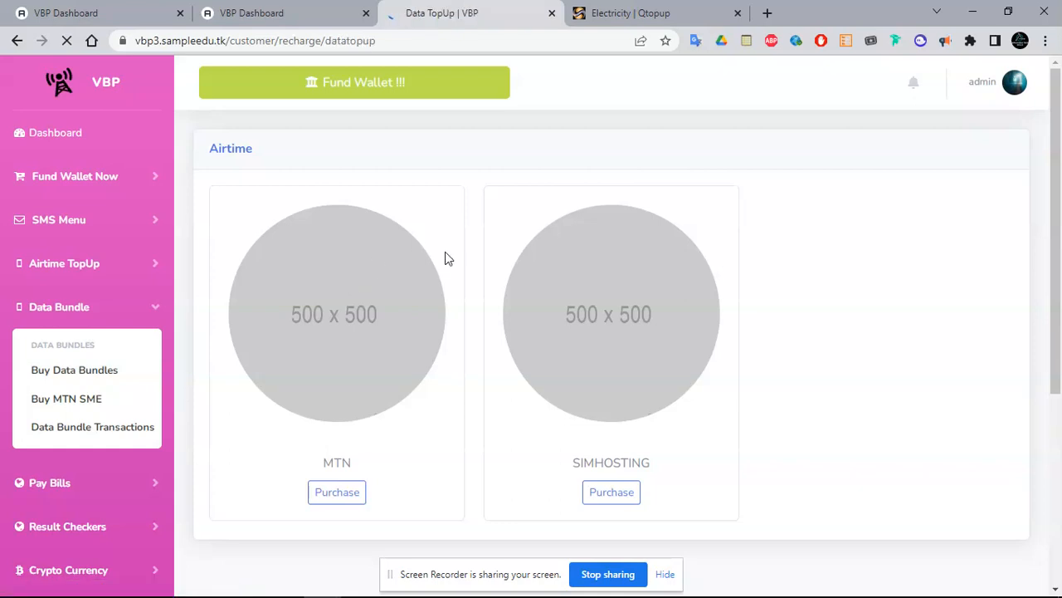
left_click(343, 498)
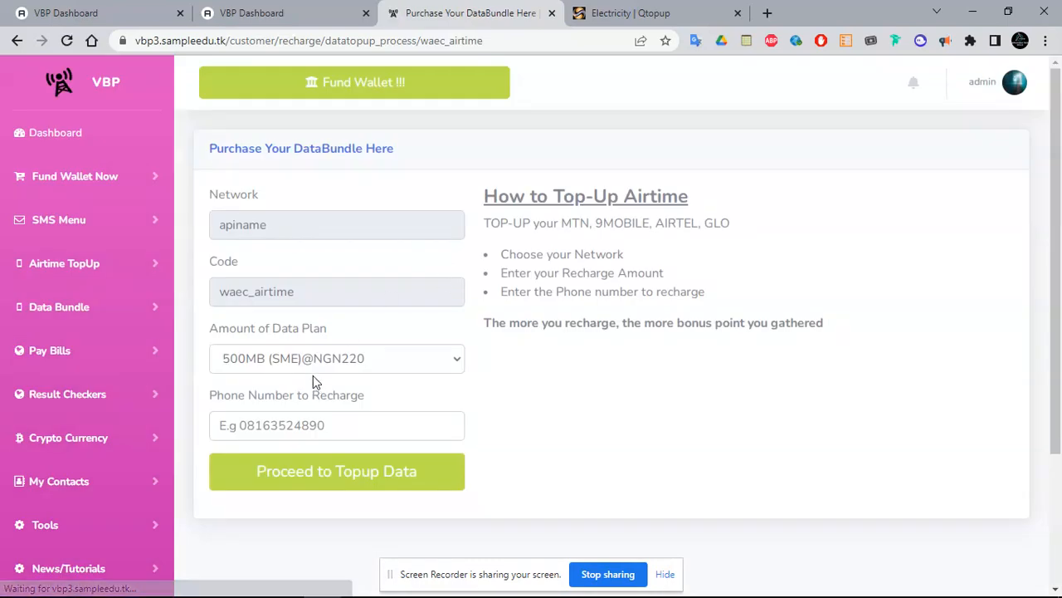
left_click(312, 365)
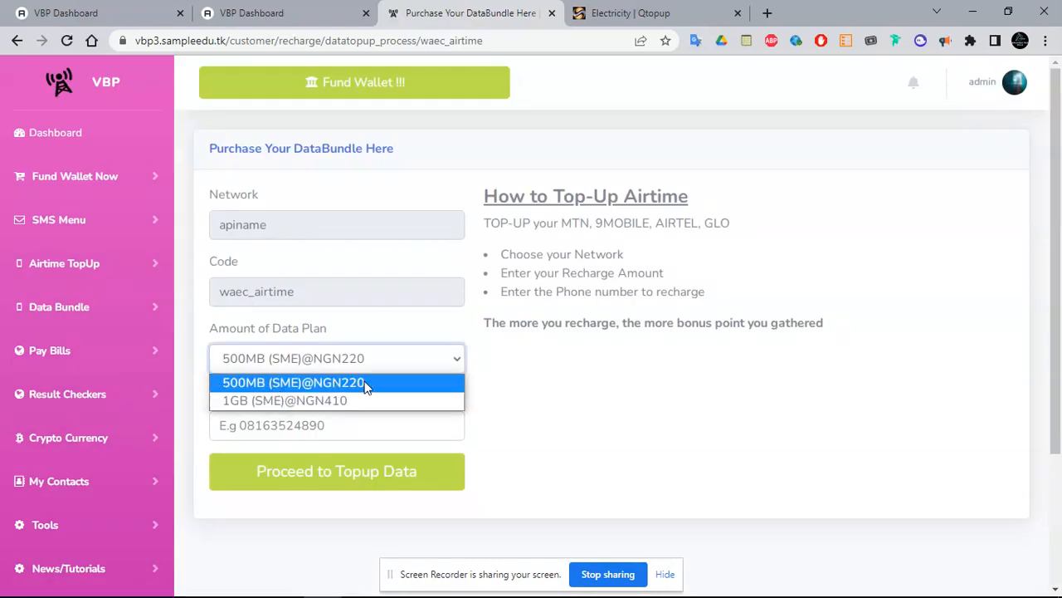
left_click(92, 13)
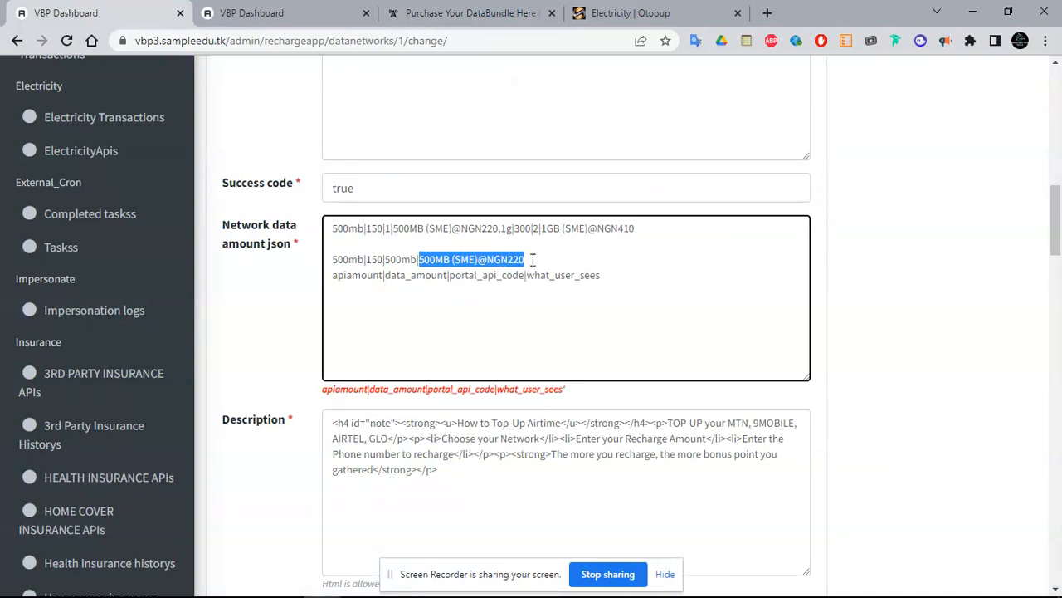
Change the 500mb entry's amount from 150 to 220 and delete the draft lines
mouse_move(633, 279)
left_mouse_down()
mouse_move(650, 230)
mouse_move(647, 266)
left_mouse_up()
left_click(647, 266)
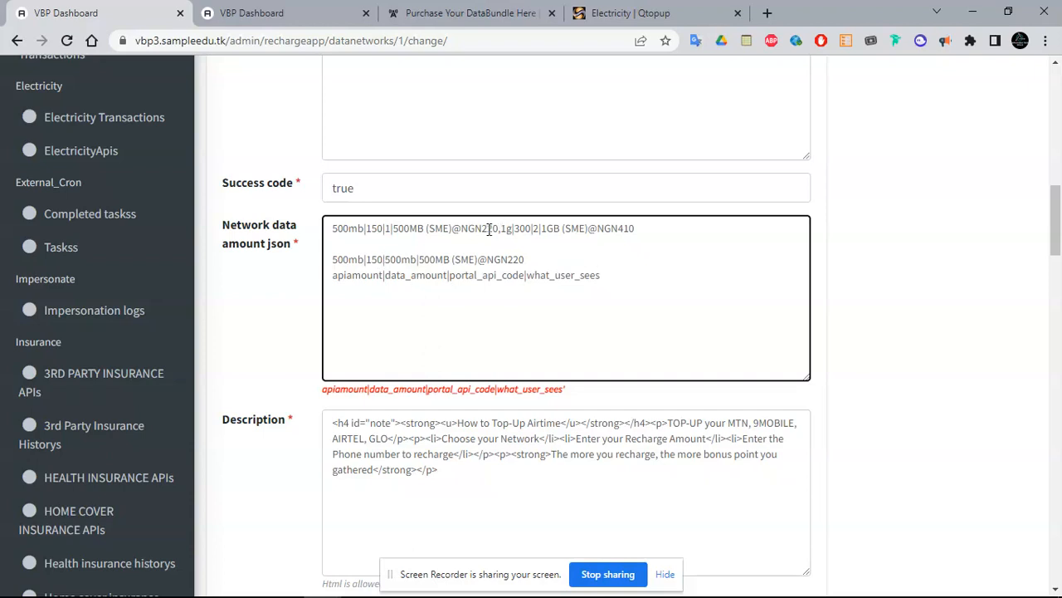
double_click(381, 227)
left_click(381, 227)
double_click(381, 228)
type("220")
left_click_drag(627, 275, 330, 245)
key("BackSpace")
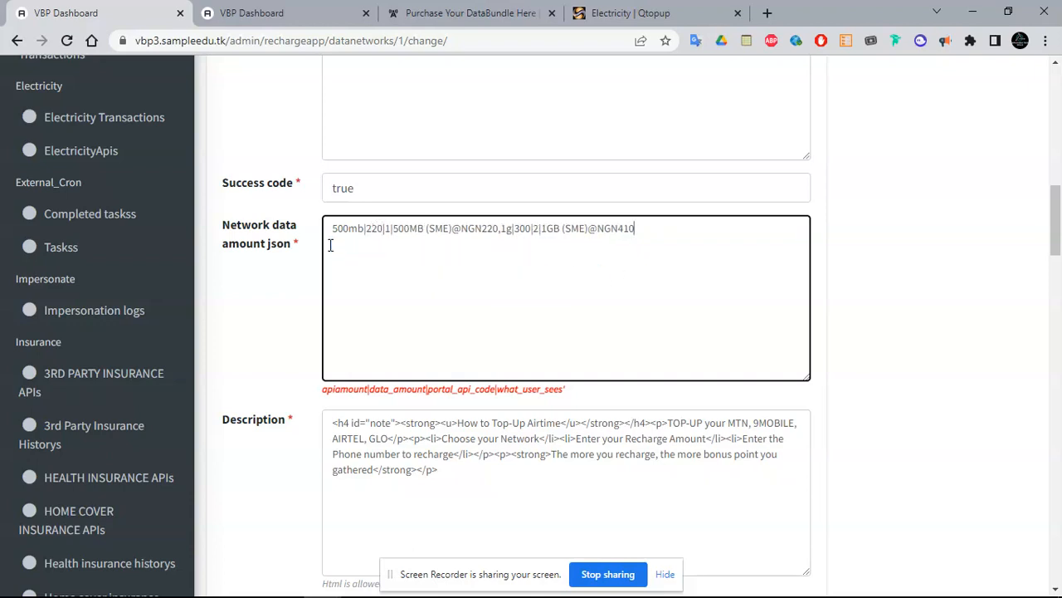
left_click_drag(366, 228, 383, 228)
left_click_drag(1053, 211, 1058, 435)
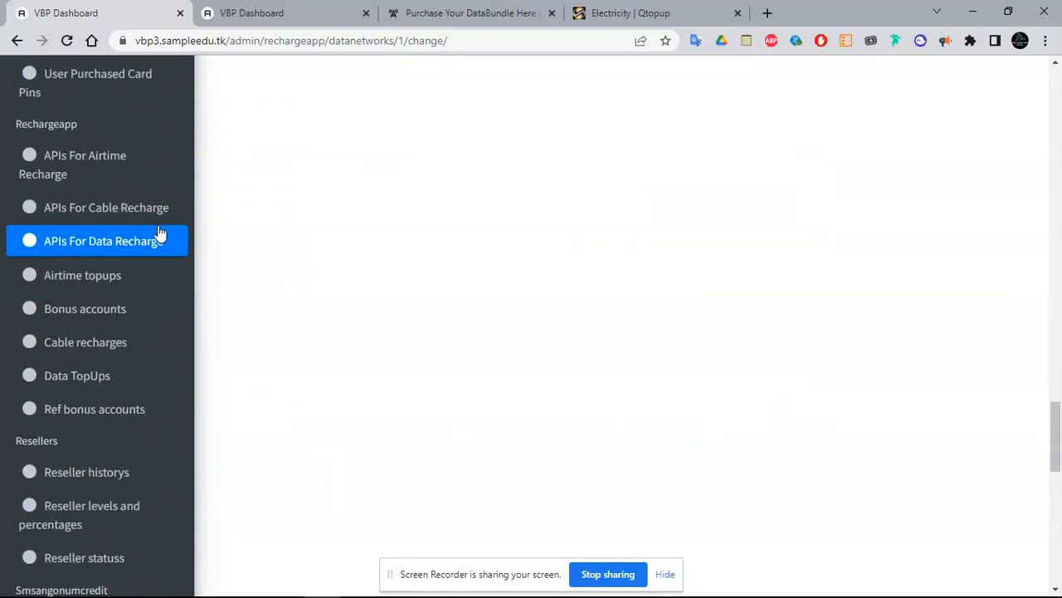
Start a new API from the APIs For Cable Recharge list and view Cable type price
left_click(122, 217)
left_click(121, 214)
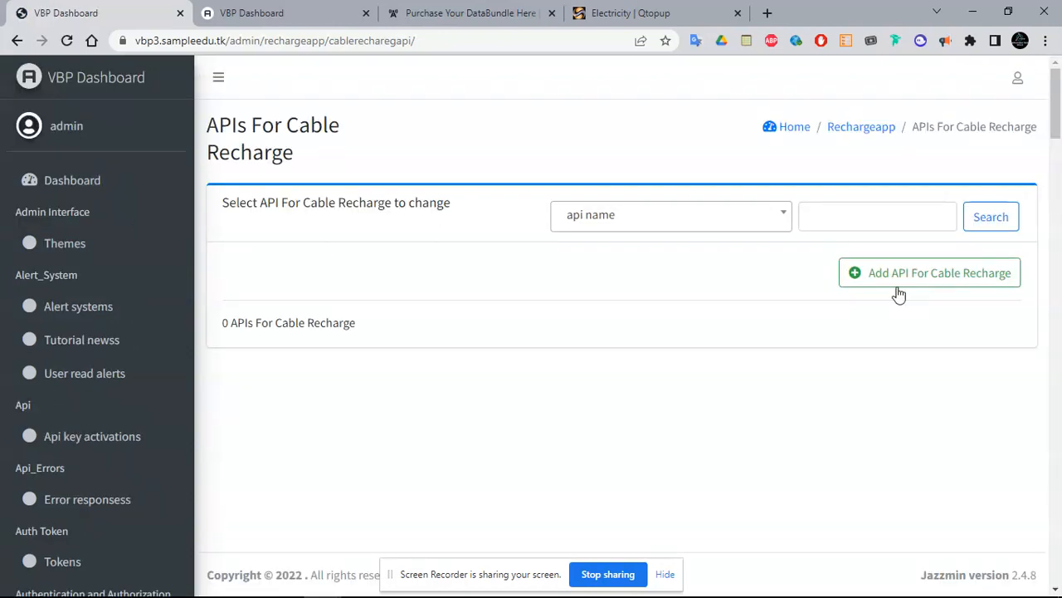
left_click(898, 286)
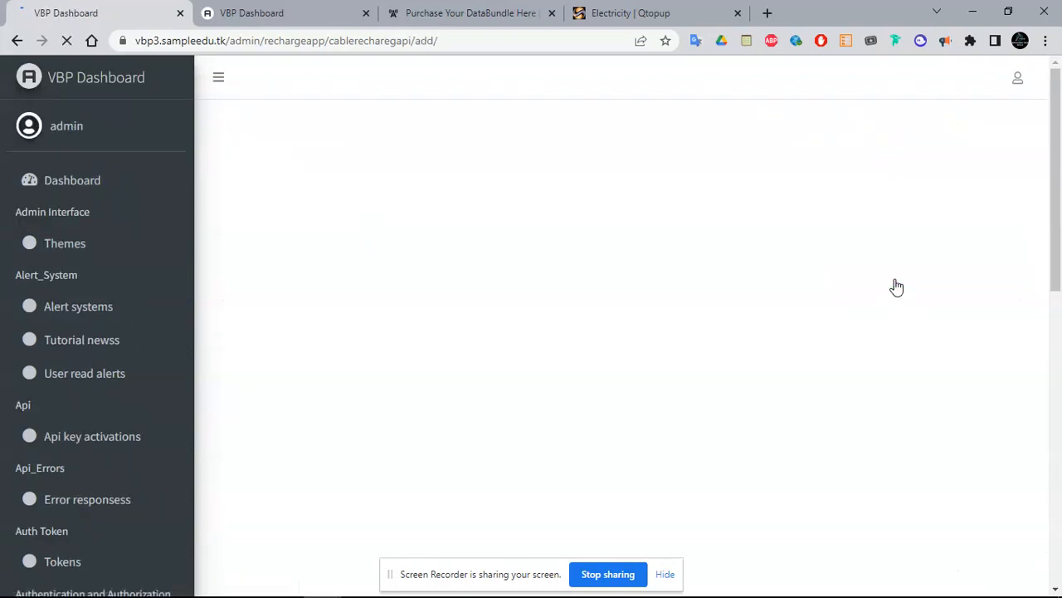
left_click_drag(1057, 108, 1059, 234)
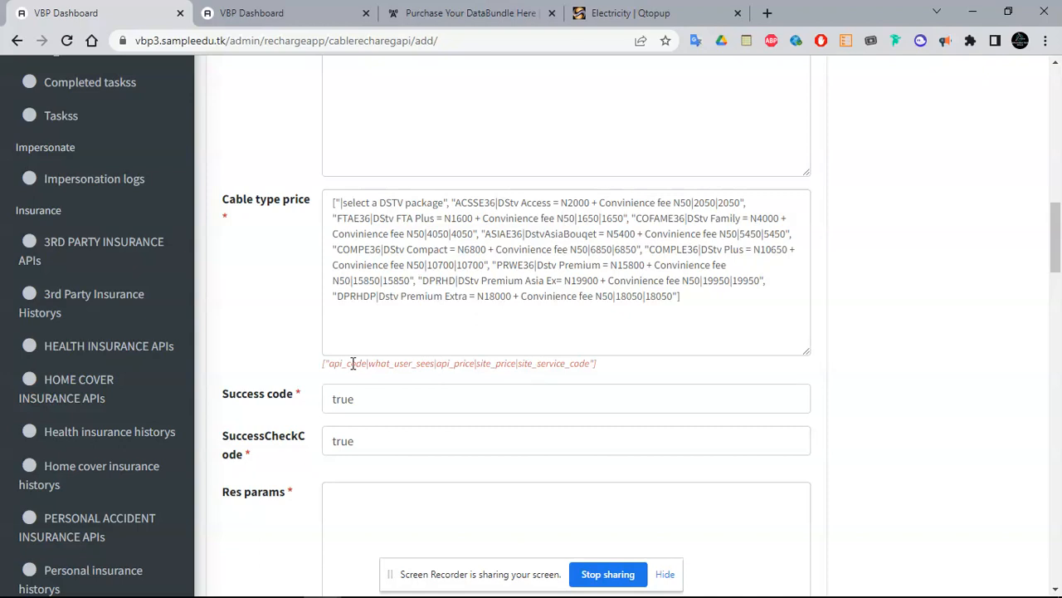
Append the aacces_destv service code to the DStv Access entry
left_click_drag(332, 365, 574, 364)
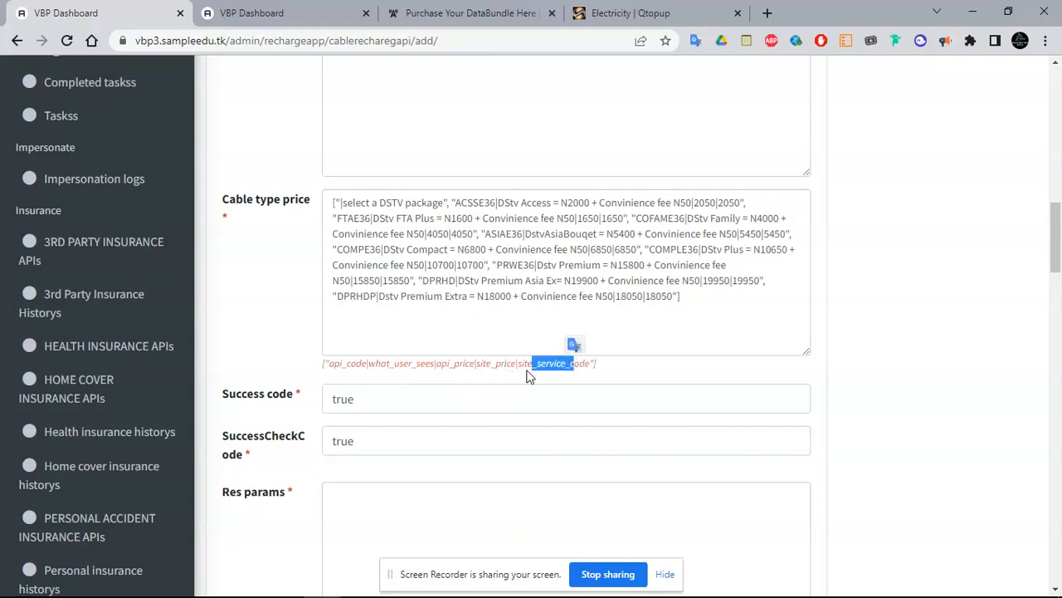
left_click(628, 275)
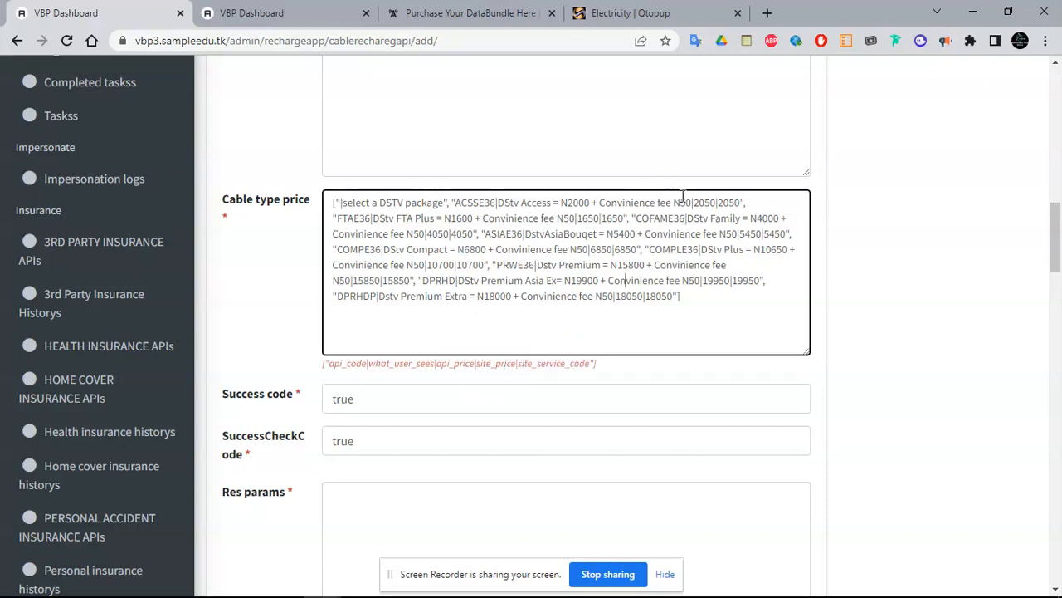
left_click_drag(456, 203, 732, 202)
left_click(740, 202)
type("ces_destv")
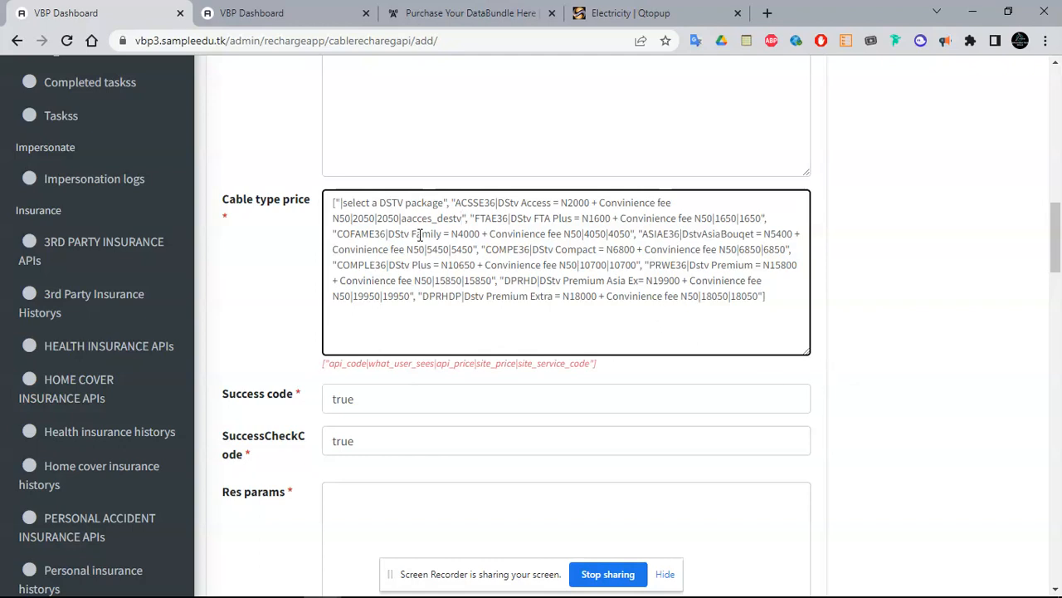
Change the DStv Access site price from 2050 to 2070
double_click(388, 219)
double_click(494, 363)
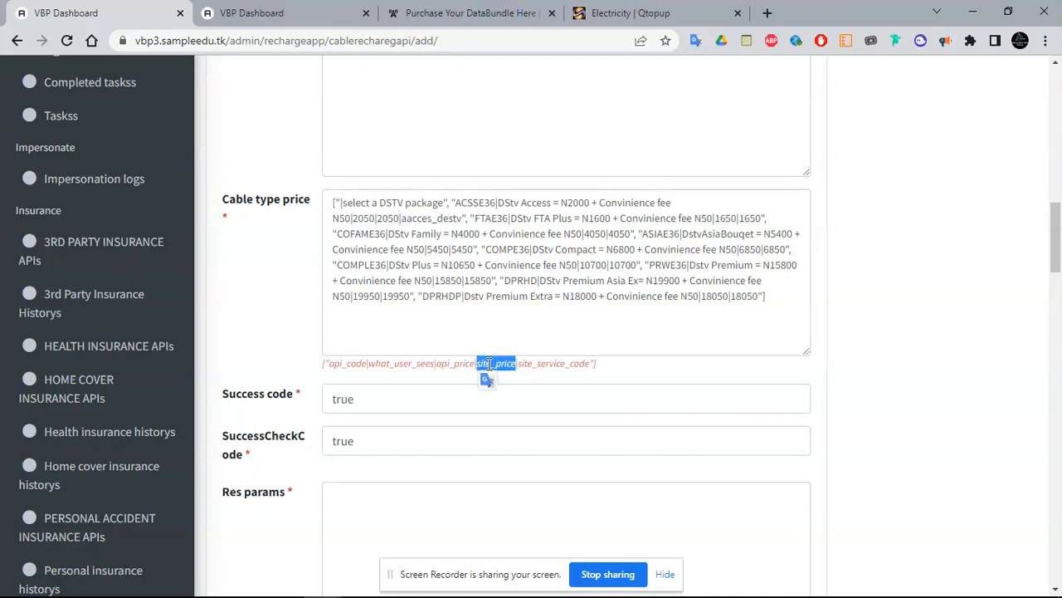
double_click(387, 219)
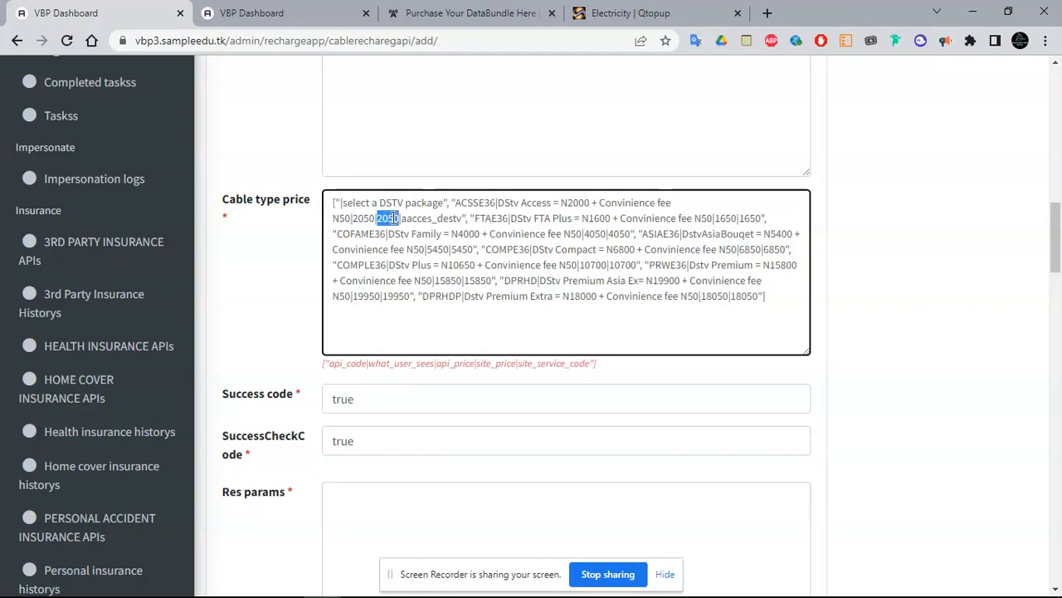
double_click(441, 363)
left_click(368, 218)
double_click(386, 220)
double_click(387, 219)
left_click_drag(469, 219, 763, 310)
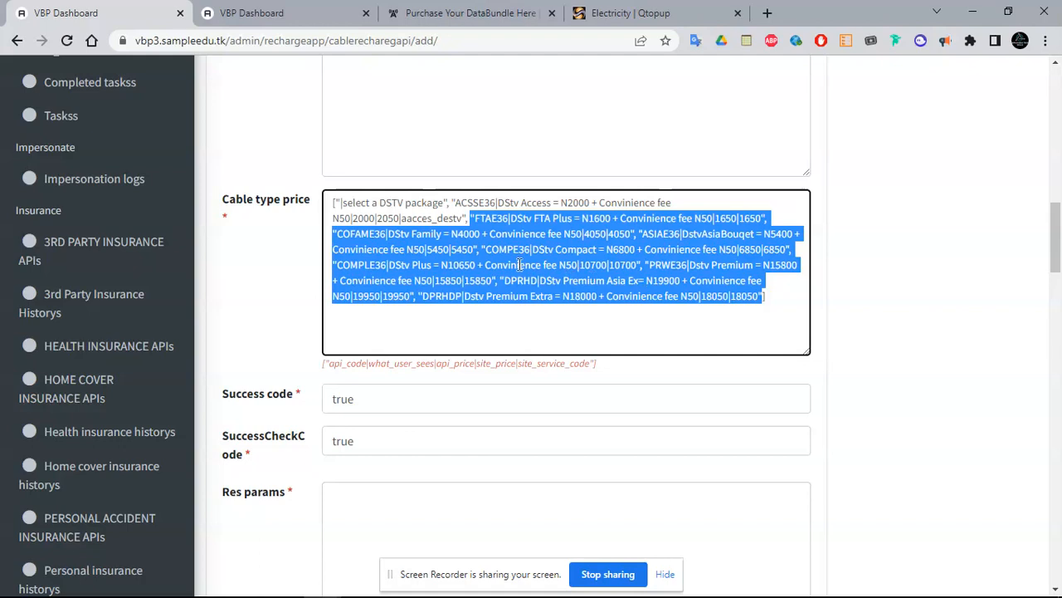
left_click(757, 295)
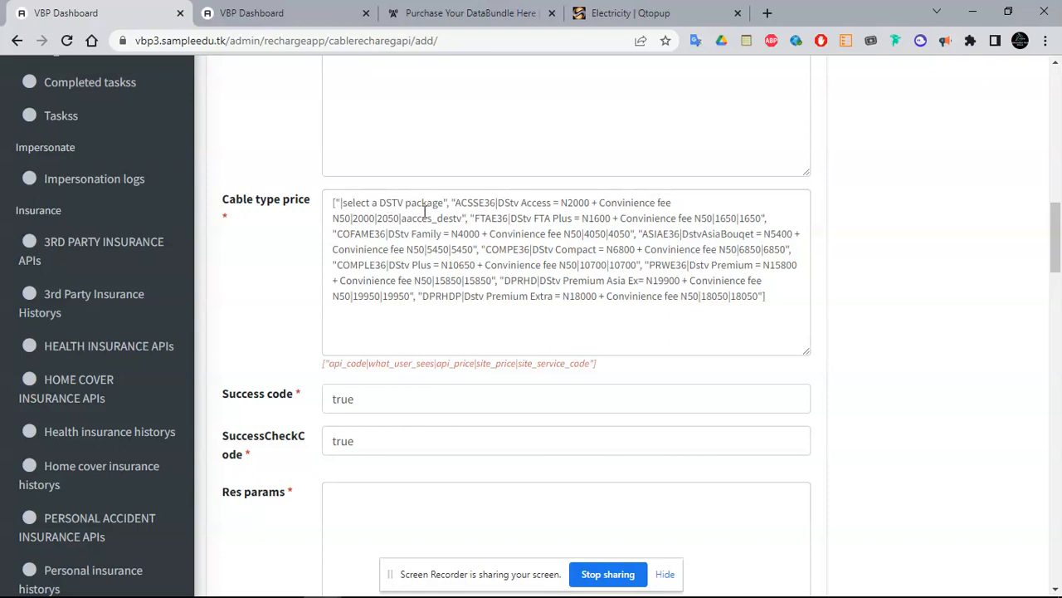
left_click_drag(460, 204, 395, 218)
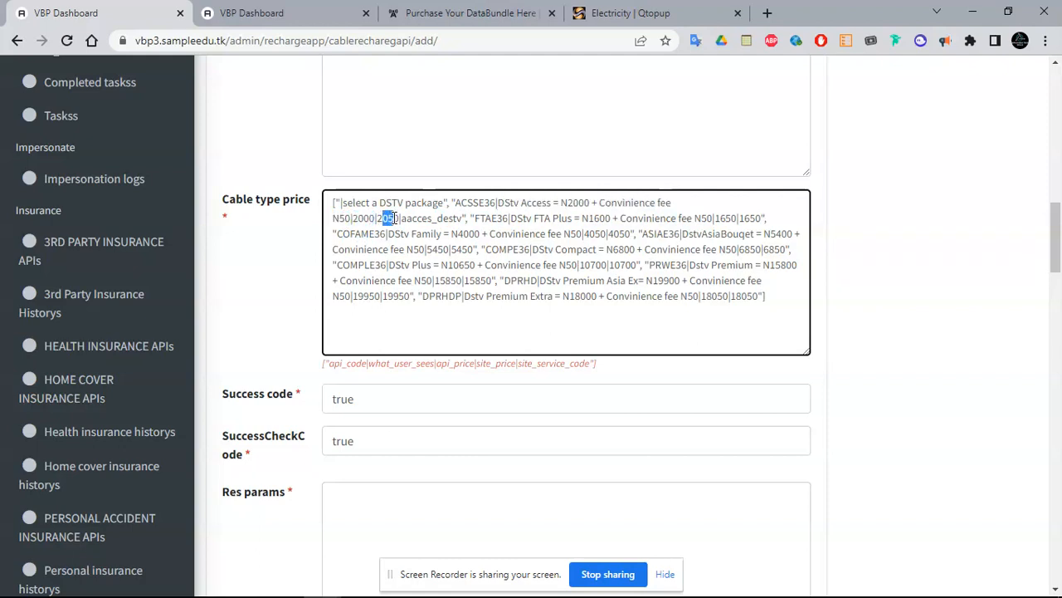
type("07")
double_click(391, 218)
left_click_drag(1056, 262, 1057, 478)
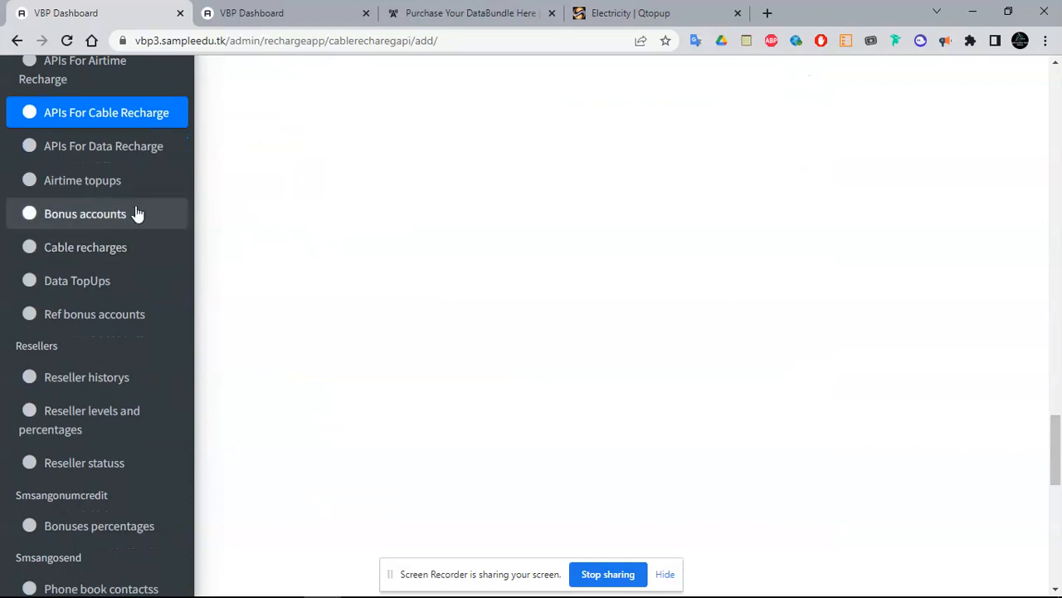
Check the empty Airtime topups list and its purchased date filter, then open Bonus accounts
left_click(79, 190)
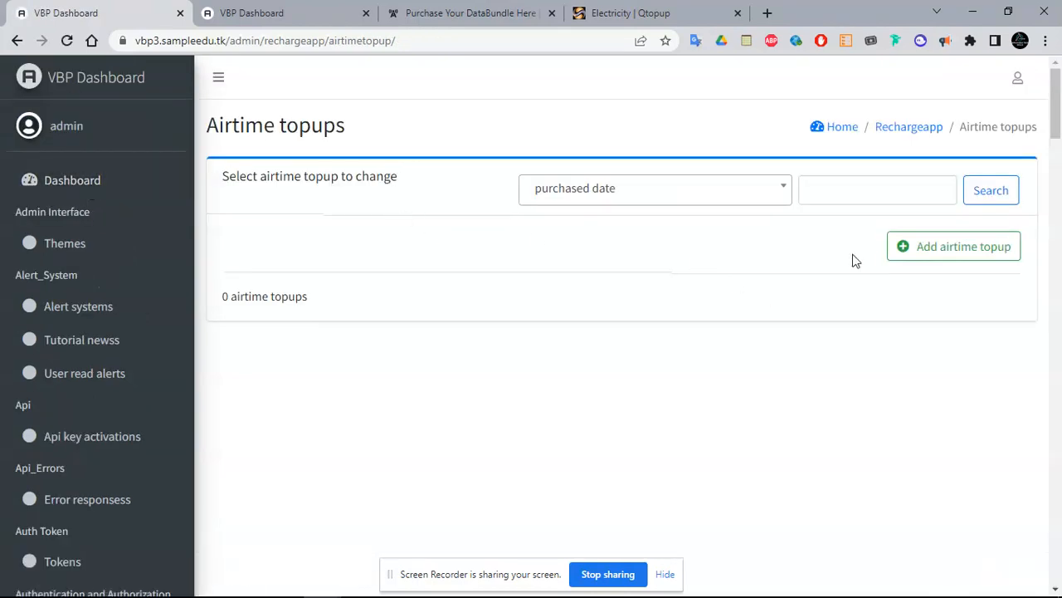
left_click(645, 190)
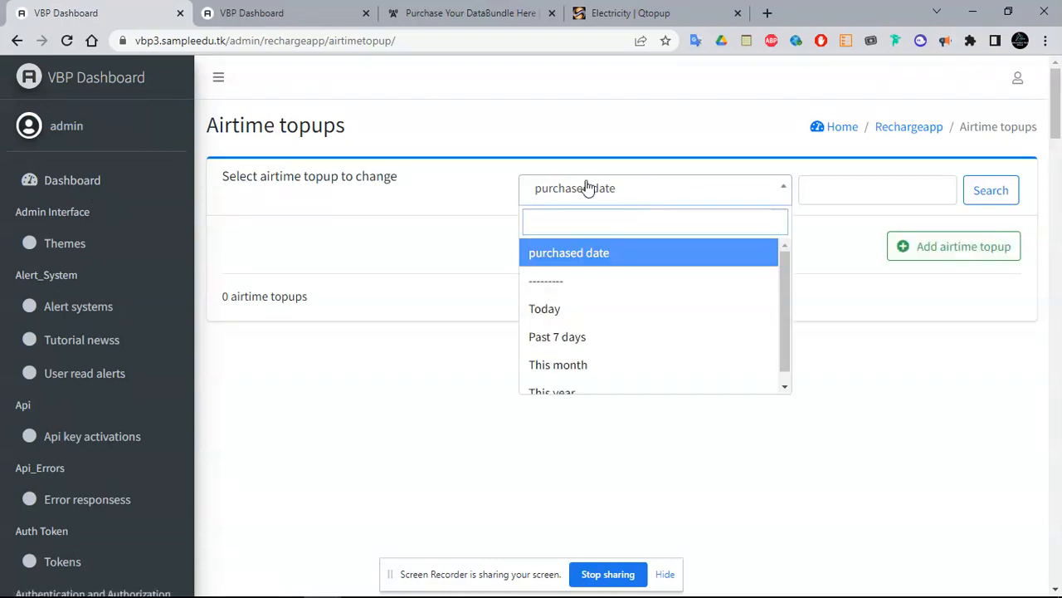
left_click(266, 216)
left_click_drag(1057, 133, 1058, 481)
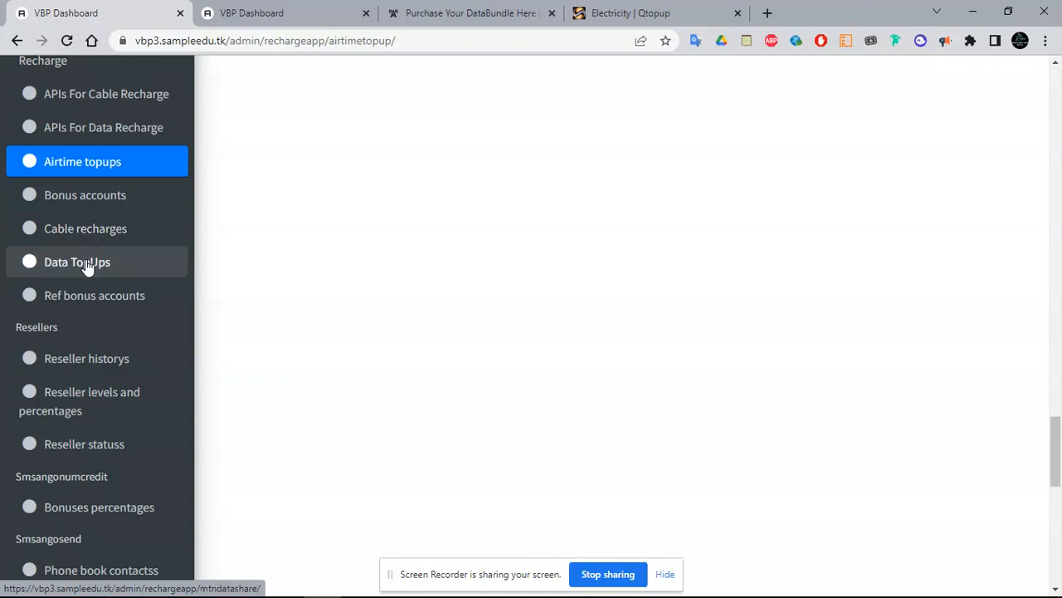
left_click(108, 206)
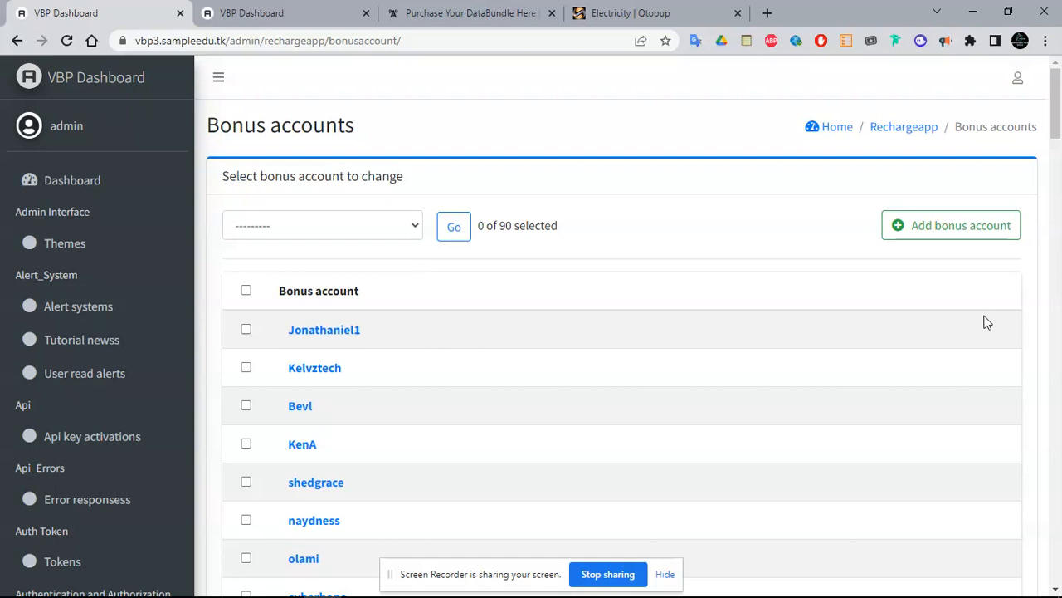
Give the admin user's bonus account a Bonus of 2000.00 and save it
left_click(337, 330)
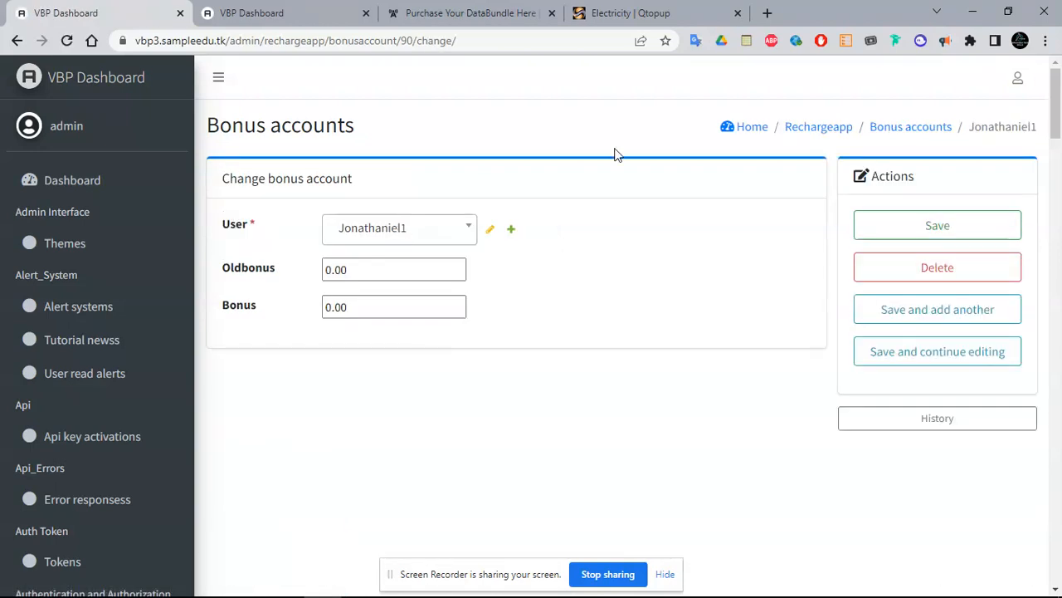
left_click(16, 40)
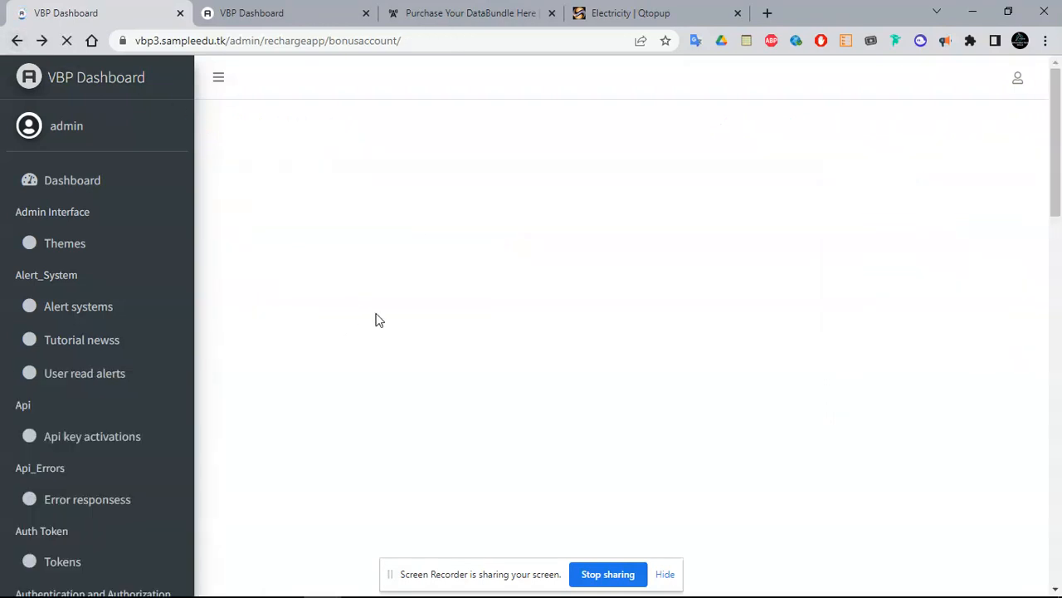
left_click_drag(1056, 137, 1057, 565)
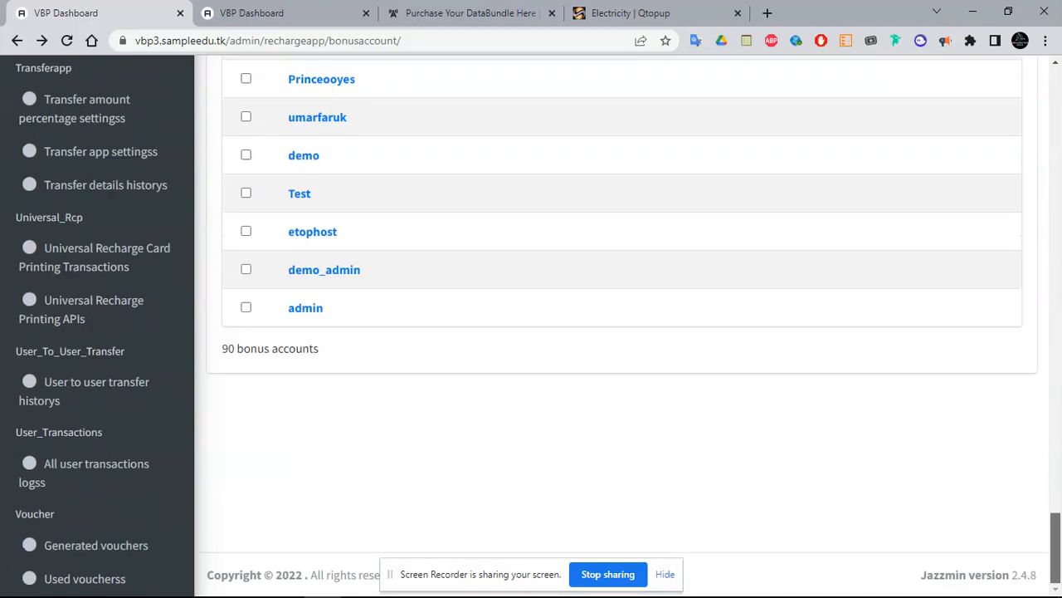
left_click(307, 309)
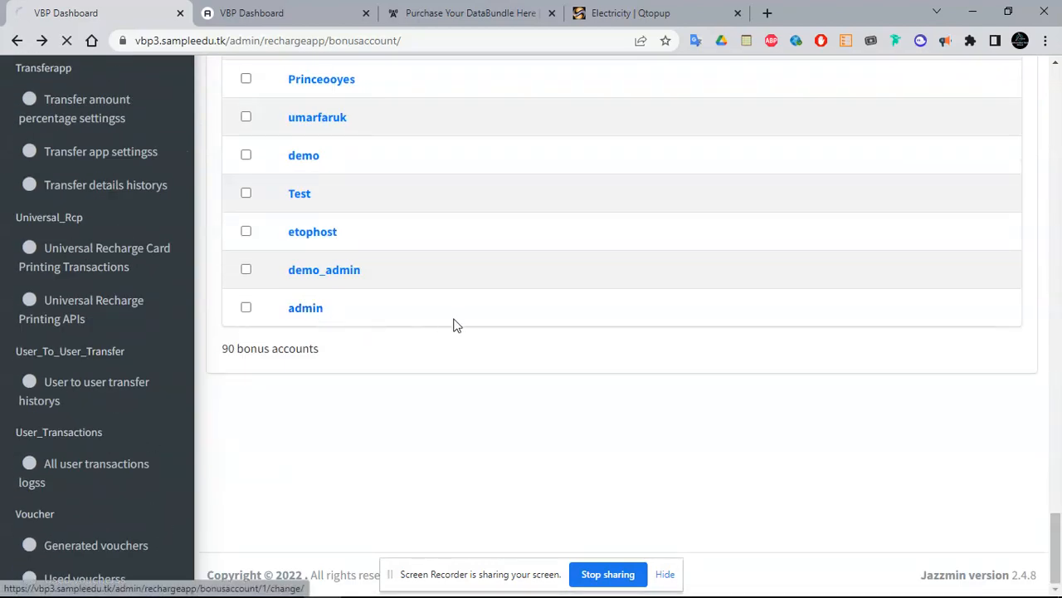
left_click(325, 308)
type("2000.00")
left_click(1003, 236)
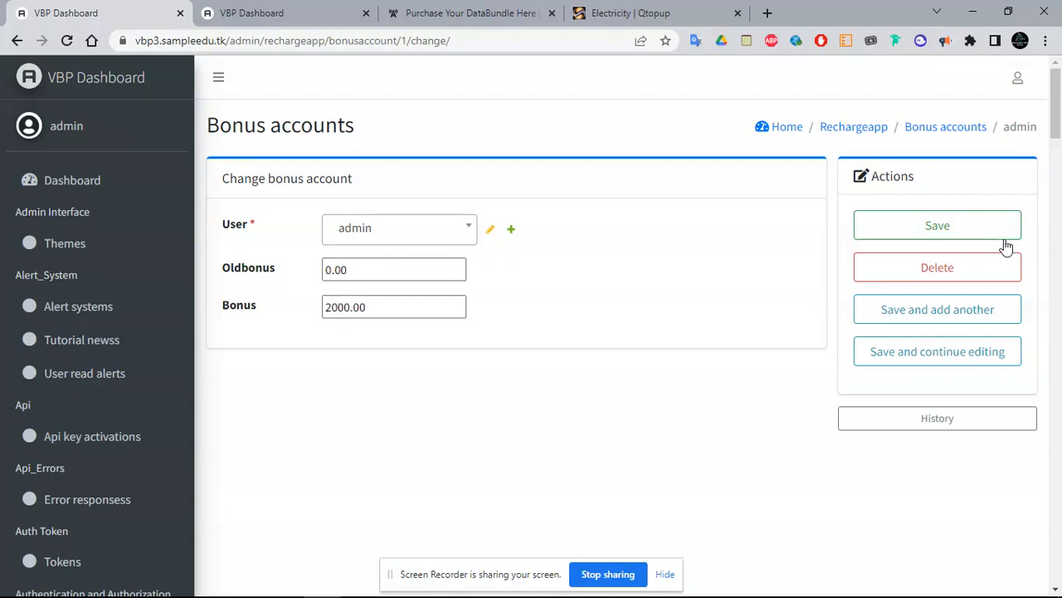
left_click(477, 10)
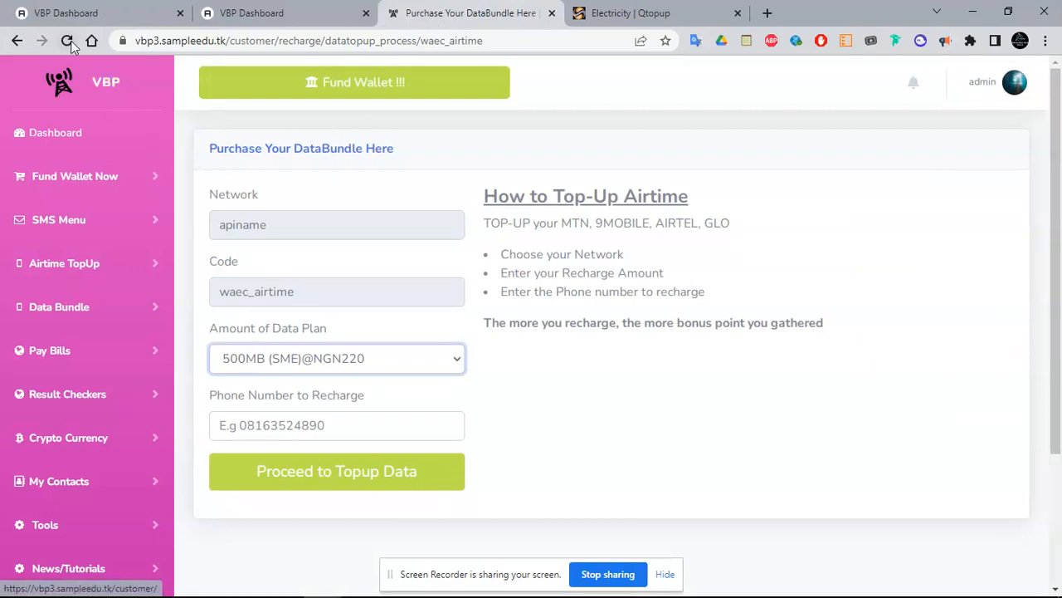
Redeem the 2000.00 bonus into wallet credit from the customer Dashboard's Bonus card
left_click(89, 146)
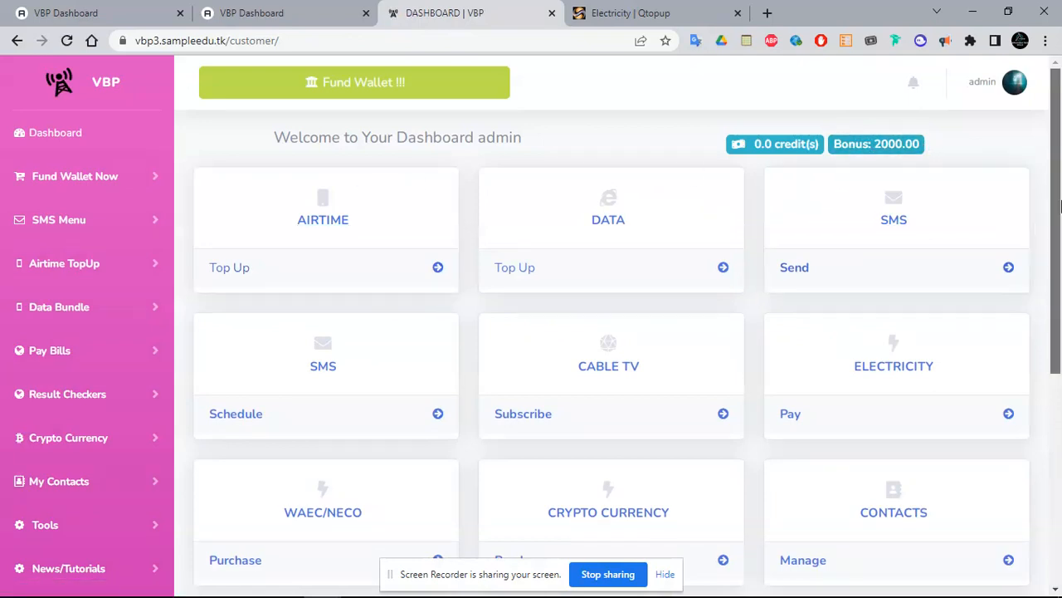
scroll(739, 336, "down", 4)
left_click(689, 337)
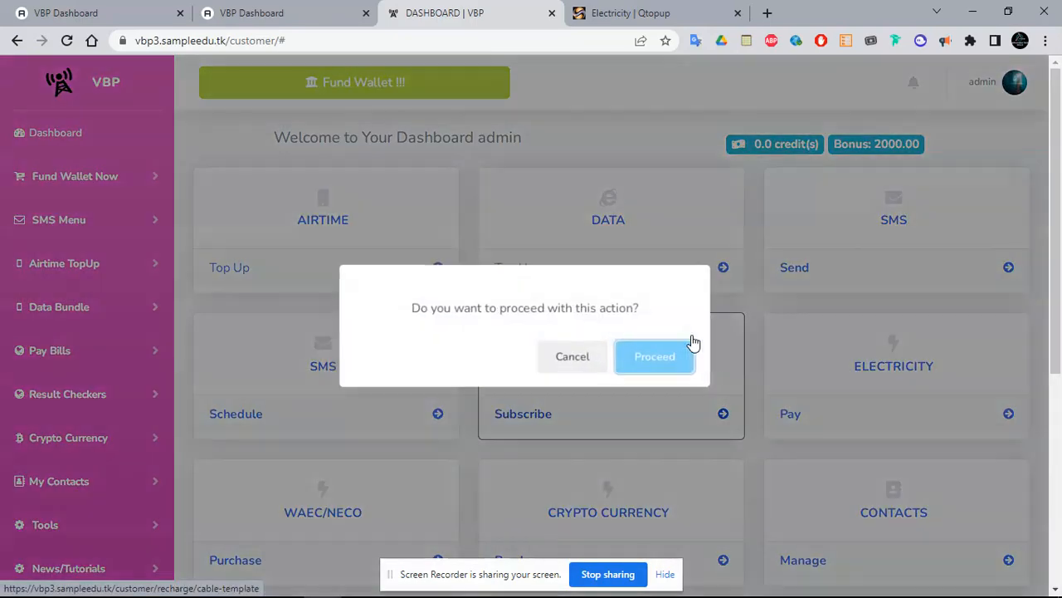
left_click(656, 359)
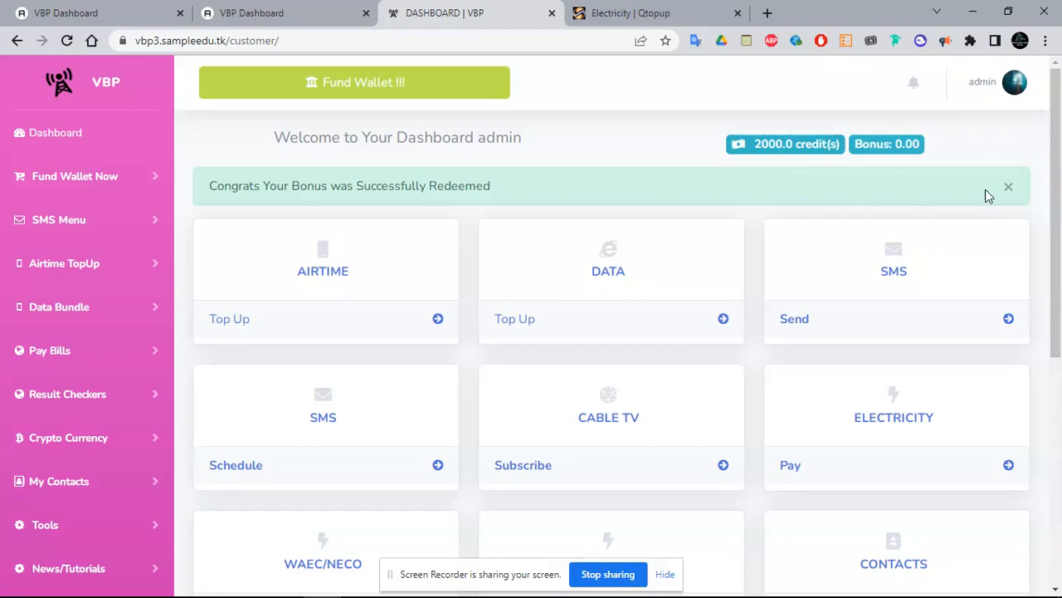
left_click(158, 13)
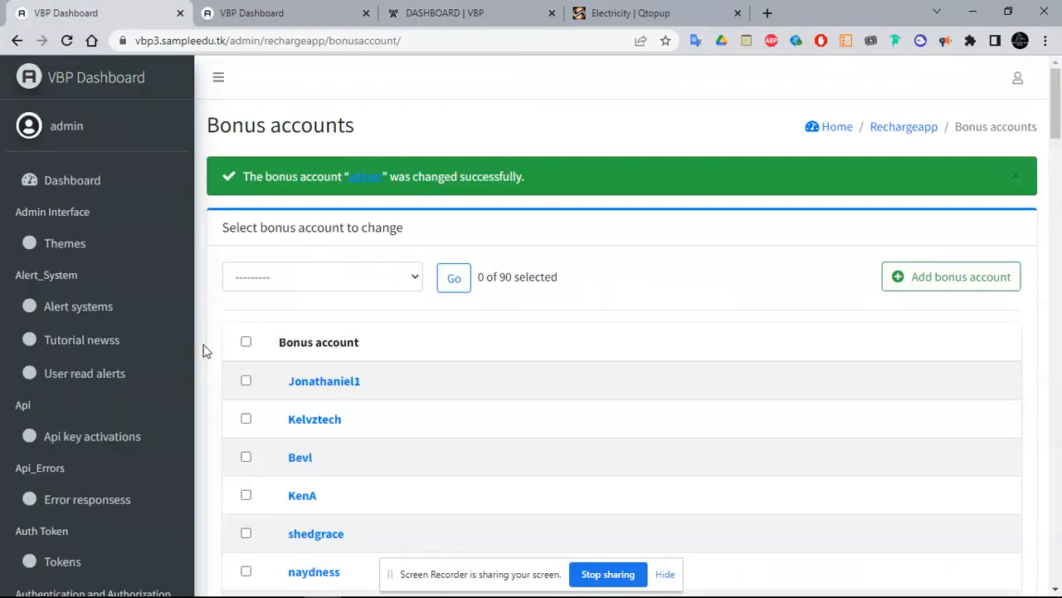
Open the Reseller levels and percentages list, which shows the single Bronze level, then view the customer dashboard
left_click_drag(1057, 99, 1055, 448)
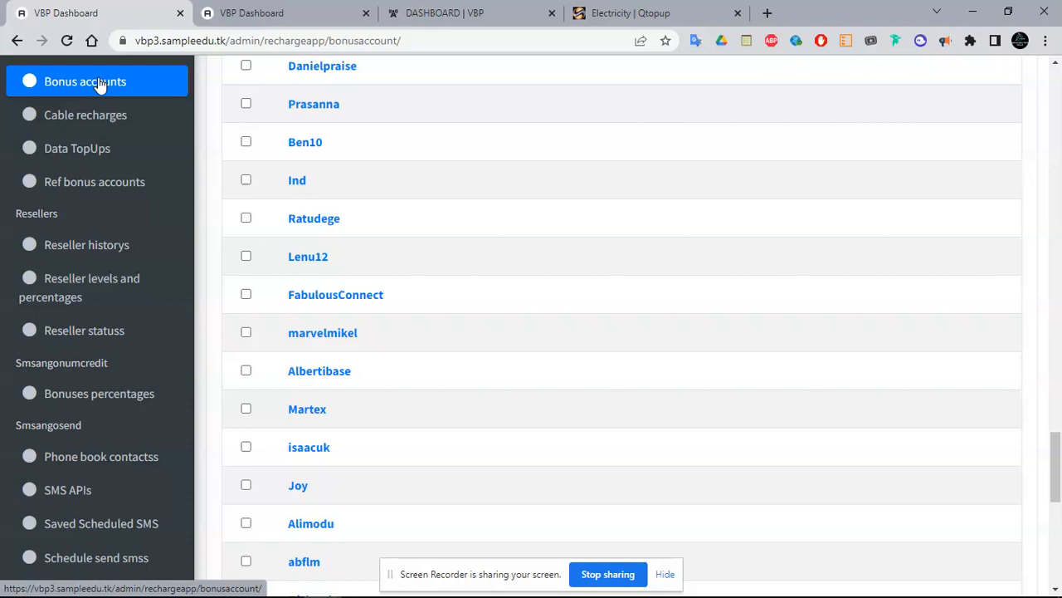
left_click(116, 291)
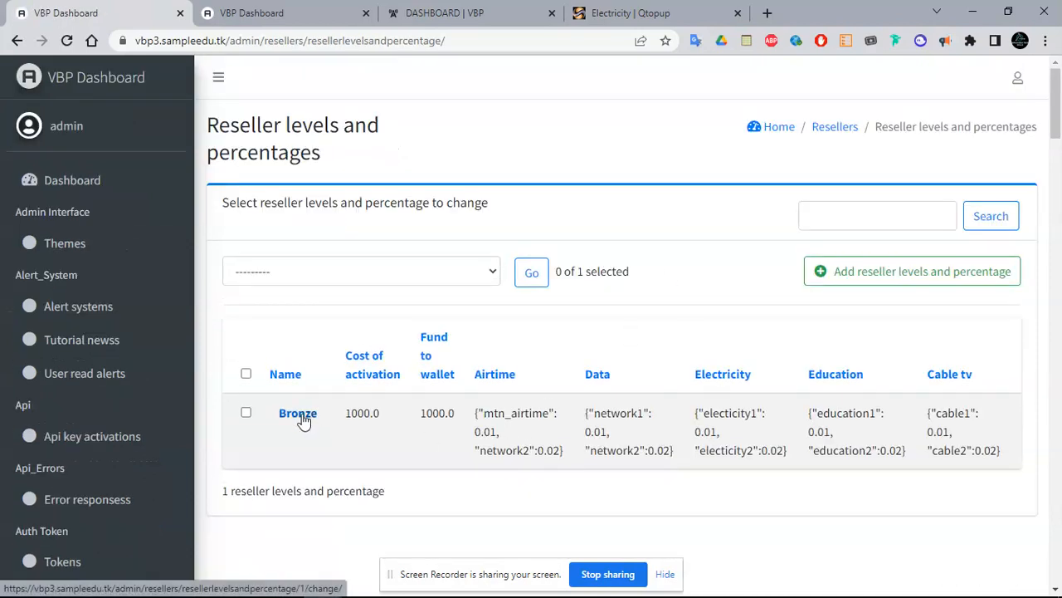
left_click(490, 8)
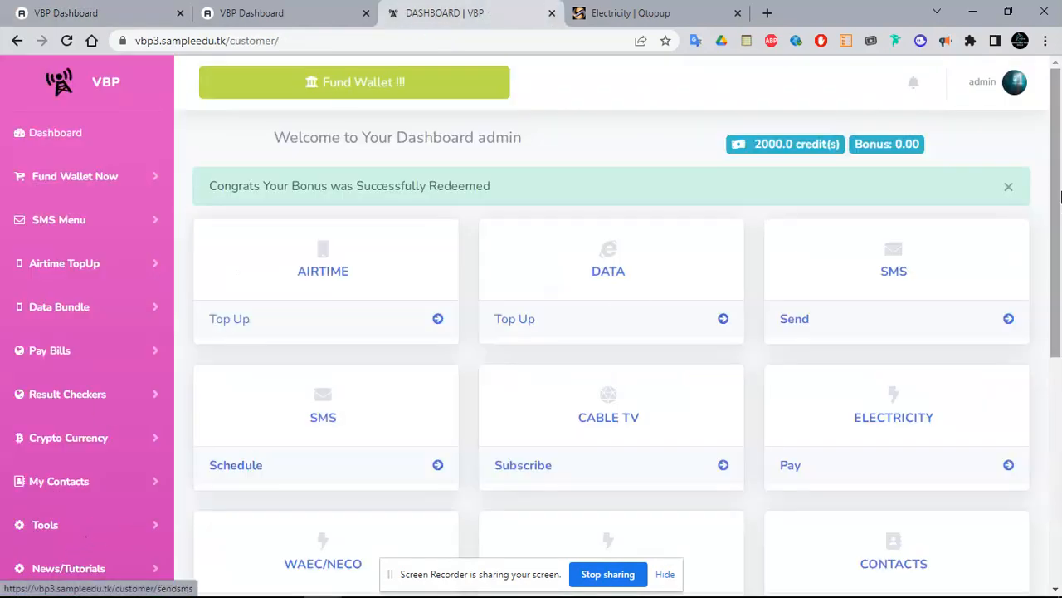
Open the Bronze reseller level and select its Fund to wallet value of 1000.0
left_click_drag(1060, 200, 1060, 322)
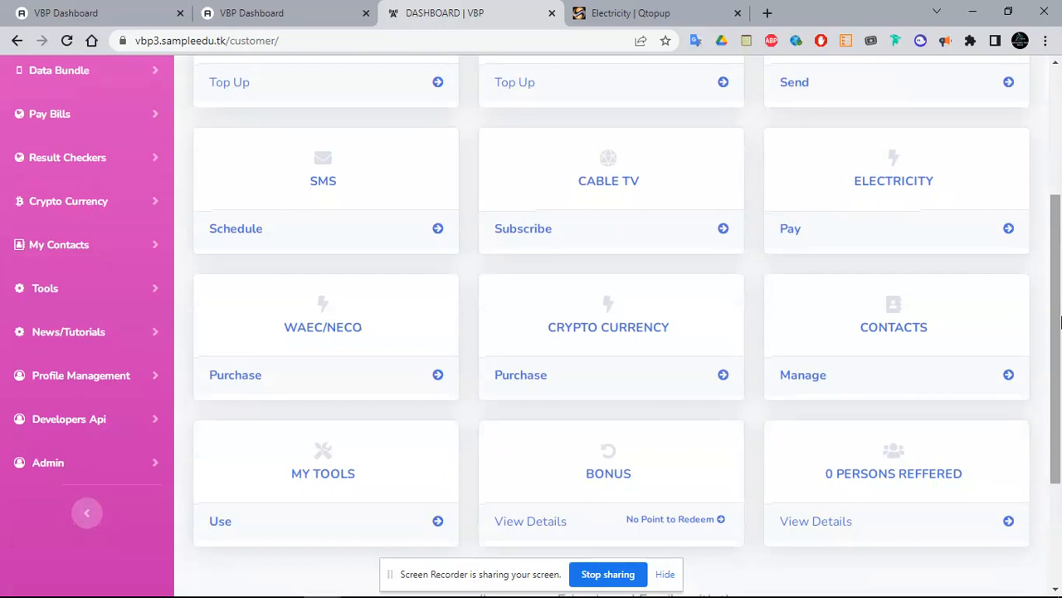
left_click(129, 9)
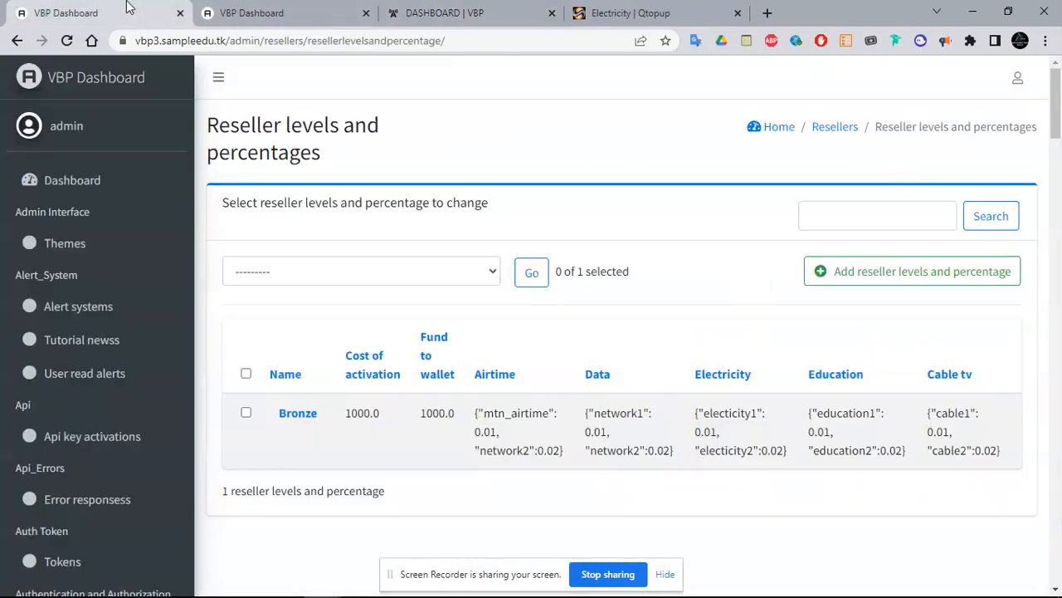
left_click(301, 414)
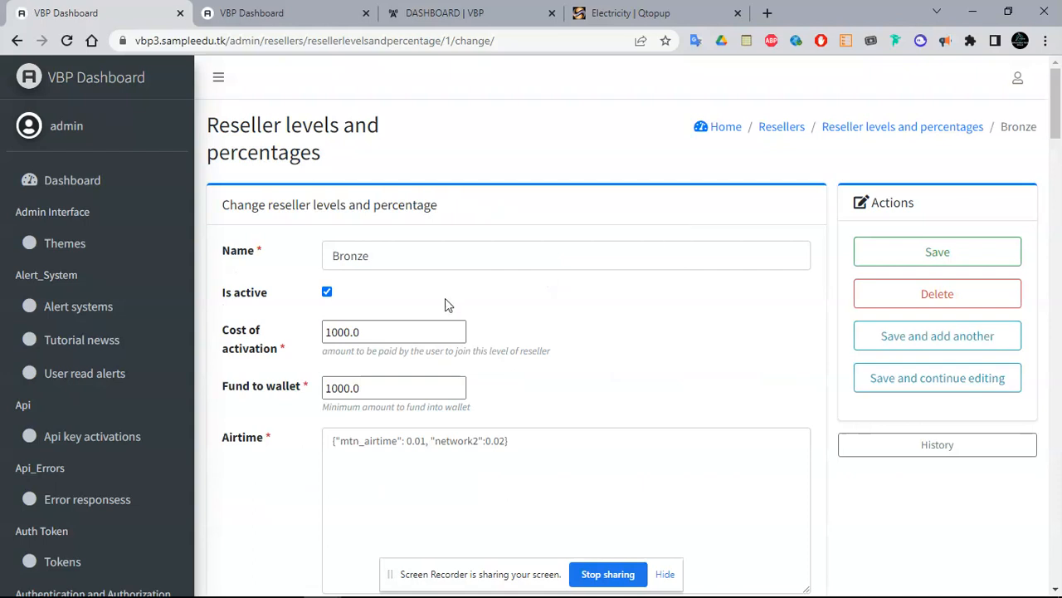
scroll(1058, 141, "down", 1)
scroll(1058, 141, "down", 1)
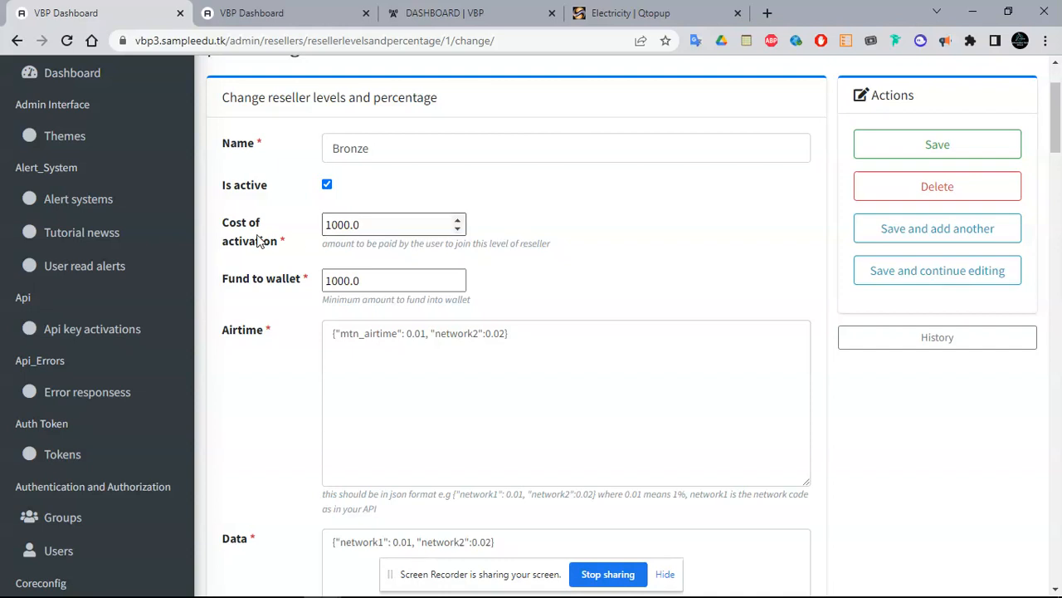
left_click(338, 278)
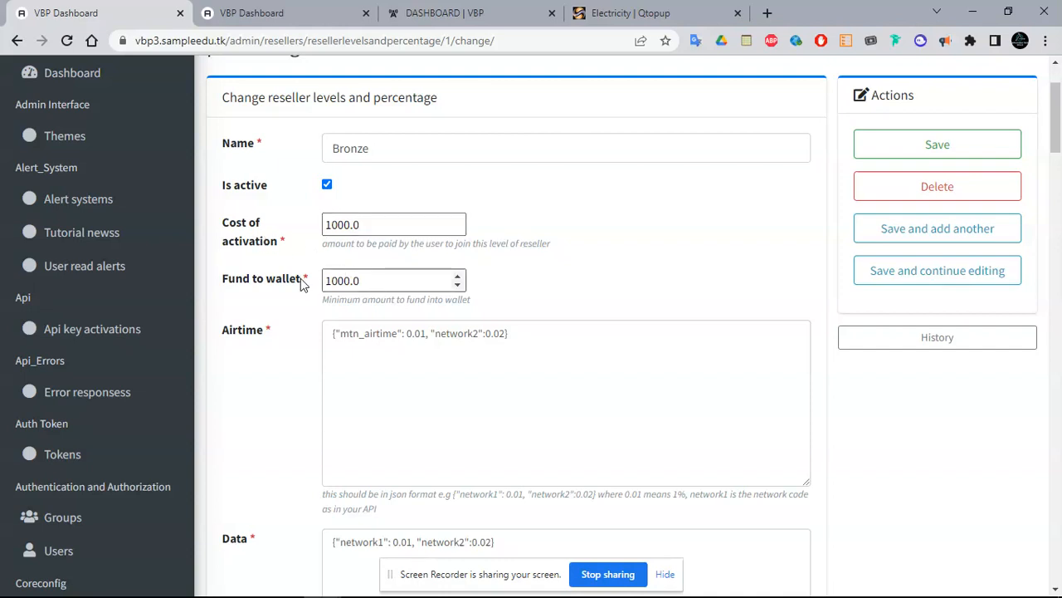
left_click_drag(366, 280, 318, 284)
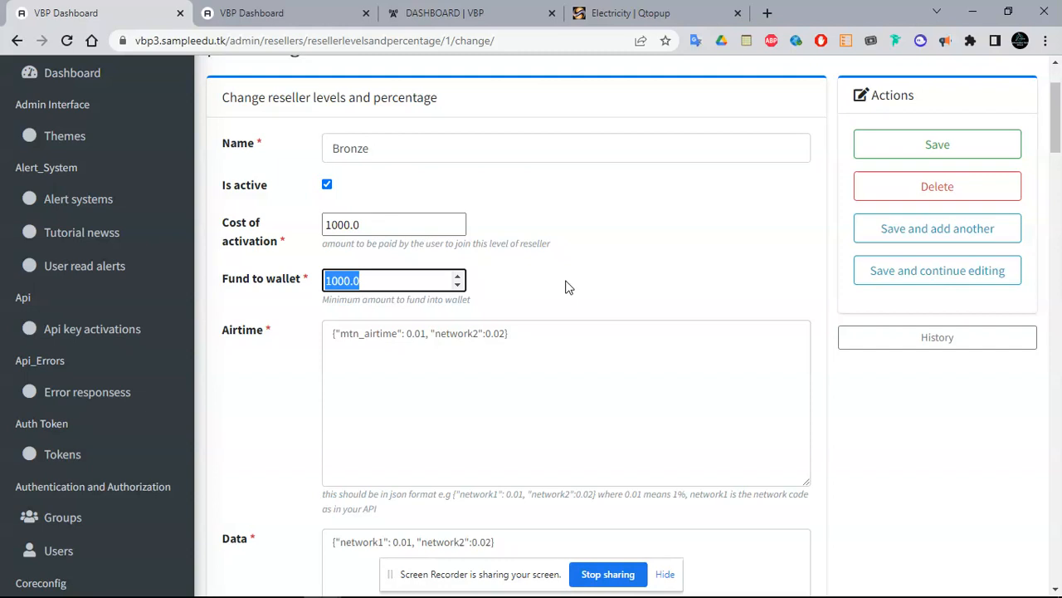
Change the mtn_airtime rate in Bronze's Airtime JSON from 0.01 to 0.03
left_click(404, 366)
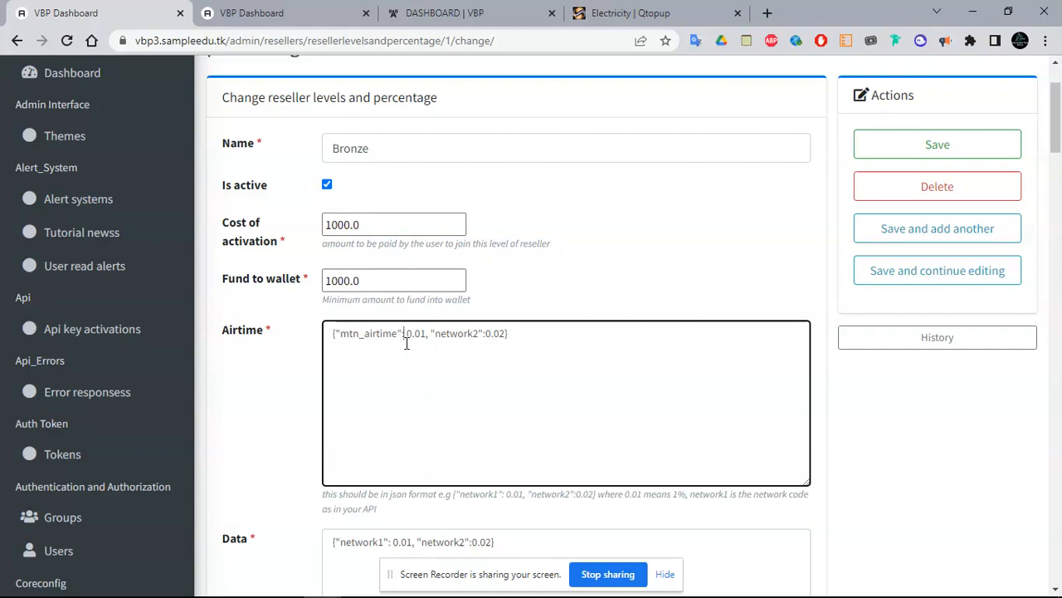
double_click(434, 146)
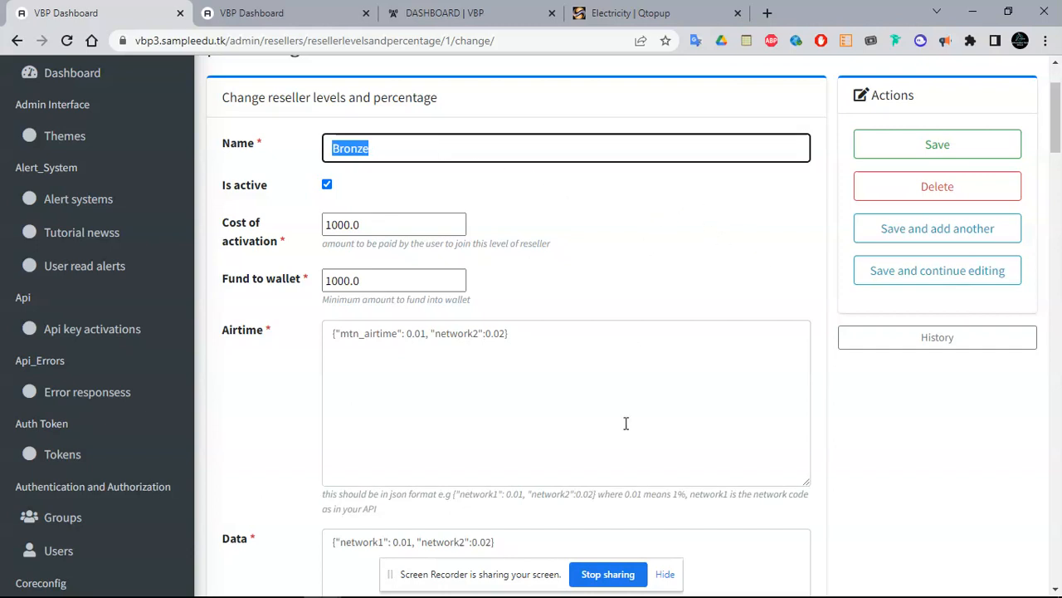
left_click(740, 583)
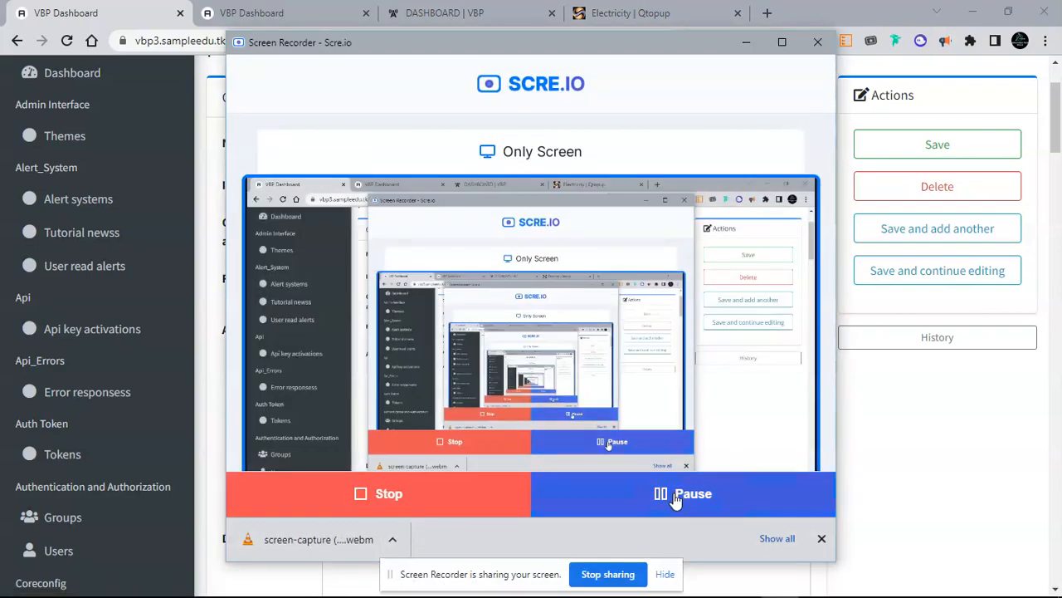
left_click(747, 41)
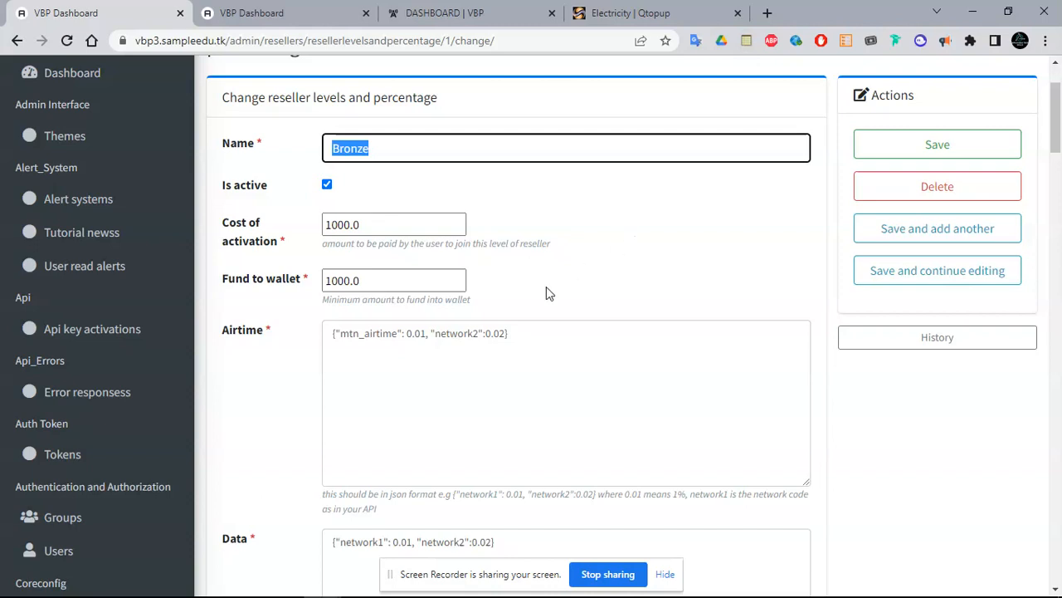
double_click(373, 334)
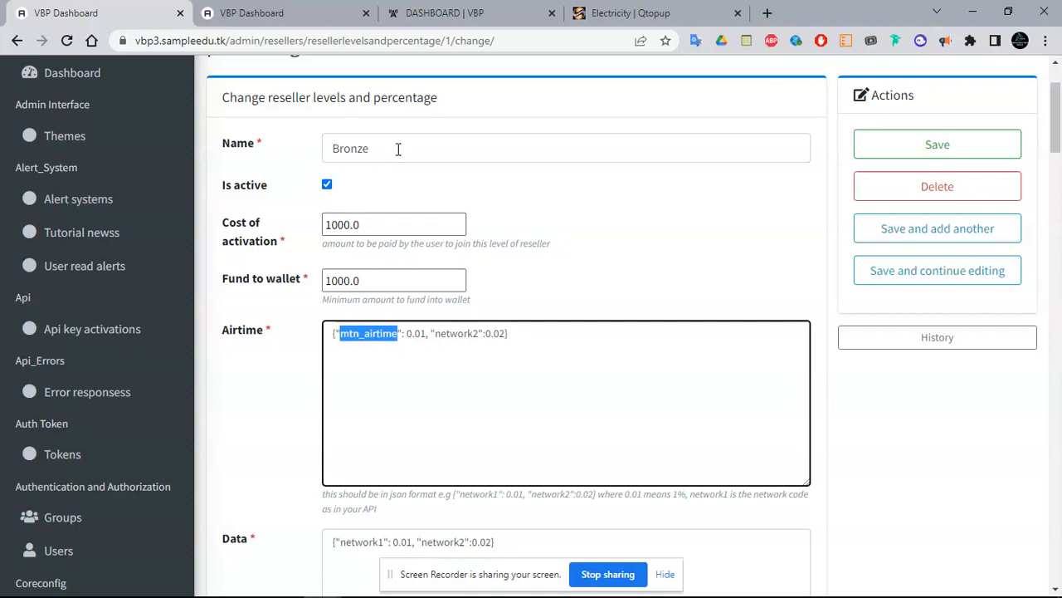
left_click_drag(396, 155, 309, 154)
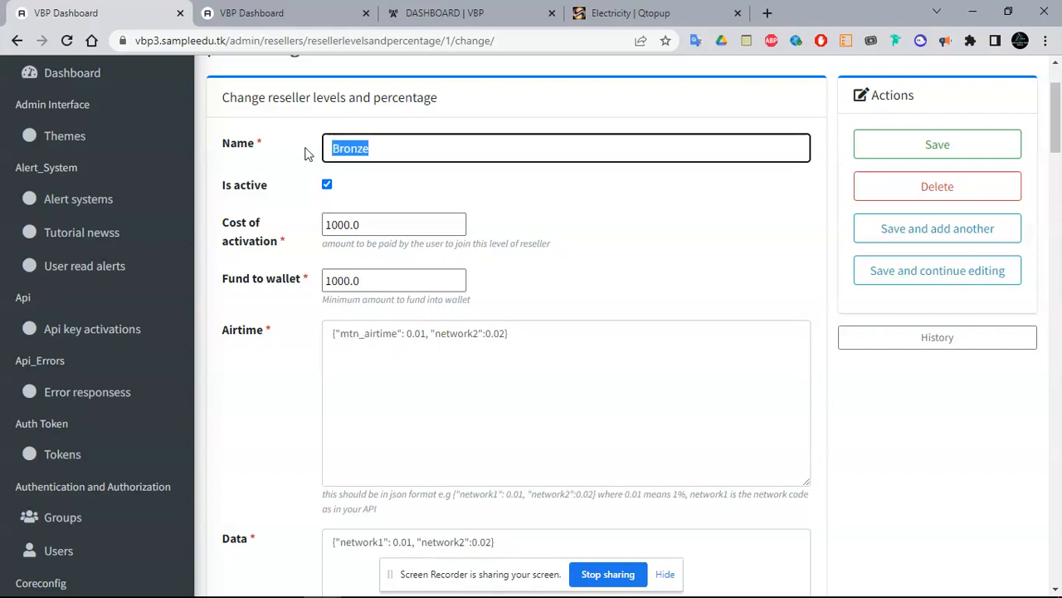
left_click(425, 334)
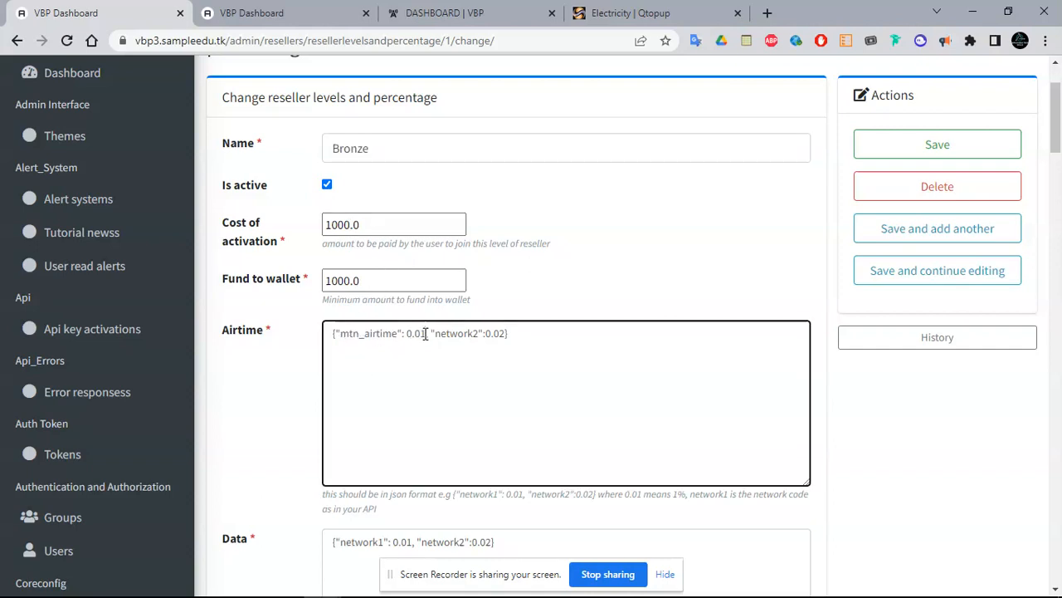
type("4")
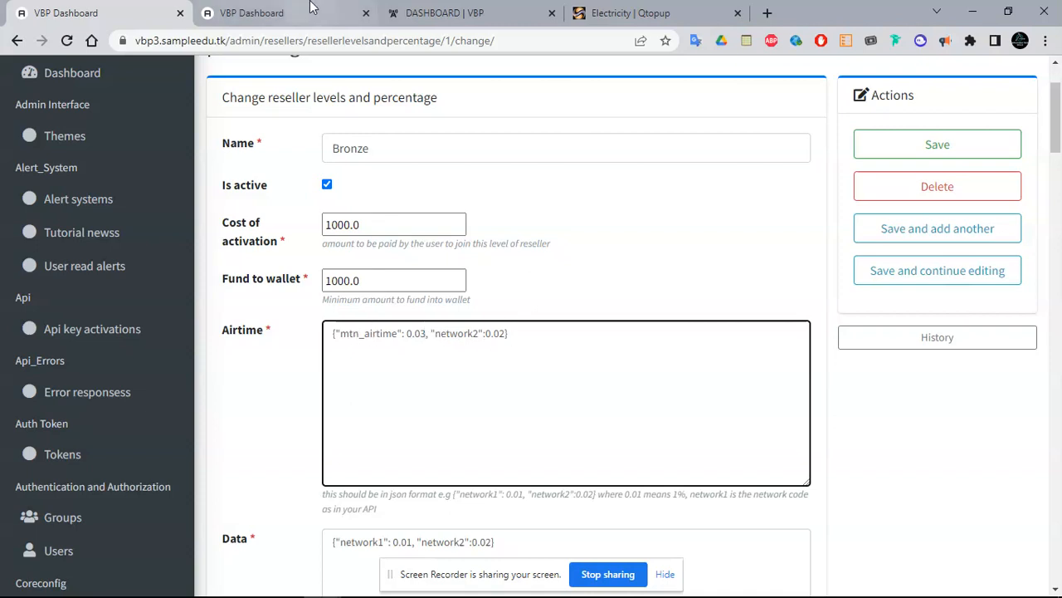
double_click(351, 335)
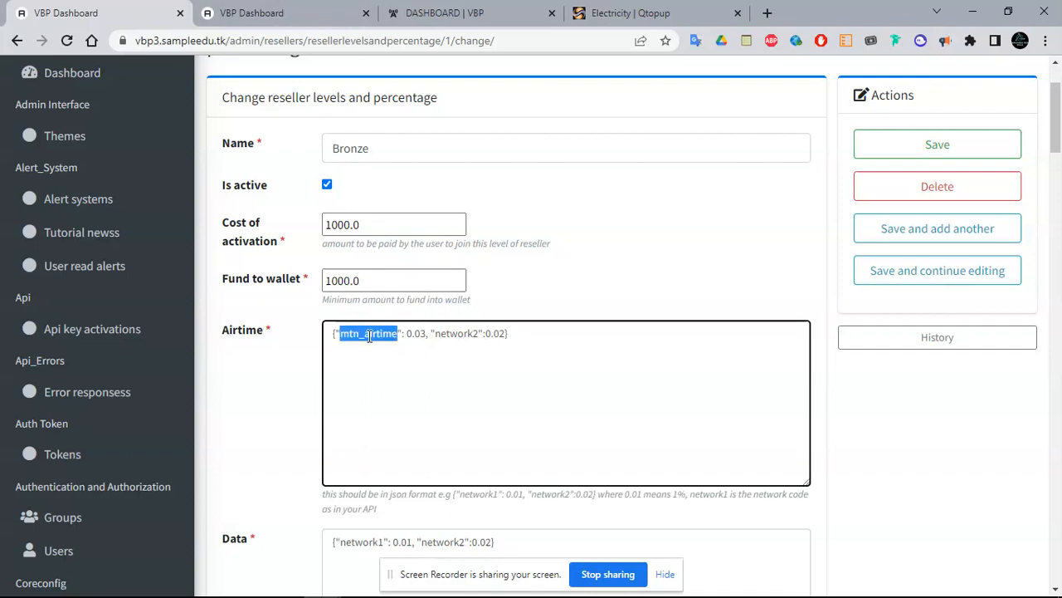
left_click(302, 8)
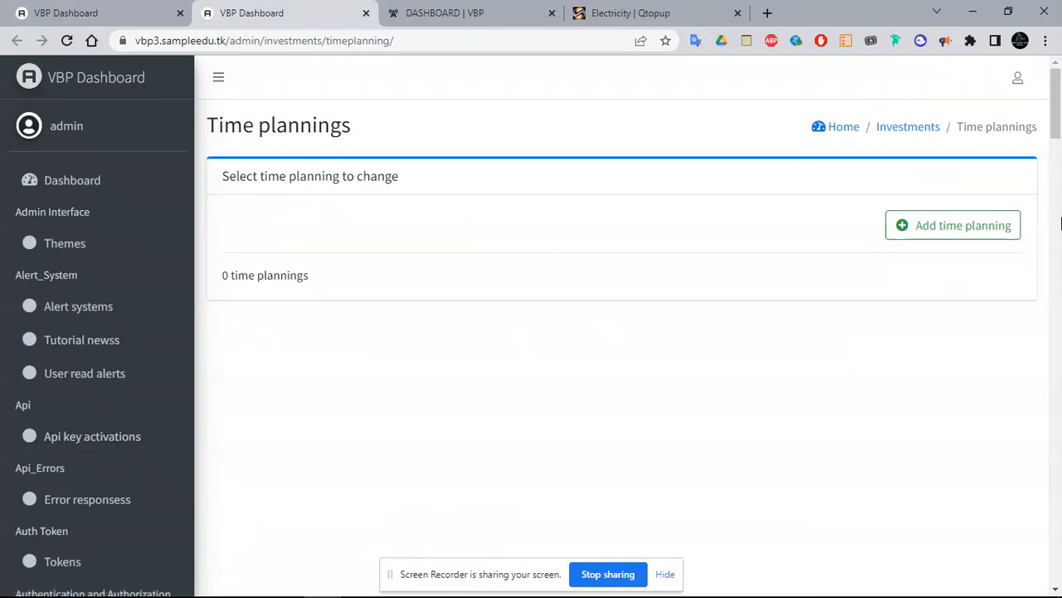
Look up the airtime recharge API identifiers mtn_airtime and mtn_sim, copying mtn_sim
left_click_drag(1058, 146, 1060, 470)
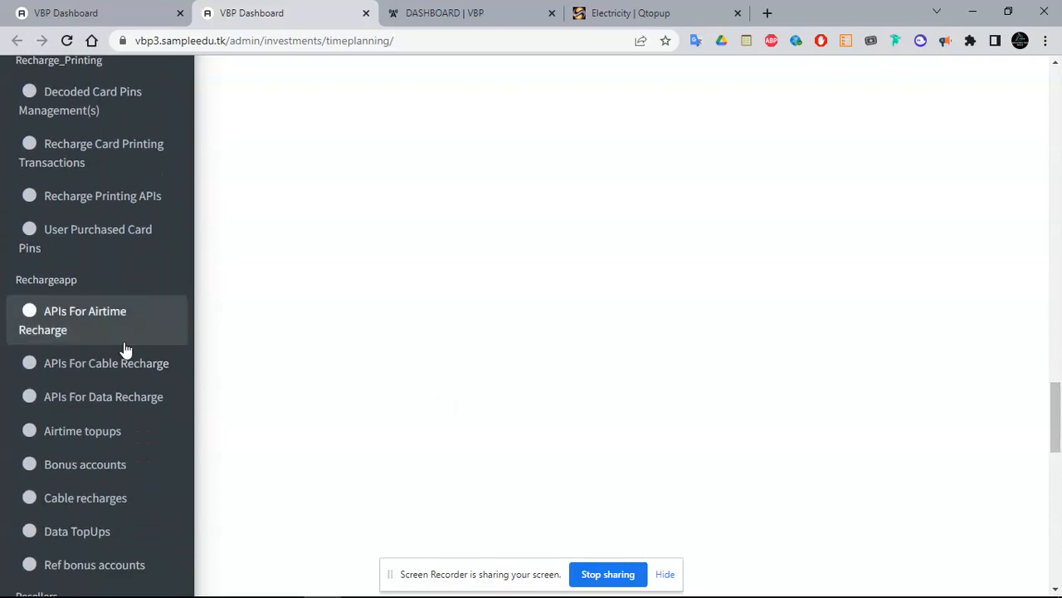
left_click(64, 329)
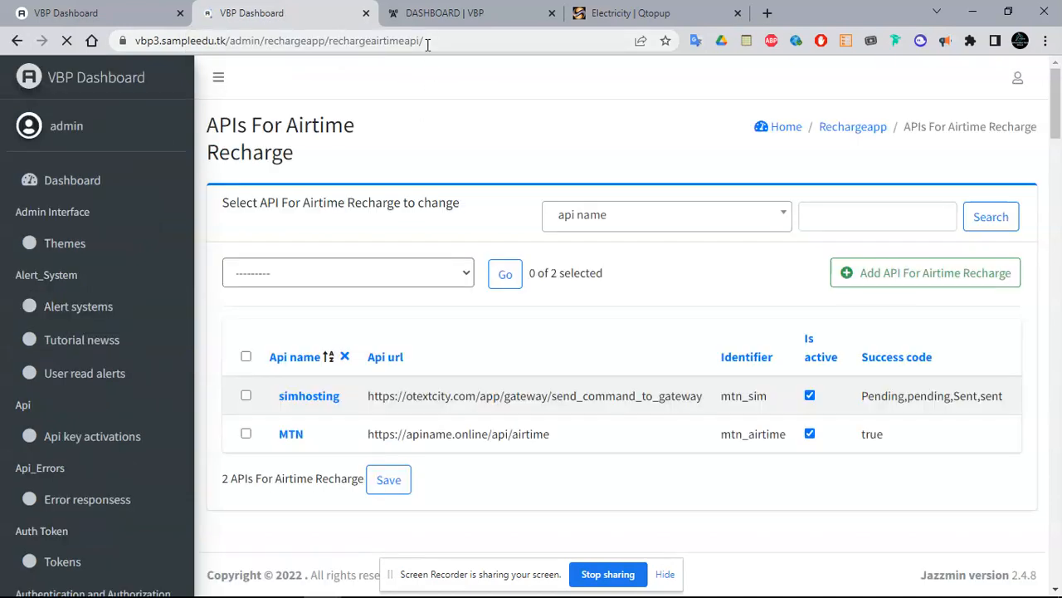
double_click(746, 432)
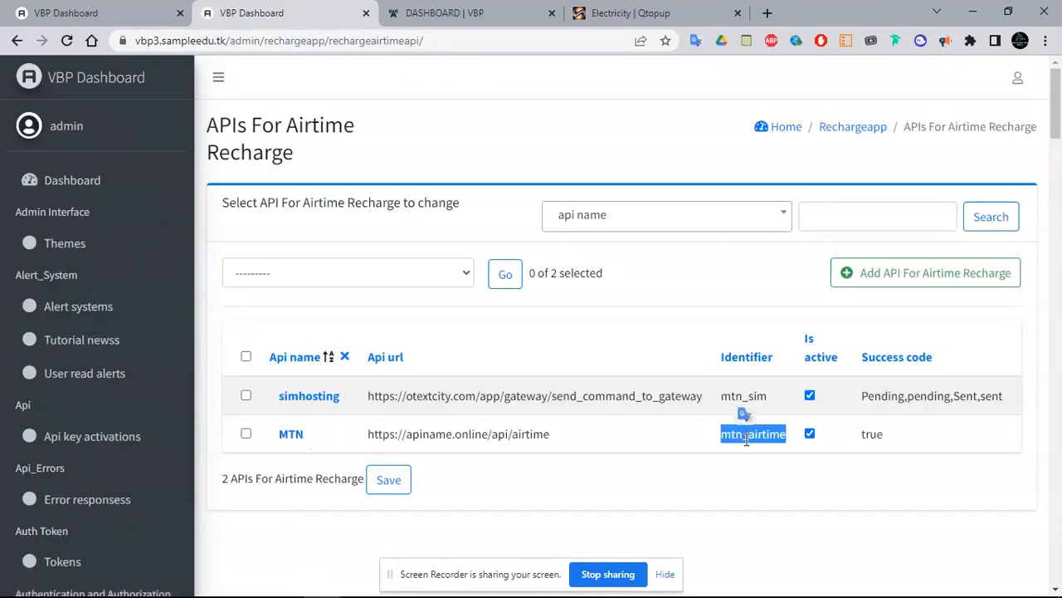
double_click(735, 397)
key("ctrl+c")
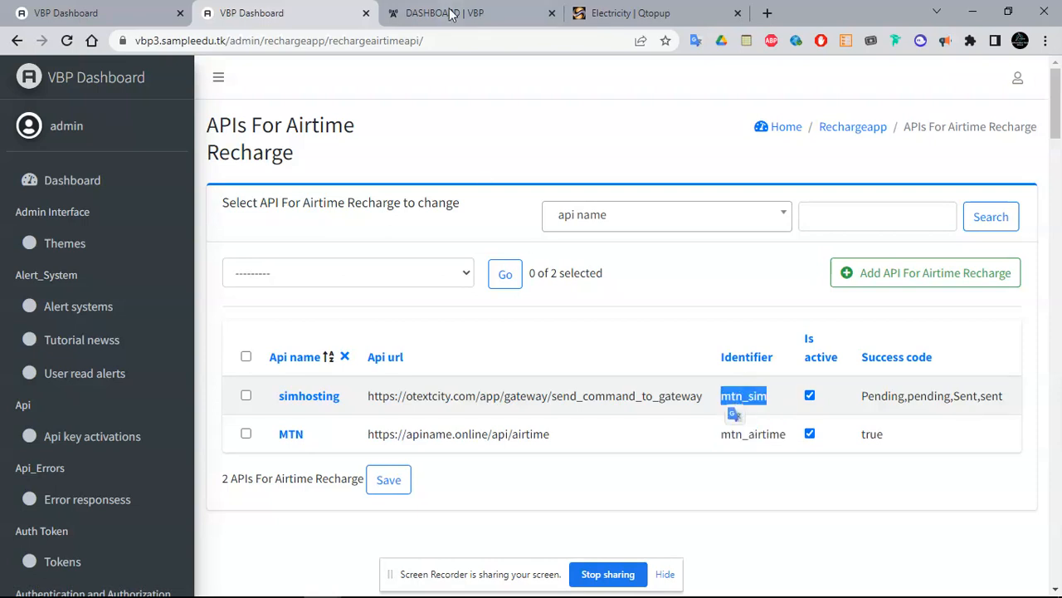
left_click(116, 10)
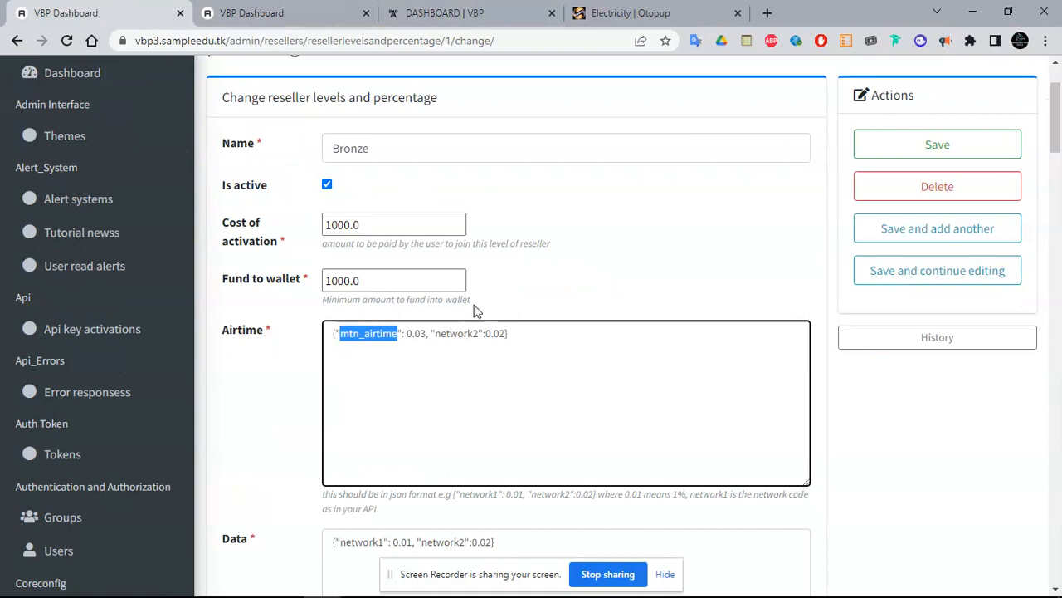
Replace network2 with mtn_sim and add "thirdone": 0.003 to the Bronze Airtime JSON
double_click(456, 333)
key("ctrl+v")
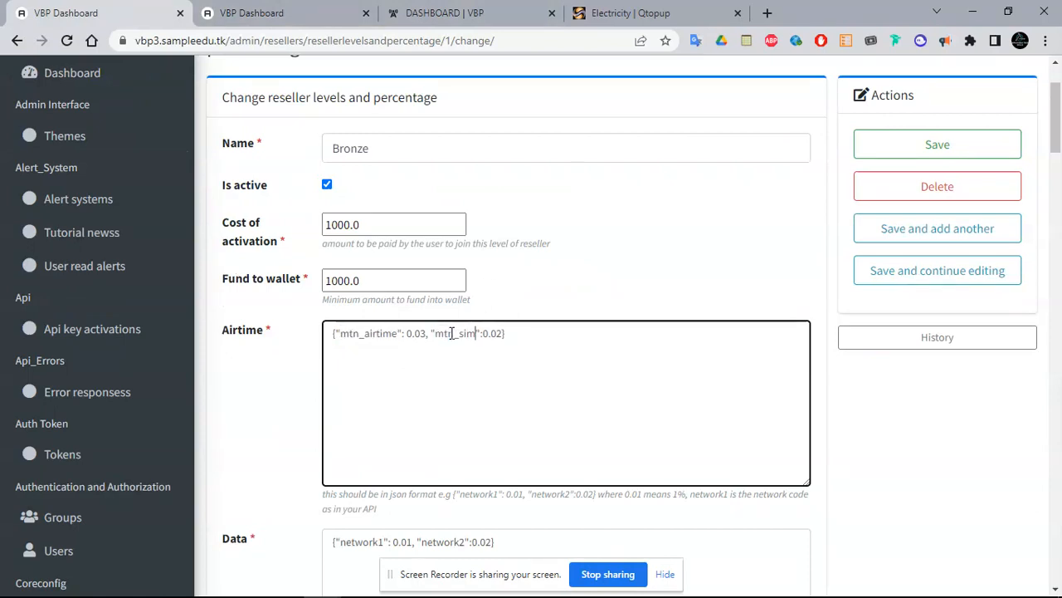
type(", \"\"thirdone")
key("Right")
type(": 0.003")
left_click(502, 332)
type(",")
left_click_drag(1061, 115, 1061, 130)
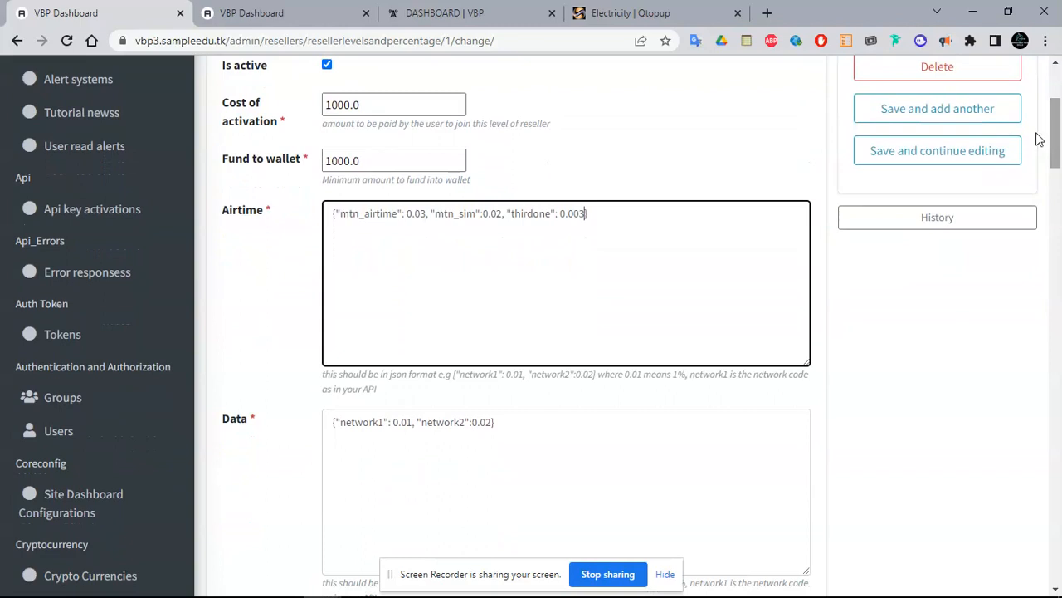
left_click_drag(425, 215, 415, 214)
scroll(1059, 148, "down", 2)
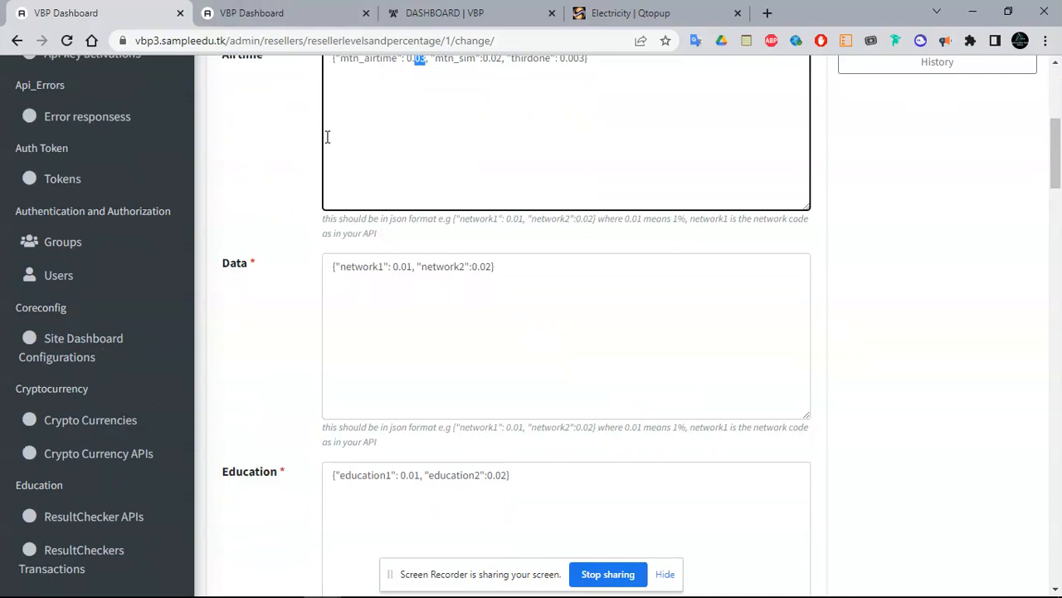
Open the apiname data recharge API, identifier waec_airtime, in the second tab
left_click(291, 11)
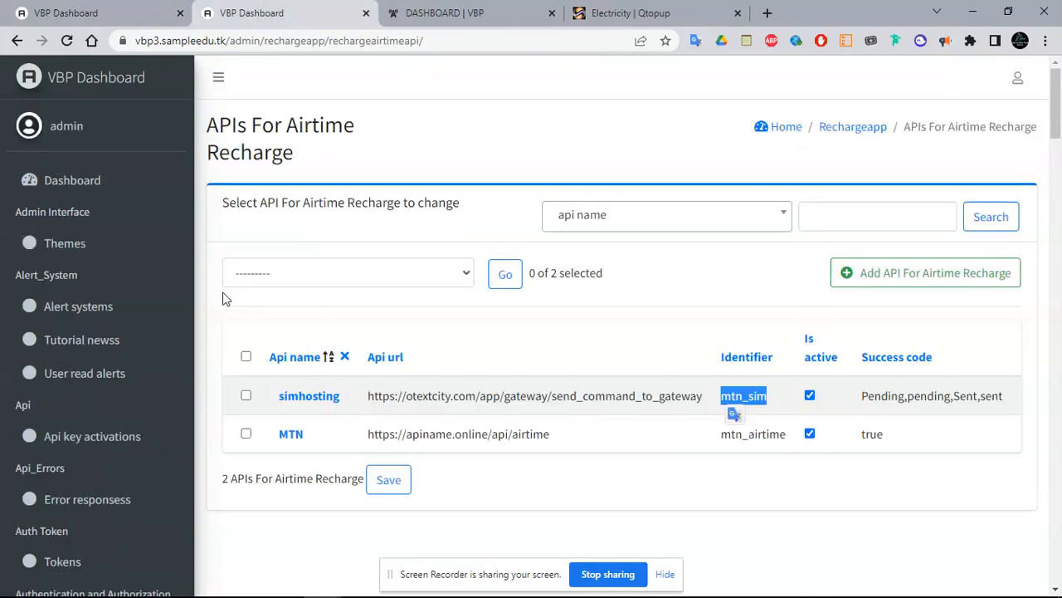
left_click_drag(1059, 125, 1059, 142)
scroll(1060, 143, "up", 2)
left_click(878, 112)
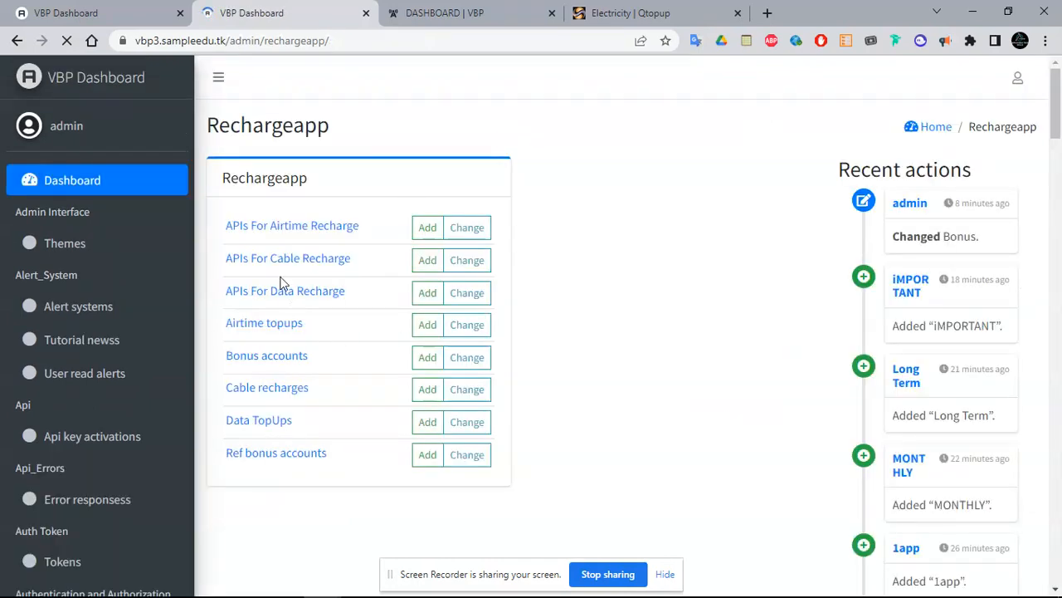
left_click(287, 292)
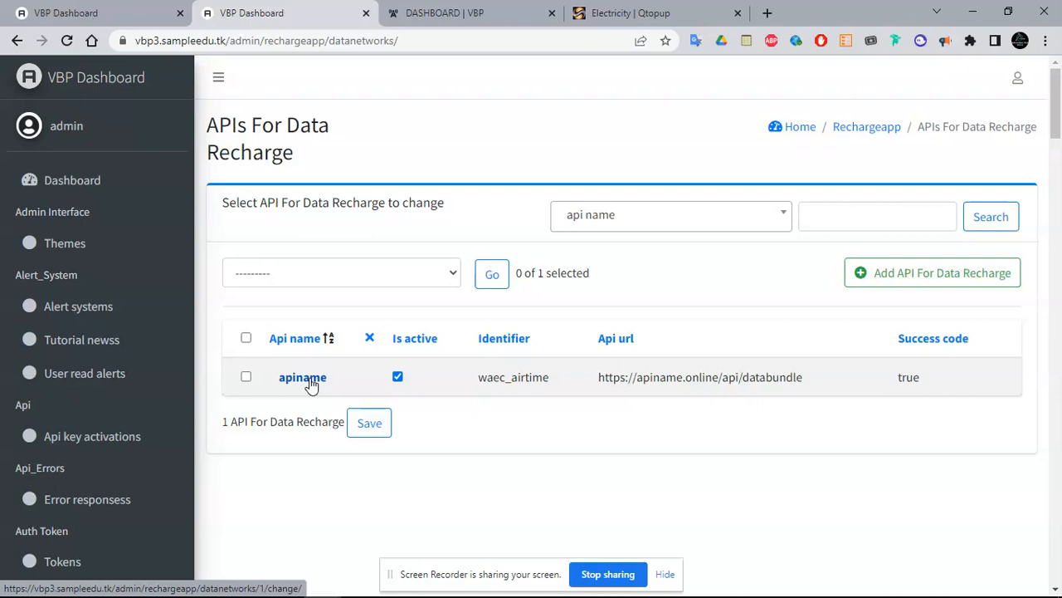
left_click(305, 379)
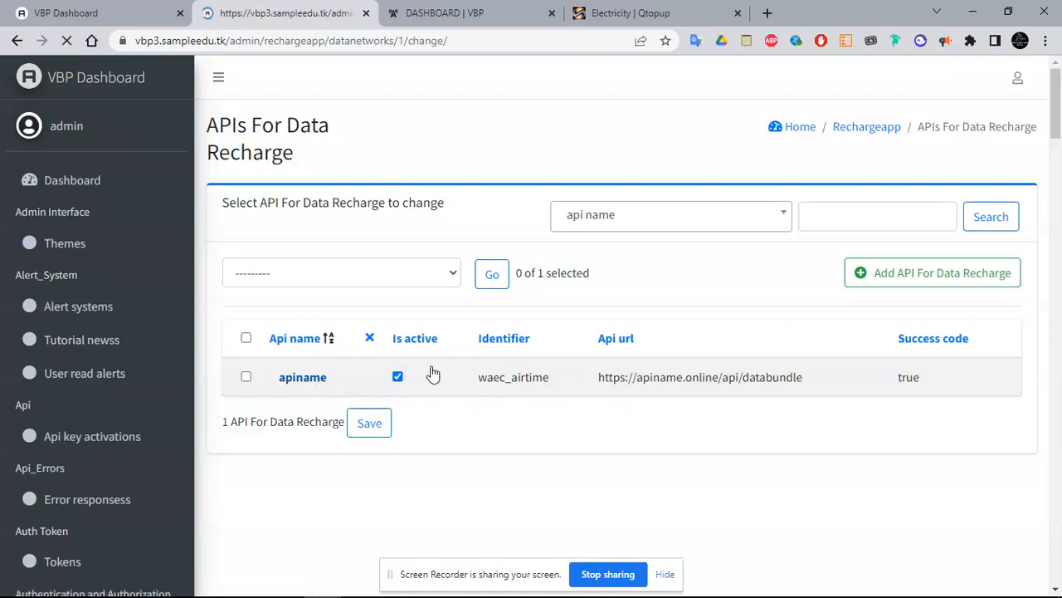
Copy its network data amount line and select network1 in the Bronze Data JSON
left_click_drag(1059, 130, 1057, 257)
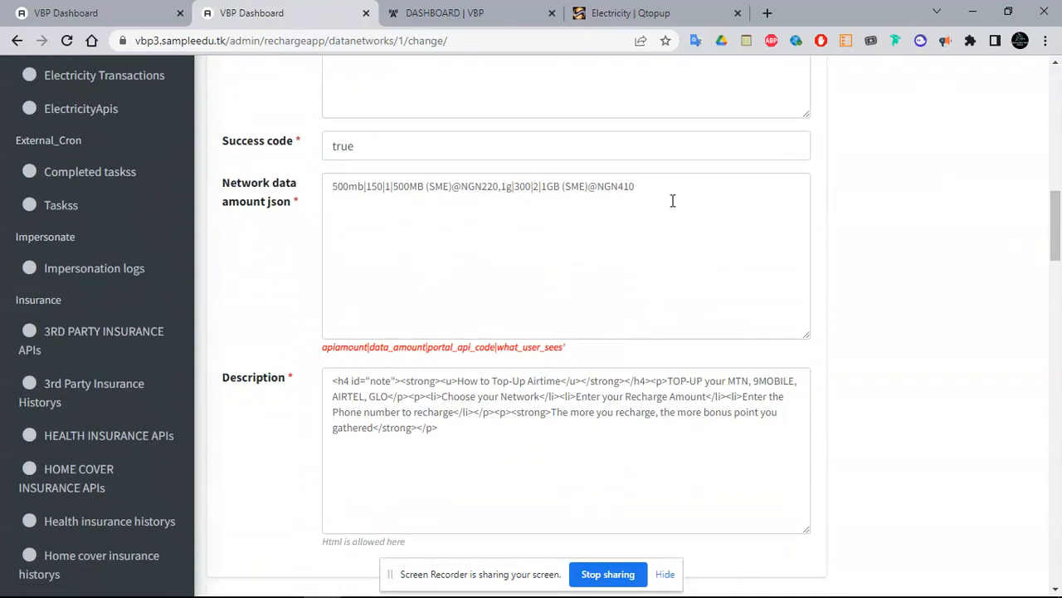
double_click(630, 218)
triple_click(630, 217)
key("ctrl+c")
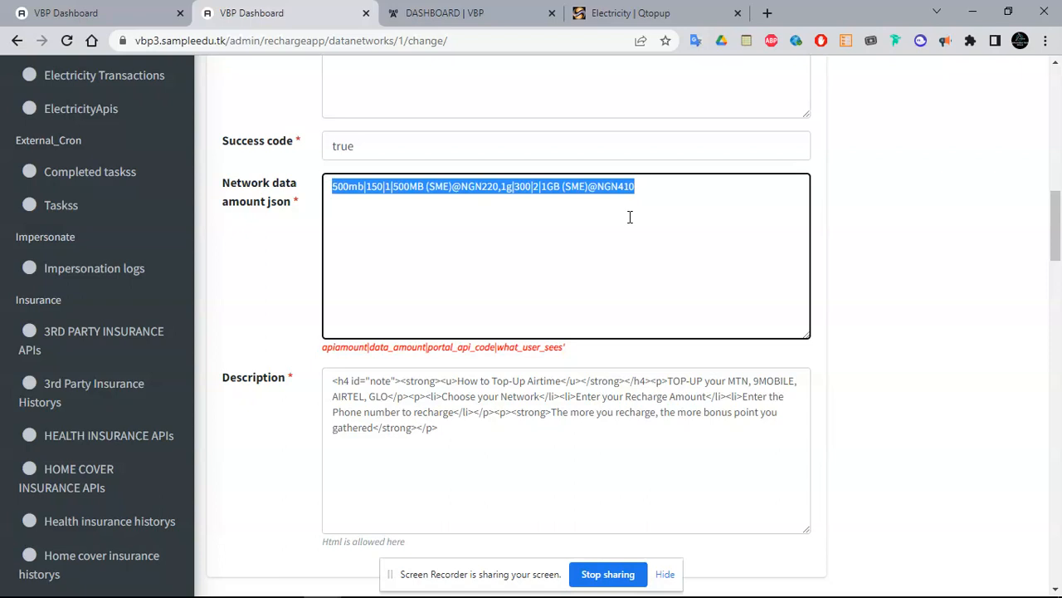
key("ctrl+shift+Tab")
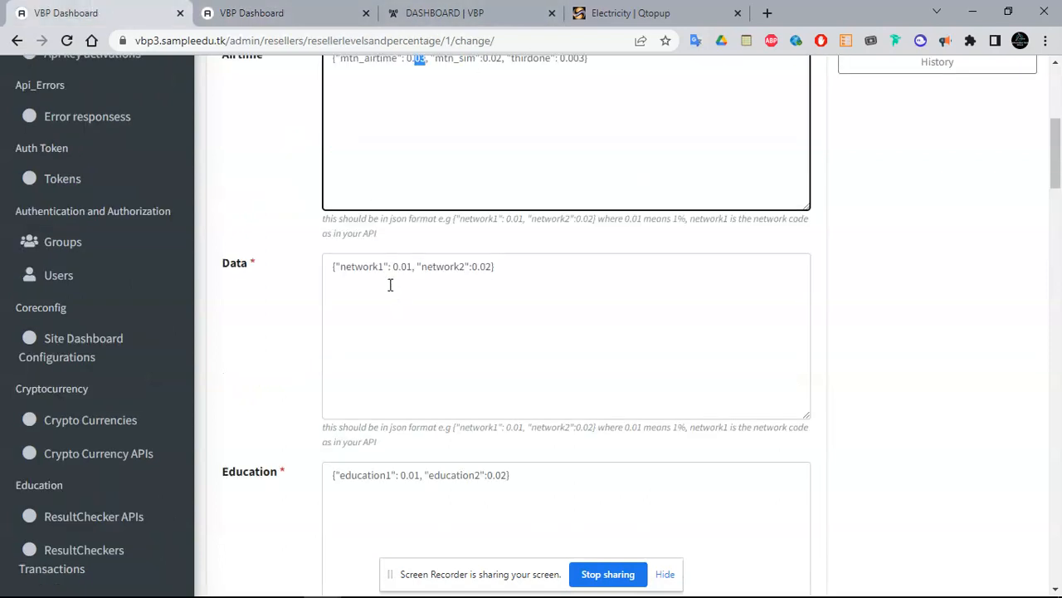
double_click(365, 265)
Rename network1 to waec_airtime, set its value to the pasted 500mb/1g amount string, and add a comma
type("wae")
type("c\":")
type("_airtime")
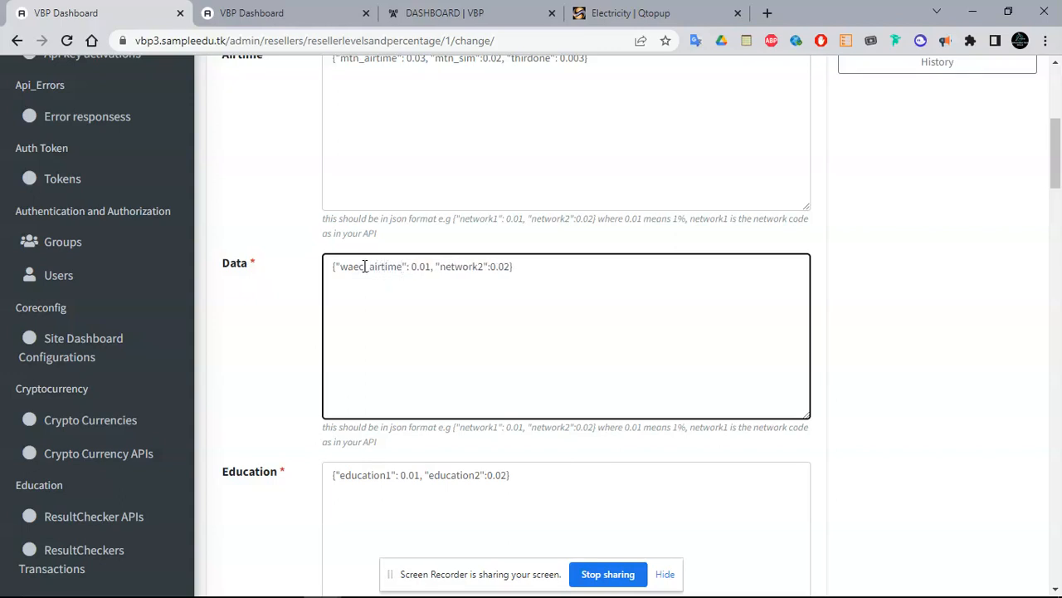
left_click_drag(433, 265, 412, 266)
type("0")
key("ctrl+v")
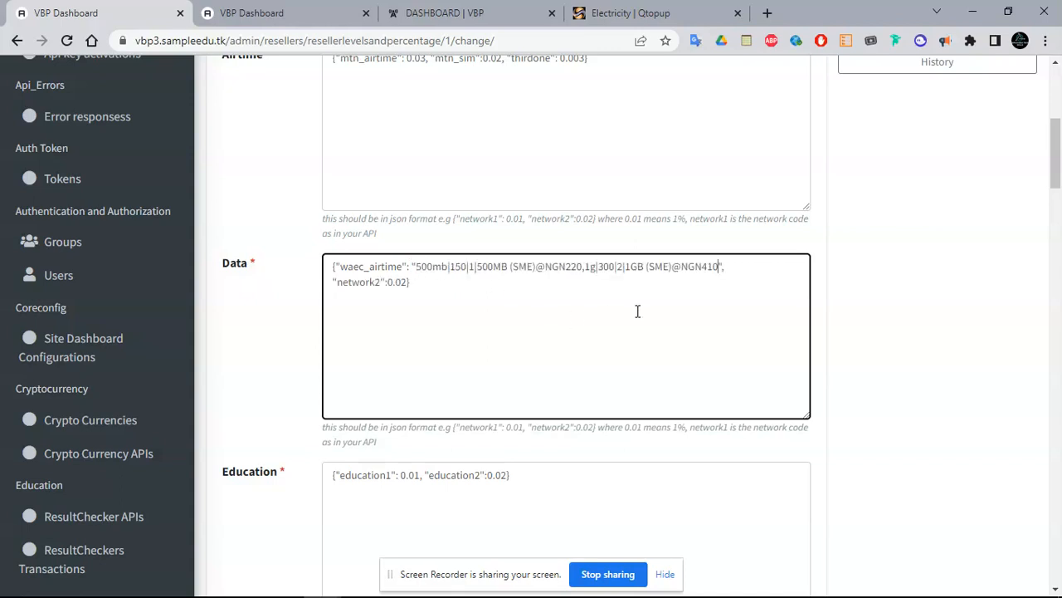
left_click(724, 267)
type(",")
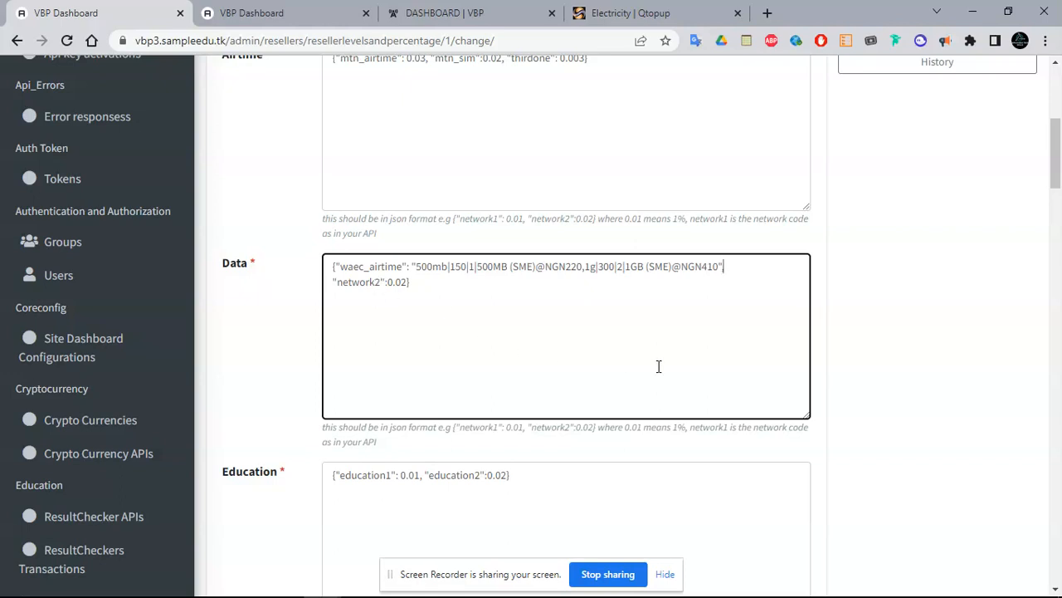
Replace the electicity1 key with eko_prepaid in the Electricity rates
scroll(1057, 173, "down", 1)
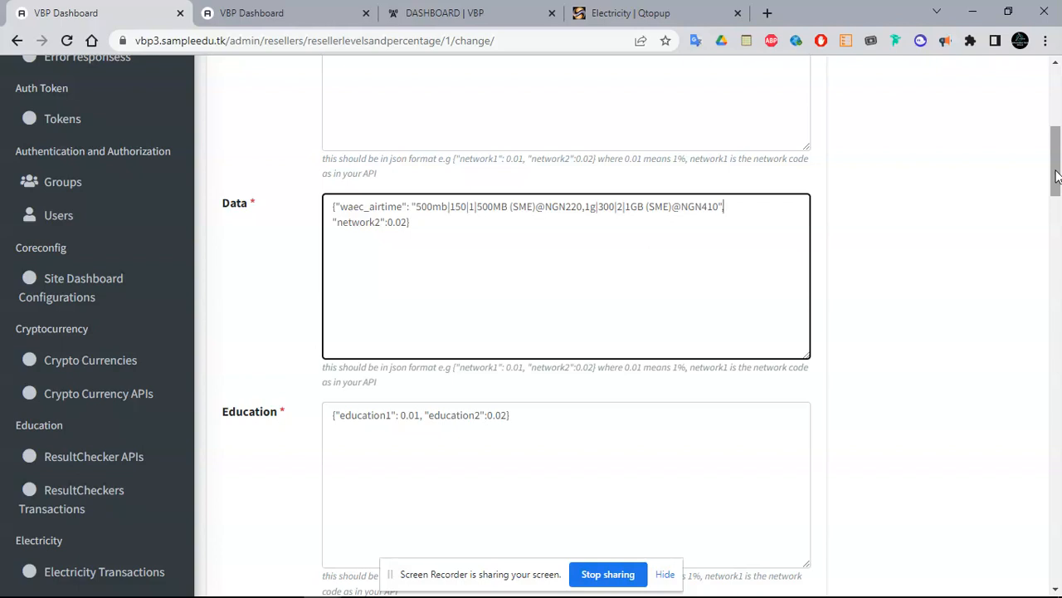
left_click_drag(1059, 142, 1060, 178)
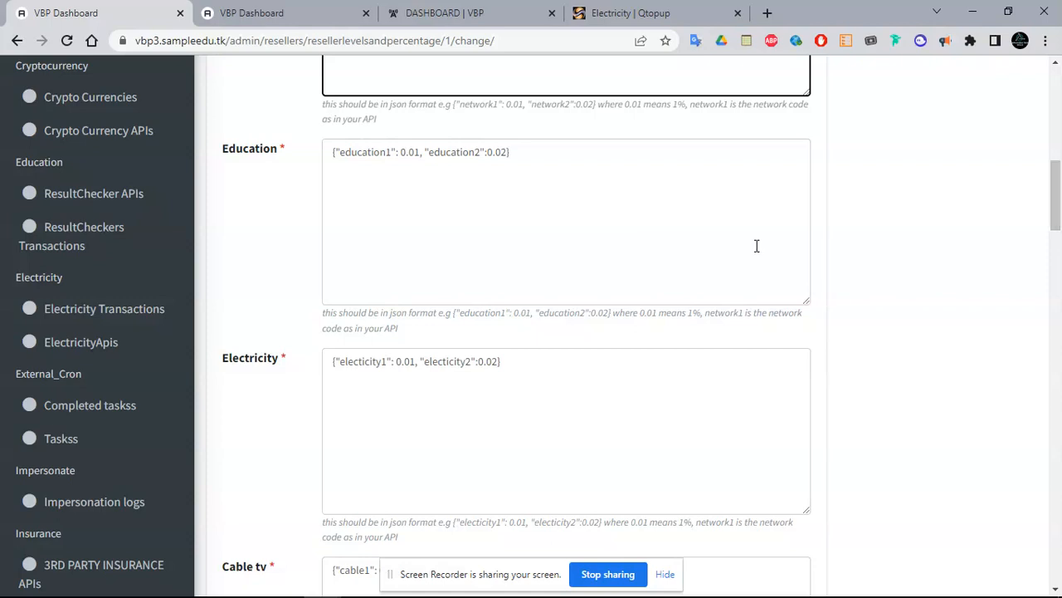
left_click_drag(1060, 197, 1059, 170)
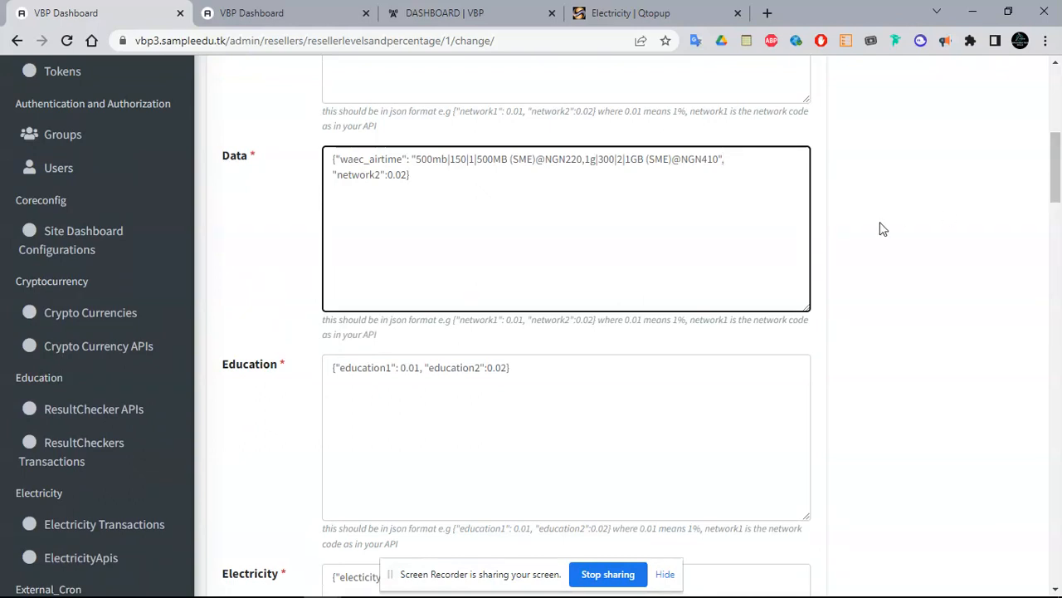
left_click(778, 582)
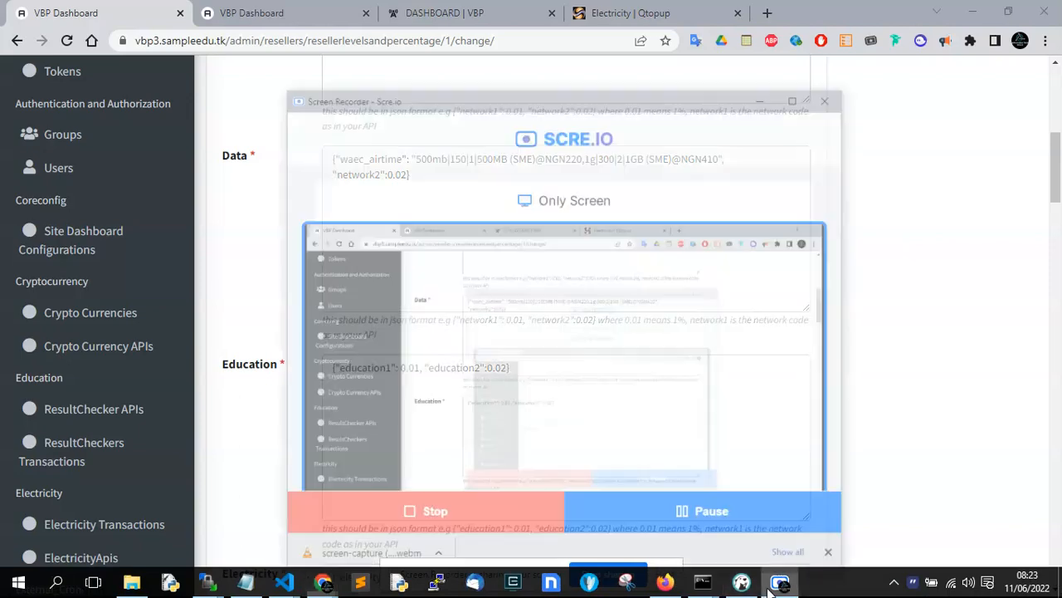
left_click(772, 585)
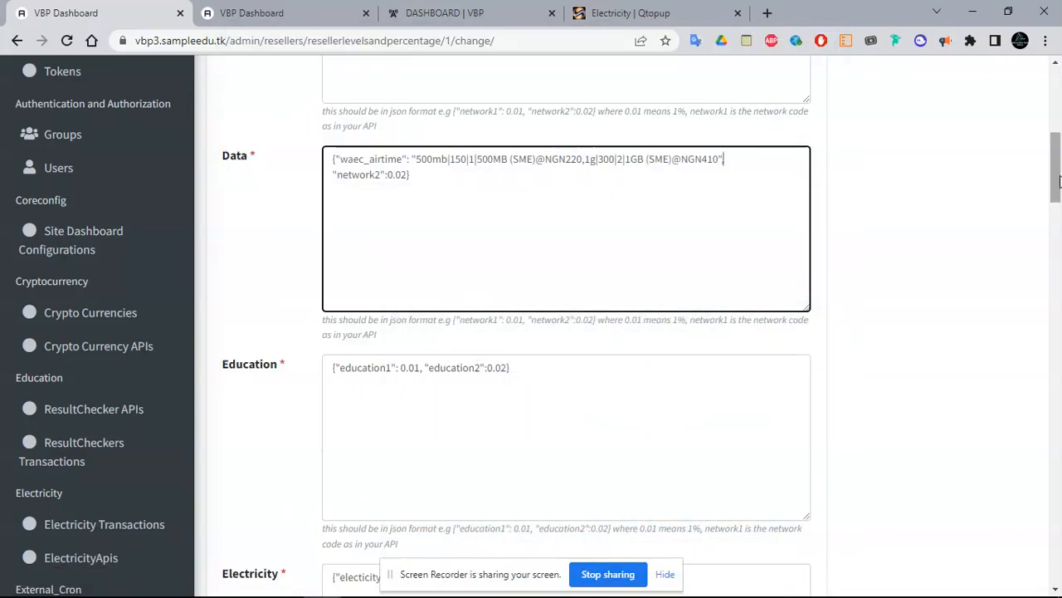
left_click_drag(1059, 181, 1059, 194)
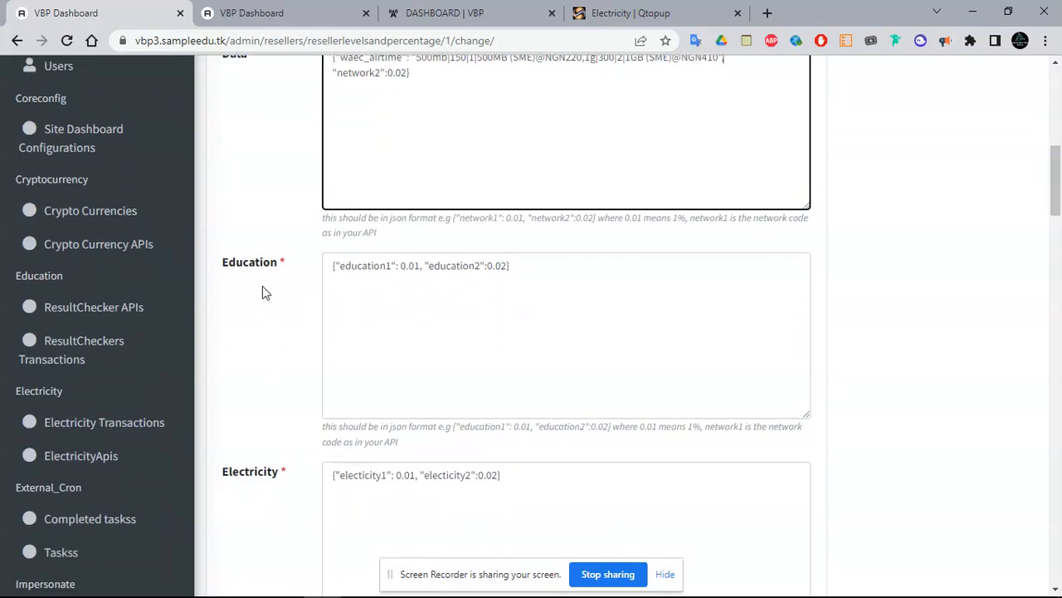
left_click_drag(1059, 196, 1060, 230)
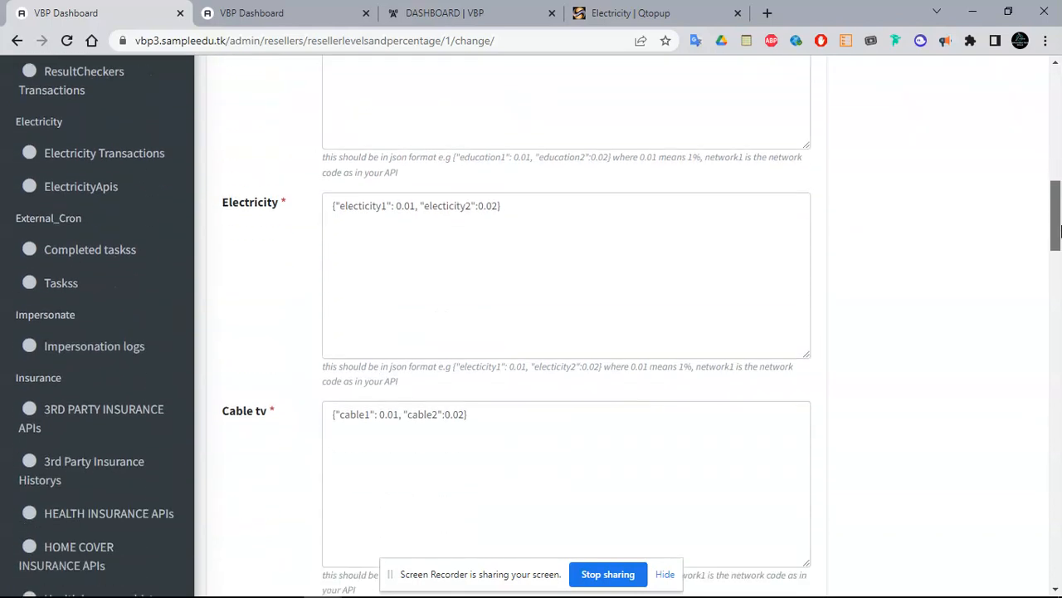
left_click(365, 205)
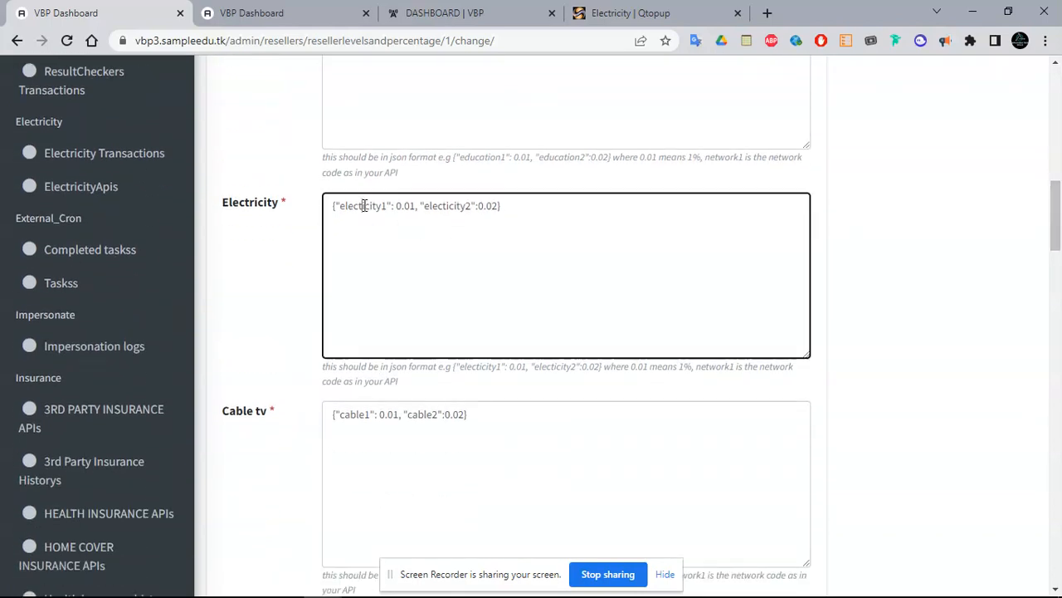
double_click(365, 206)
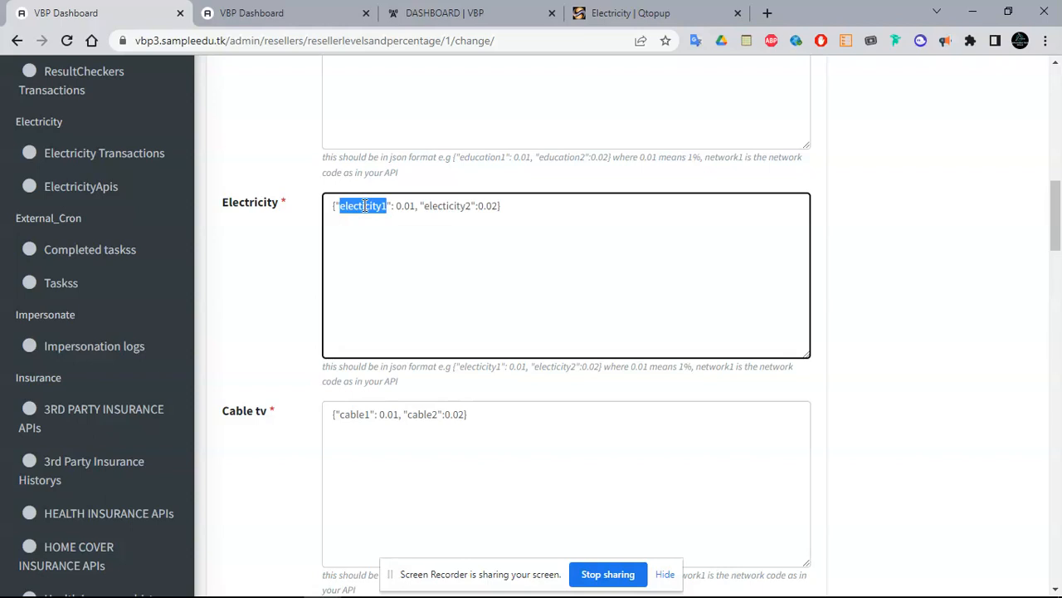
type("aritine")
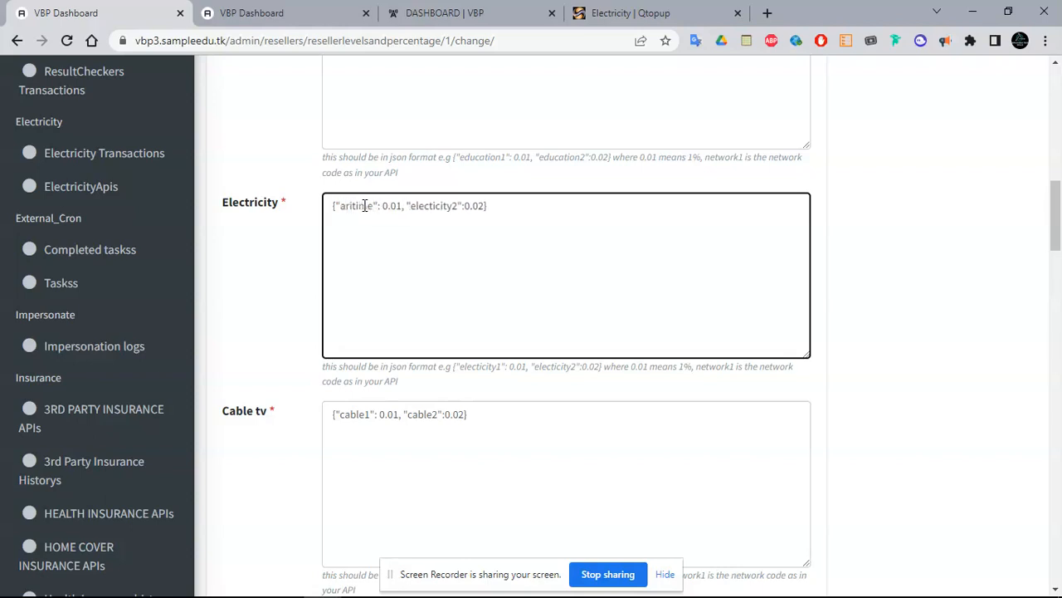
key("BackSpace")
key("BackSpace")
key("BackSpace")
key("BackSpace")
key("BackSpace")
key("BackSpace")
key("BackSpace")
type("eko_prepaid")
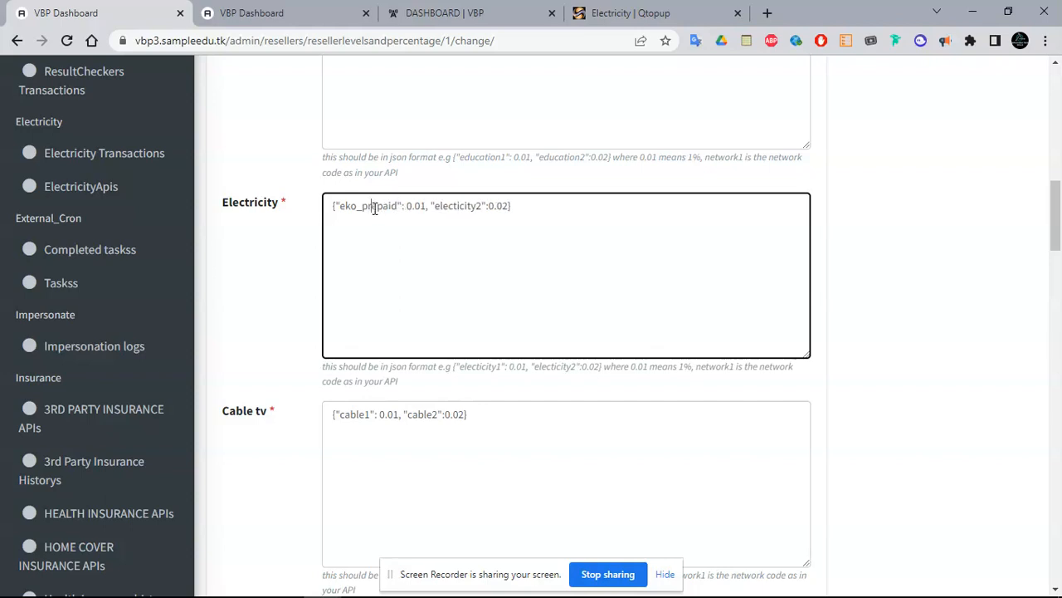
Replace the electicity2 key with ikeja_prepaid and select the Cable tv cable1 key
double_click(374, 208)
key("ctrl+c")
double_click(446, 208)
key("ctrl+v")
scroll(1059, 249, "down", 1)
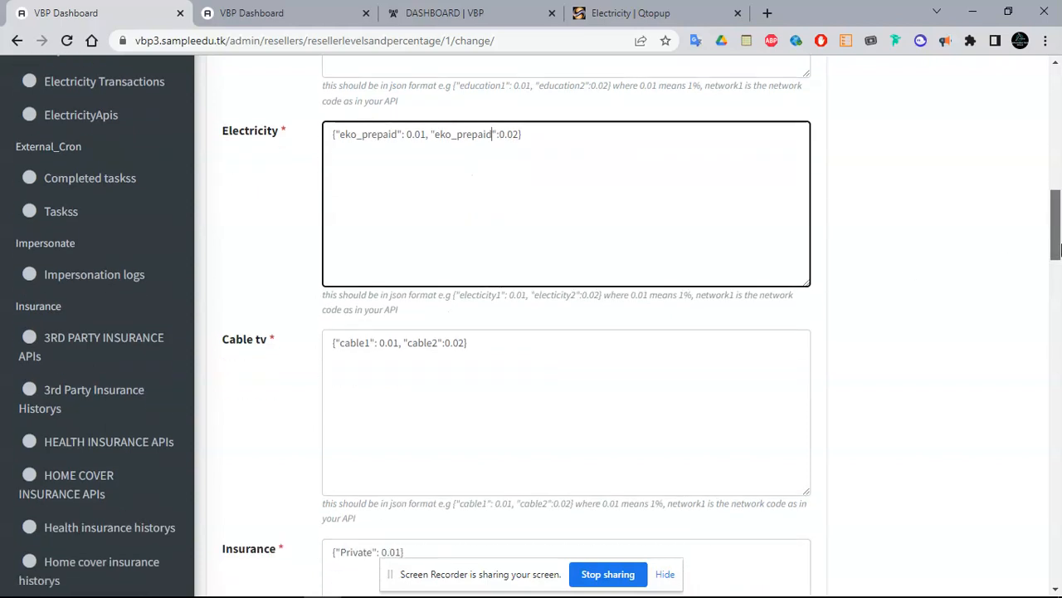
scroll(1058, 249, "up", 1)
key("BackSpace")
key("BackSpace")
key("BackSpace")
key("BackSpace")
key("BackSpace")
key("BackSpace")
key("BackSpace")
key("BackSpace")
key("BackSpace")
key("BackSpace")
key("BackSpace")
type("ikeja_prepaid")
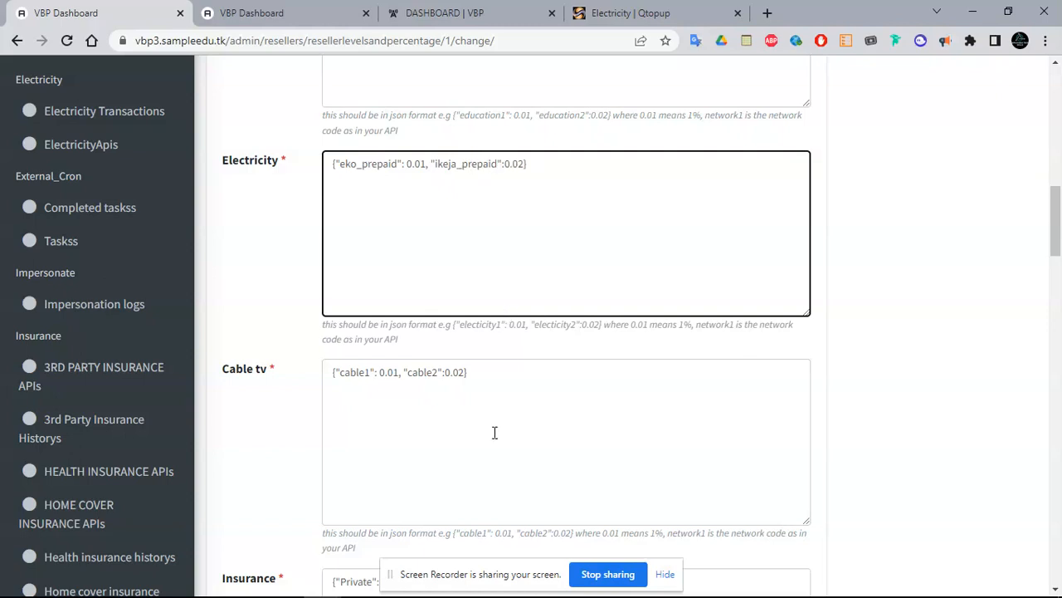
double_click(351, 373)
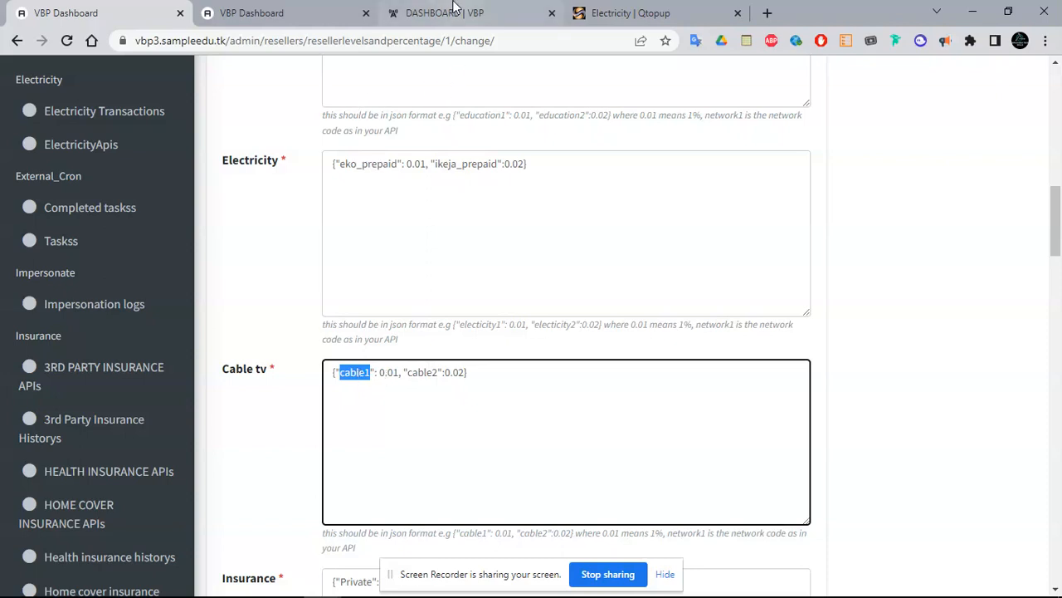
Copy the ACSSE36 DStv Access package entry from a new cable recharge API form
left_click(309, 10)
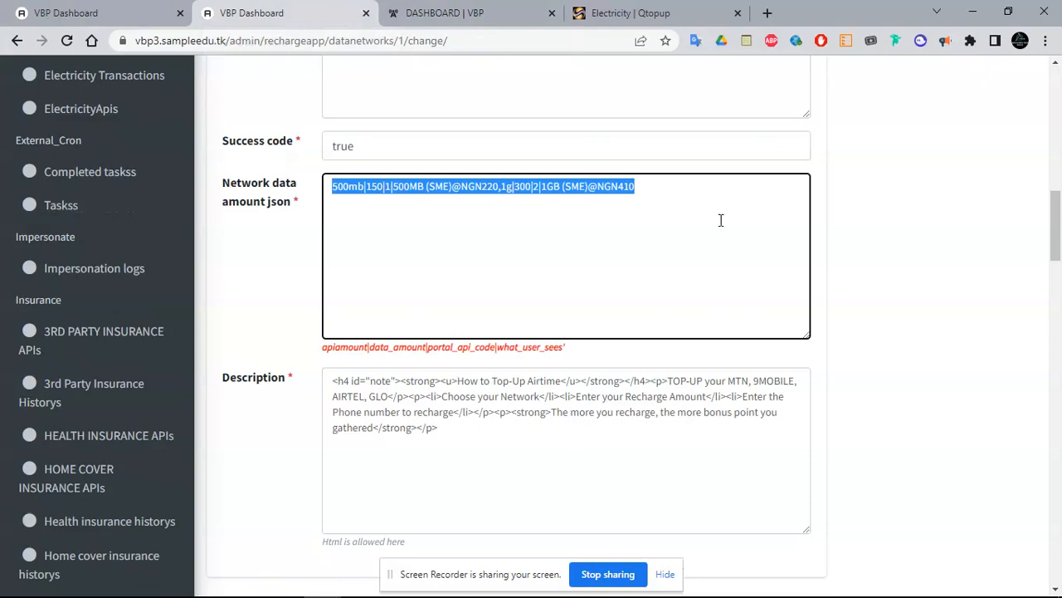
scroll(1029, 177, "up", 15)
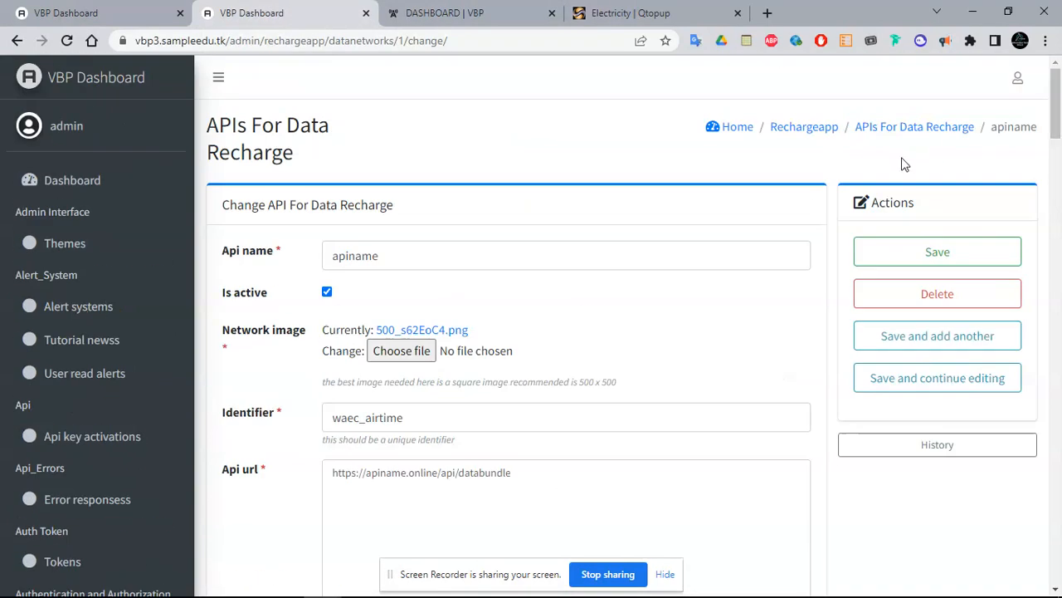
left_click(825, 127)
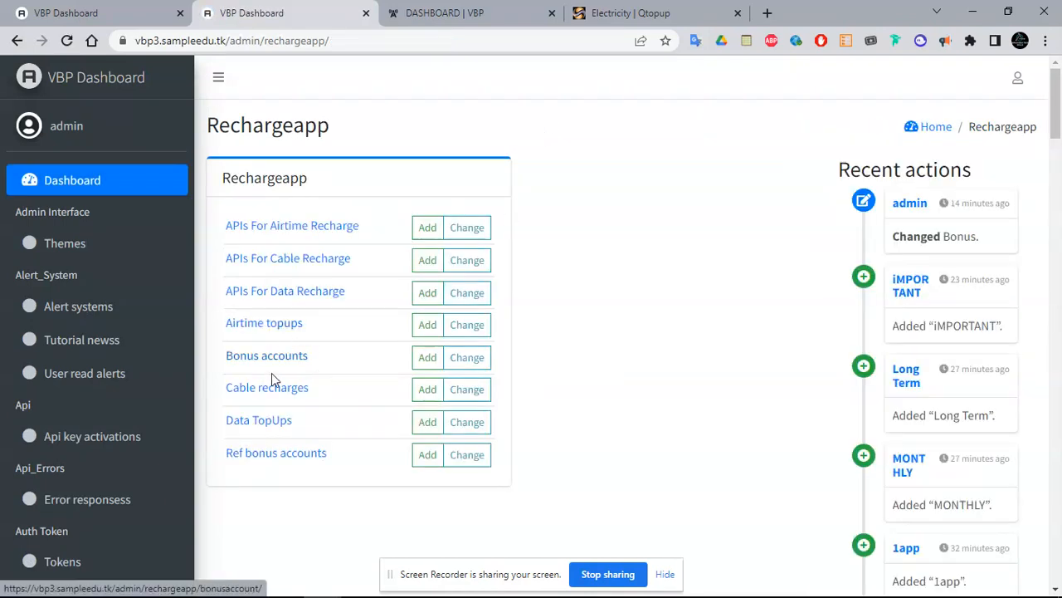
left_click(276, 261)
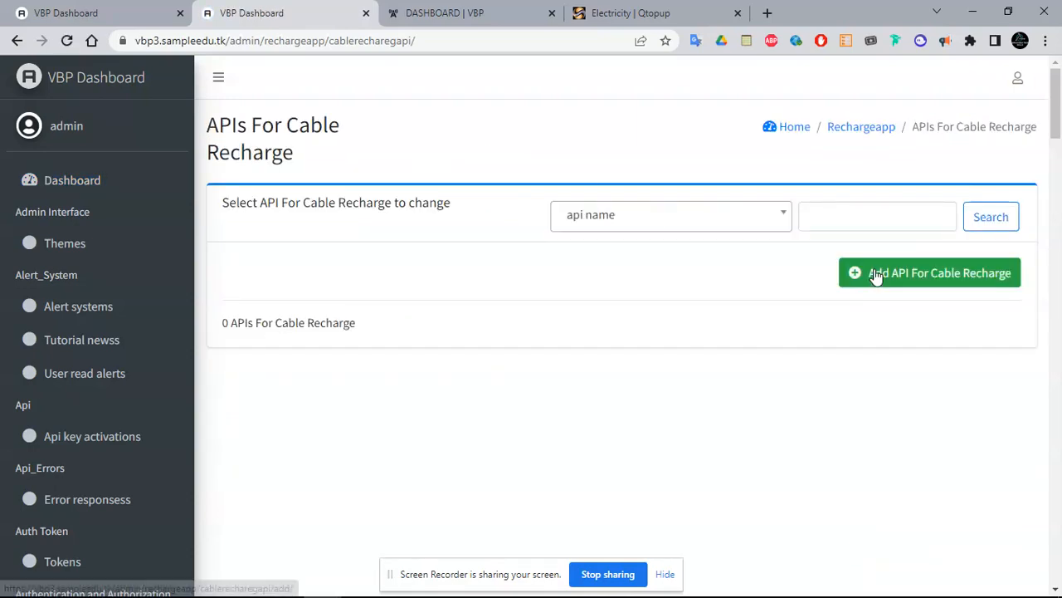
left_click(874, 274)
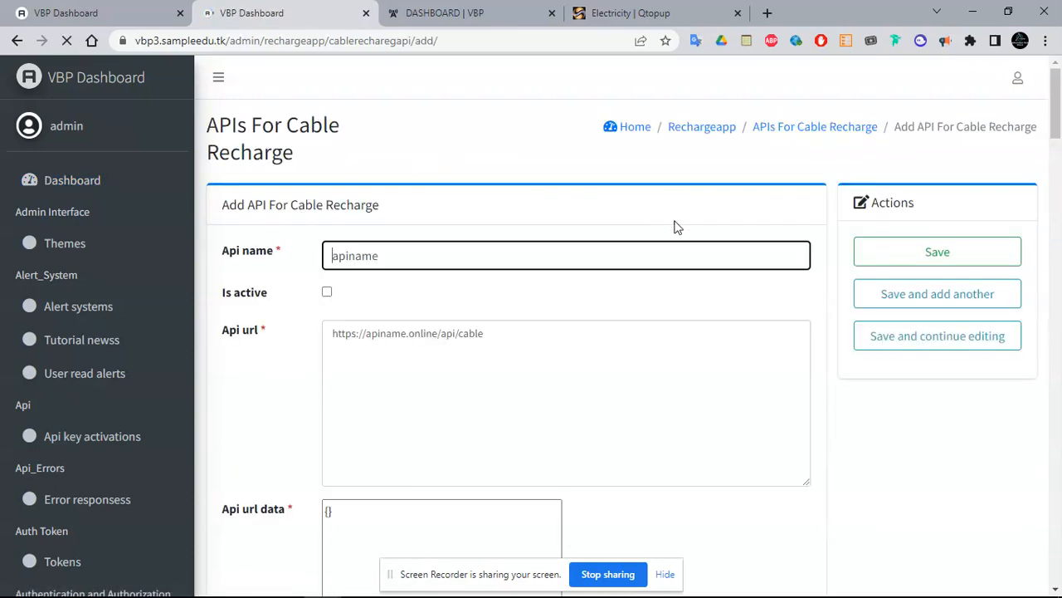
left_click_drag(1060, 89, 1060, 203)
left_click(454, 353)
left_click_drag(453, 353, 747, 352)
key("ctrl+c")
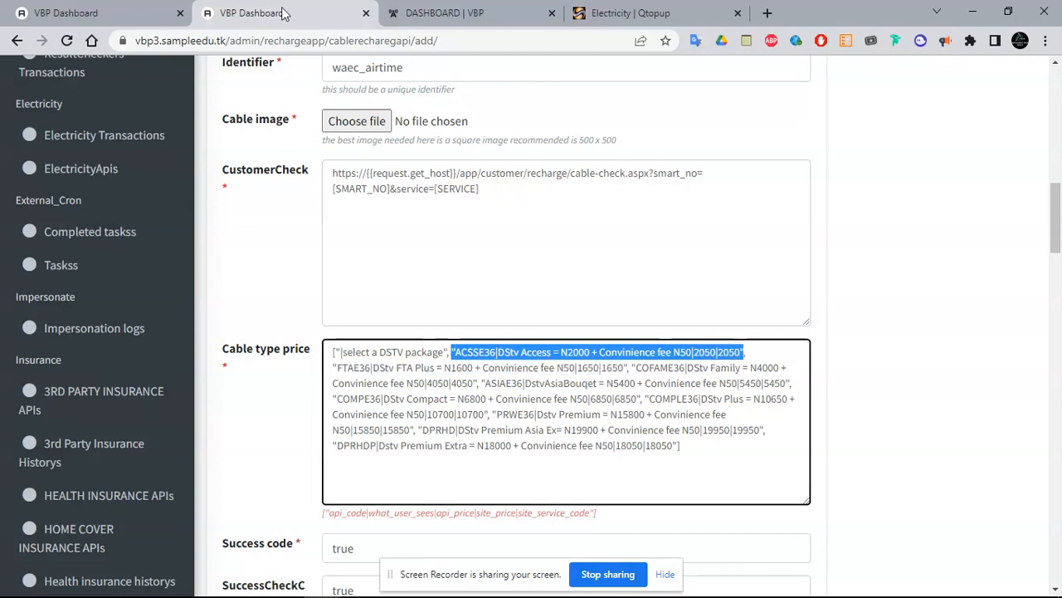
Paste the DStv Access string as cable1's value and change its first 2050 to 2000
left_click(87, 11)
left_click(395, 374)
key("BackSpace")
key("BackSpace")
key("BackSpace")
key("BackSpace")
key("ctrl+v")
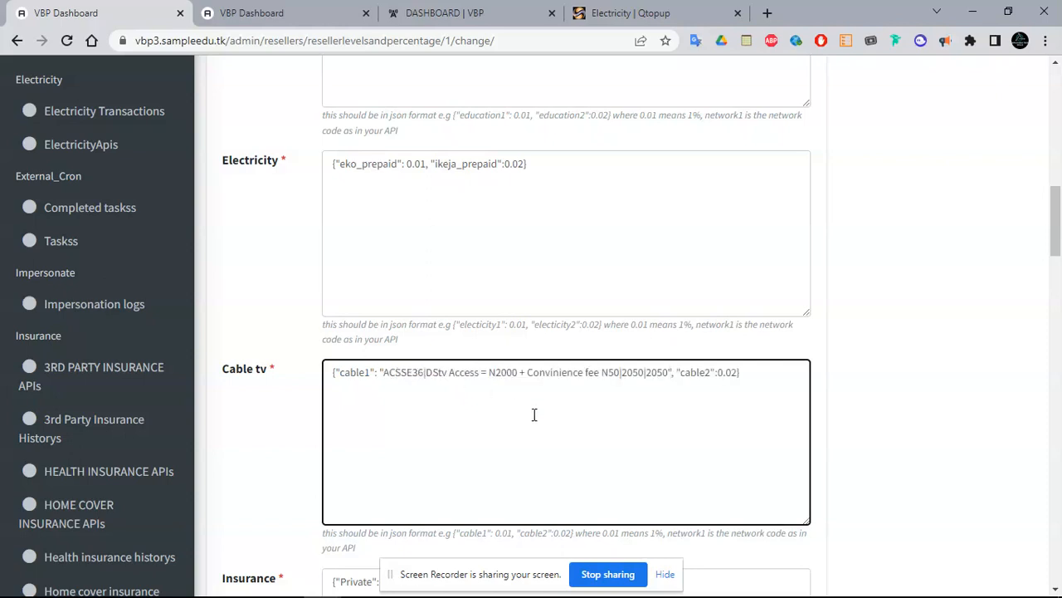
left_click(640, 373)
key("BackSpace")
type("0")
mouse_move(1055, 246)
left_mouse_down()
mouse_move(1056, 573)
mouse_move(1057, 98)
left_mouse_up()
Save the Bronze reseller level and switch to the DASHBOARD | VBP customer tab
left_click(939, 267)
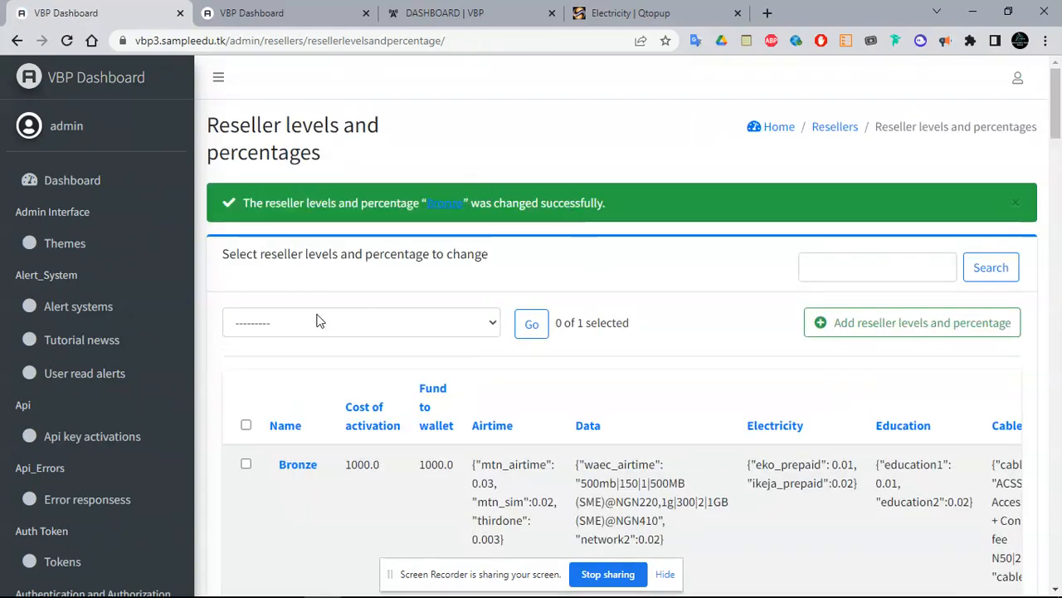
left_click_drag(1060, 135, 1060, 506)
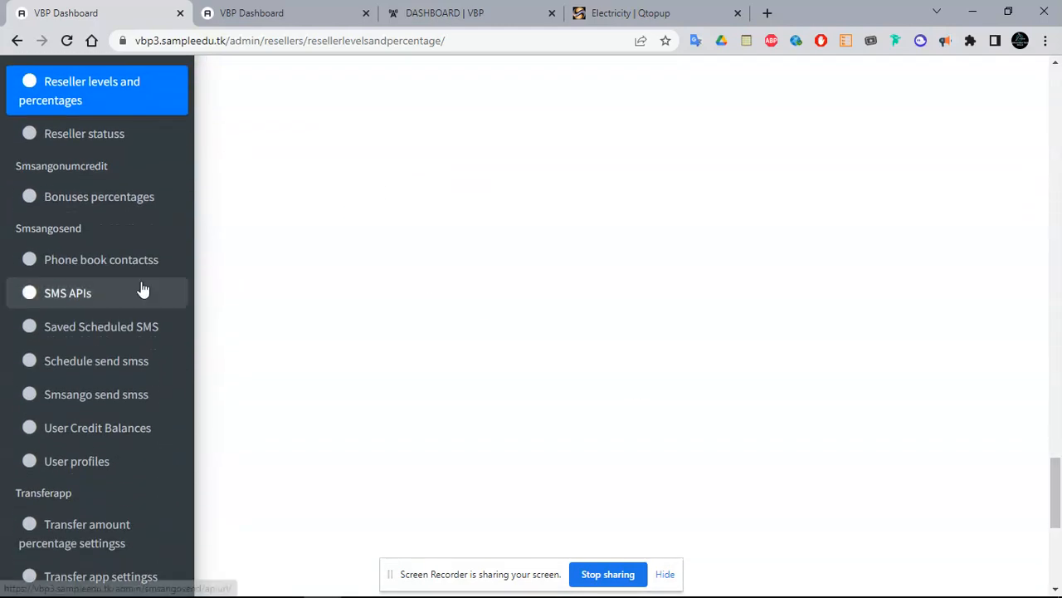
left_click(446, 10)
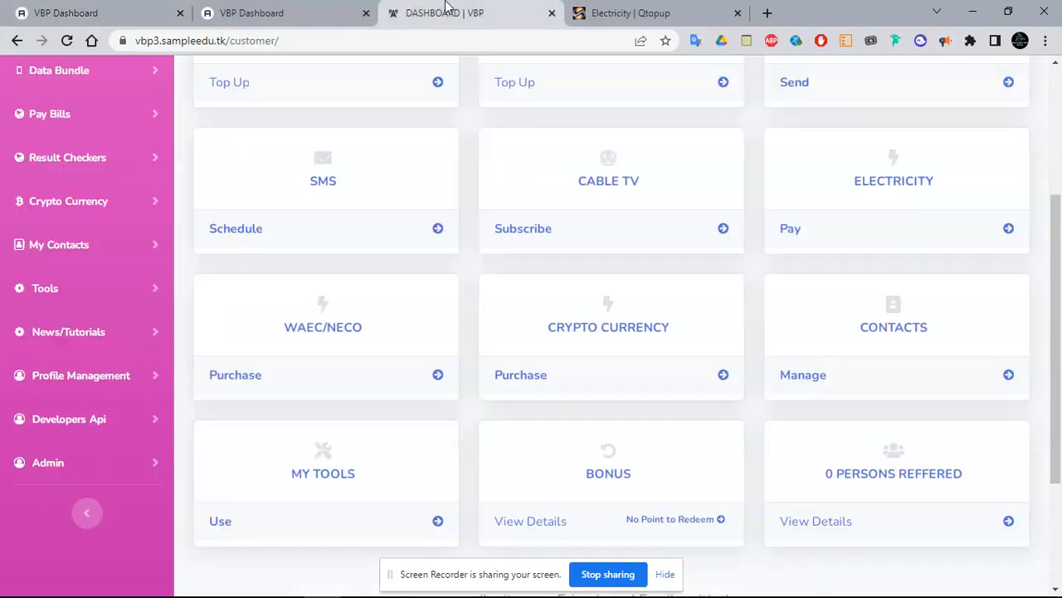
Open the Phone Number Extractor tool, view its operations, then return to the admin tab
left_click(52, 380)
left_click(52, 383)
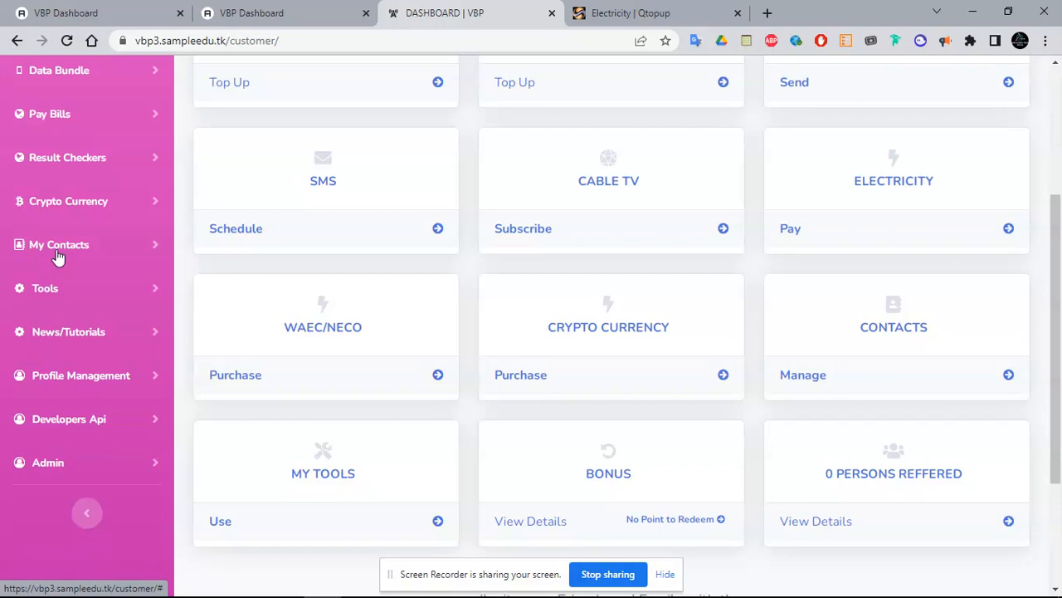
left_click(67, 290)
left_click(104, 351)
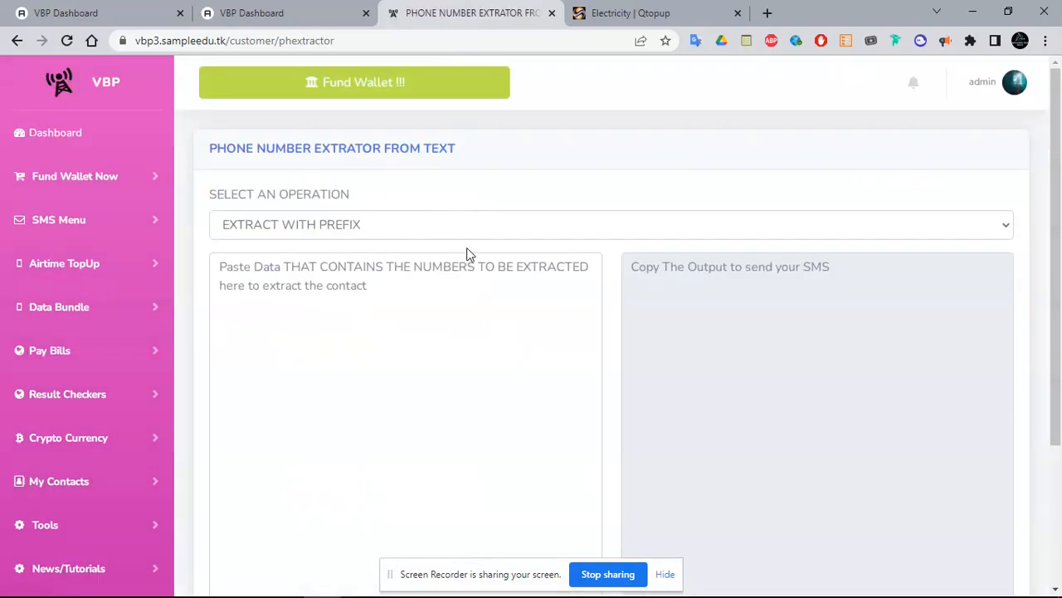
left_click(430, 227)
left_click(495, 139)
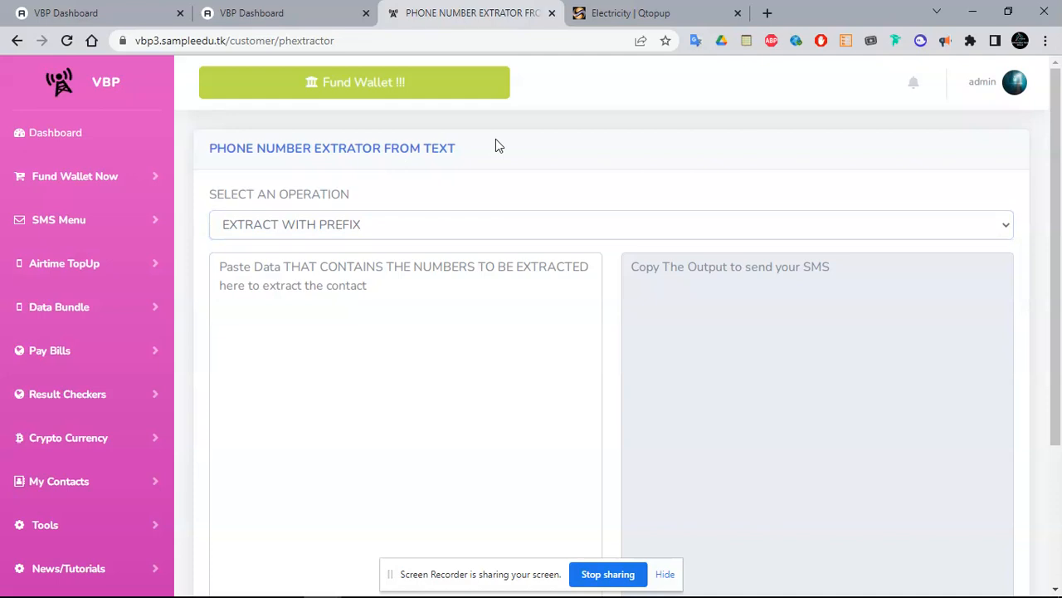
left_click(113, 7)
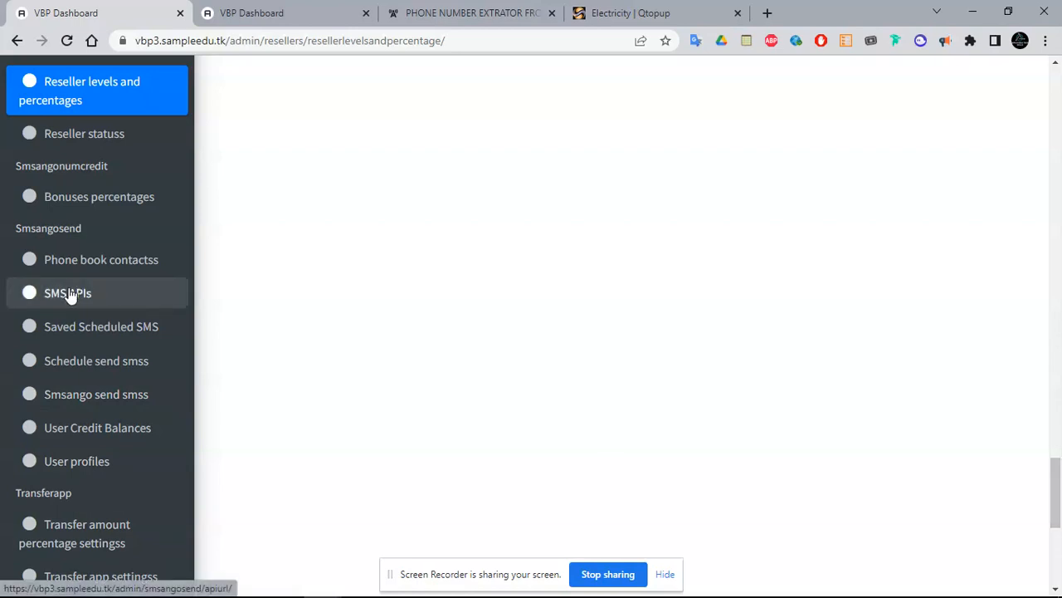
Go to admin/resellers/resellerlevelsandpercentage in the second tab via the address bar
left_click(301, 10)
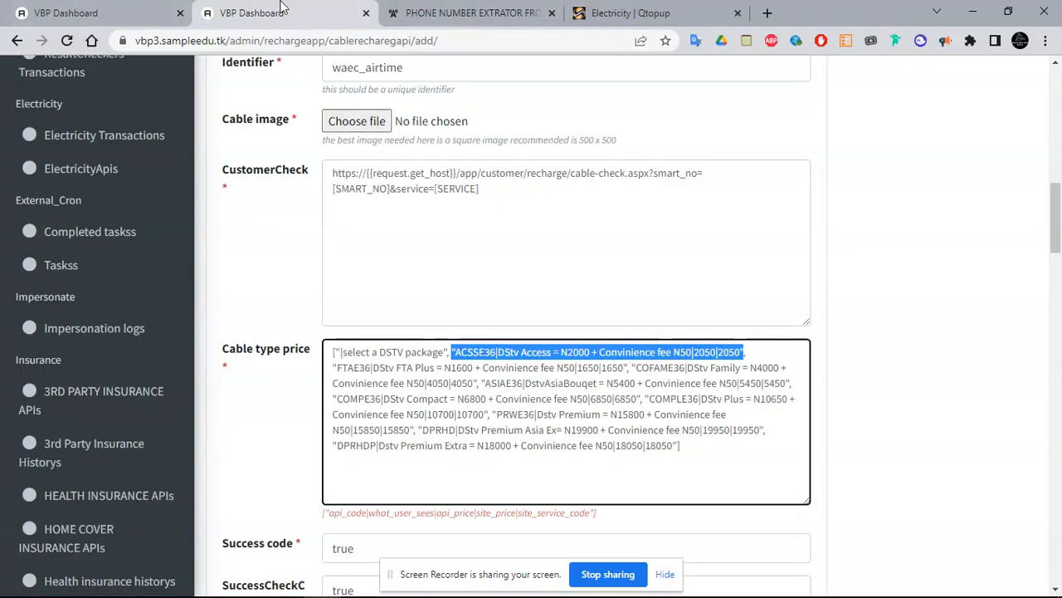
left_click(120, 5)
left_click(271, 8)
left_click(105, 6)
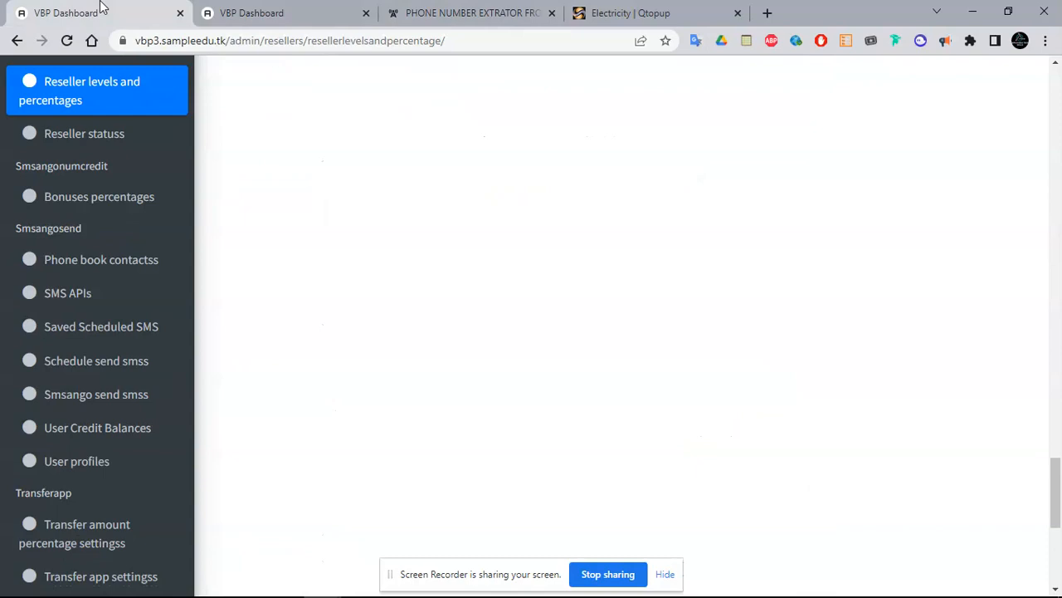
left_click(253, 10)
left_click_drag(268, 40, 541, 59)
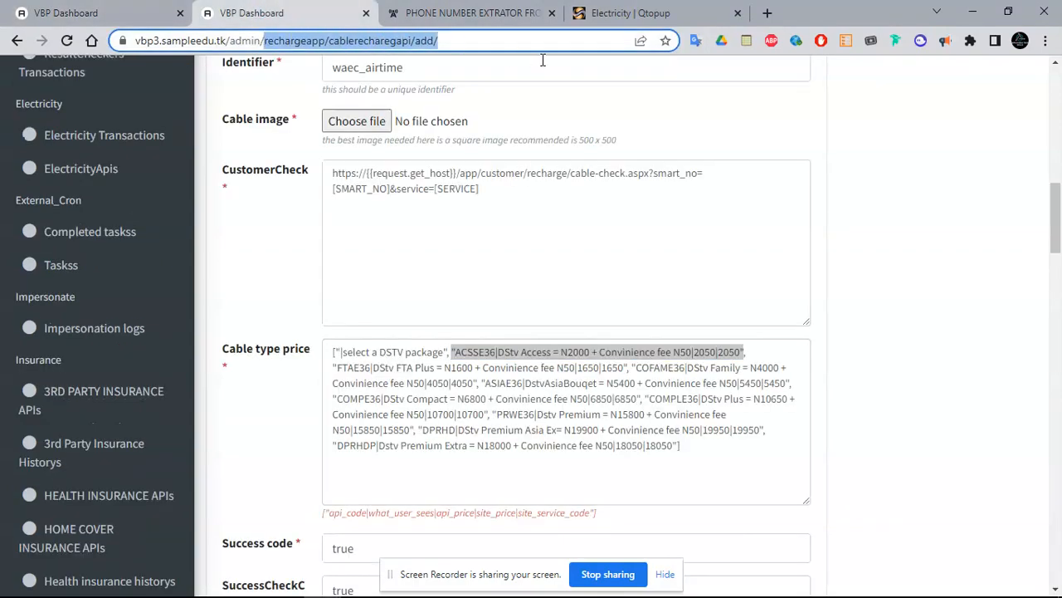
key("BackSpace")
type("re")
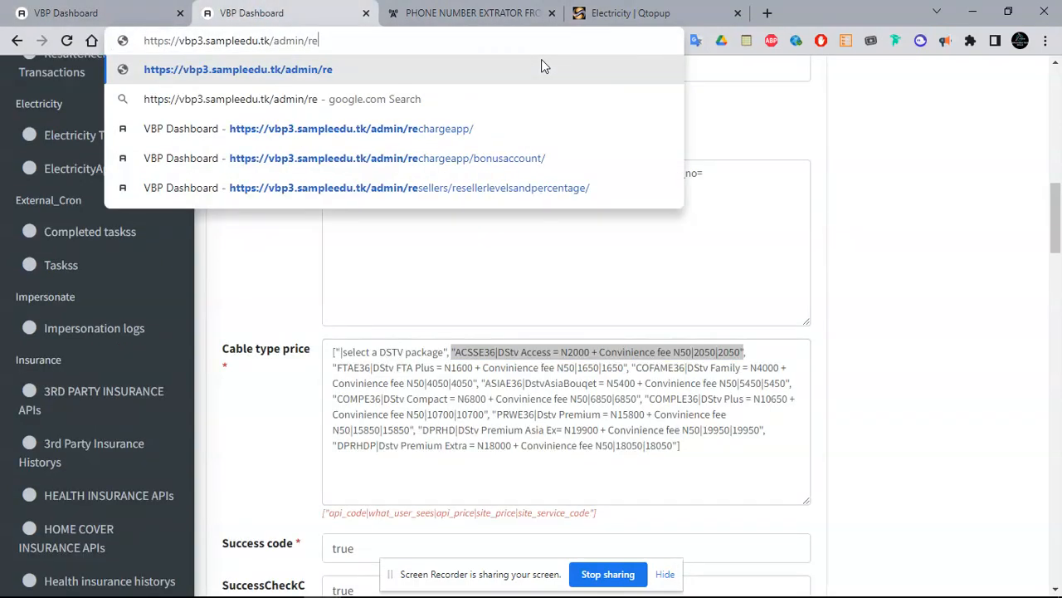
left_click(485, 188)
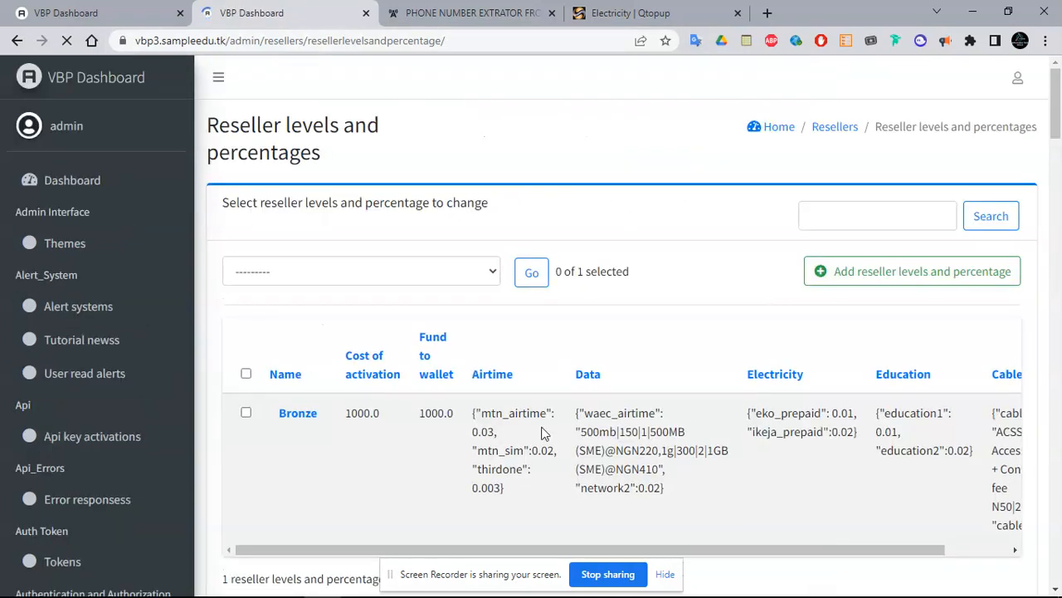
Open the Bronze reseller level and select the entry in its Sms field
left_click(309, 421)
left_click_drag(1056, 108, 1060, 468)
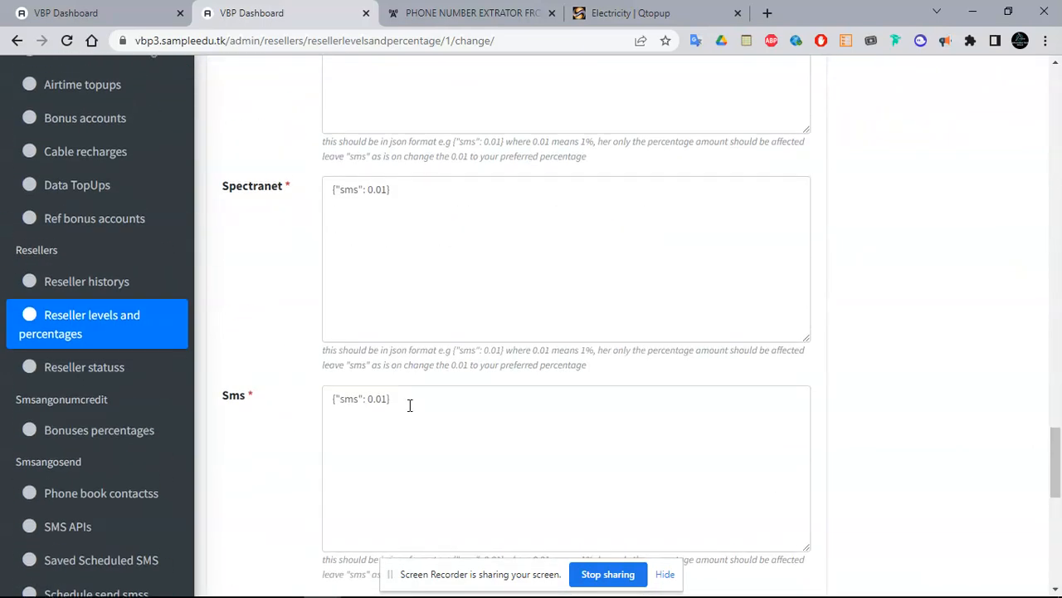
double_click(350, 399)
Start a new SMS API in the first tab and select its Default Api name
left_click(77, 8)
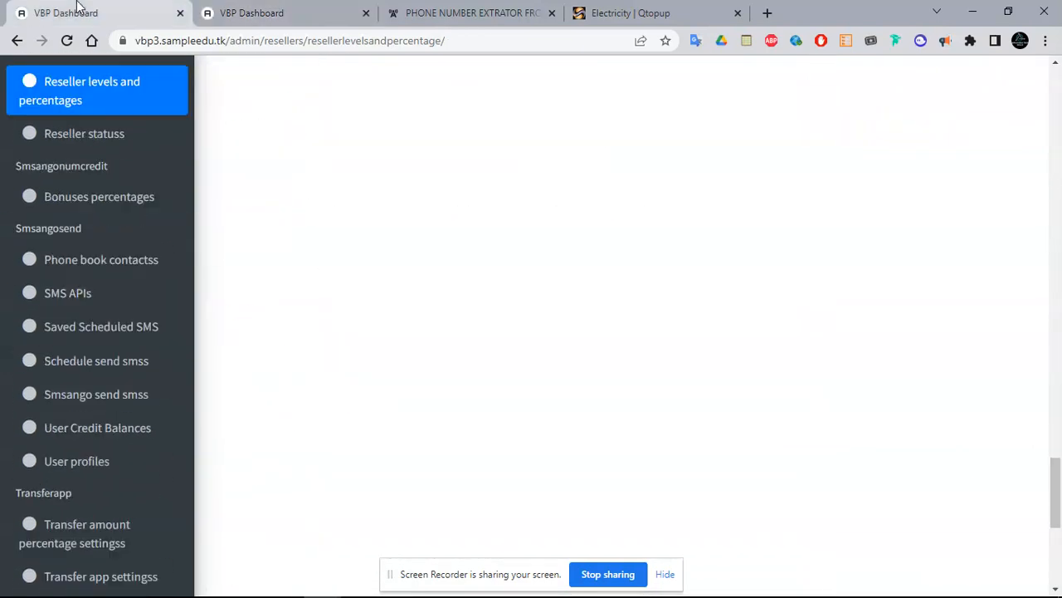
left_click(91, 302)
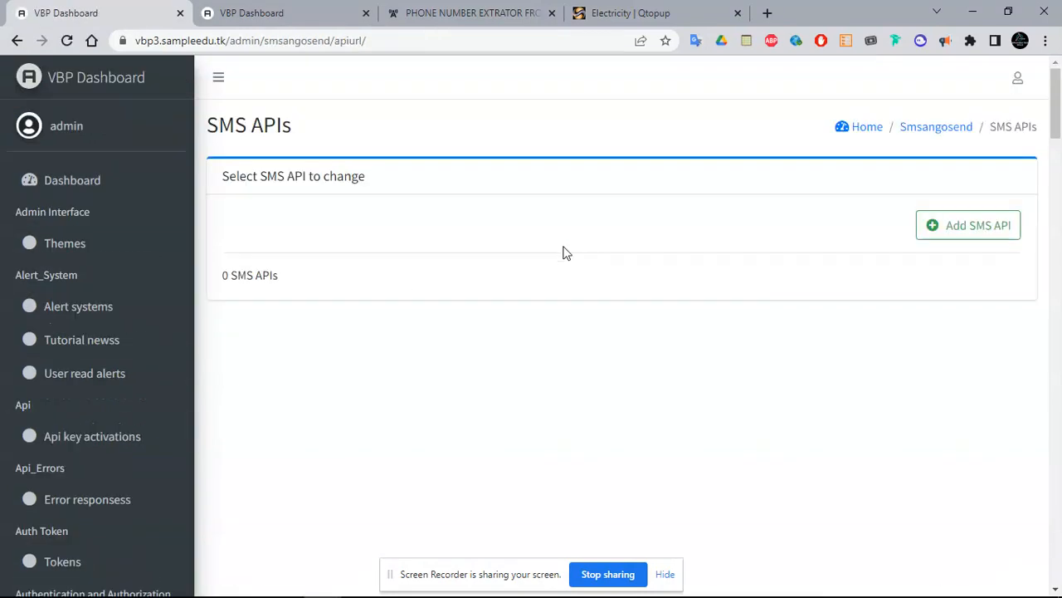
left_click(975, 220)
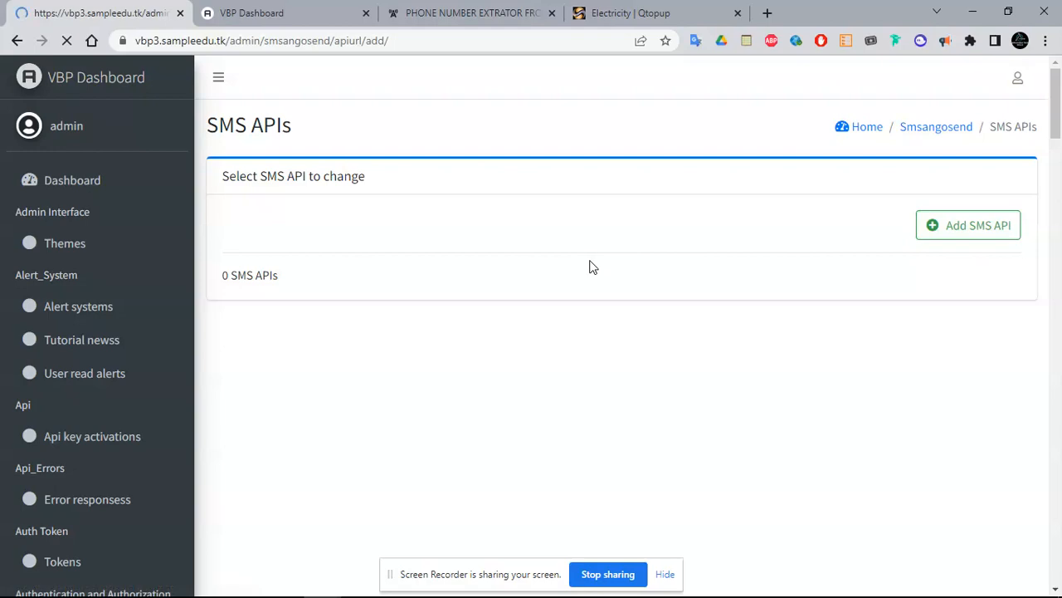
left_click_drag(1055, 146, 1059, 83)
left_click(394, 228)
double_click(393, 228)
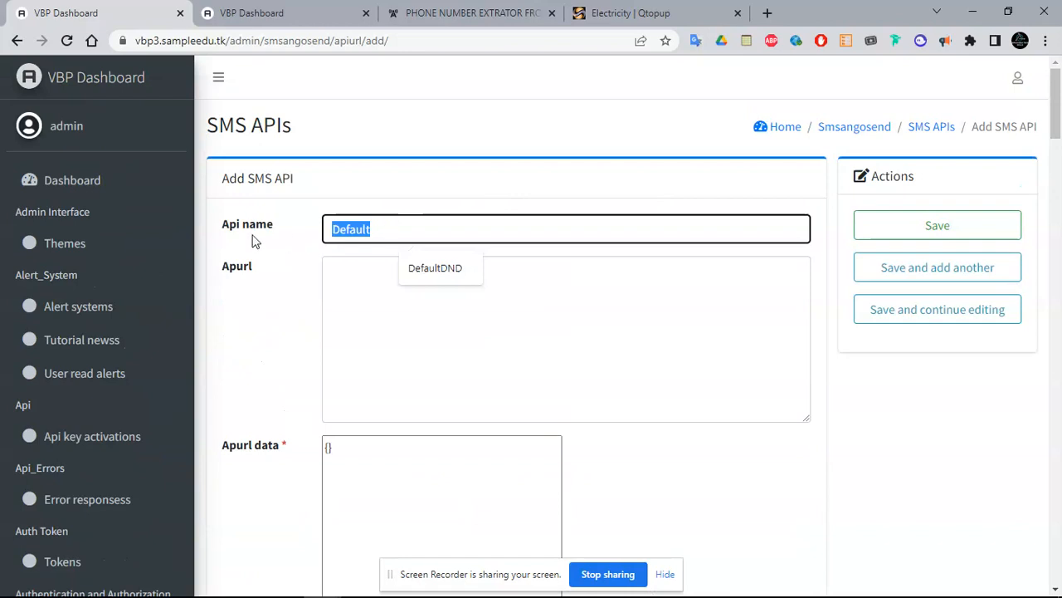
mouse_move(1057, 124)
left_mouse_down()
mouse_move(1057, 174)
mouse_move(1059, 124)
left_mouse_up()
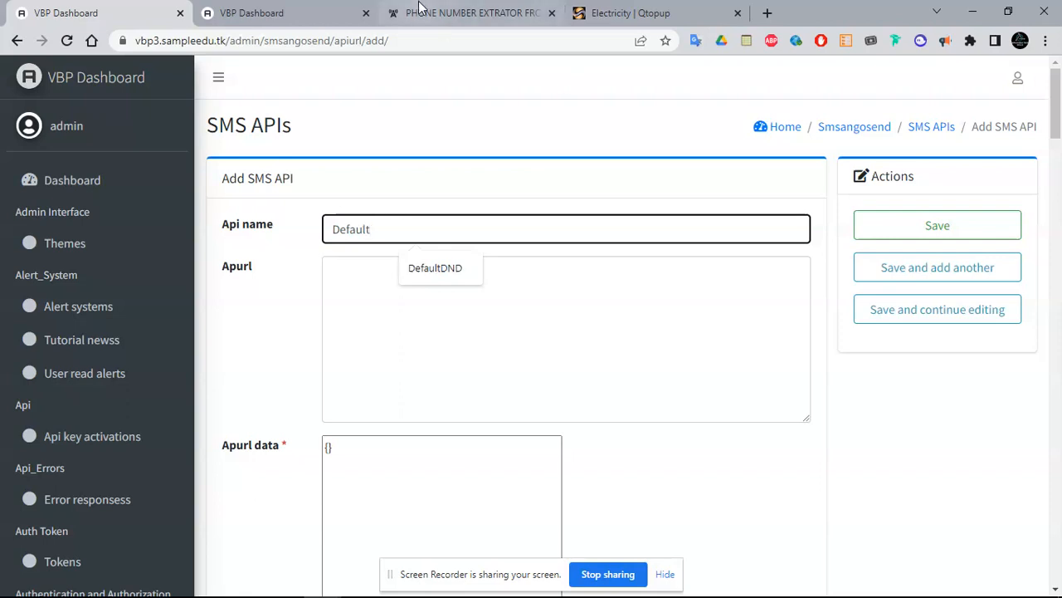
left_click(351, 10)
Open the customer portal's Send SMS page, check routes keeping NON DND, then return to admin
left_click(486, 12)
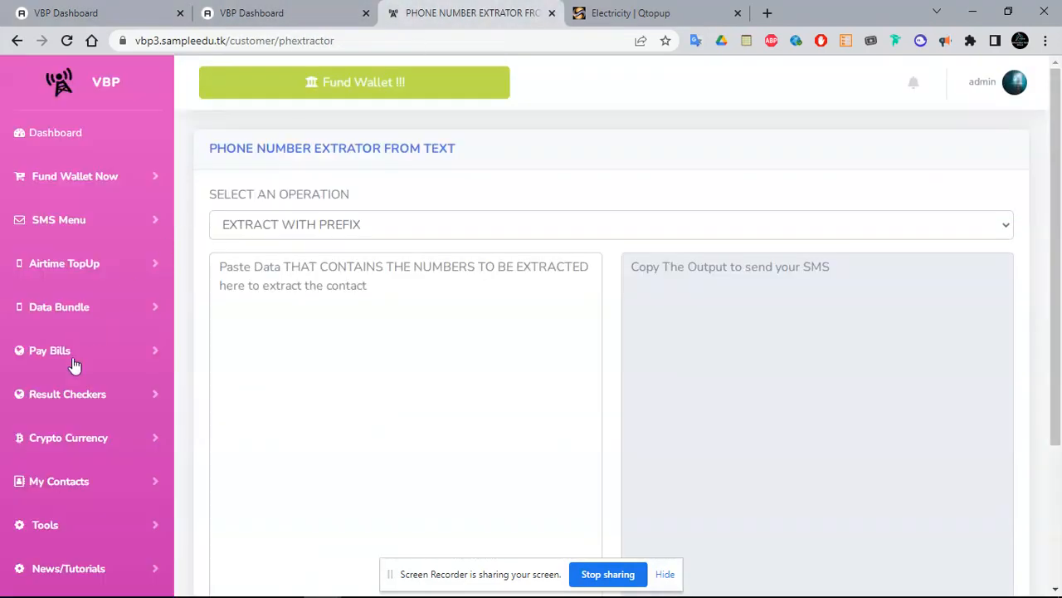
left_click(92, 220)
left_click(75, 283)
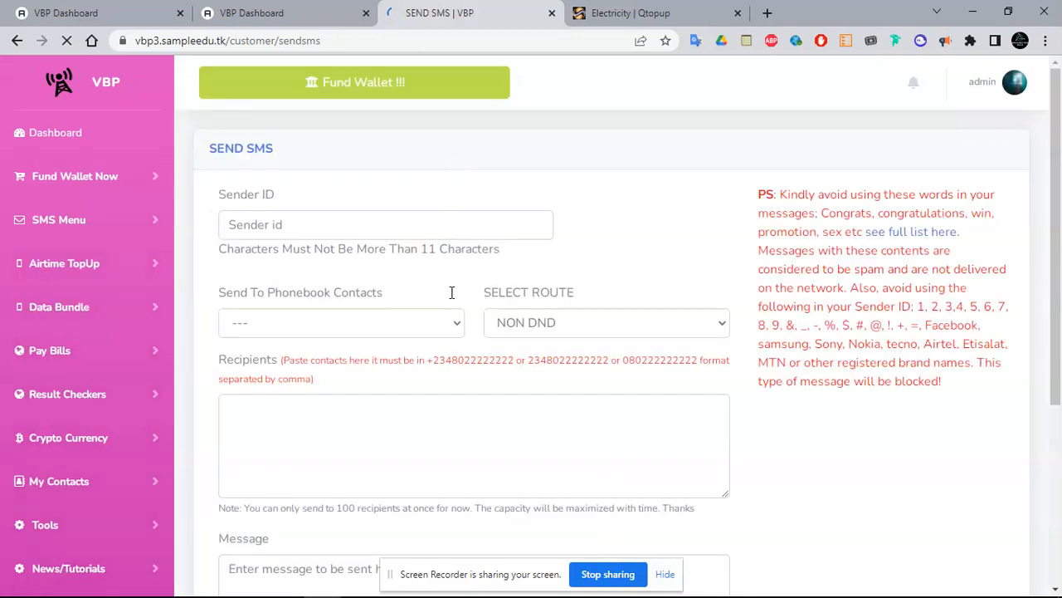
left_click(524, 323)
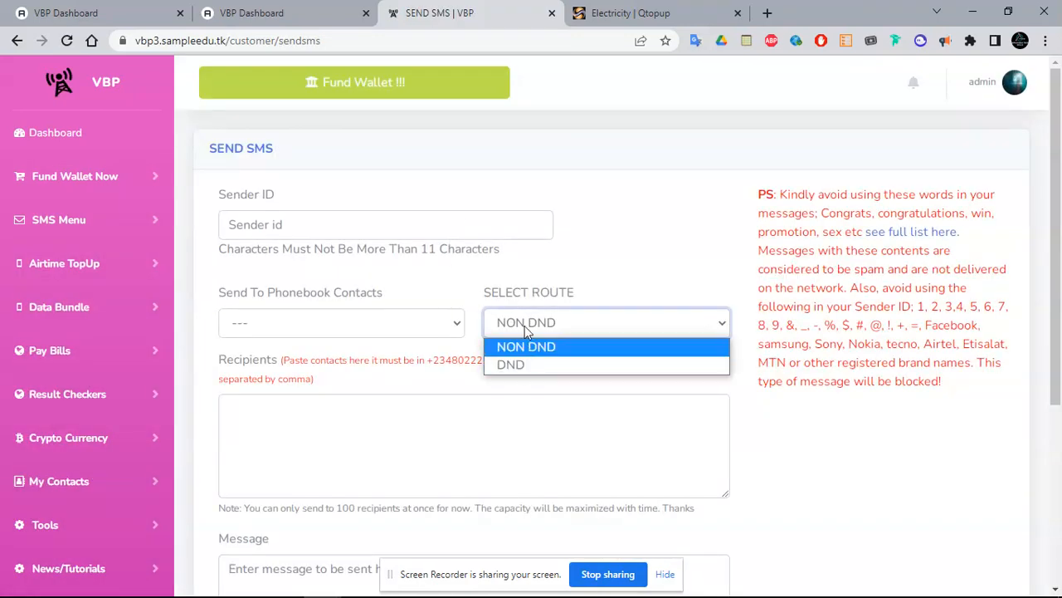
left_click(672, 232)
left_click(72, 8)
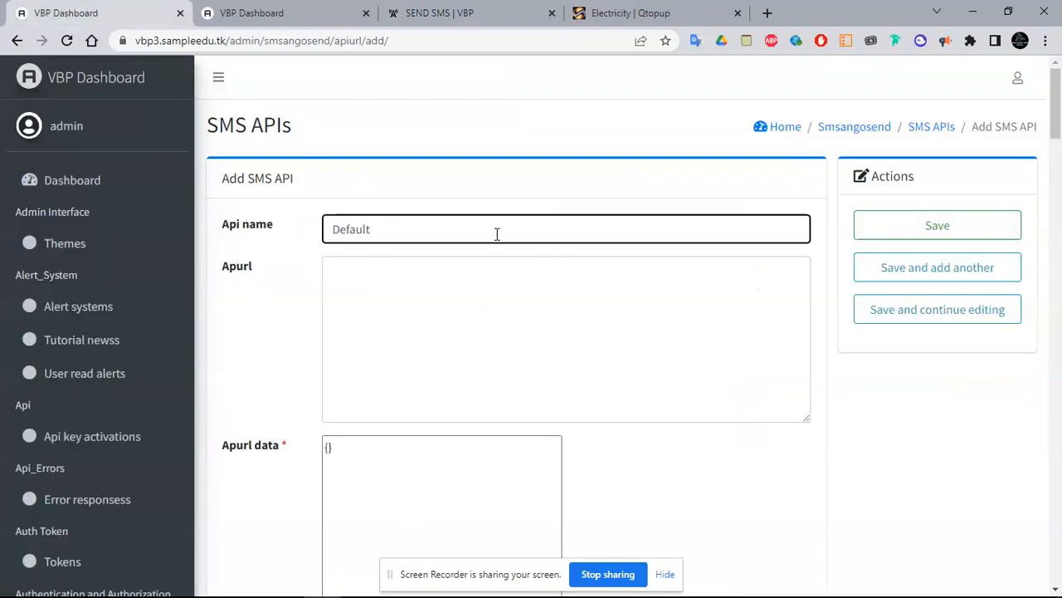
Open the User Credit Balances list under Smsangosend
left_click_drag(1057, 136, 1058, 511)
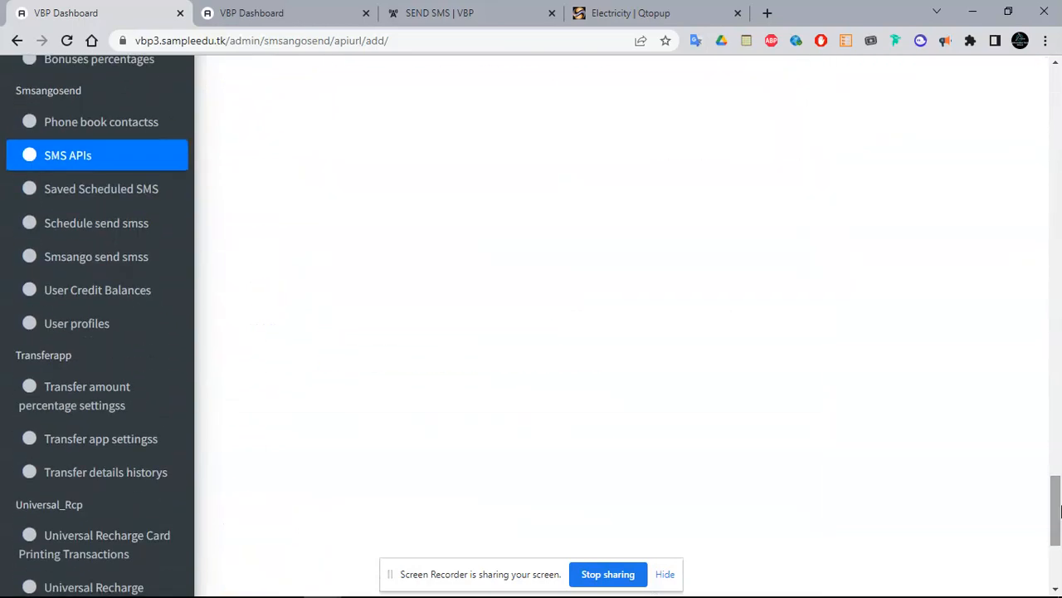
left_click(98, 297)
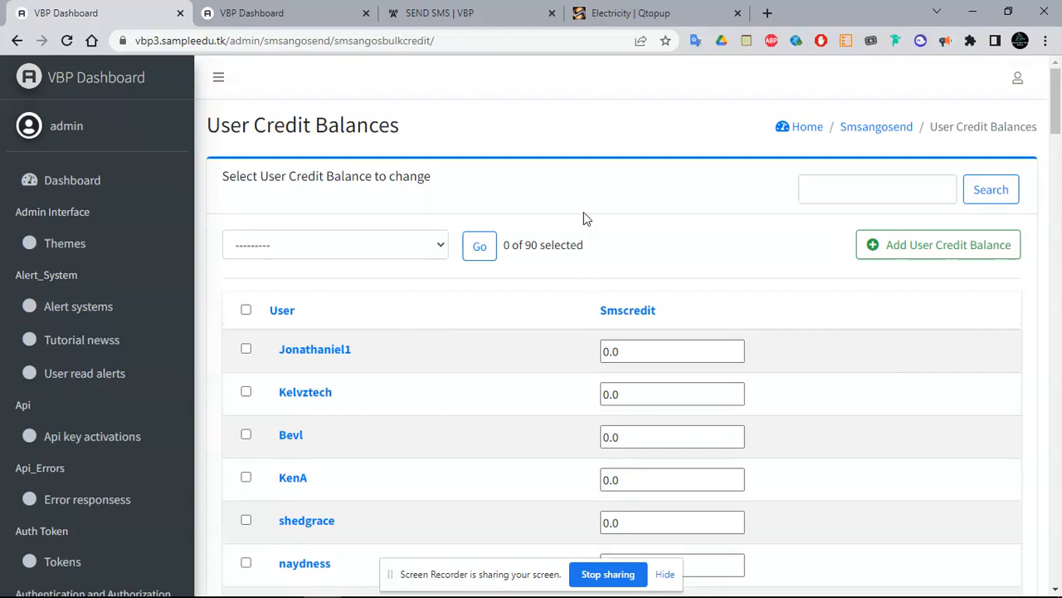
Set the first user's Smscredit to 10.0 and save the credit balances
left_click_drag(1057, 100, 1060, 111)
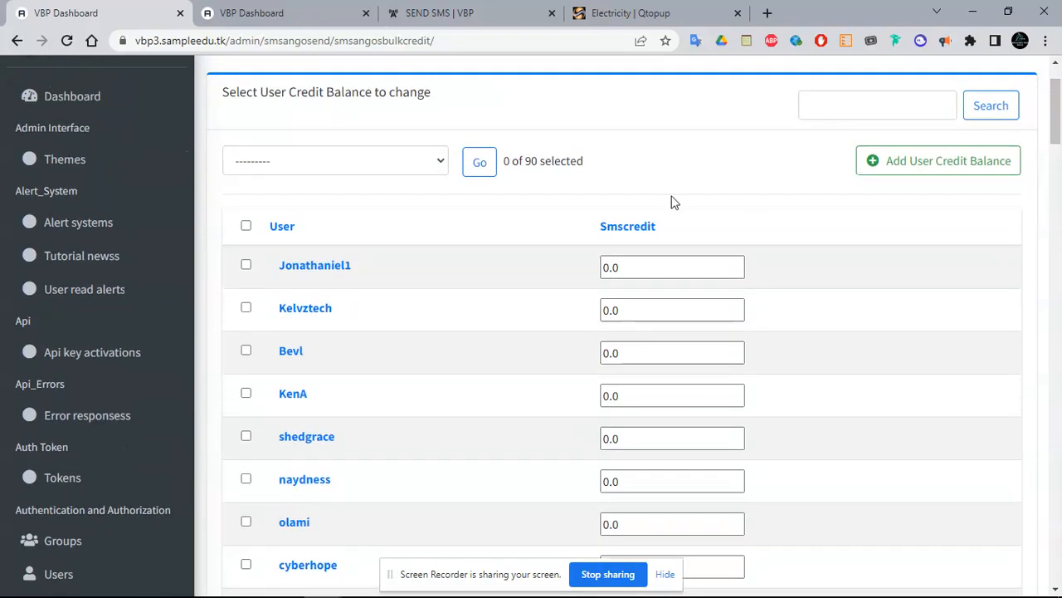
left_click(603, 271)
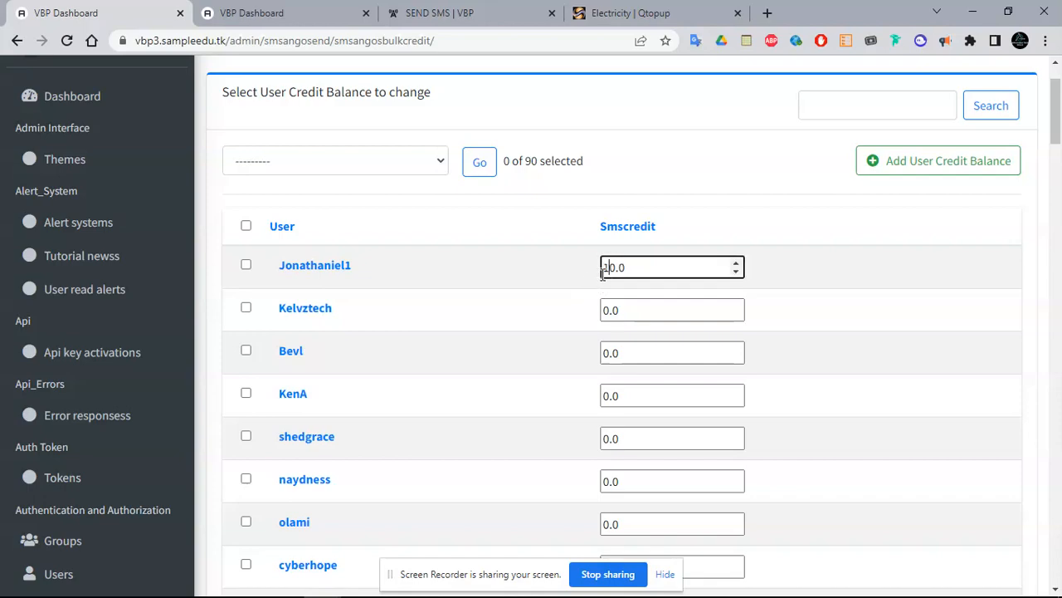
left_click_drag(1058, 107, 1058, 560)
left_click(368, 490)
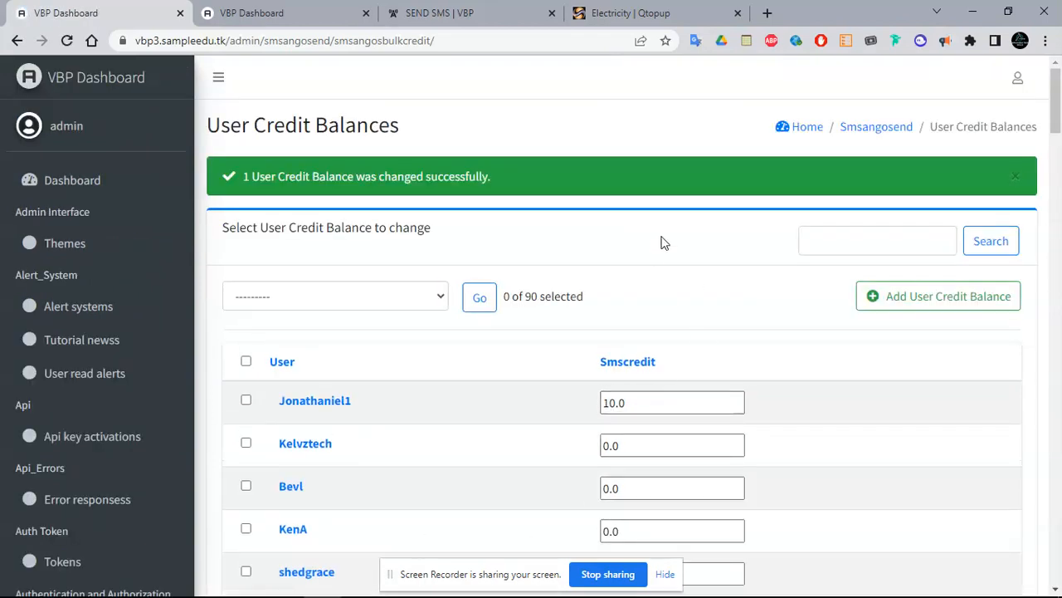
left_click_drag(1055, 78, 1057, 446)
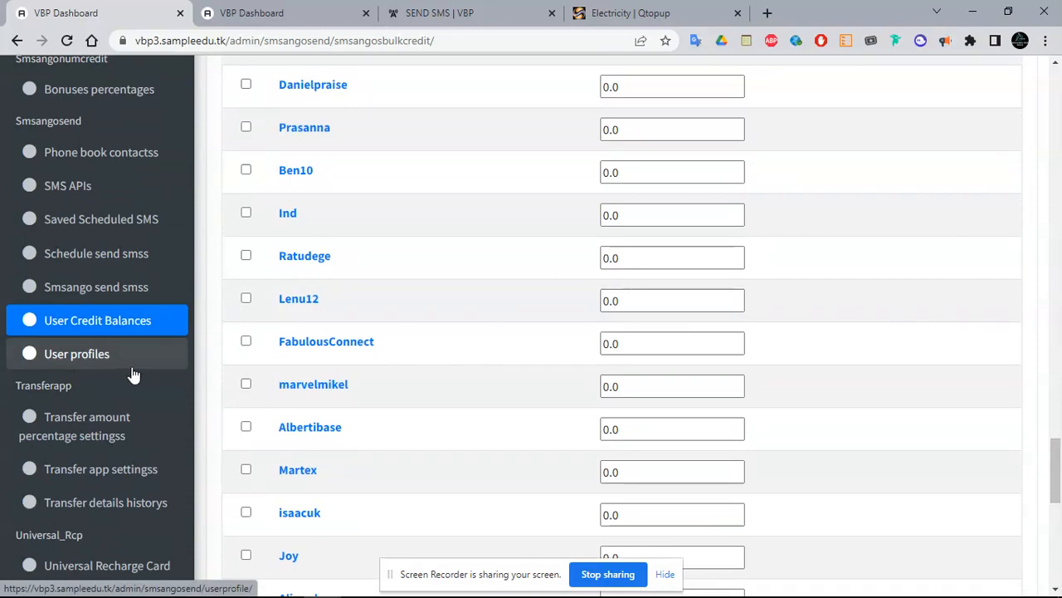
left_click_drag(1059, 466, 1059, 483)
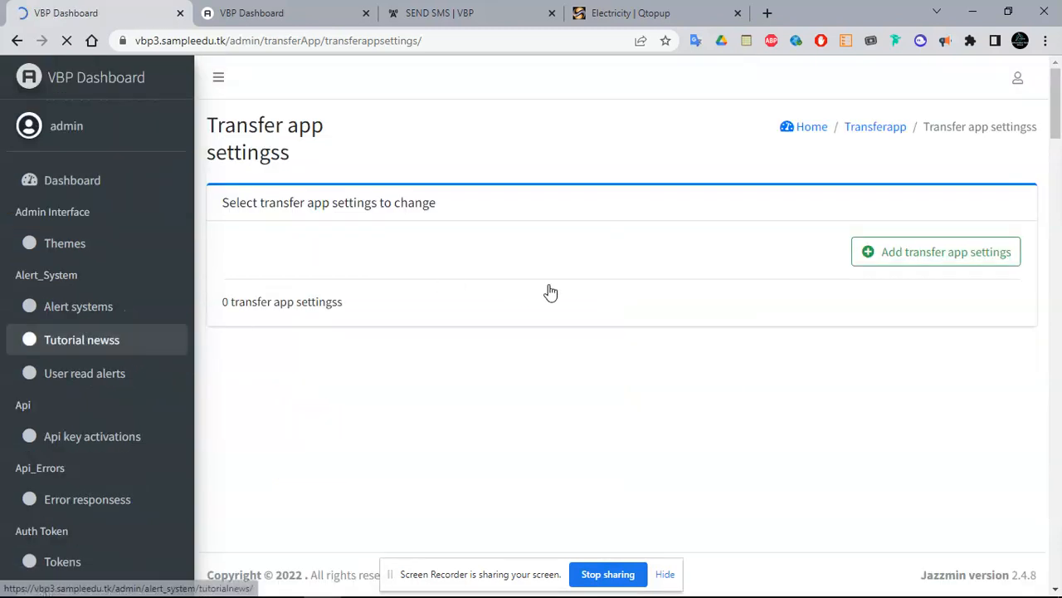
left_click(883, 268)
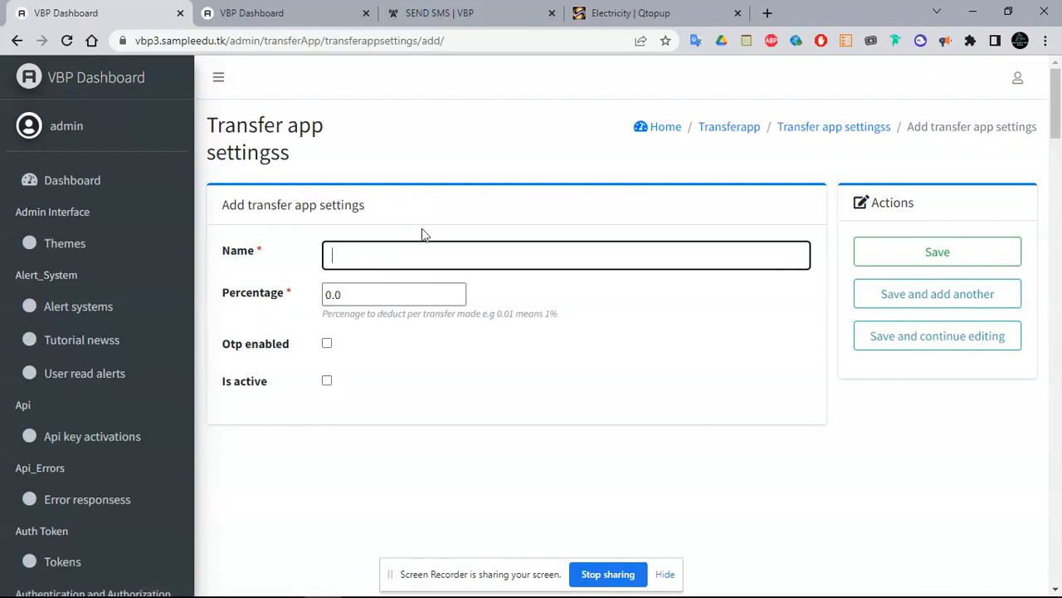
left_click(328, 343)
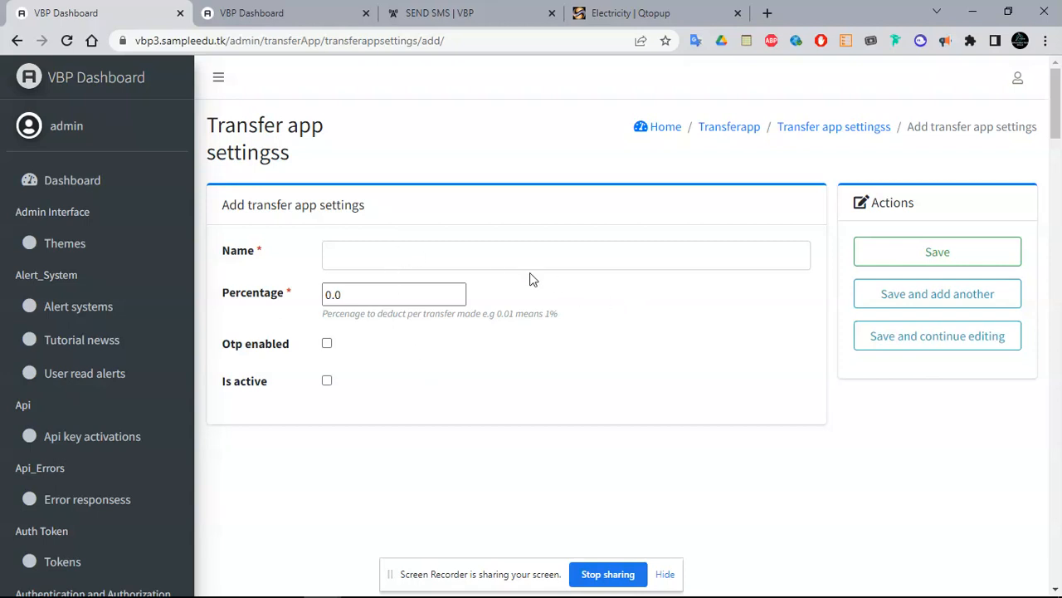
left_click_drag(364, 296, 278, 299)
left_click(533, 305)
left_click_drag(1056, 112, 1055, 560)
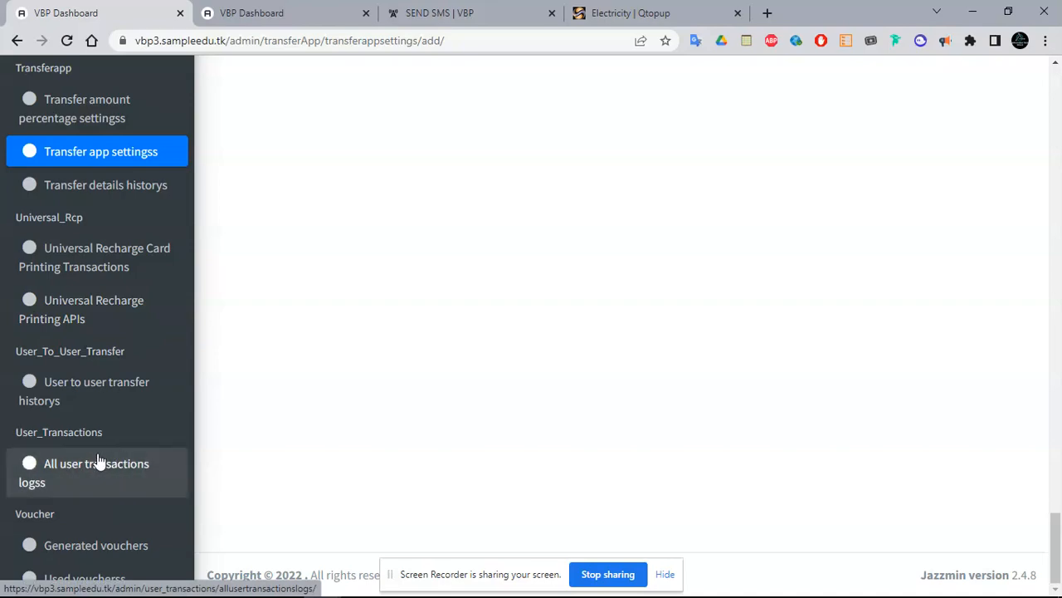
left_click(316, 10)
Open All Transactions under the portal's Admin menu and filter to Airtime
left_click(440, 13)
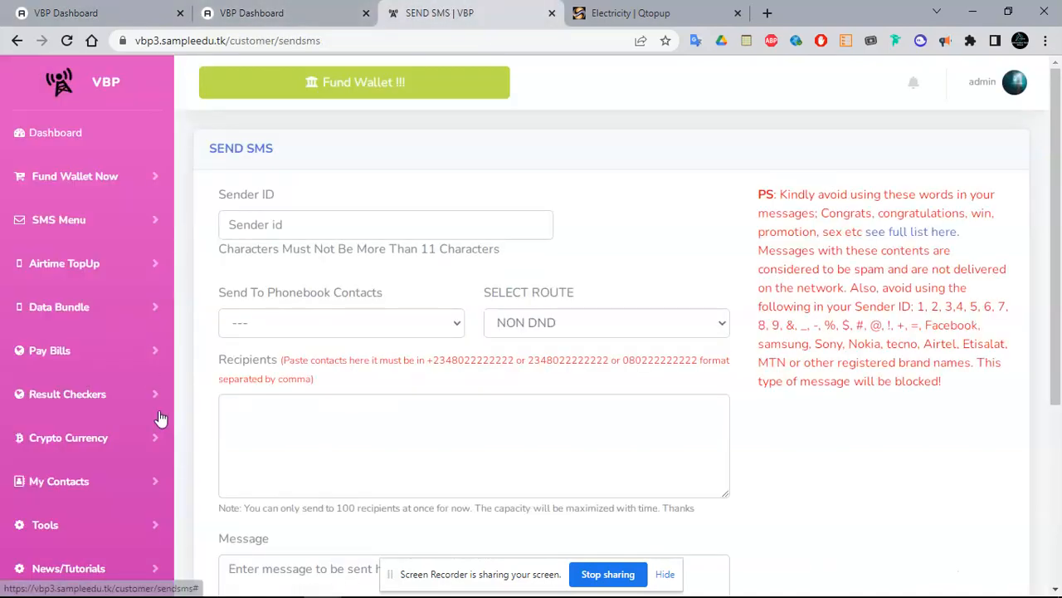
left_click_drag(1057, 348, 1058, 527)
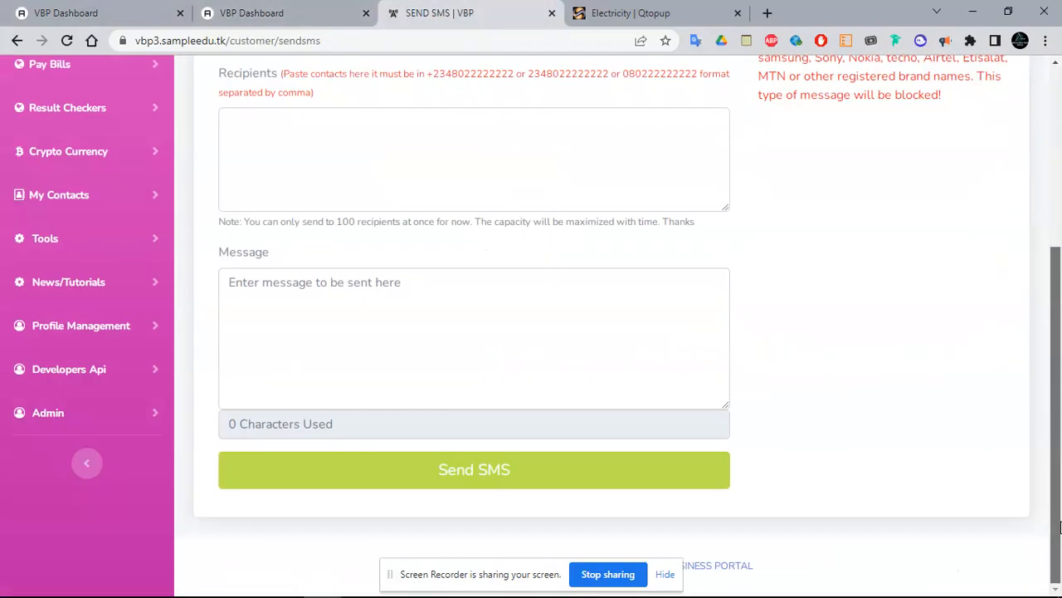
left_click(116, 415)
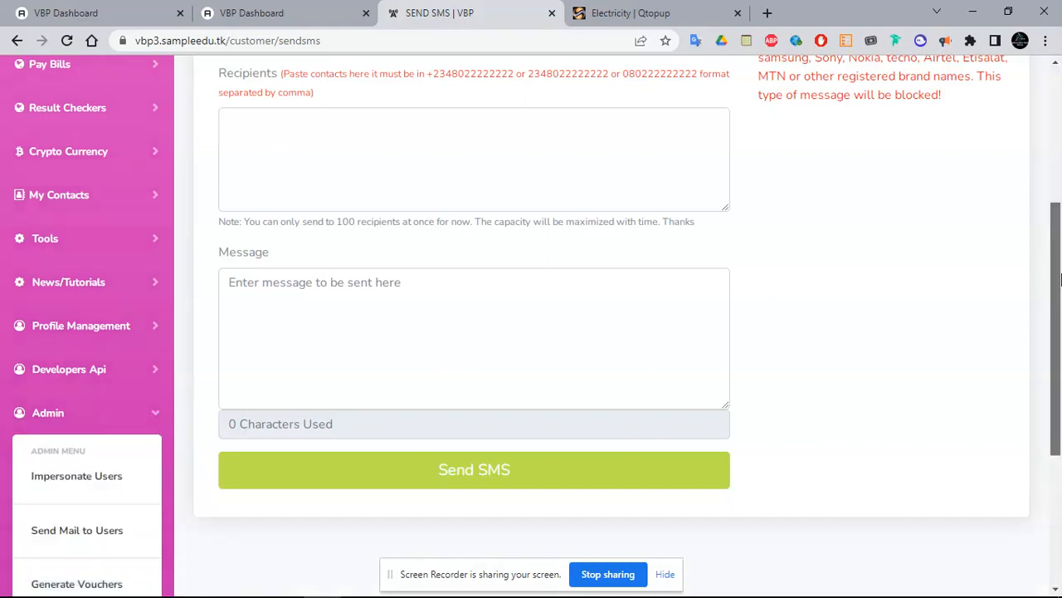
scroll(277, 415, "down", 3)
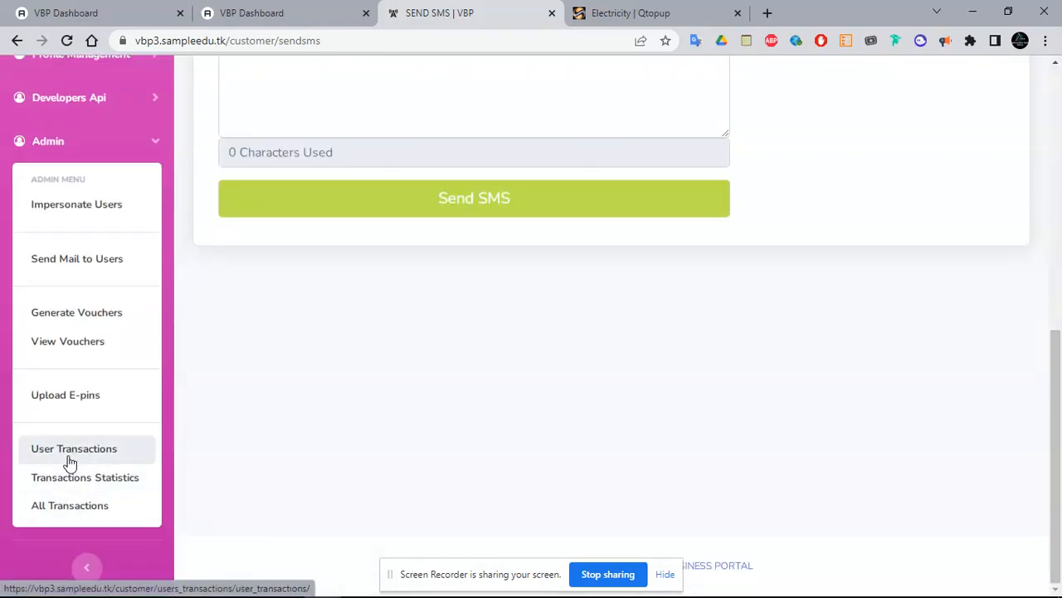
left_click(72, 515)
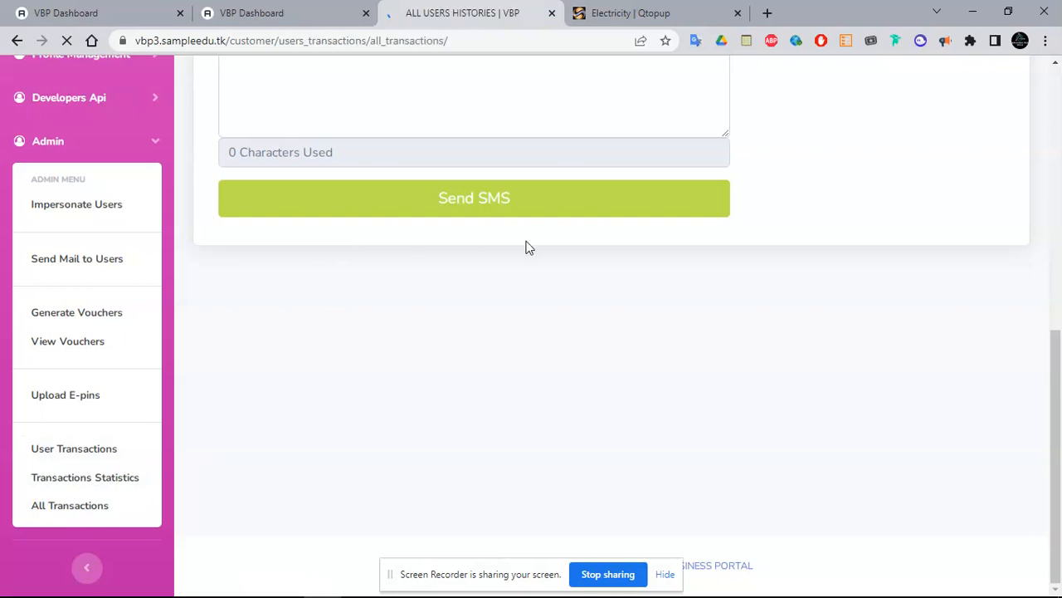
left_click(248, 212)
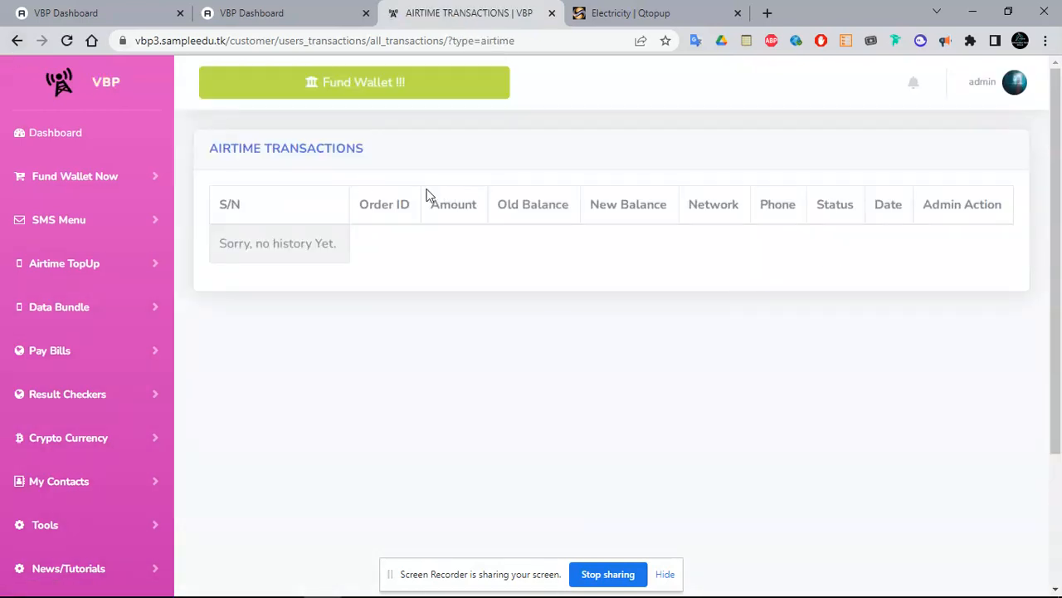
Go back to All Transactions, then open Transactions Statistics from the portal's Admin menu
left_click(18, 40)
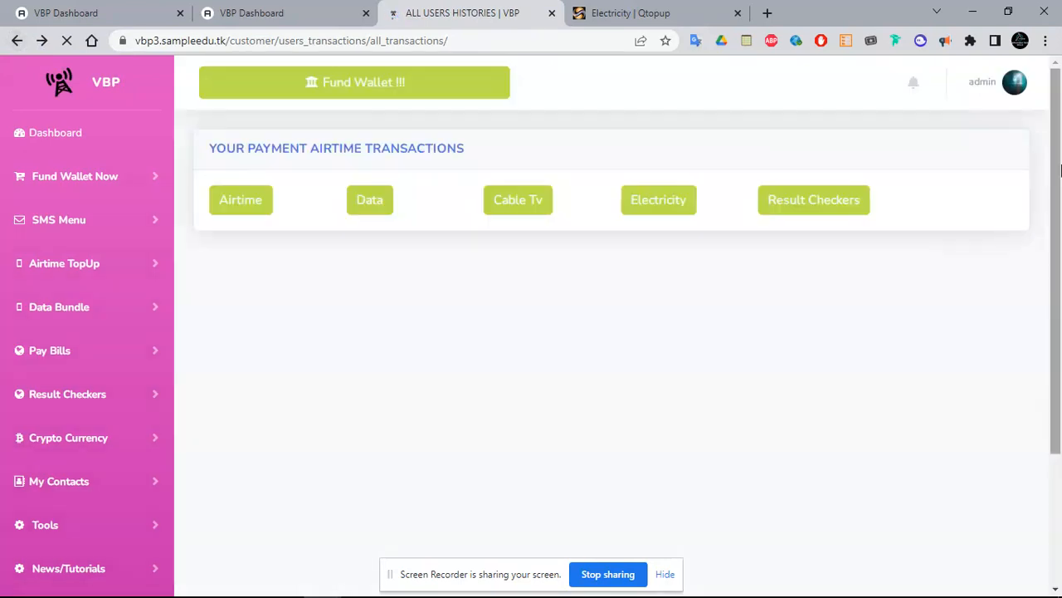
scroll(1060, 170, "down", 3)
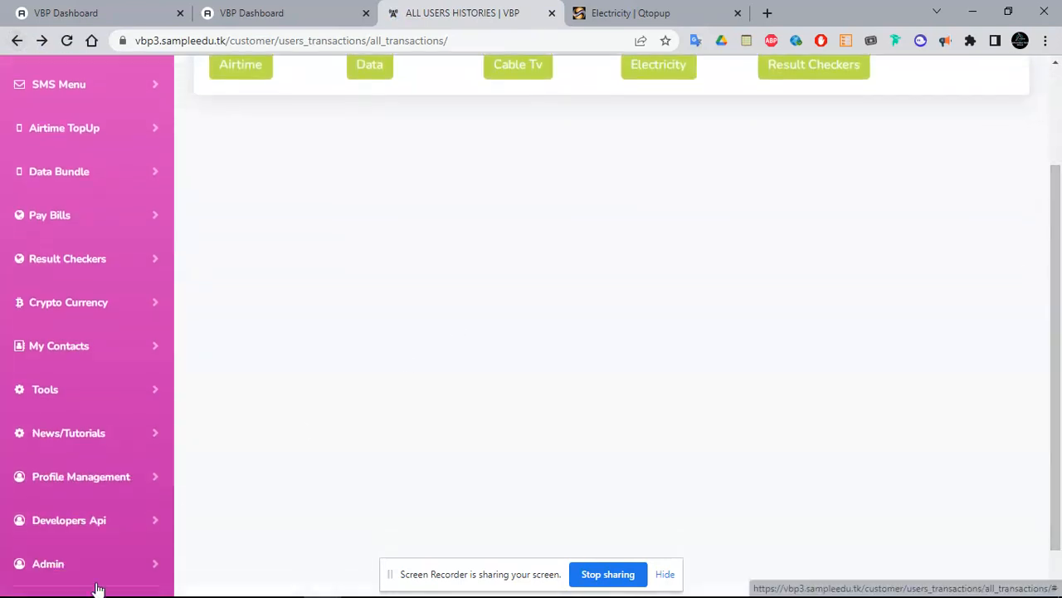
left_click(95, 577)
scroll(1060, 473, "down", 5)
left_click_drag(1060, 473, 1038, 444)
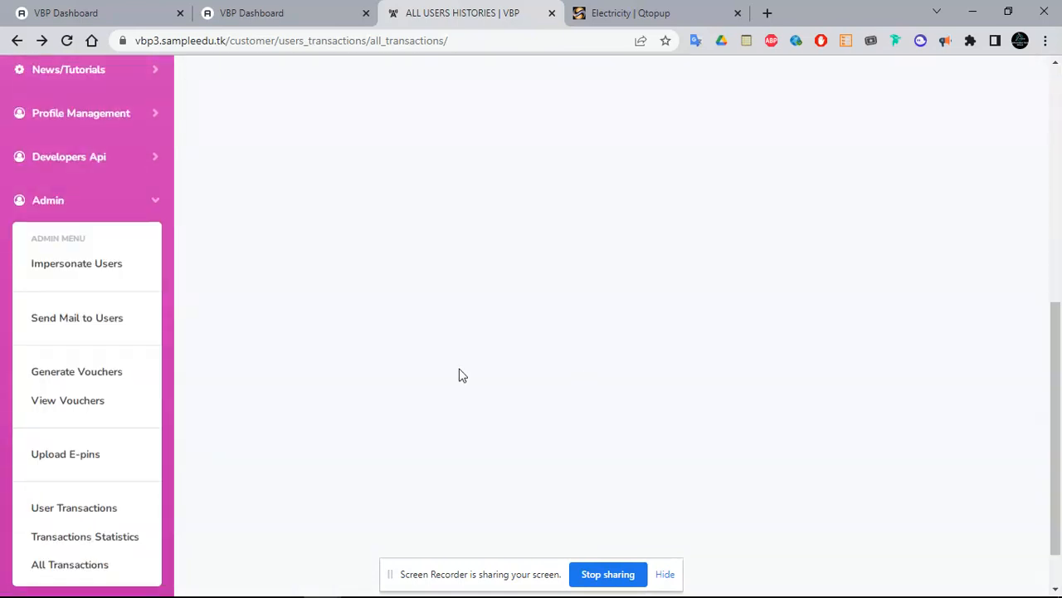
left_click(74, 513)
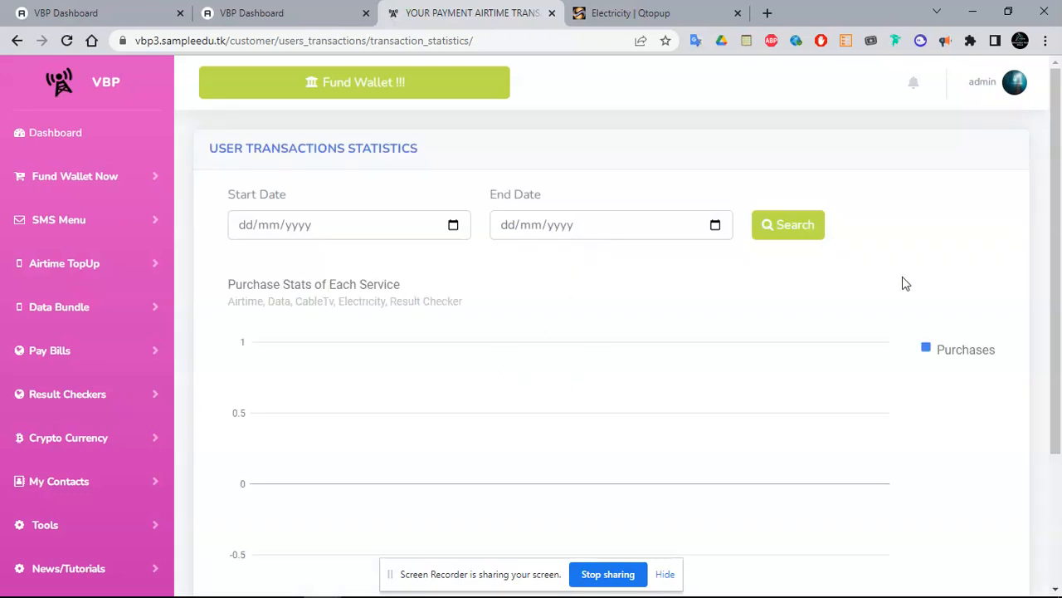
Open the empty User Transactions history under Admin, then glance at the admin Transfer app settings tab
left_click_drag(1059, 201, 1061, 307)
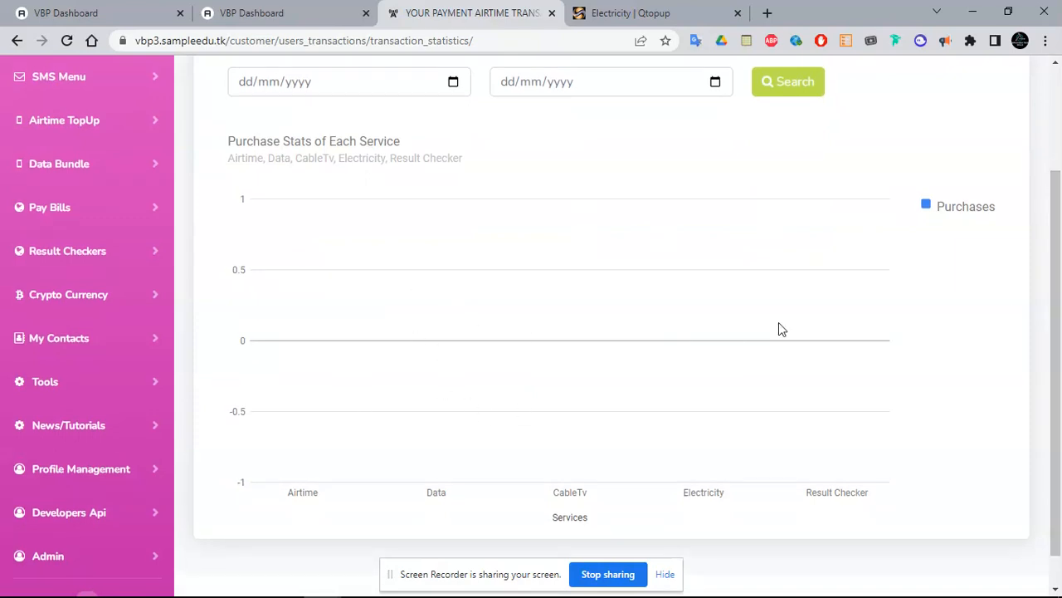
scroll(1061, 240, "up", 1)
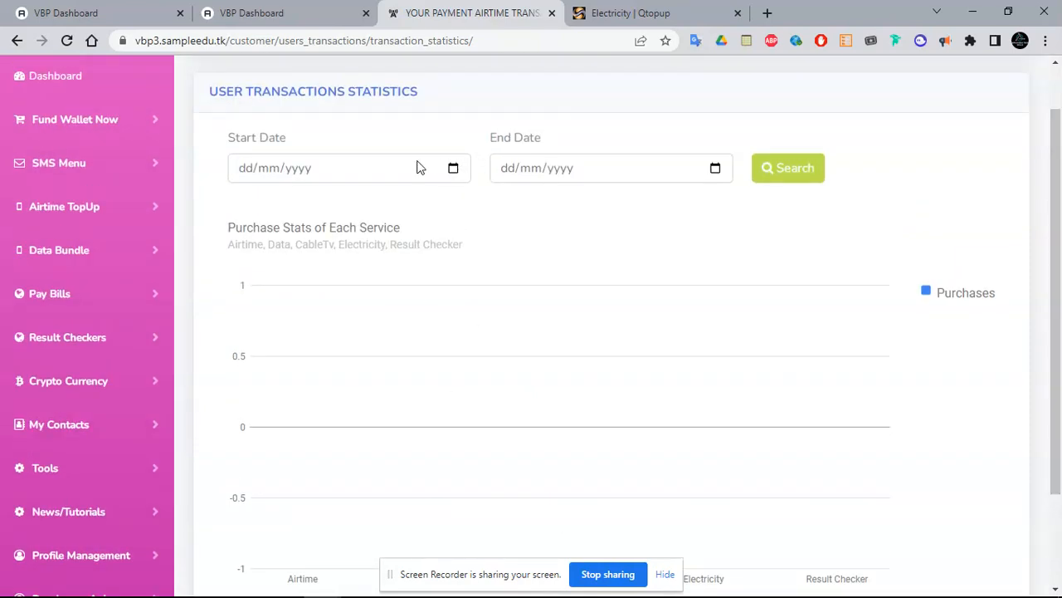
scroll(468, 420, "down", 2)
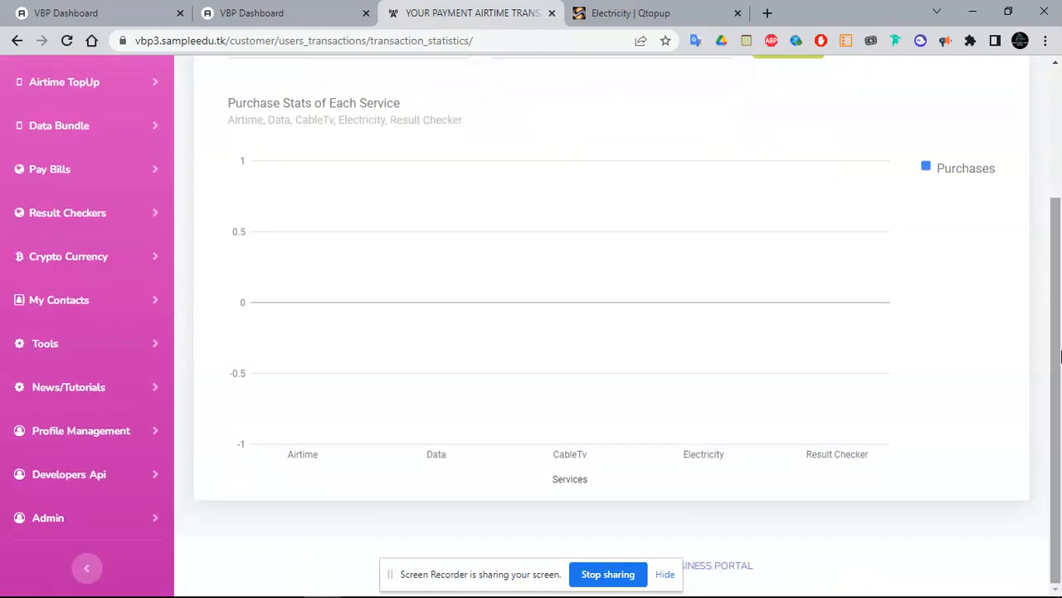
left_click(151, 519)
left_click_drag(1060, 238, 1060, 443)
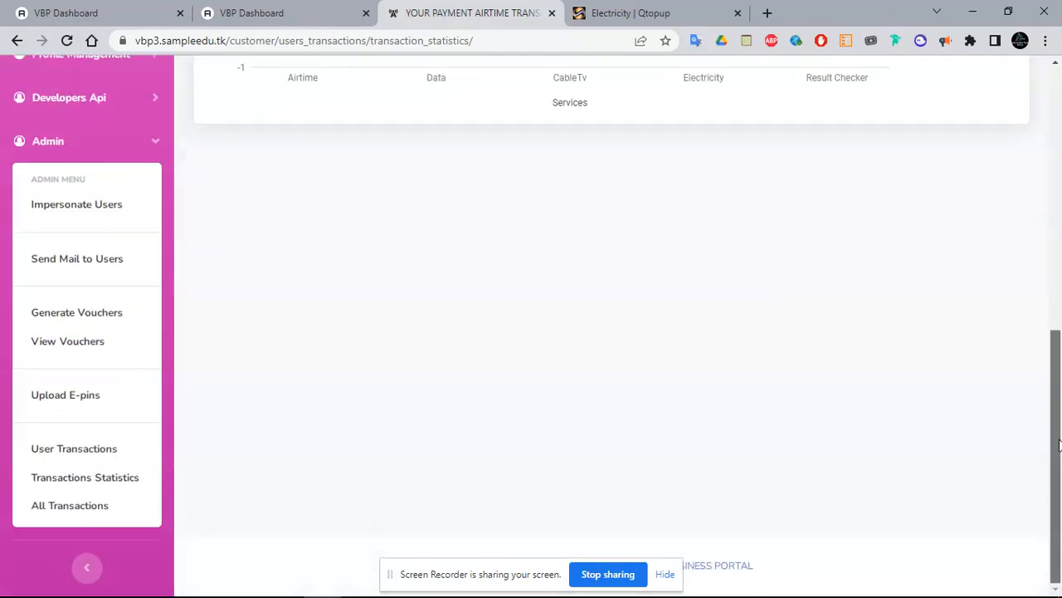
left_click(107, 446)
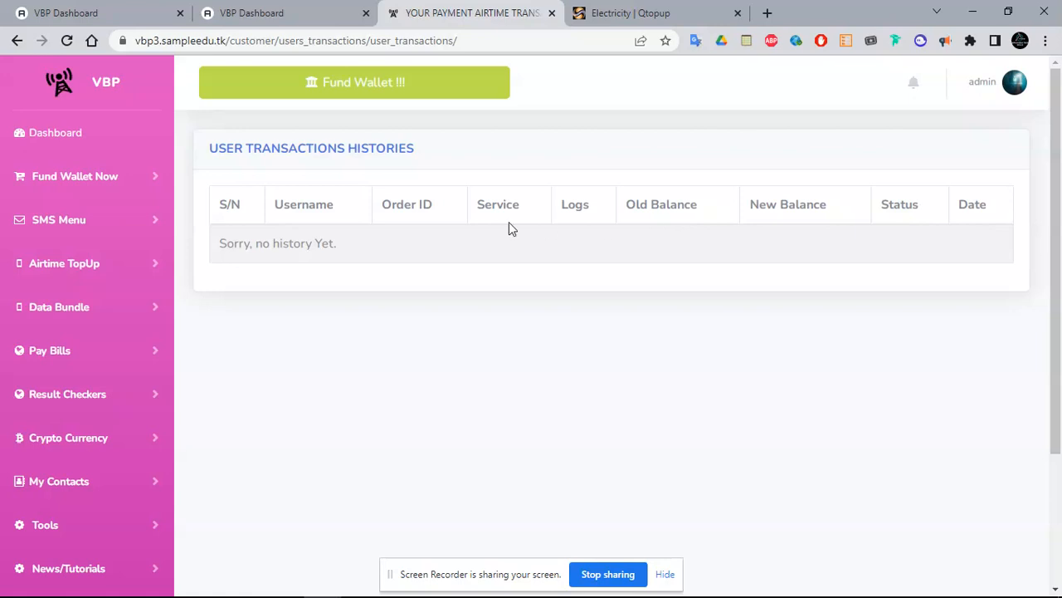
left_click(117, 10)
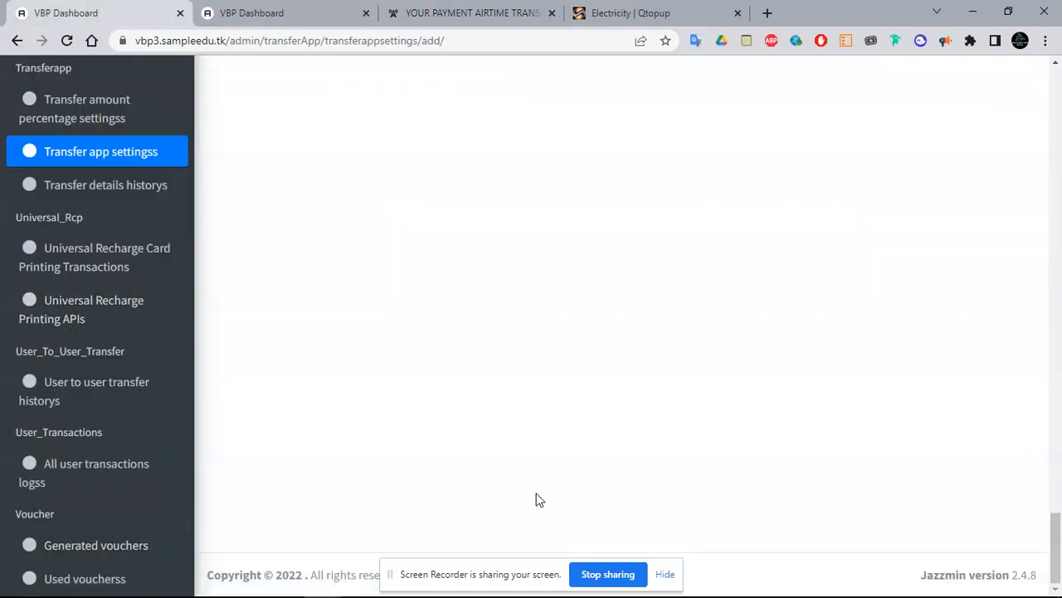
Return to the portal tab and open Generate Vouchers from the Admin sidebar
left_click(427, 10)
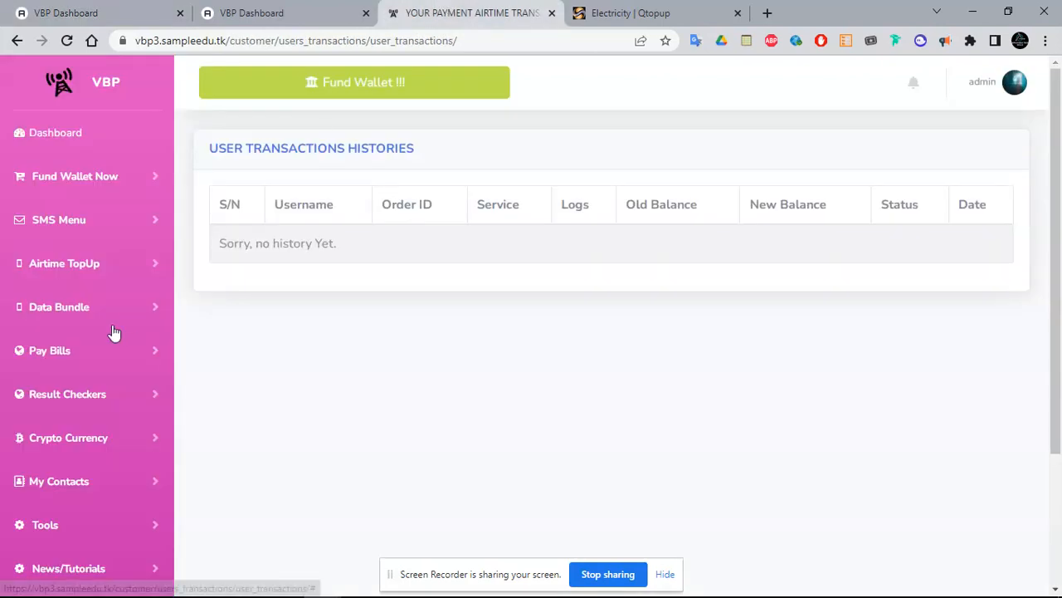
scroll(1018, 308, "down", 3)
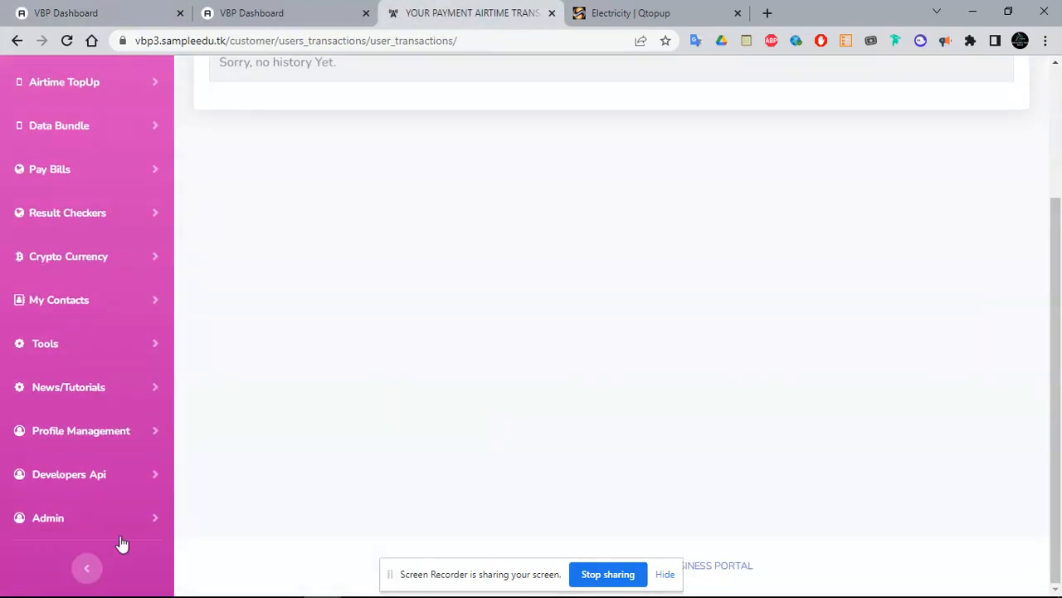
left_click(70, 521)
scroll(756, 368, "down", 5)
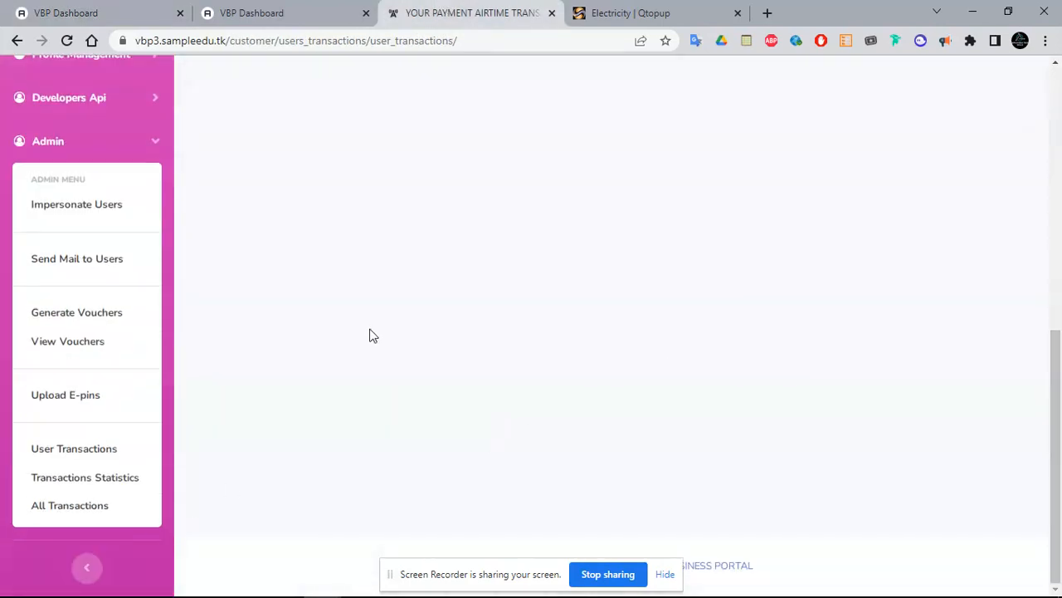
left_click(83, 320)
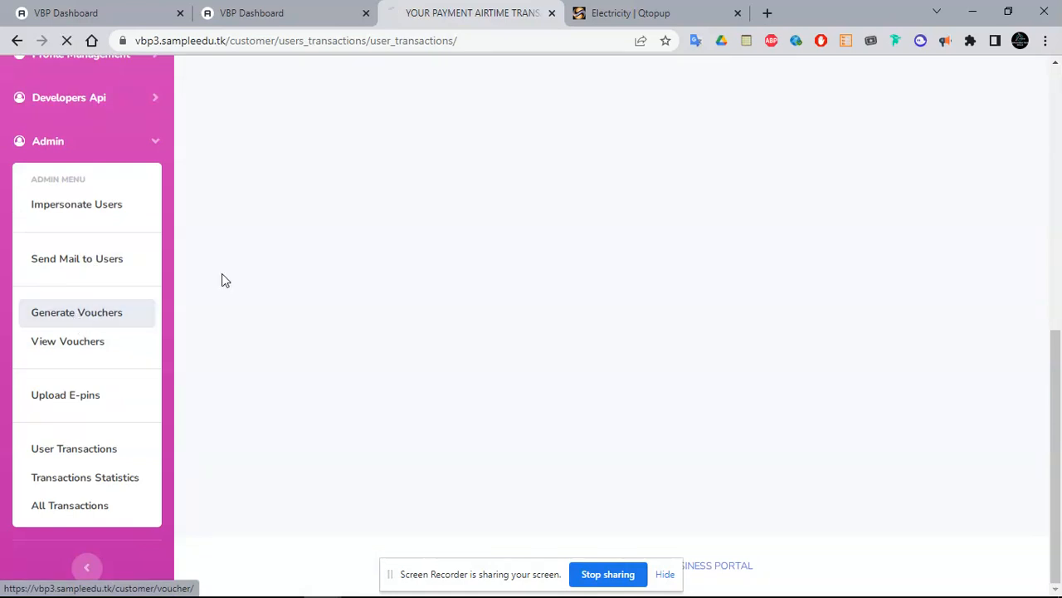
Generate 2 vouchers worth 100 each
left_click(440, 215)
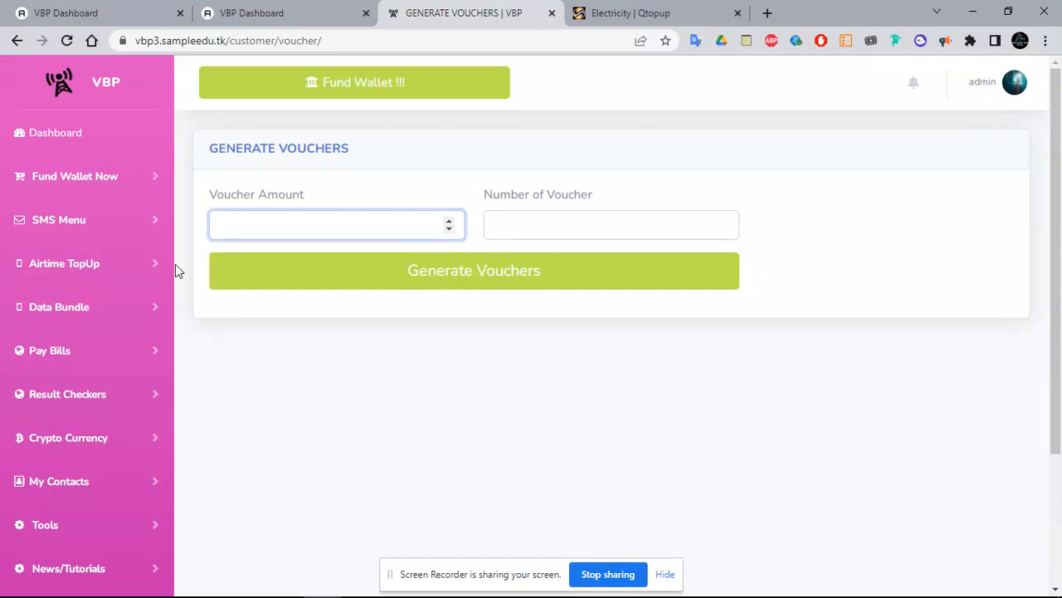
type("100")
left_click(526, 231)
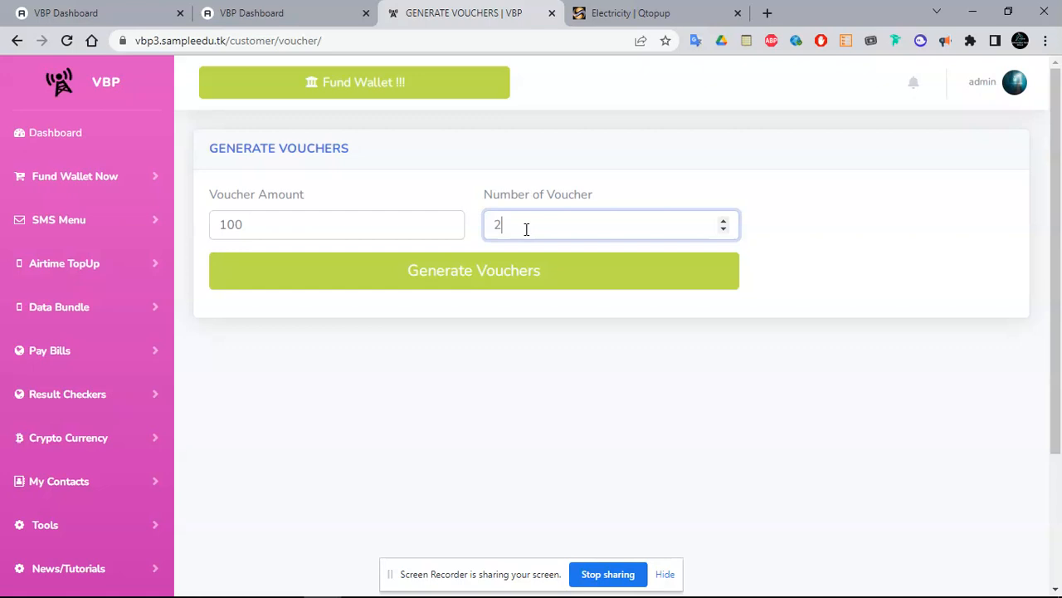
type("2")
left_click(485, 261)
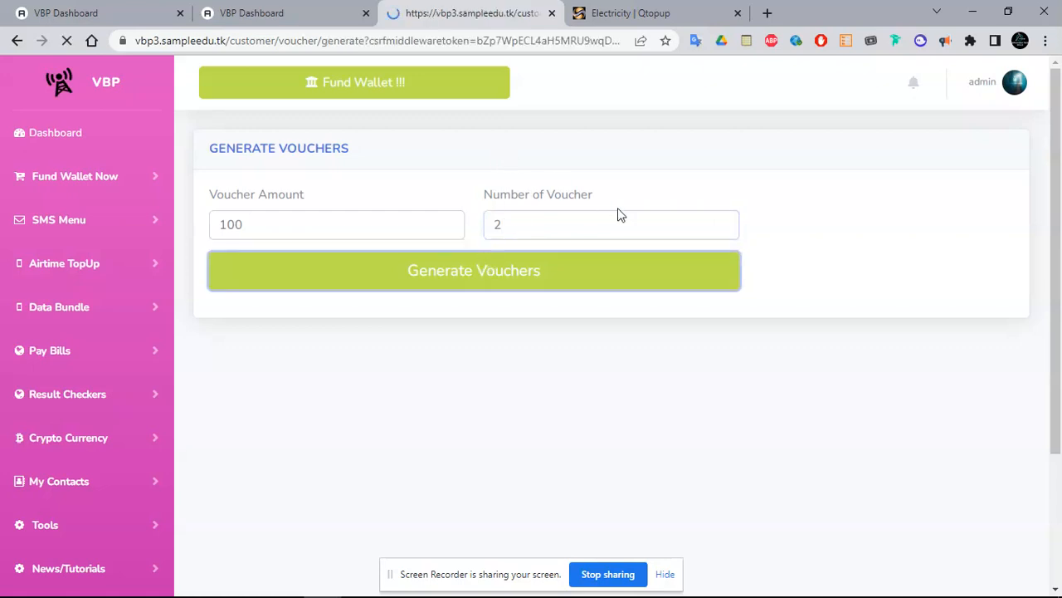
Copy the first voucher code and go to the dashboard showing 2000.0 credits
double_click(312, 296)
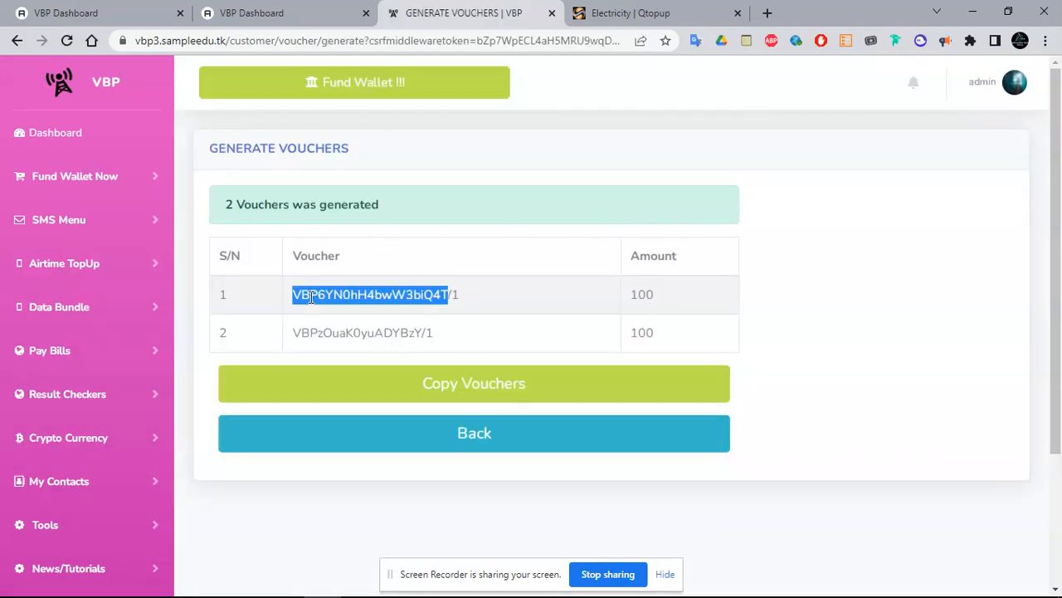
left_click_drag(470, 296, 297, 297)
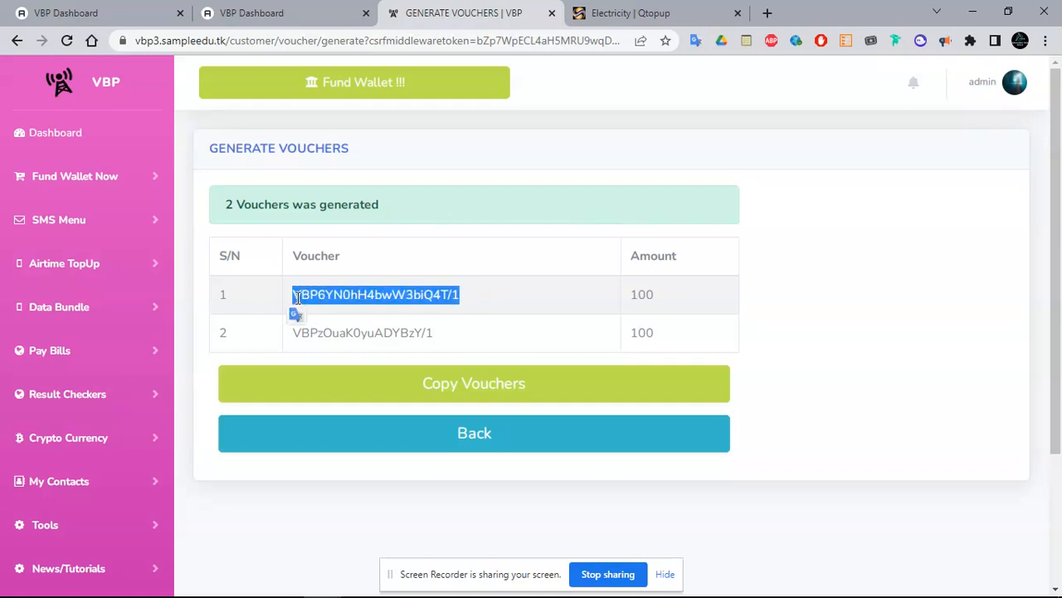
left_click(59, 139)
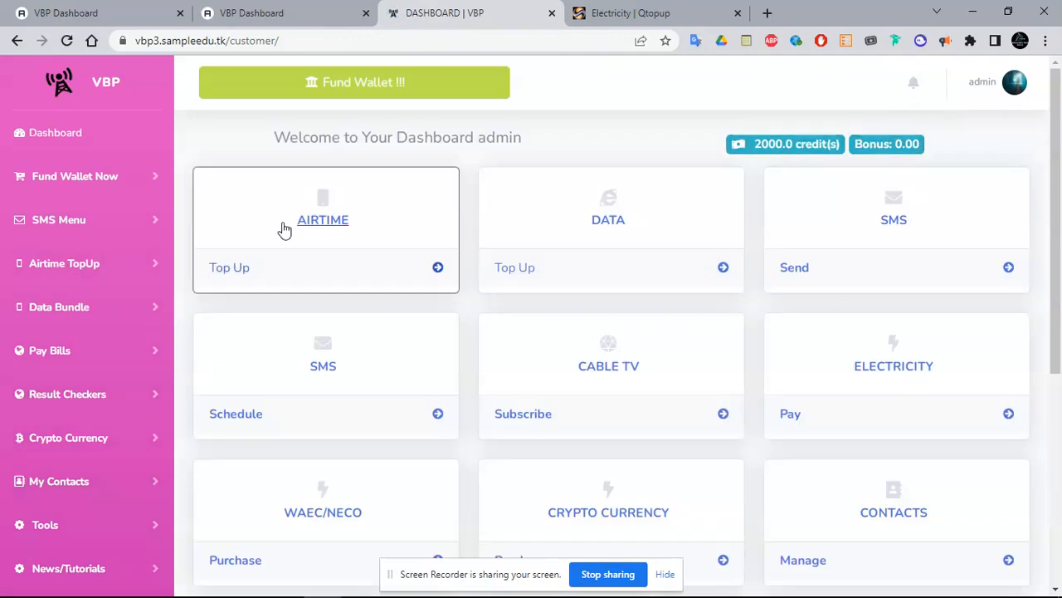
Load the copied voucher via Fund Wallet > Load Voucher, then go back past the 'status' error
left_click(83, 227)
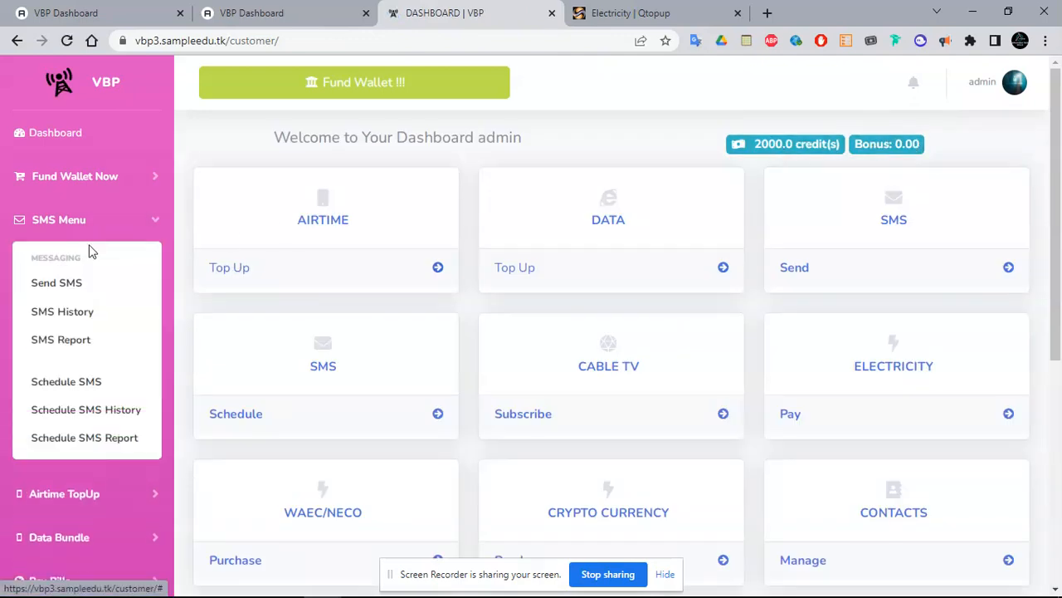
left_click(76, 178)
left_click(381, 204)
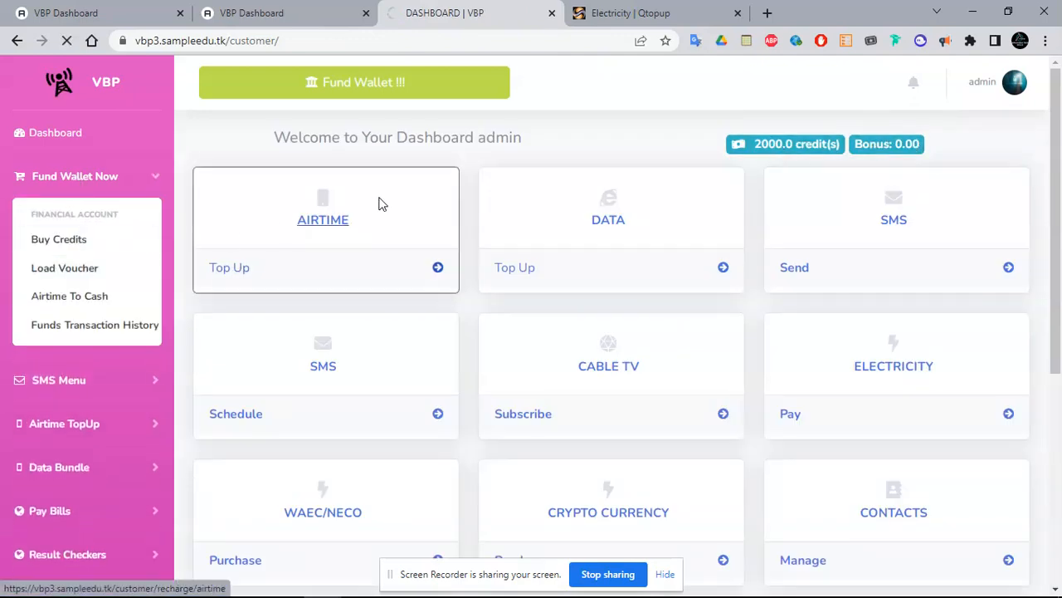
left_click(325, 233)
type("VBP6YN0hH4bvW3biQ4T/1")
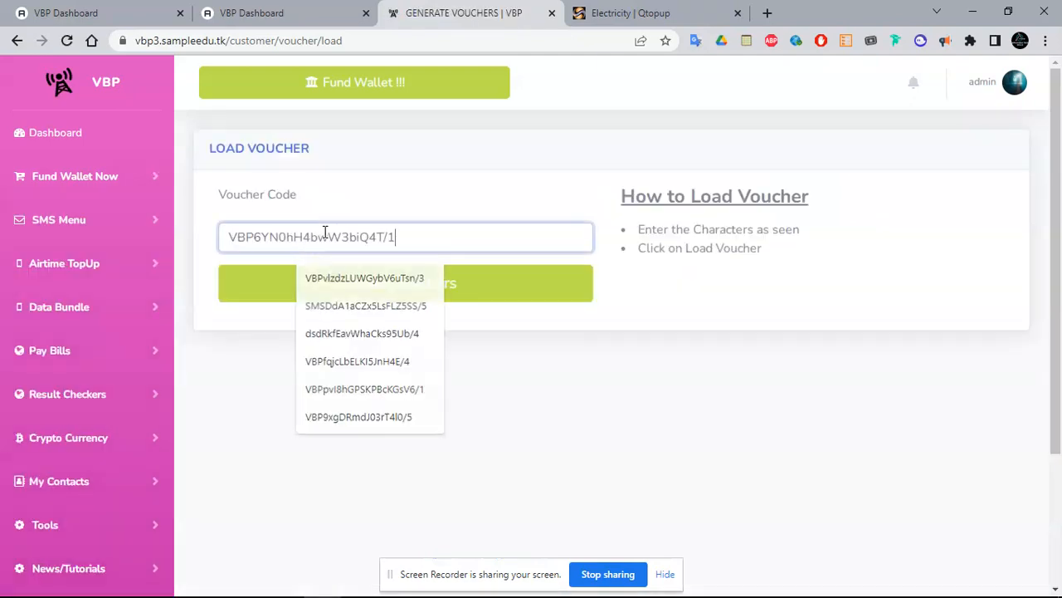
left_click(305, 297)
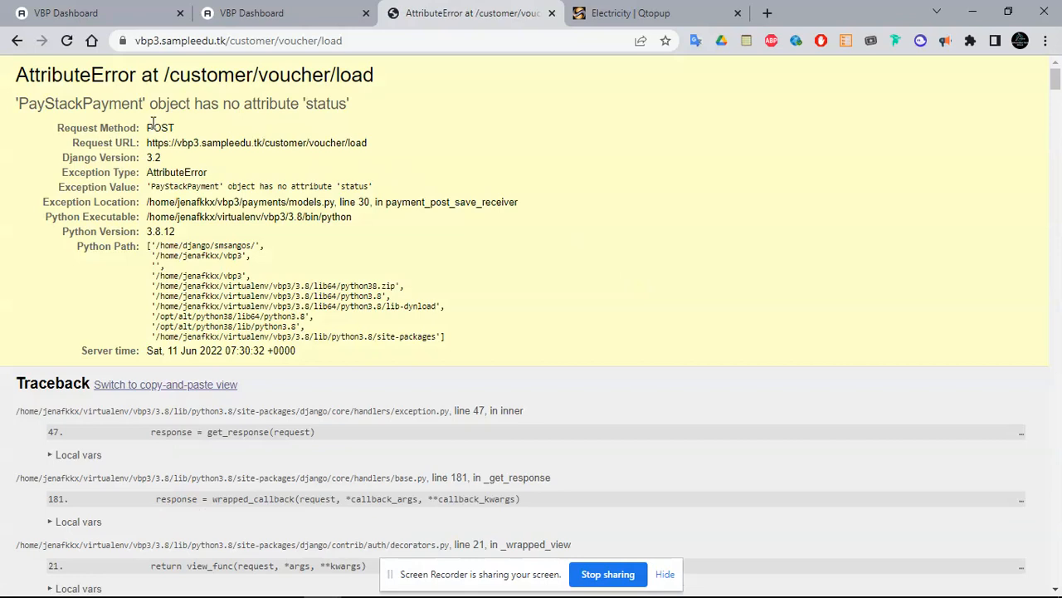
double_click(327, 104)
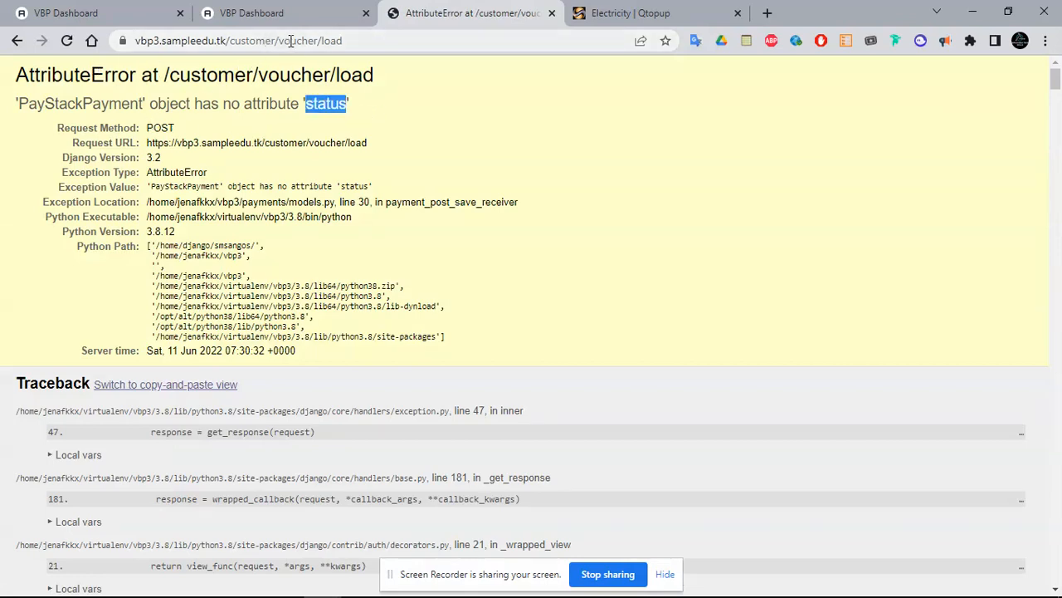
left_click(17, 40)
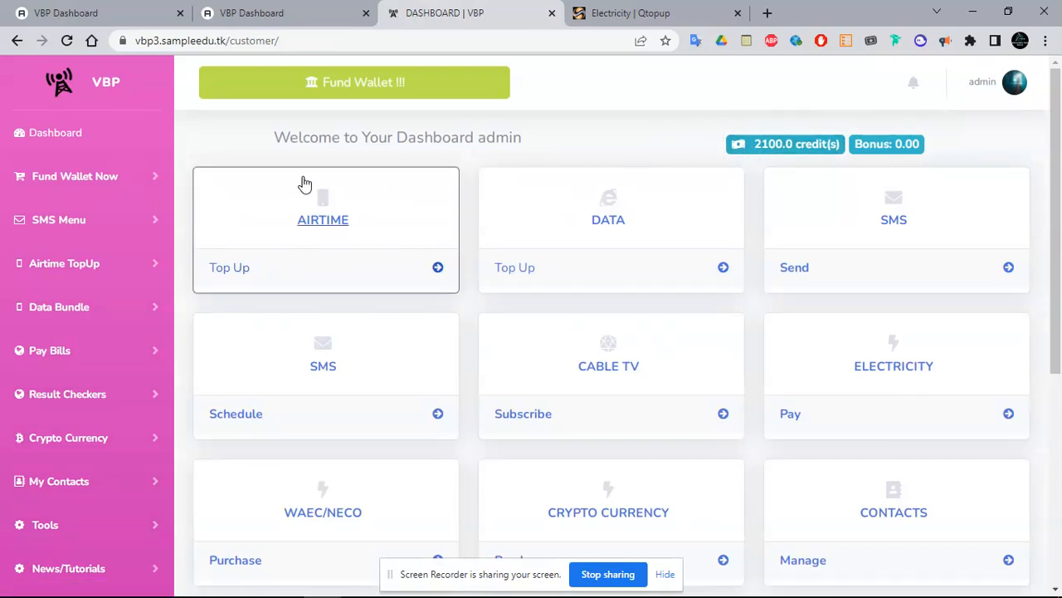
Check the 'Coming Soon' Electricity | Qtopup tab and close it, leaving the 2100.0-credit dashboard
left_click_drag(161, 41, 124, 48)
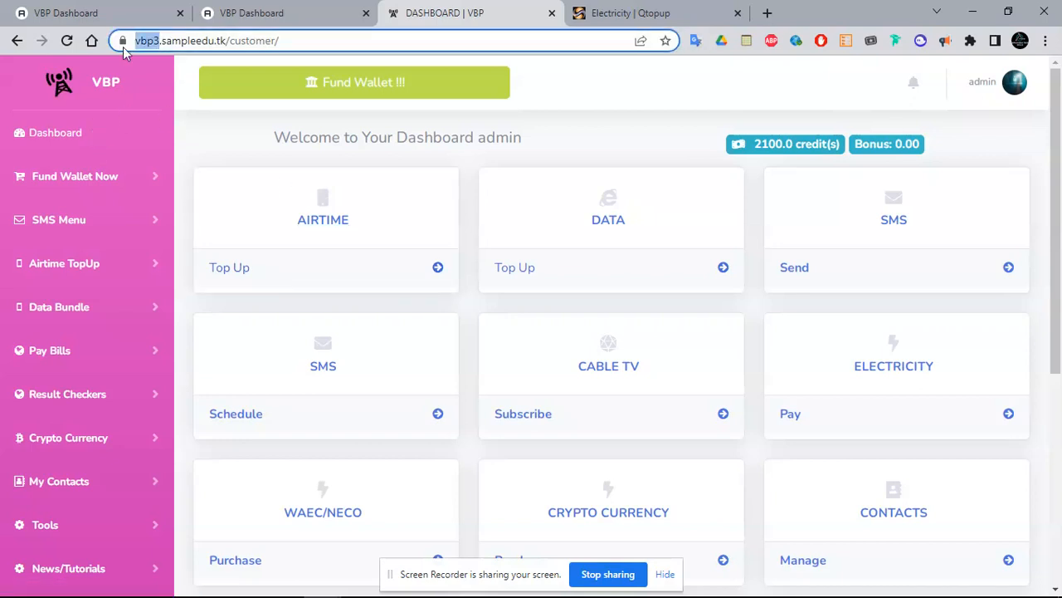
left_click(358, 40)
left_click(629, 101)
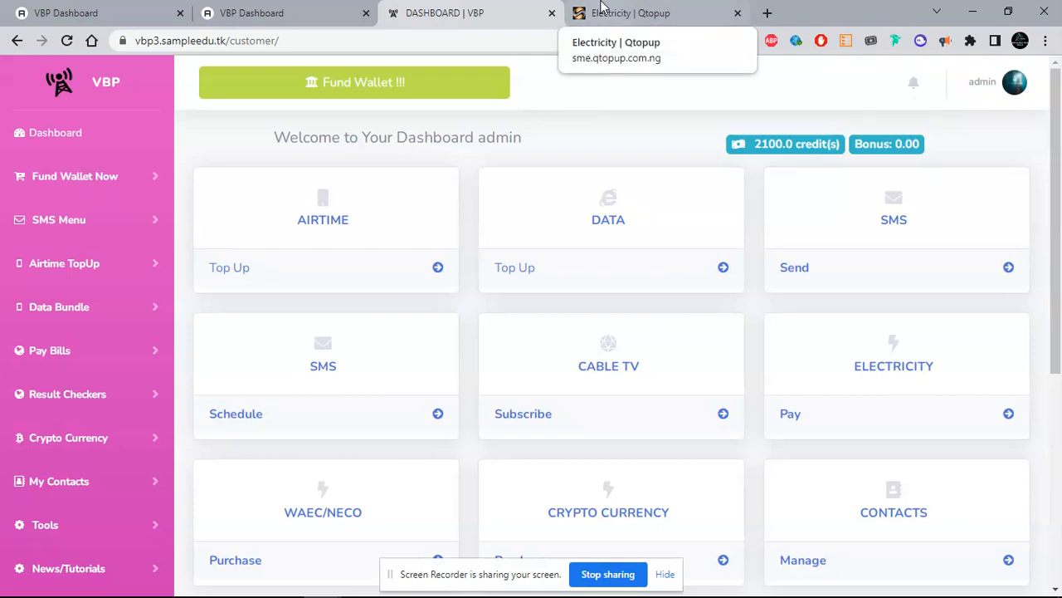
left_click(603, 10)
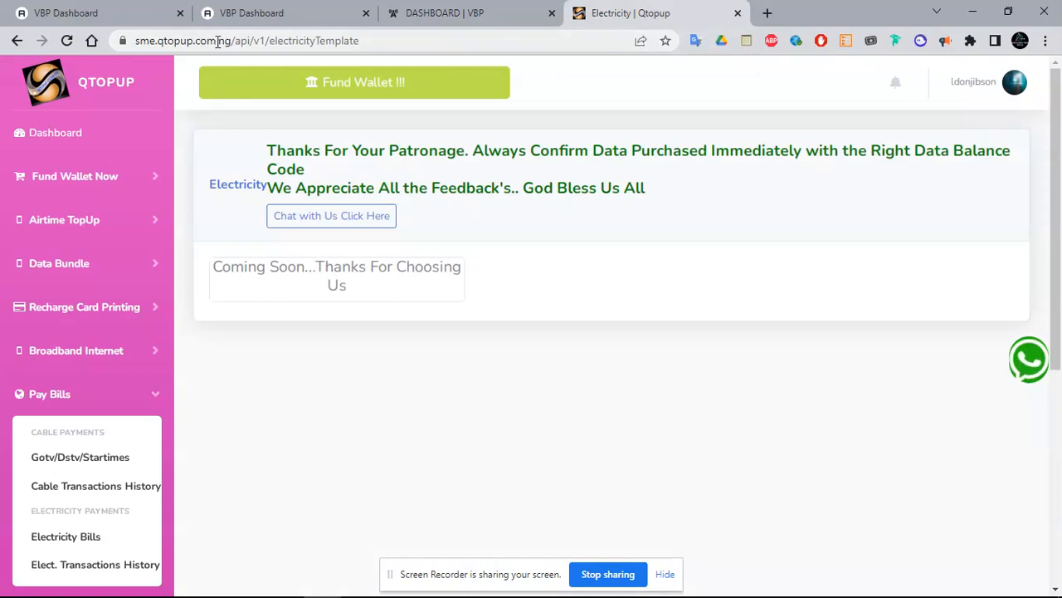
left_click(738, 14)
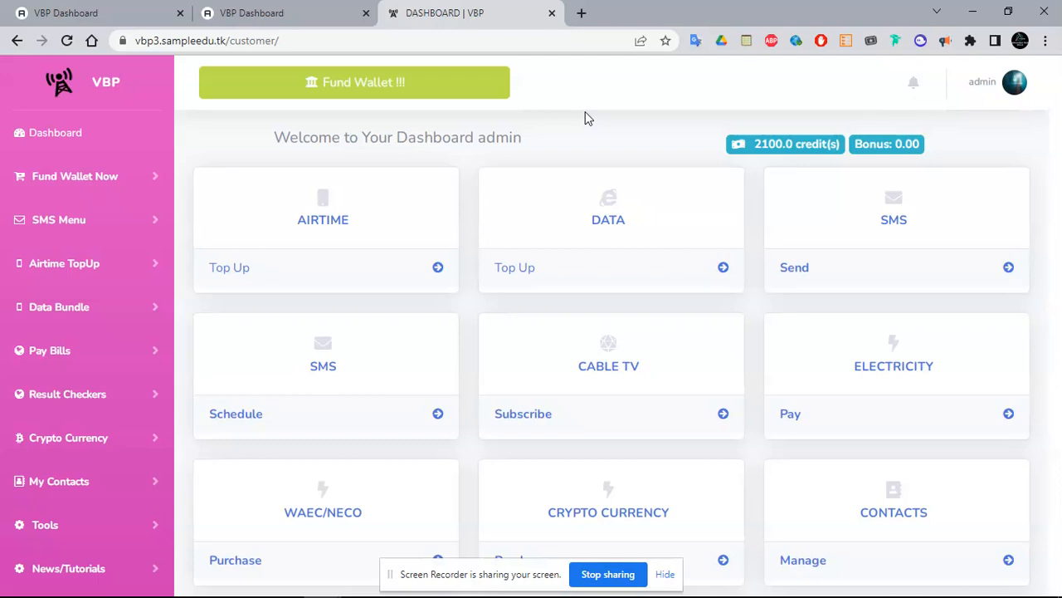
left_click(583, 38)
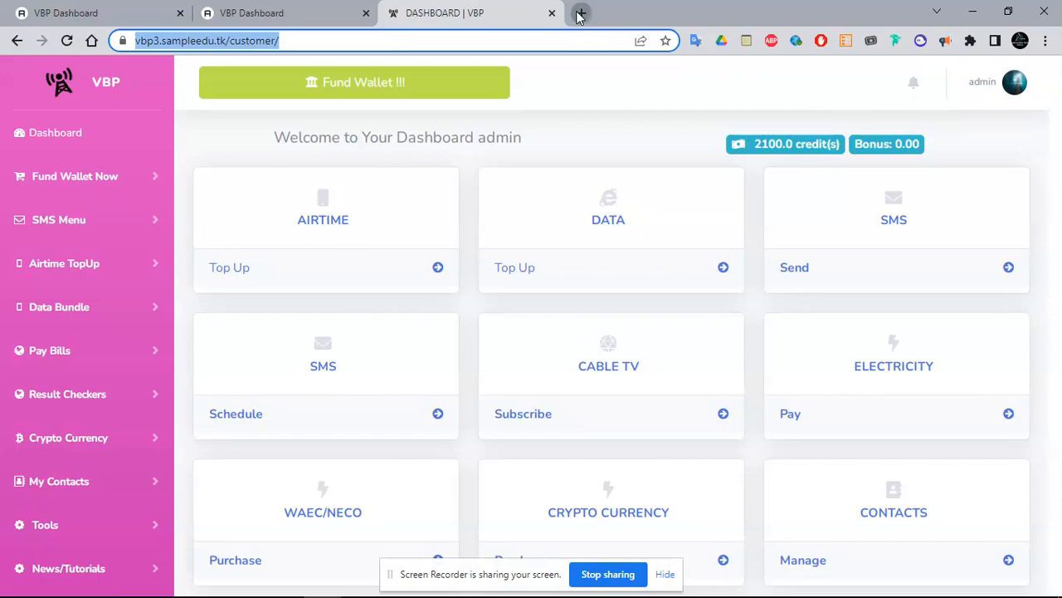
Open vtubusinessportal.com in a new tab and scroll down to its Plans section
left_click(581, 13)
type("cvt")
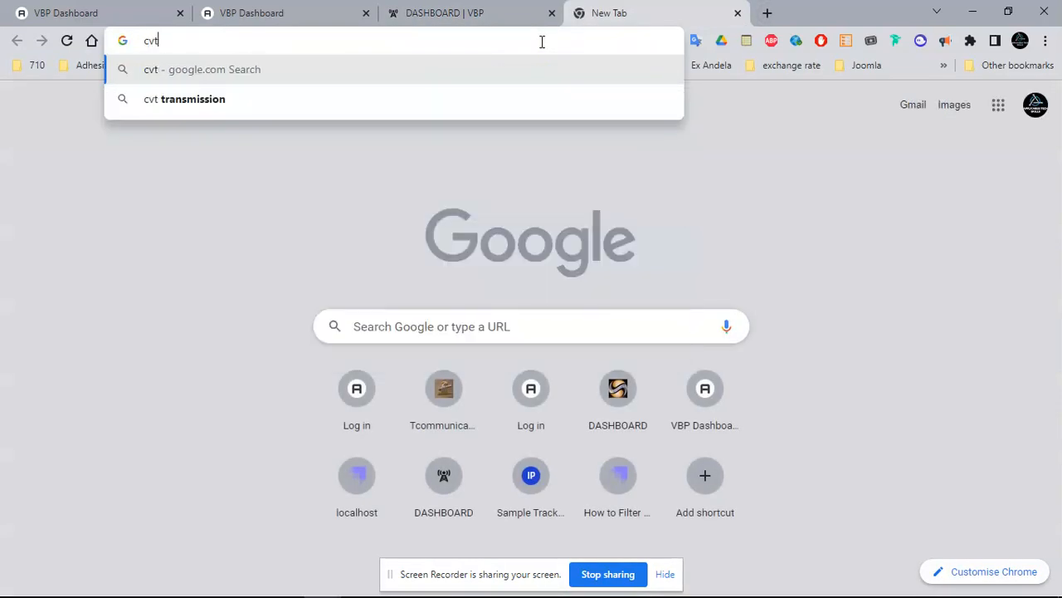
key("BackSpace")
key("BackSpace")
key("BackSpace")
type("vt")
key("Return")
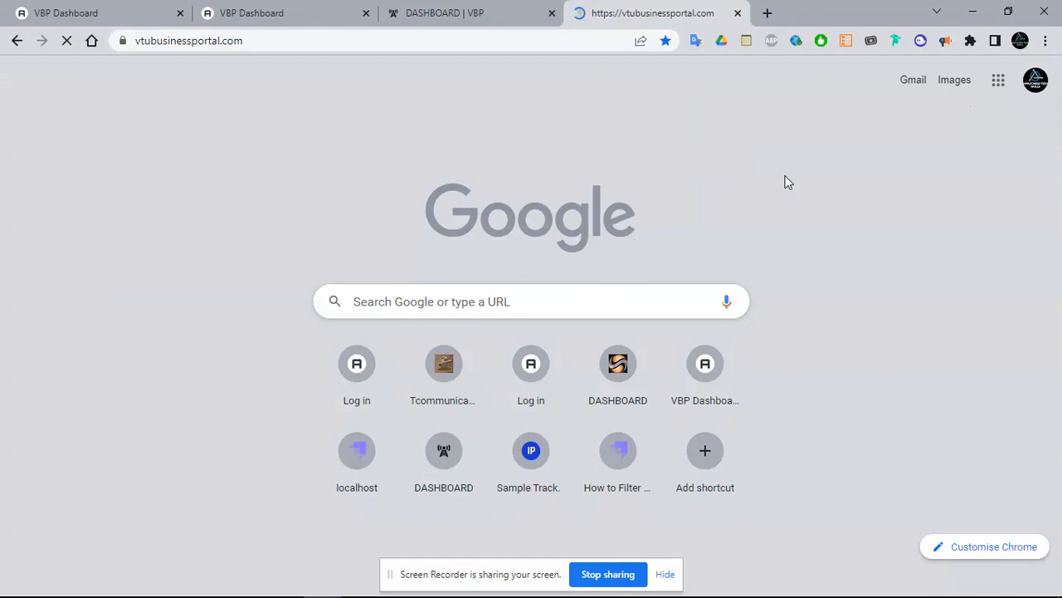
scroll(1061, 295, "down", 10)
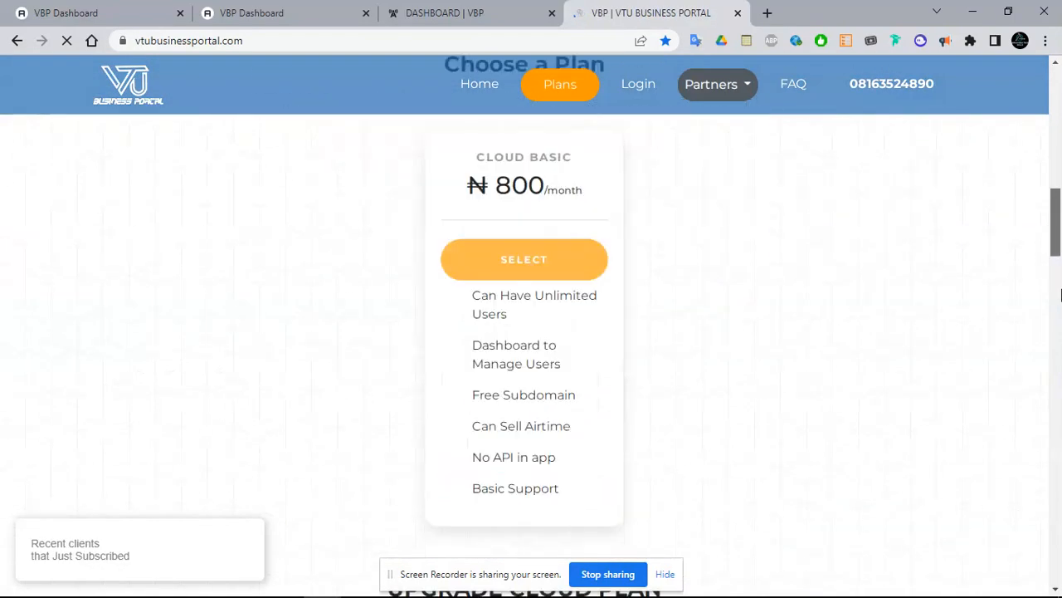
scroll(1060, 295, "down", 15)
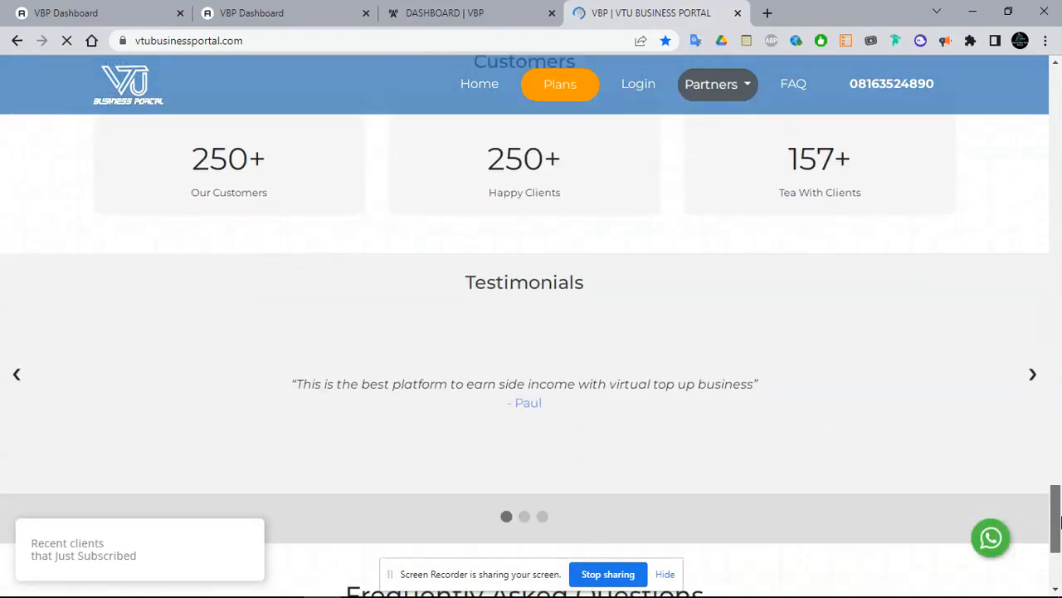
scroll(1061, 520, "down", 2)
scroll(1061, 267, "up", 12)
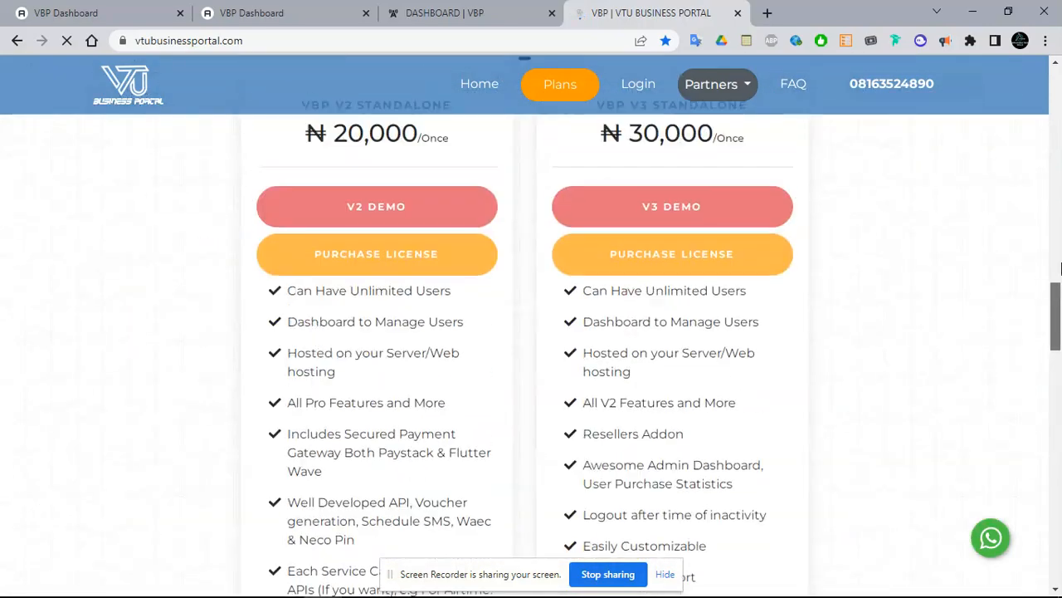
scroll(1061, 268, "up", 10)
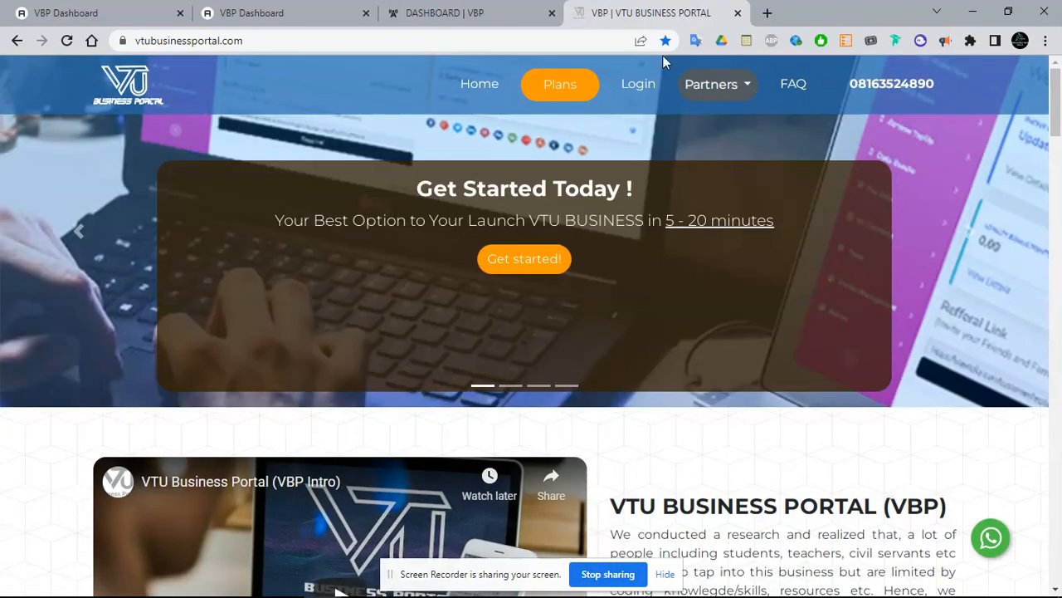
scroll(1060, 120, "down", 2)
left_click_drag(1059, 120, 1060, 298)
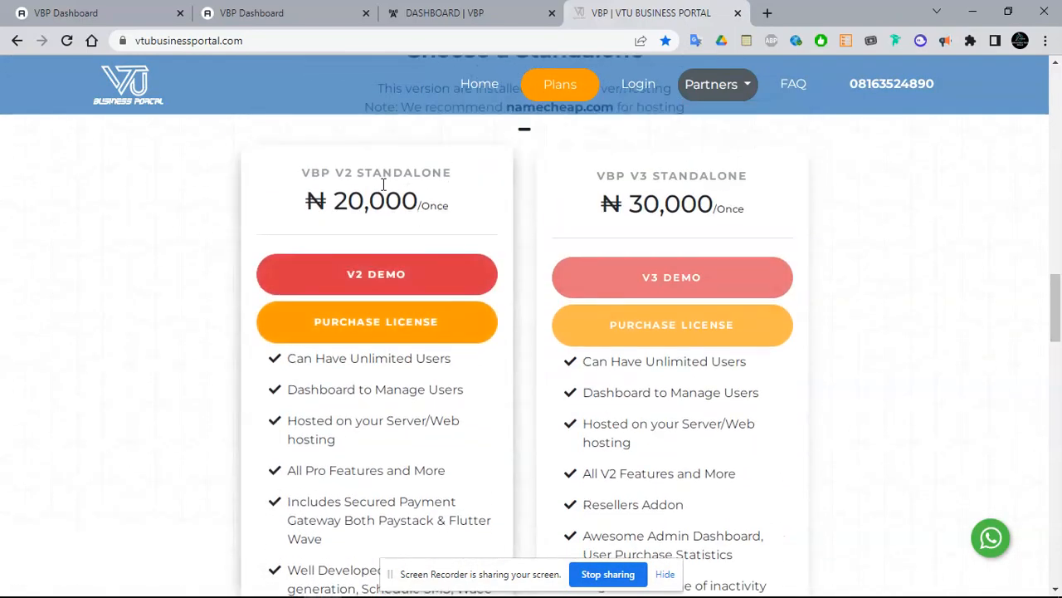
Review the standalone plan prices: V2 at ₦20,000 and V3 at ₦30,000
triple_click(332, 172)
left_click(360, 194)
triple_click(360, 194)
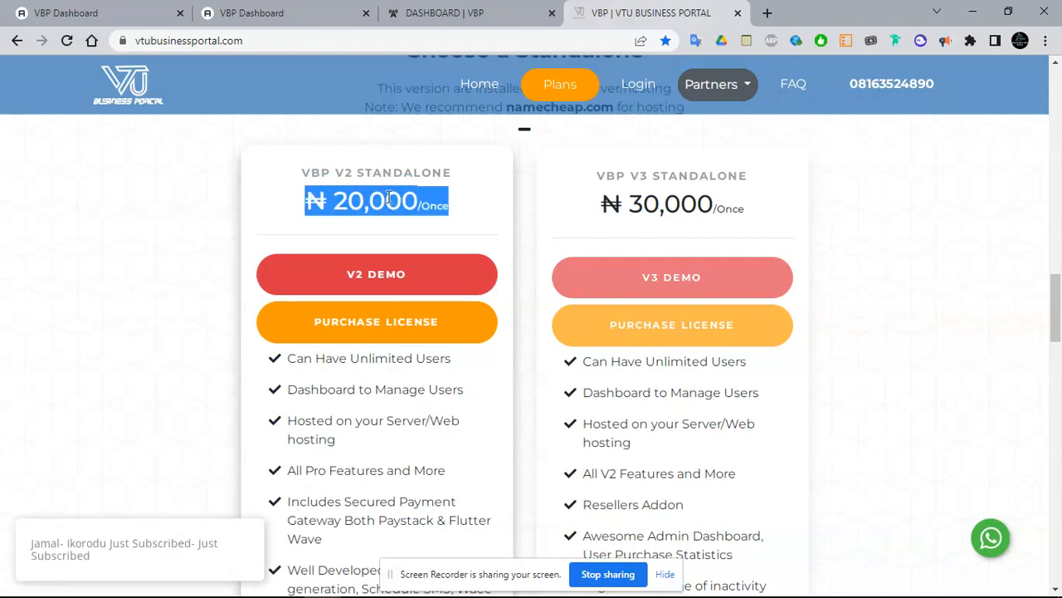
left_click_drag(595, 180, 765, 209)
left_click(768, 214)
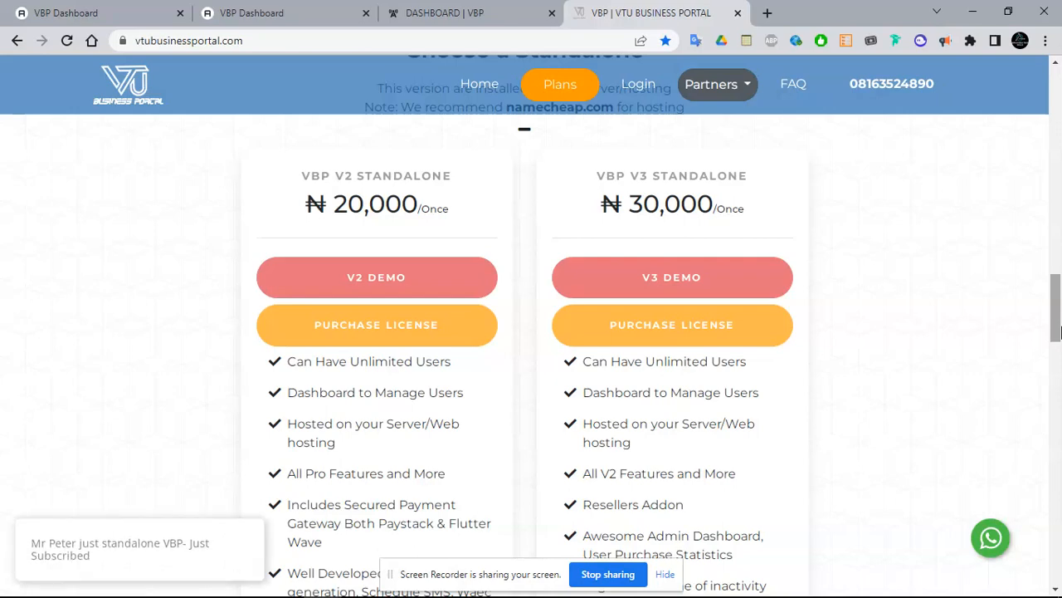
left_click_drag(1057, 332, 1056, 112)
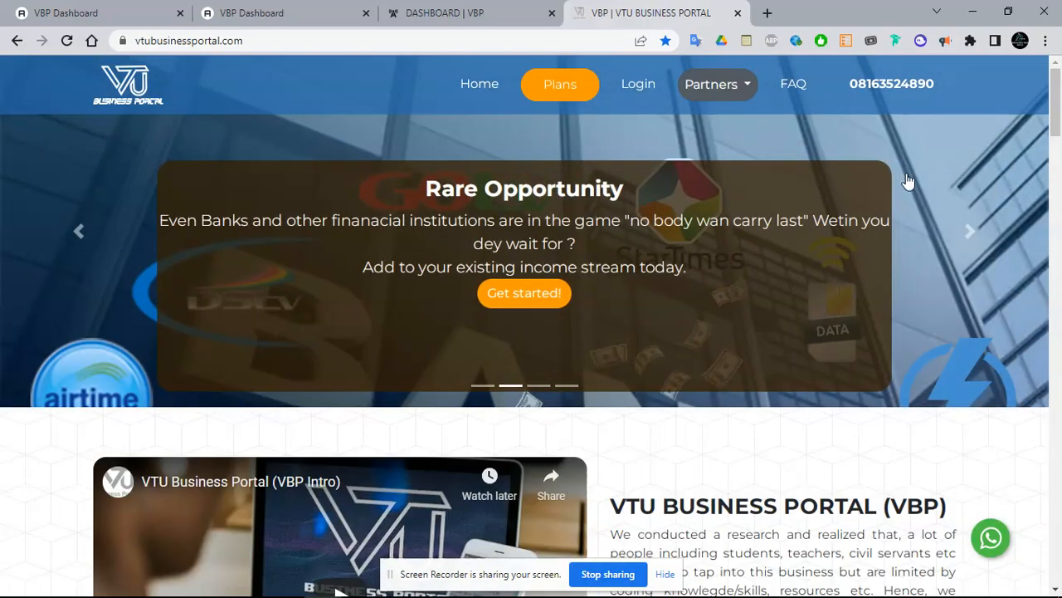